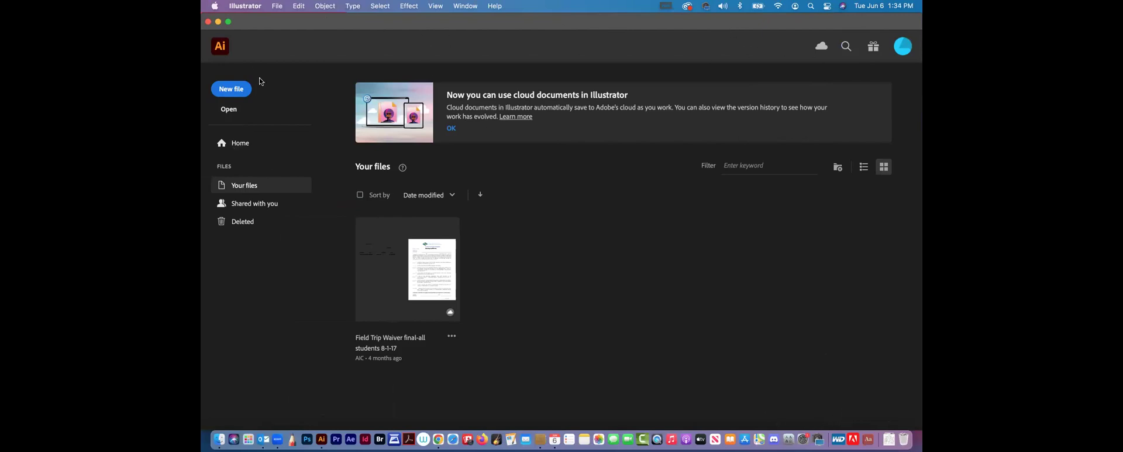
# Step: Create a new print document from the Tabloid preset in landscape orientation, with units in inches (17 x 11 in)
pyautogui.click(276, 6)
pyautogui.click(280, 20)
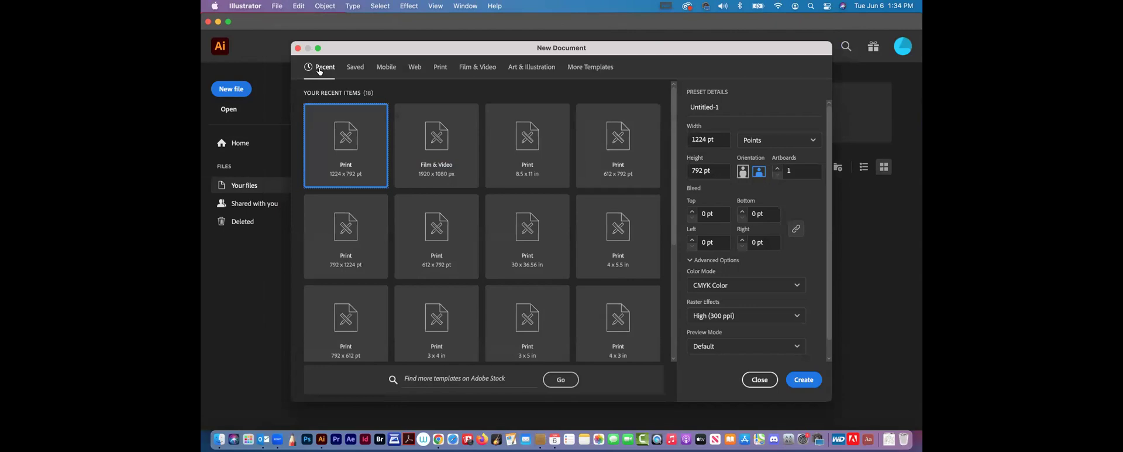
pyautogui.click(440, 68)
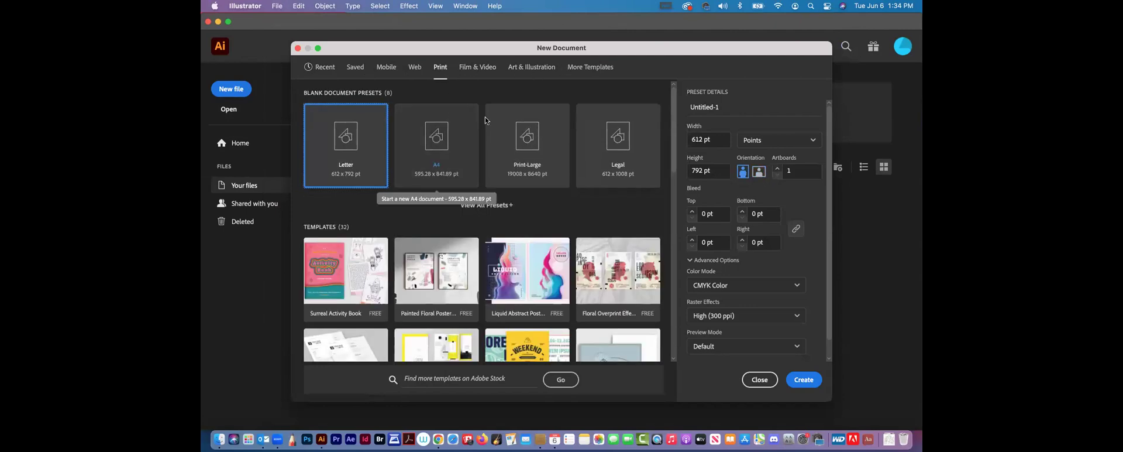
pyautogui.click(468, 205)
pyautogui.click(362, 237)
pyautogui.click(759, 173)
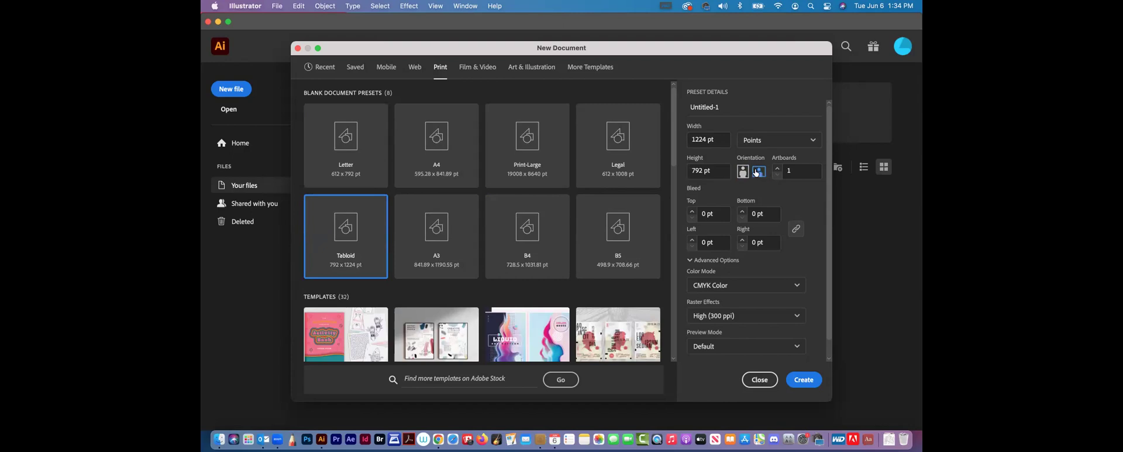
pyautogui.click(767, 145)
pyautogui.click(770, 209)
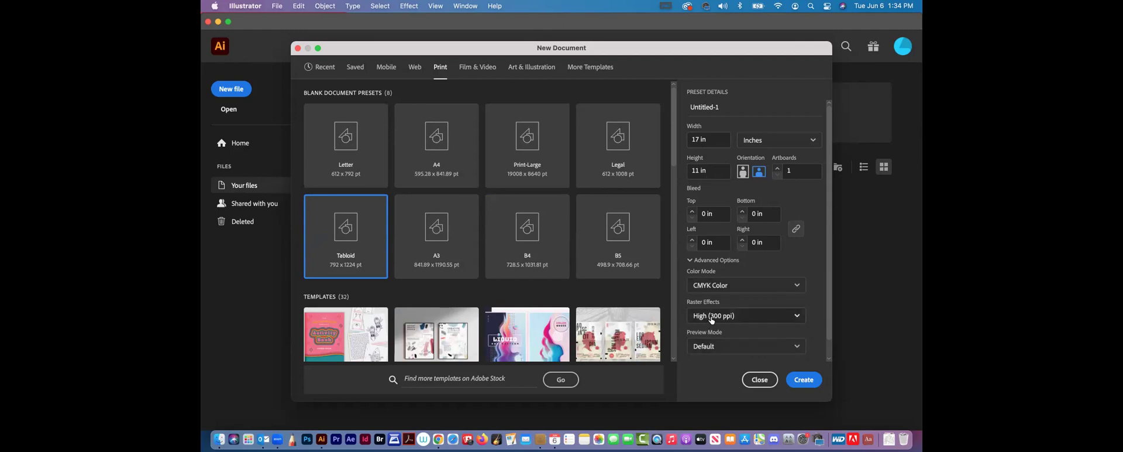
pyautogui.click(810, 382)
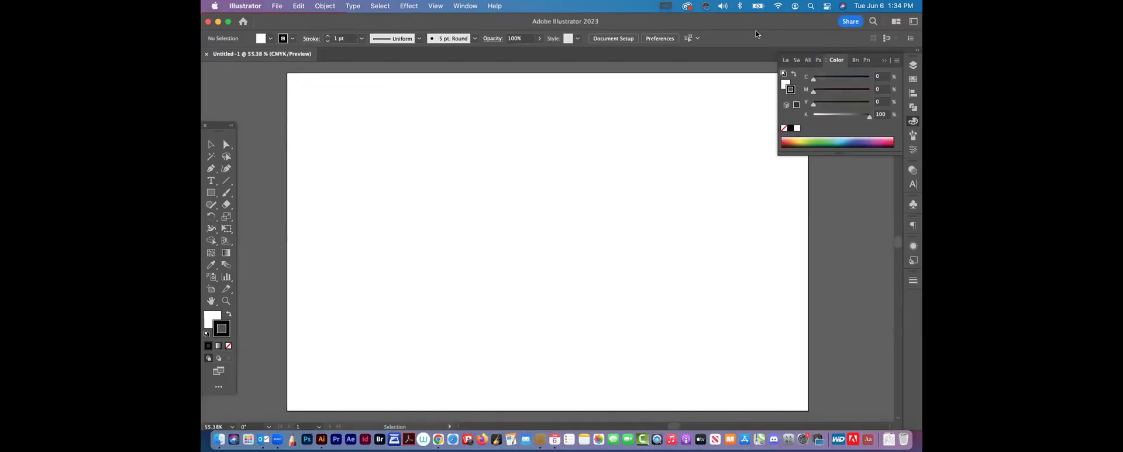
# Step: Add a new layer to the document's layer list and delete it again
pyautogui.click(913, 65)
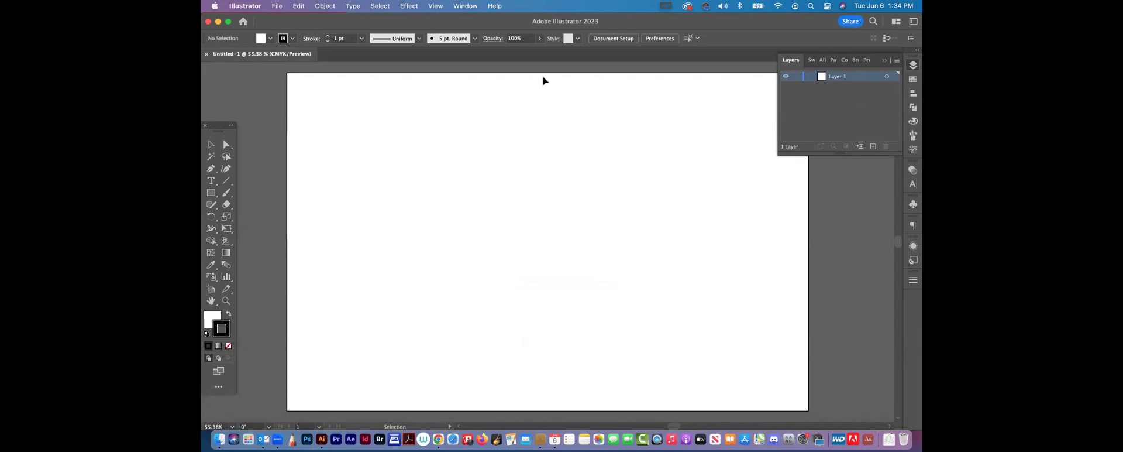
pyautogui.click(473, 7)
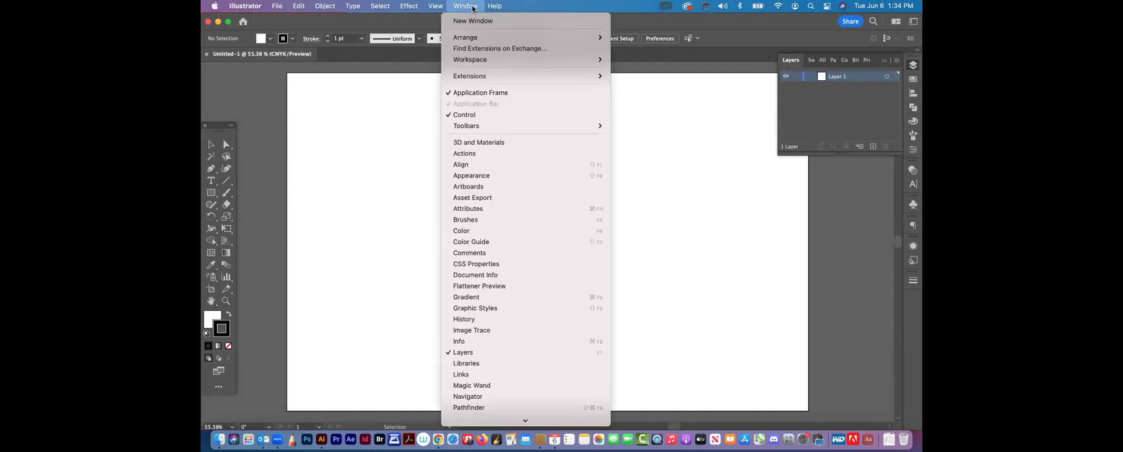
pyautogui.click(473, 7)
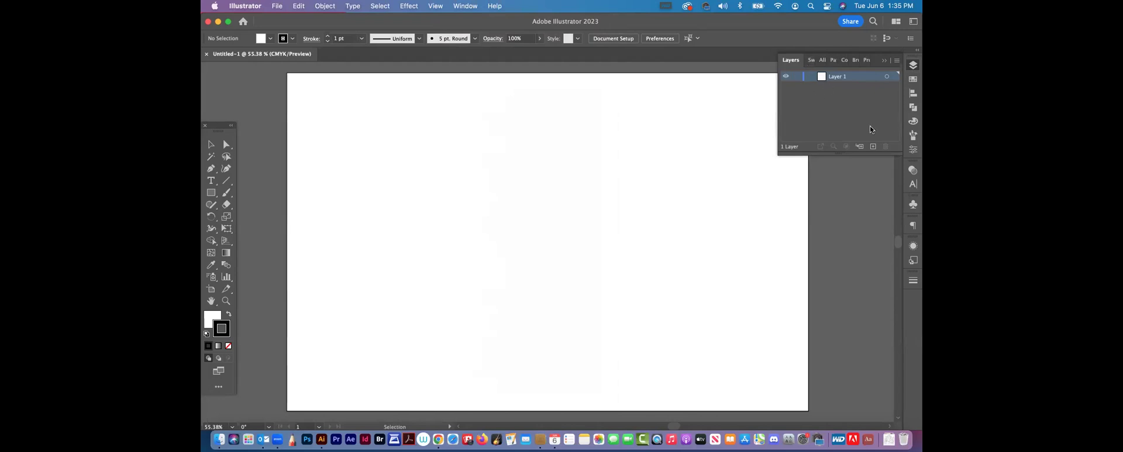
pyautogui.click(873, 147)
pyautogui.moveTo(847, 79); pyautogui.dragTo(885, 146)
pyautogui.click(914, 66)
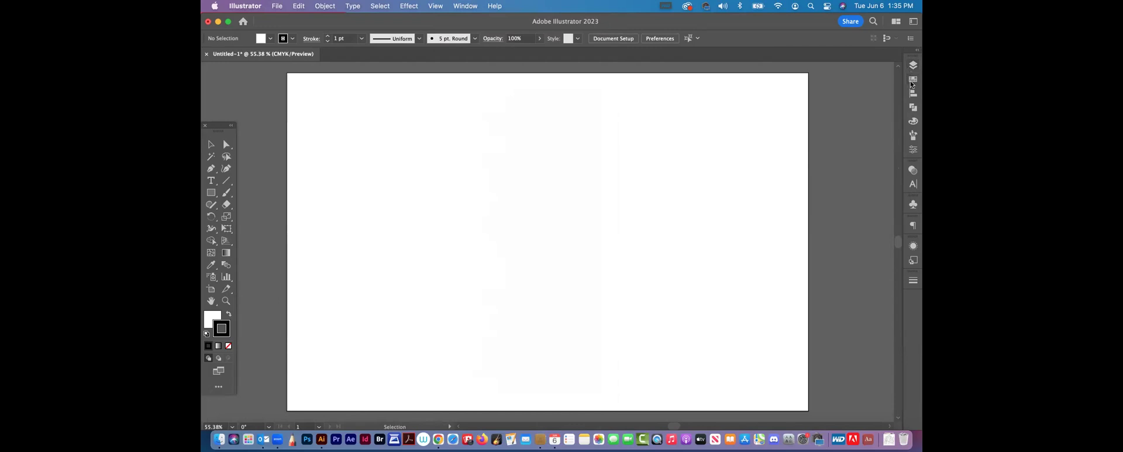
pyautogui.click(911, 81)
pyautogui.click(911, 80)
# Step: Show the Color Guide, dock it directly below Align, and move the Color icon up below Swatches
pyautogui.click(464, 7)
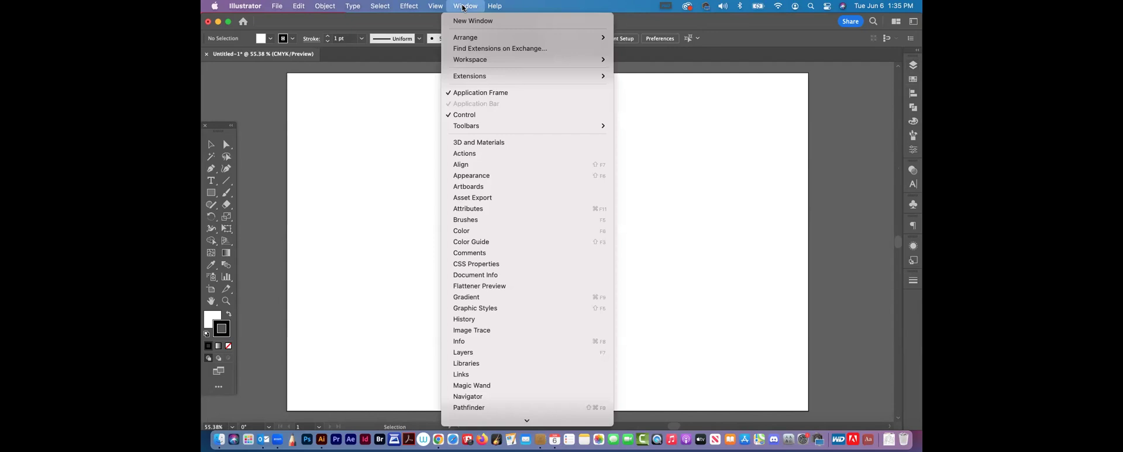
pyautogui.click(487, 241)
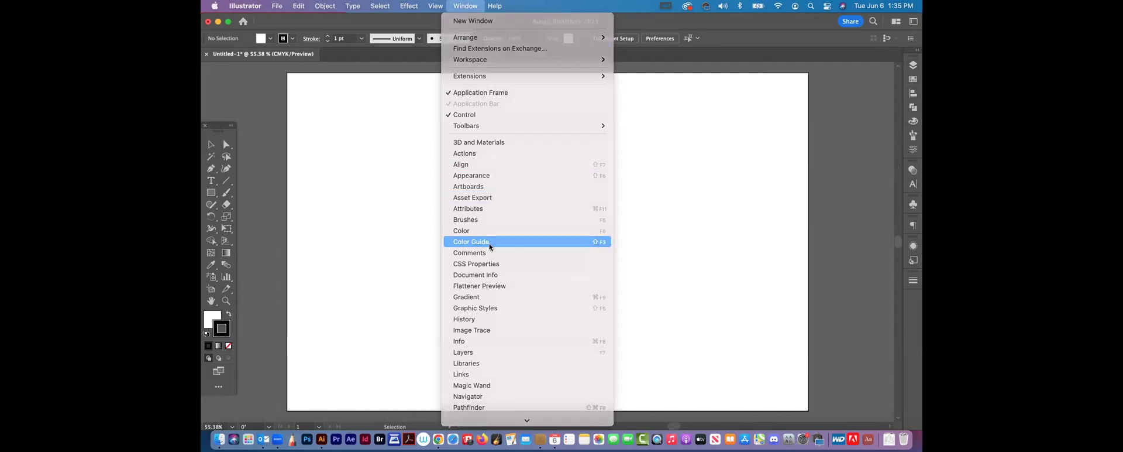
pyautogui.moveTo(827, 150); pyautogui.dragTo(571, 145)
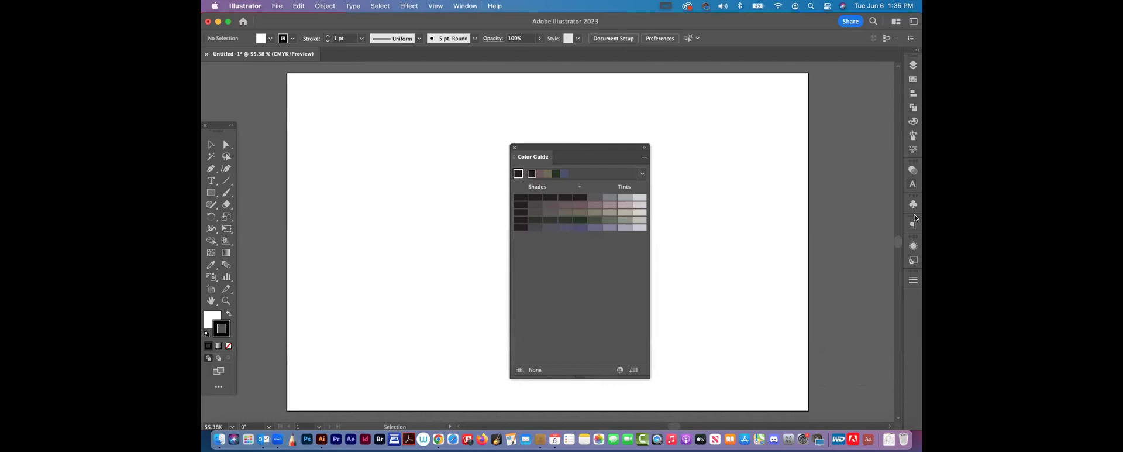
pyautogui.moveTo(624, 146); pyautogui.dragTo(911, 299)
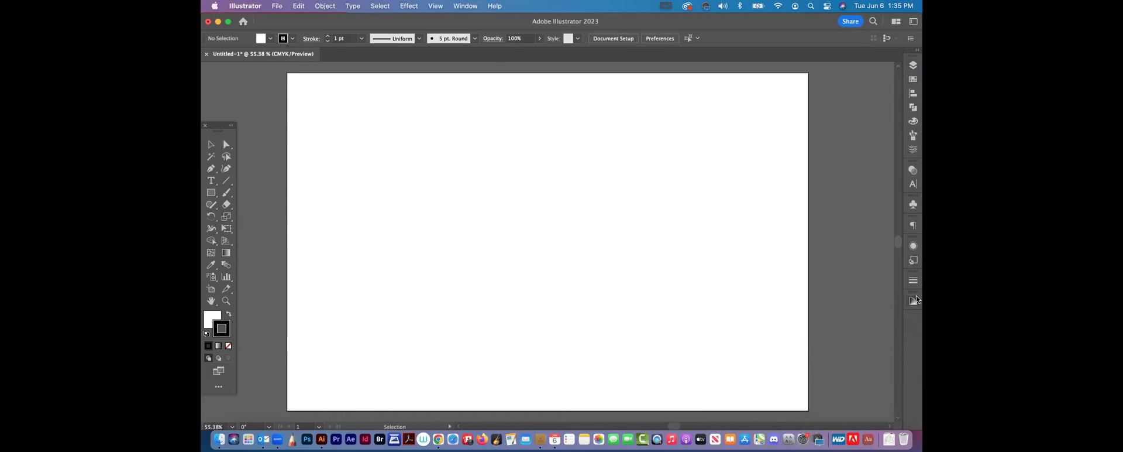
pyautogui.moveTo(918, 72); pyautogui.dragTo(911, 68)
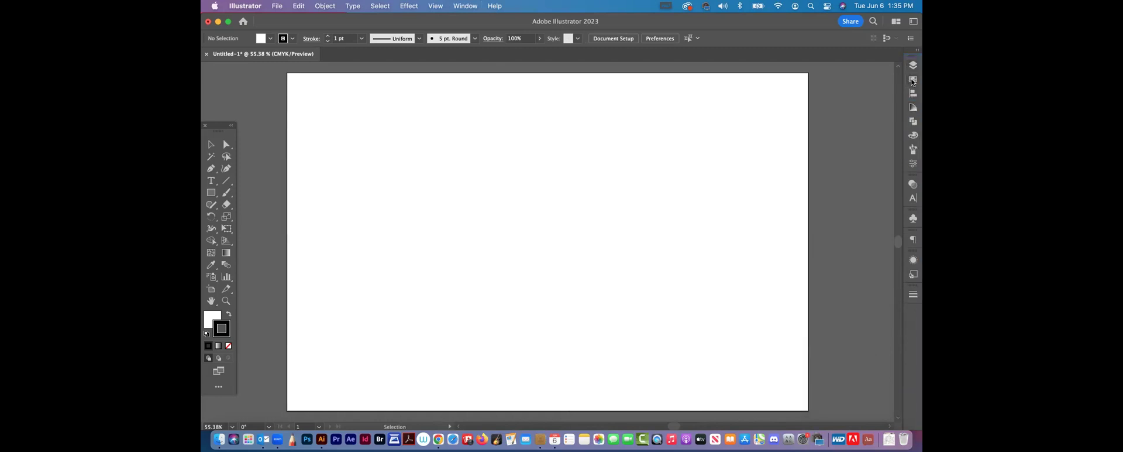
pyautogui.moveTo(913, 136); pyautogui.dragTo(913, 93)
pyautogui.click(469, 7)
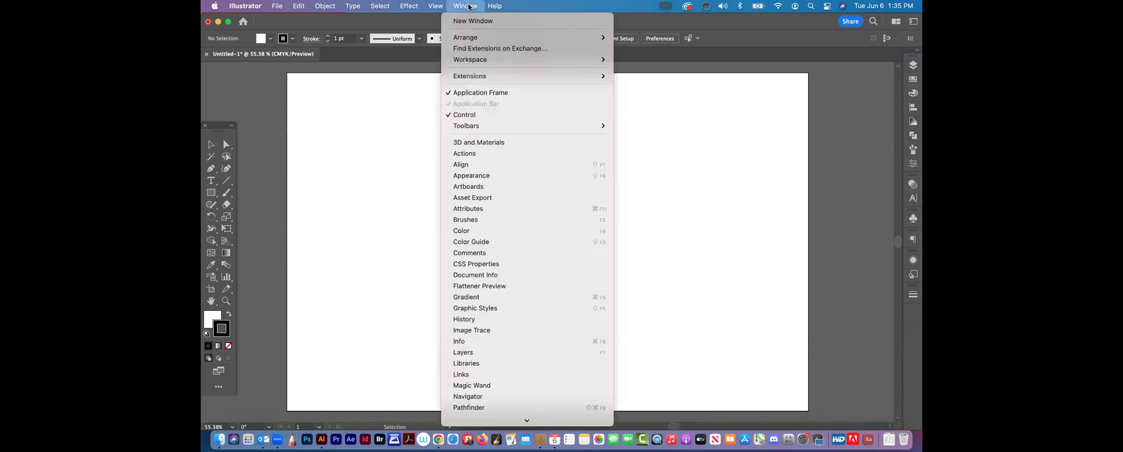
pyautogui.moveTo(480, 62)
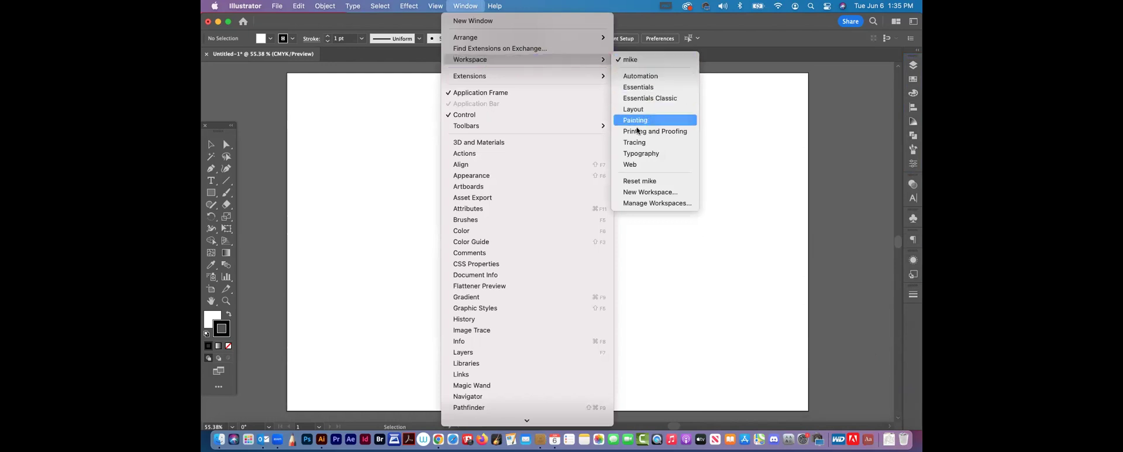
pyautogui.click(663, 196)
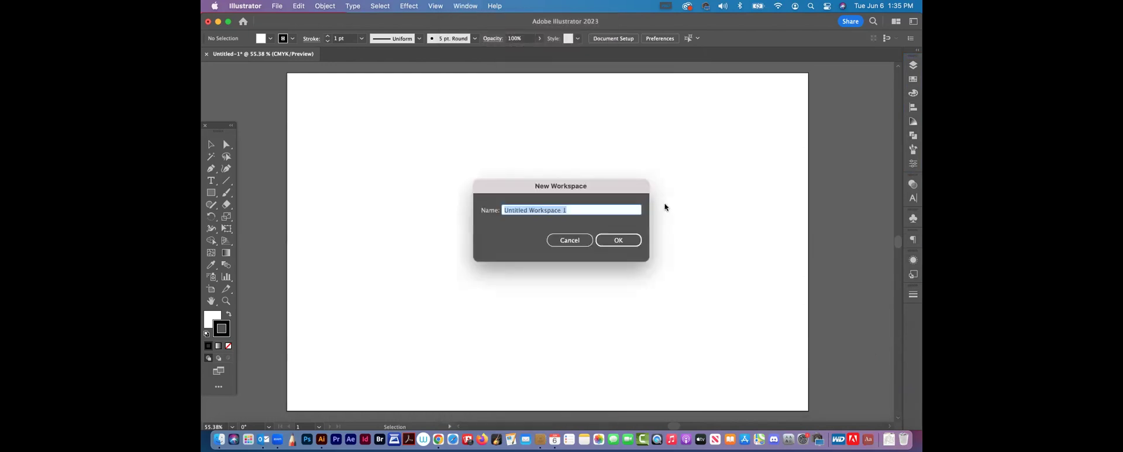
pyautogui.click(610, 234)
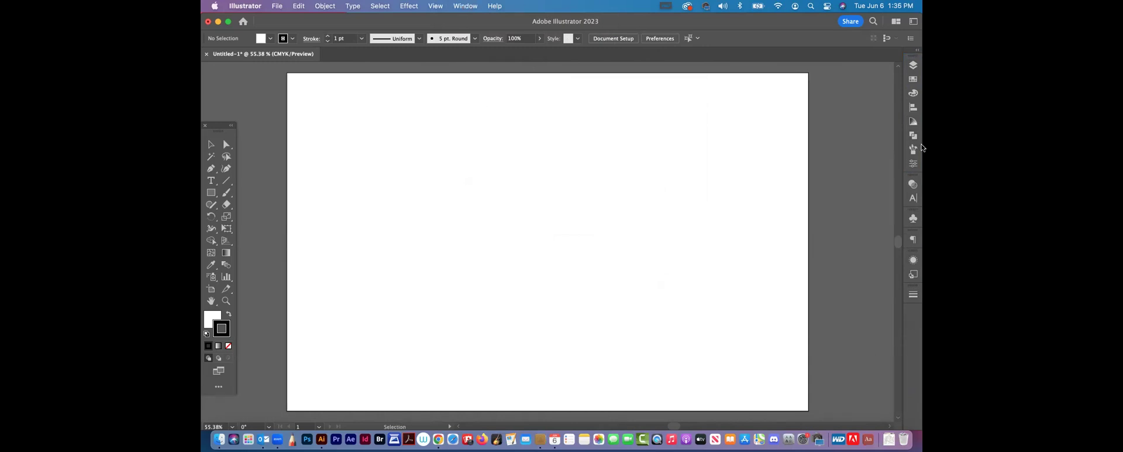
pyautogui.click(464, 6)
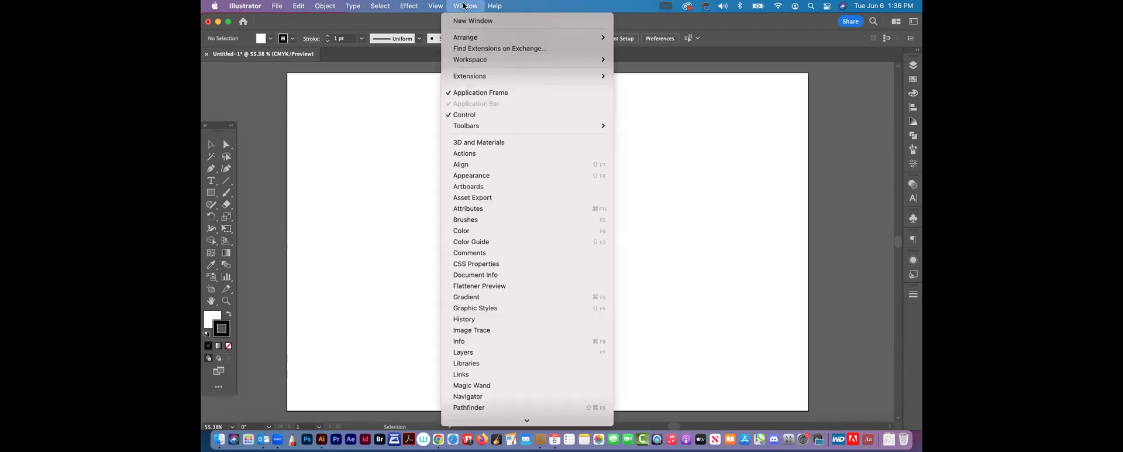
pyautogui.moveTo(482, 60)
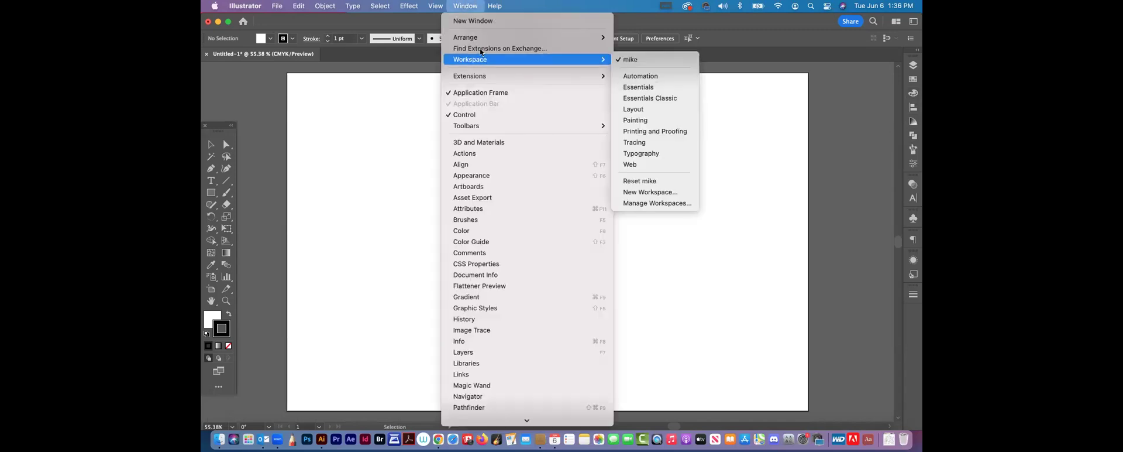
pyautogui.click(466, 5)
# Step: Undock Swatches, Color Guide and Color from the collapsed dock so they float over the artboard
pyautogui.click(913, 79)
pyautogui.moveTo(913, 79); pyautogui.dragTo(638, 143)
pyautogui.click(912, 109)
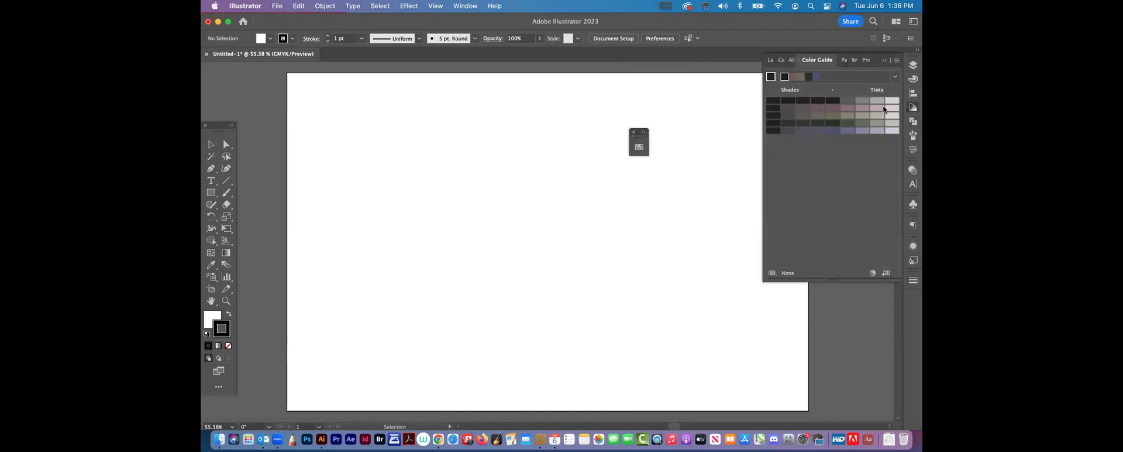
pyautogui.moveTo(814, 59); pyautogui.dragTo(552, 148)
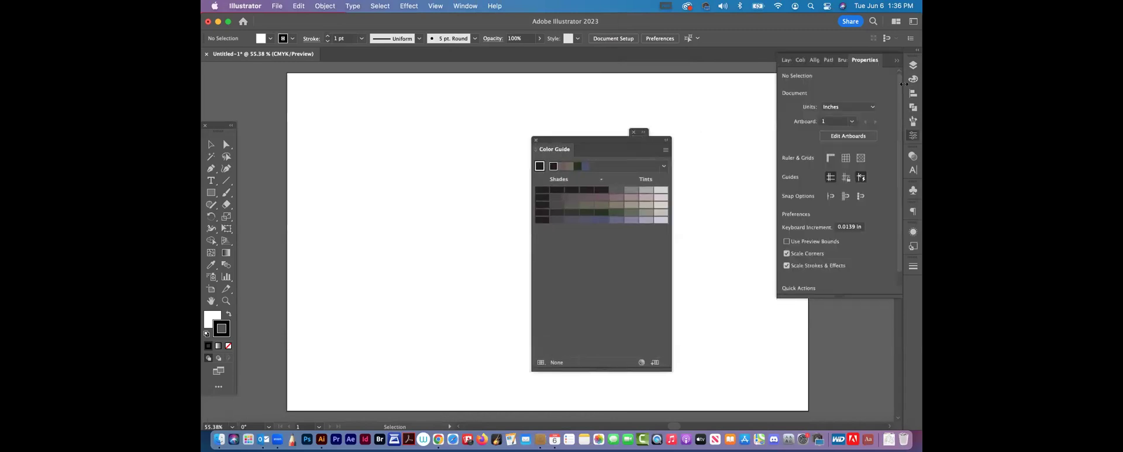
pyautogui.click(914, 82)
pyautogui.moveTo(806, 61); pyautogui.dragTo(307, 142)
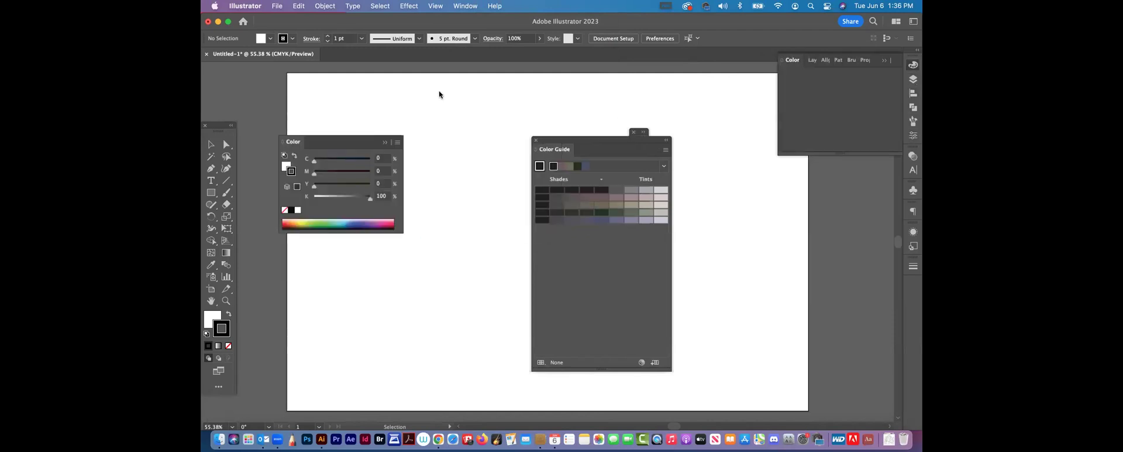
# Step: Reset the current custom workspace to its saved layout
pyautogui.click(419, 7)
pyautogui.moveTo(481, 60)
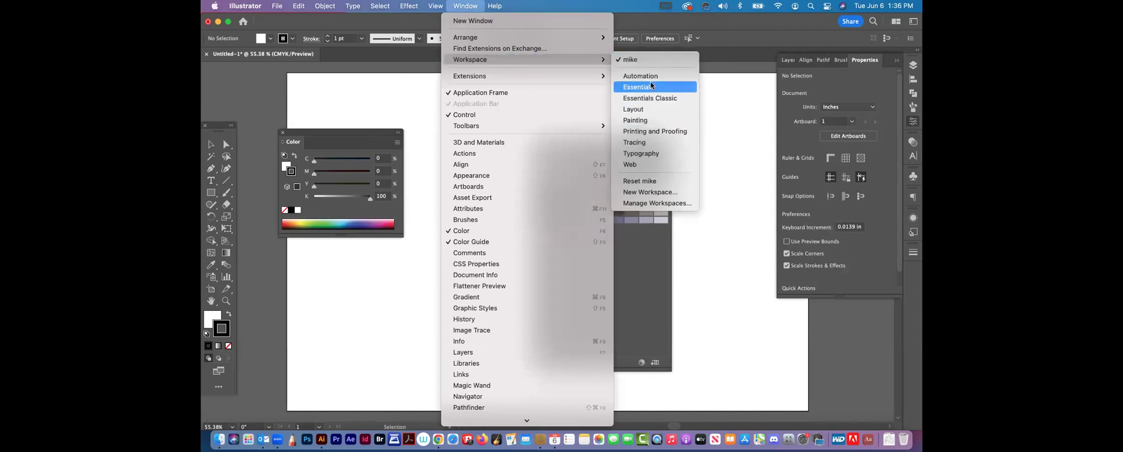
pyautogui.click(671, 186)
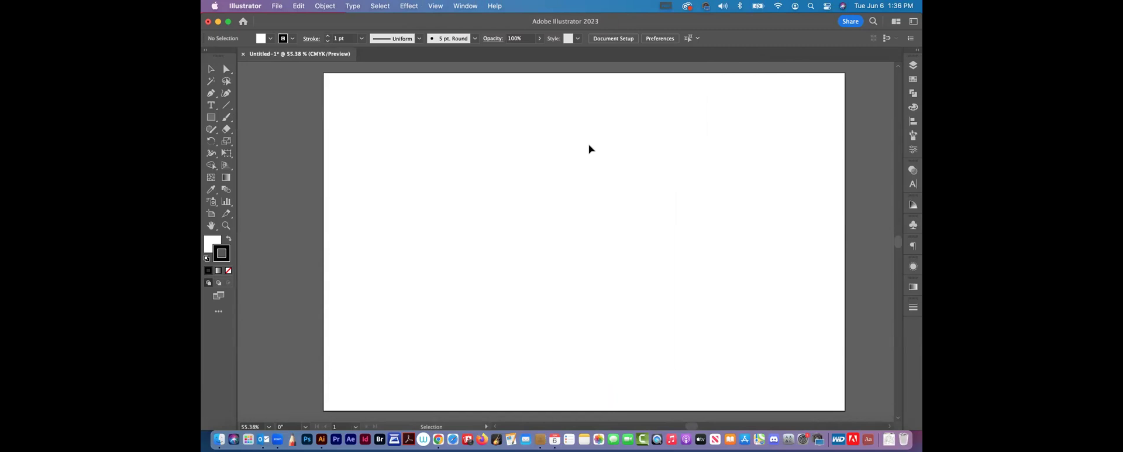
# Step: Pull Swatches out of the Layers dock group and put it back directly below Layers
pyautogui.click(914, 65)
pyautogui.click(913, 66)
pyautogui.click(913, 65)
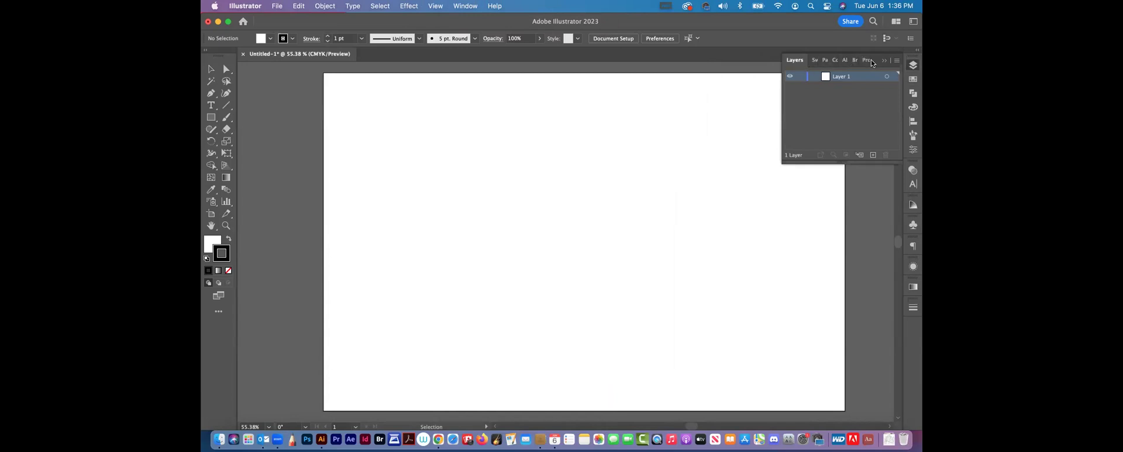
pyautogui.moveTo(814, 60); pyautogui.dragTo(844, 249)
pyautogui.click(914, 253)
pyautogui.moveTo(913, 252); pyautogui.dragTo(907, 77)
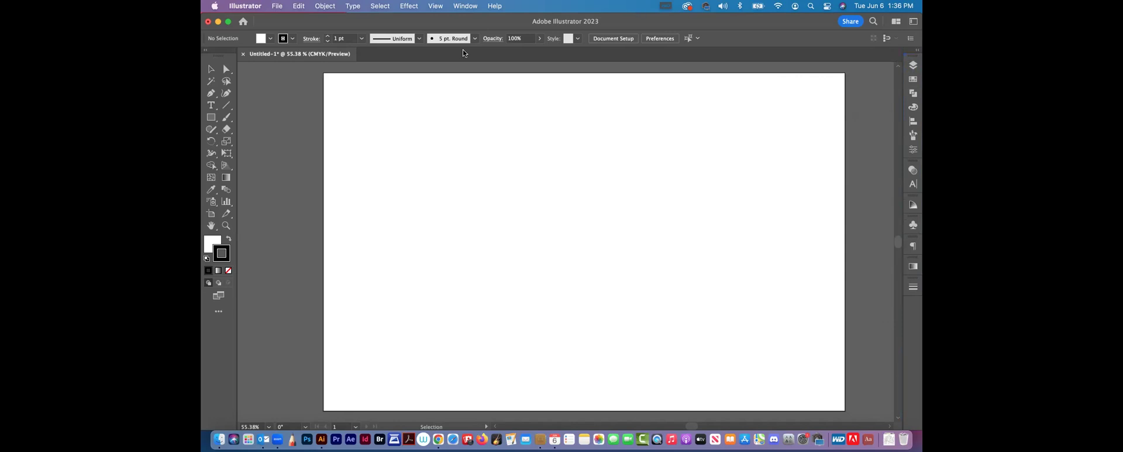
pyautogui.click(465, 5)
pyautogui.moveTo(476, 61)
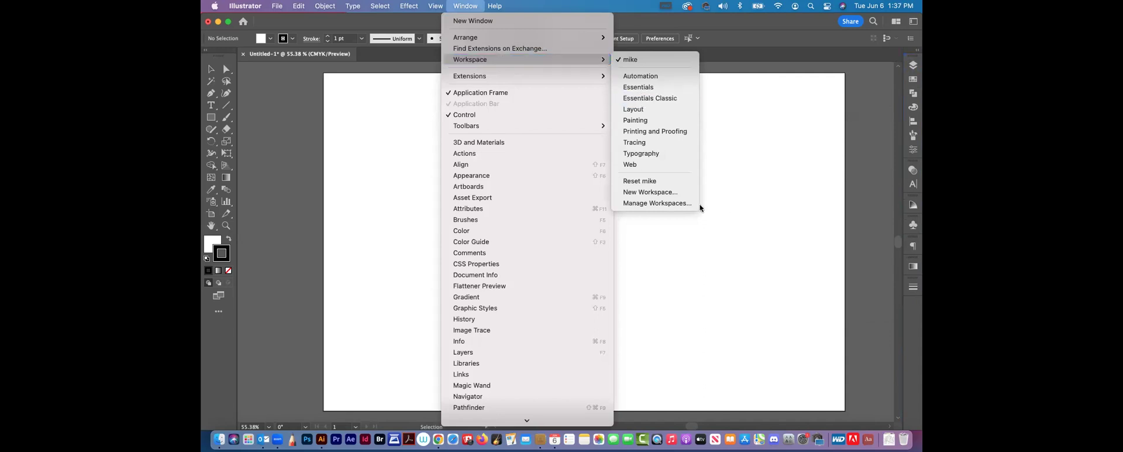
pyautogui.click(423, 166)
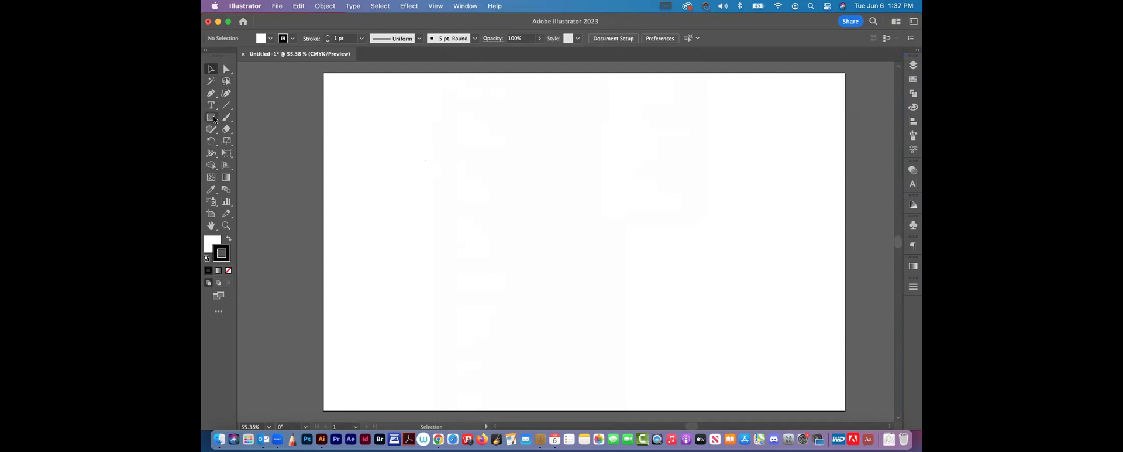
# Step: Draw a closed irregular shape with curved segments using the Pen tool in the artboard's upper-left area, and deselect it
pyautogui.press('p')
pyautogui.click(407, 153)
pyautogui.moveTo(574, 169); pyautogui.dragTo(577, 257)
pyautogui.moveTo(486, 284); pyautogui.dragTo(429, 221)
pyautogui.moveTo(388, 183); pyautogui.dragTo(406, 156)
pyautogui.press('Escape')
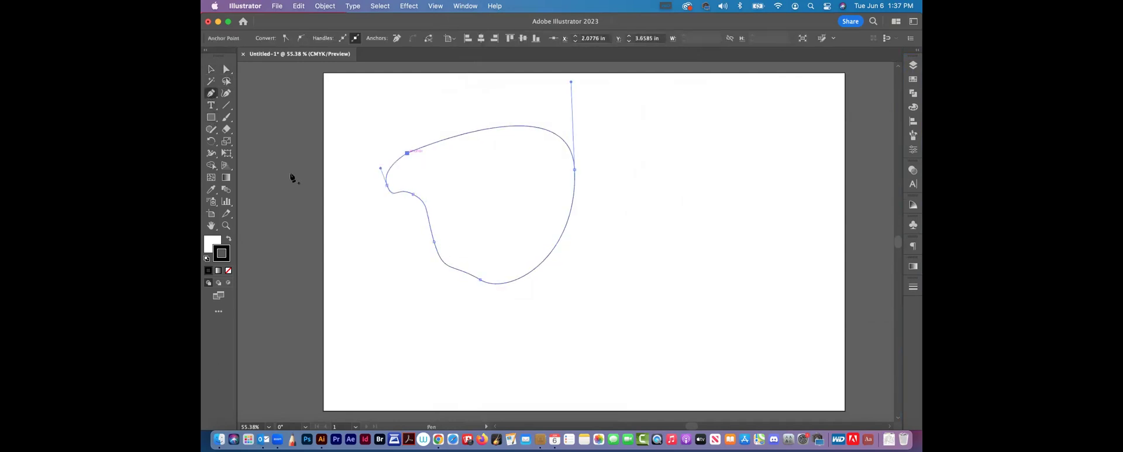
pyautogui.press('v')
pyautogui.press('super+j')
pyautogui.click(315, 133)
pyautogui.click(443, 208)
pyautogui.click(341, 147)
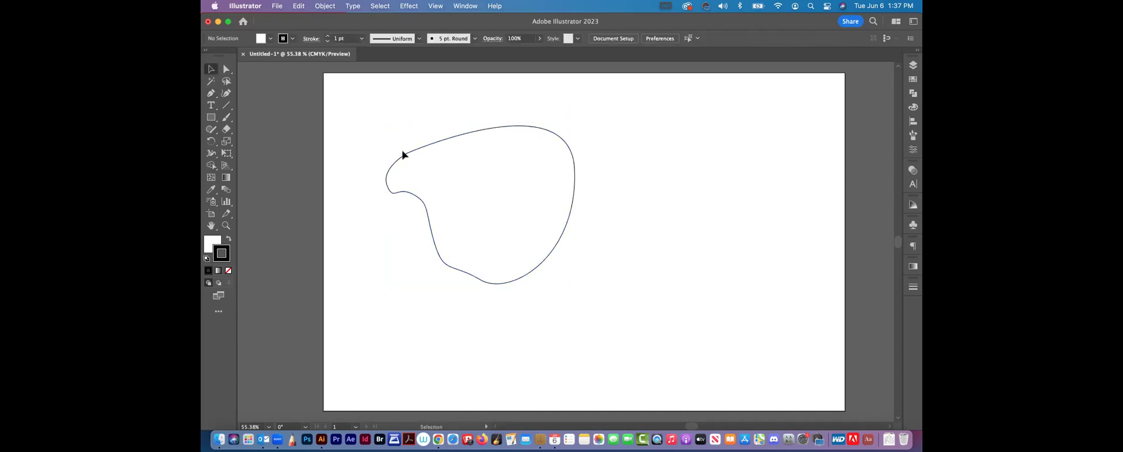
# Step: Move the whole curved shape toward the artboard's centre with the Selection tool and deselect it
pyautogui.moveTo(416, 153); pyautogui.dragTo(574, 170)
pyautogui.moveTo(672, 195); pyautogui.dragTo(507, 176)
pyautogui.press('super+z')
pyautogui.click(248, 79)
# Step: Reshape the curved shape's left end with Direct Selection, moving its anchor points outward and bending the inner notch with a curve handle
pyautogui.click(227, 70)
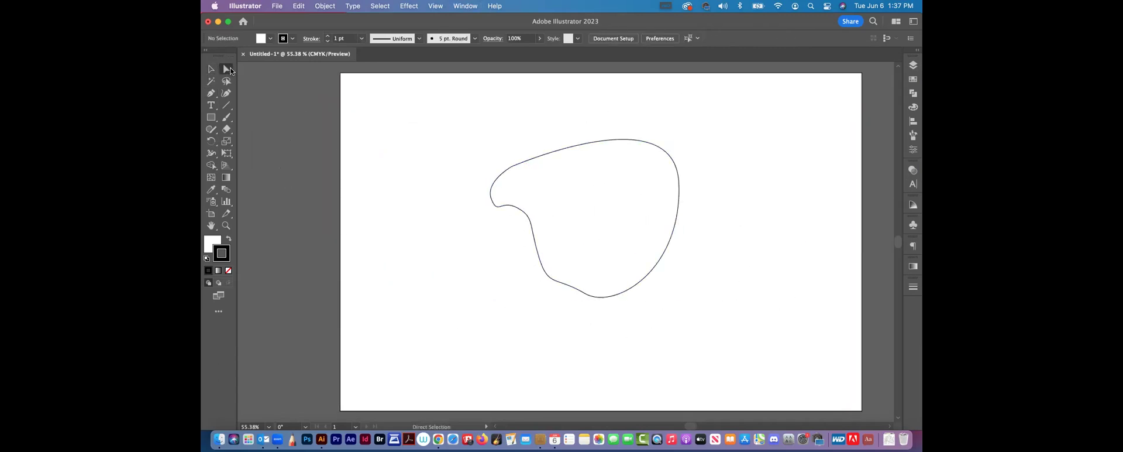
pyautogui.click(548, 157)
pyautogui.moveTo(514, 168); pyautogui.dragTo(495, 143)
pyautogui.moveTo(491, 199); pyautogui.dragTo(438, 138)
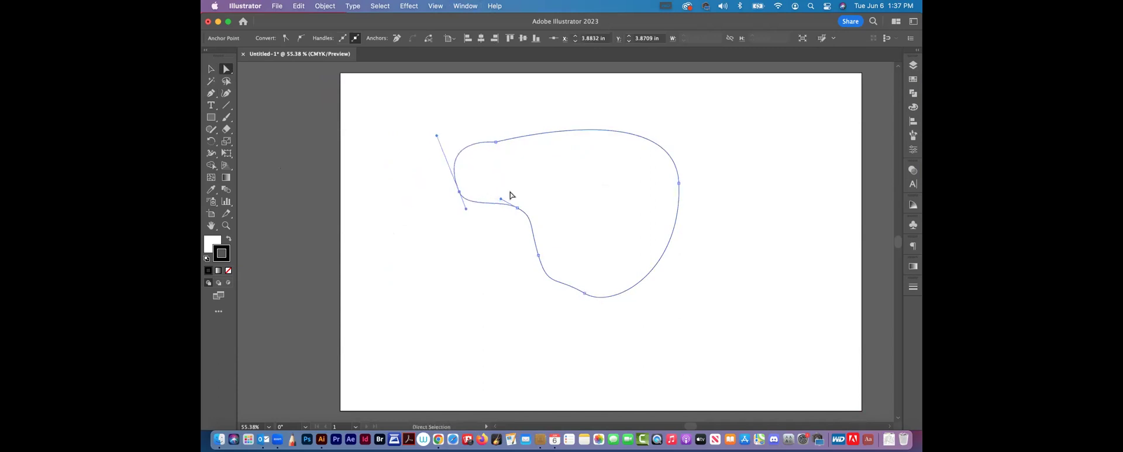
pyautogui.moveTo(504, 200); pyautogui.dragTo(542, 182)
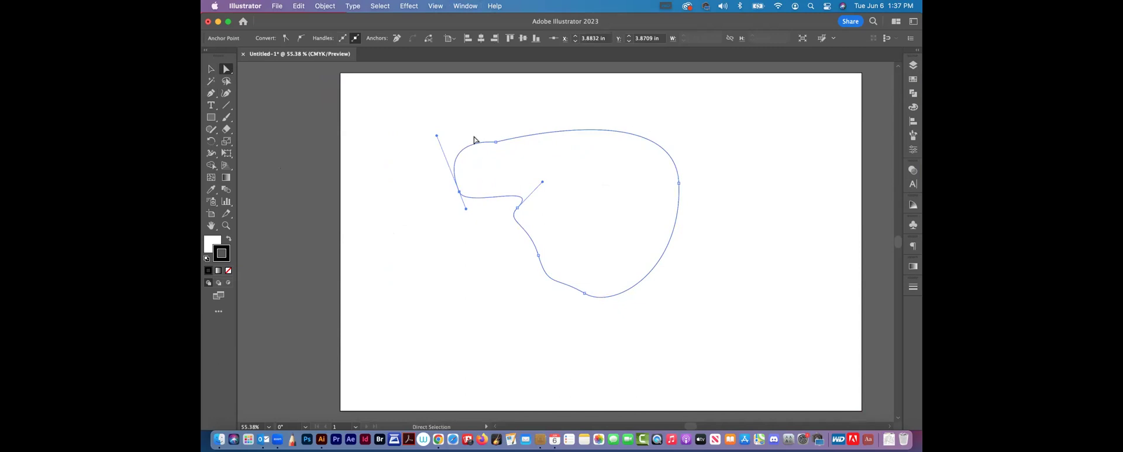
pyautogui.click(211, 69)
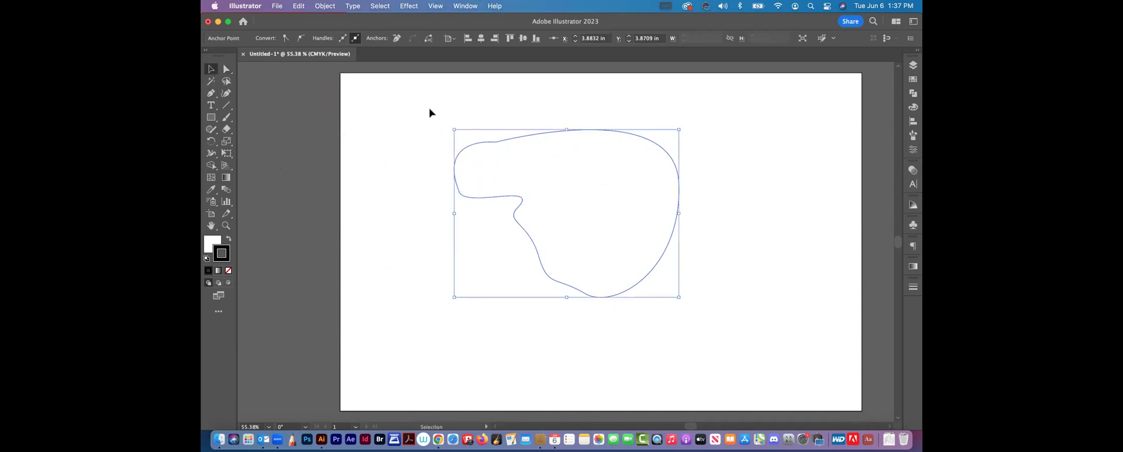
# Step: Delete the curved shape and use the Type tool to add "Lorem ipsum" point text plus a large placeholder paragraph frame on the artboard
pyautogui.press('Delete')
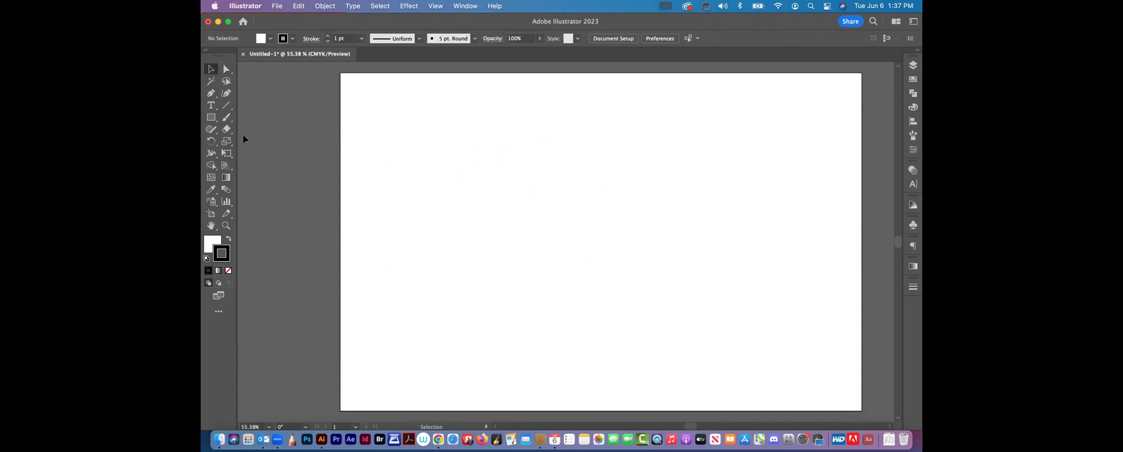
pyautogui.click(209, 107)
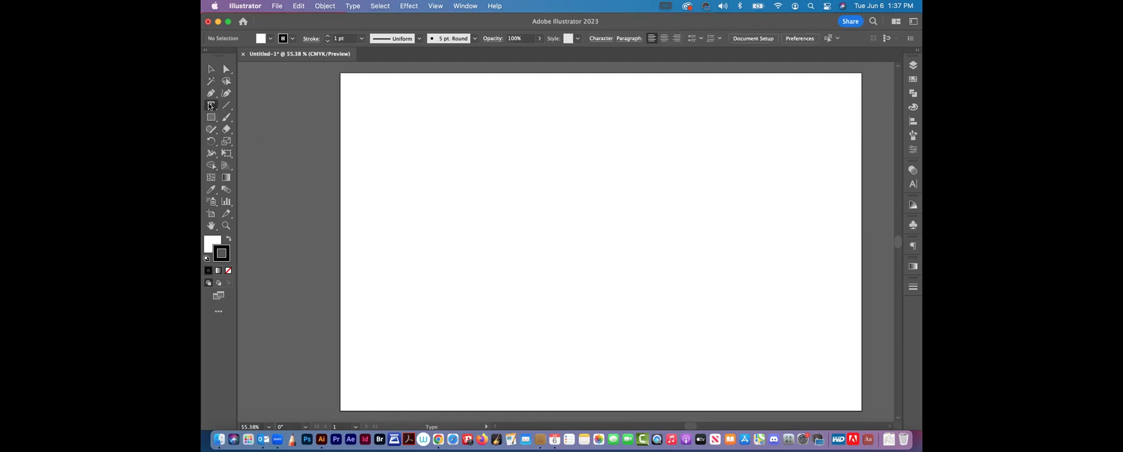
pyautogui.click(381, 125)
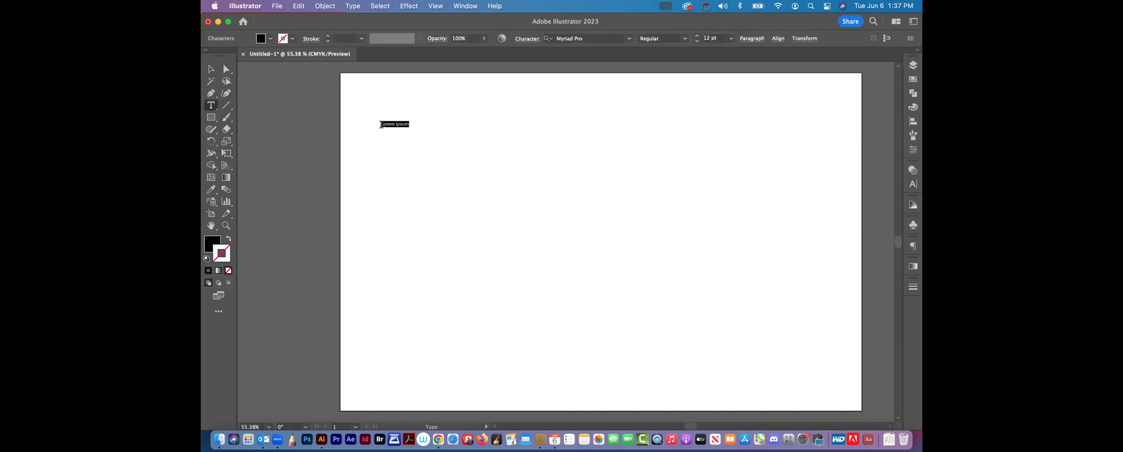
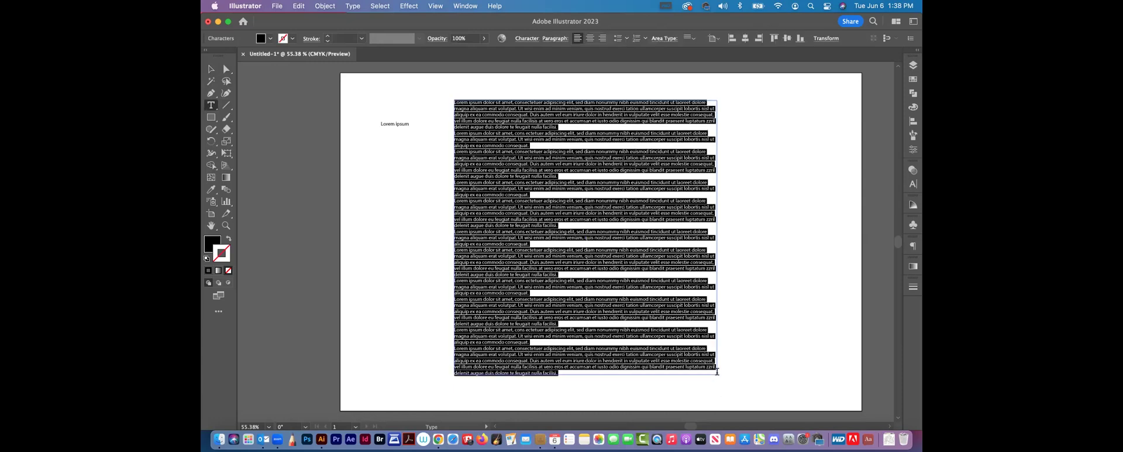
pyautogui.press('Escape')
pyautogui.click(362, 94)
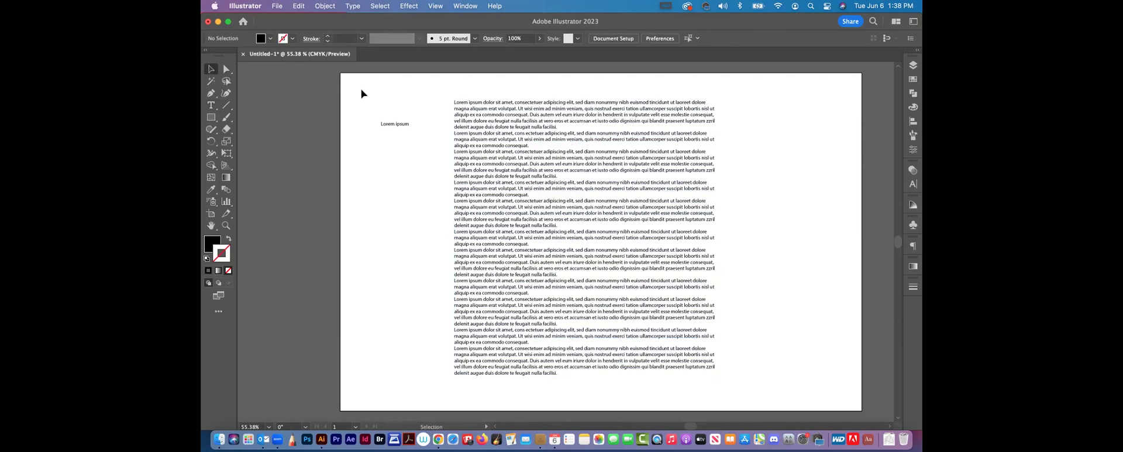
# Step: Delete the placeholder paragraph frame and scale the "Lorem ipsum" line up to about 145.6 pt, shifting it toward the artboard's centre
pyautogui.click(481, 129)
pyautogui.press('Delete')
pyautogui.click(408, 124)
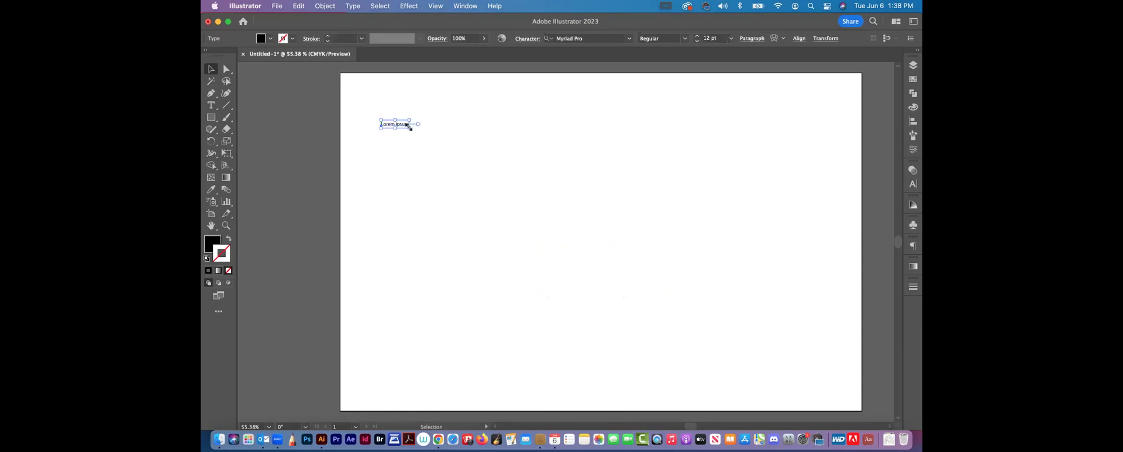
pyautogui.moveTo(409, 127); pyautogui.dragTo(721, 315)
pyautogui.press('t')
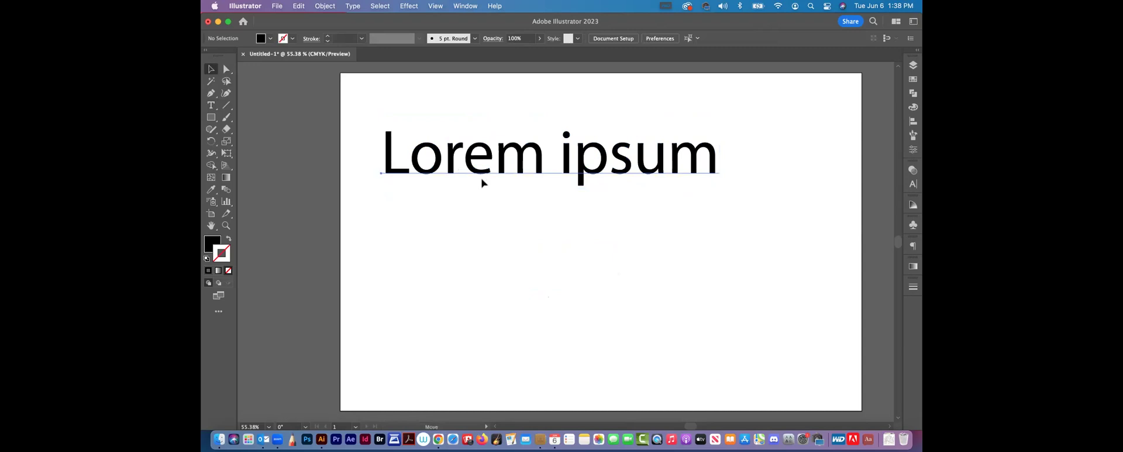
pyautogui.moveTo(480, 162); pyautogui.dragTo(510, 182)
# Step: Select all of the "Lorem ipsum" text and float the Character panel below it, collapsing the Transparency panel
pyautogui.tripleClick(510, 182)
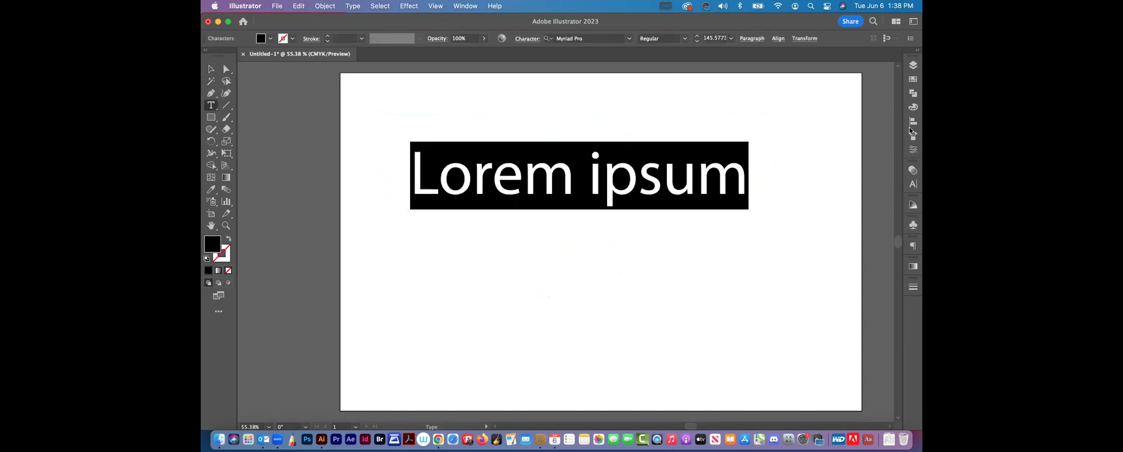
pyautogui.click(913, 185)
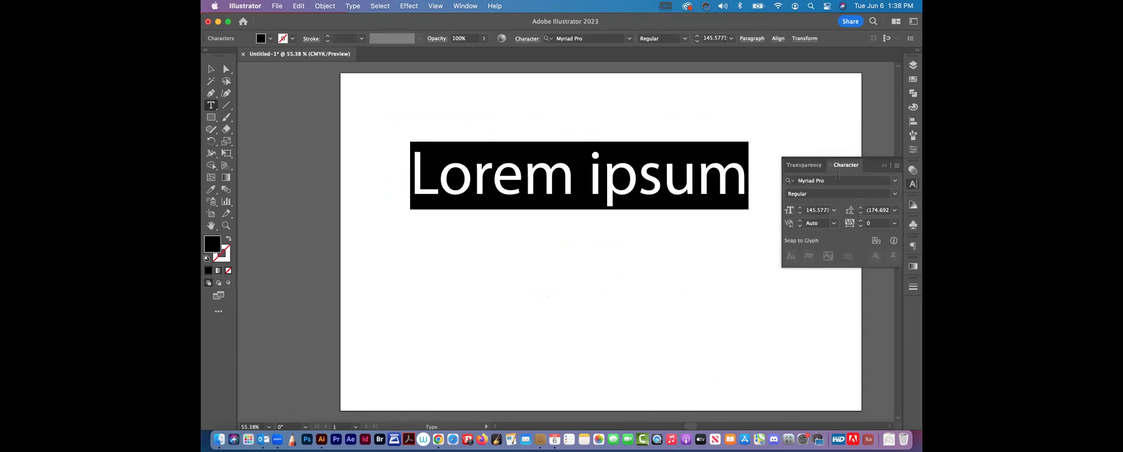
pyautogui.moveTo(858, 164); pyautogui.dragTo(497, 249)
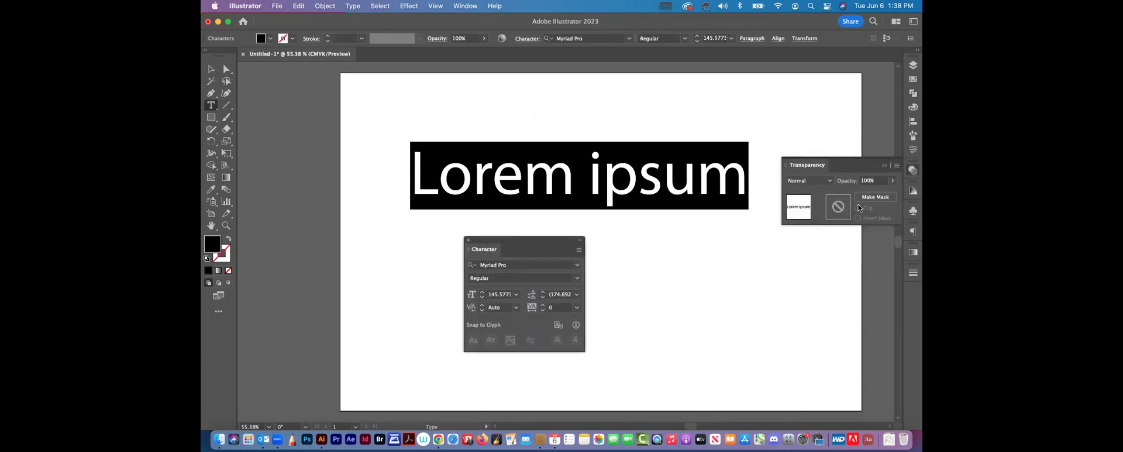
pyautogui.click(914, 171)
# Step: Change the font of the selected text to Acumin Variable Concept
pyautogui.click(538, 265)
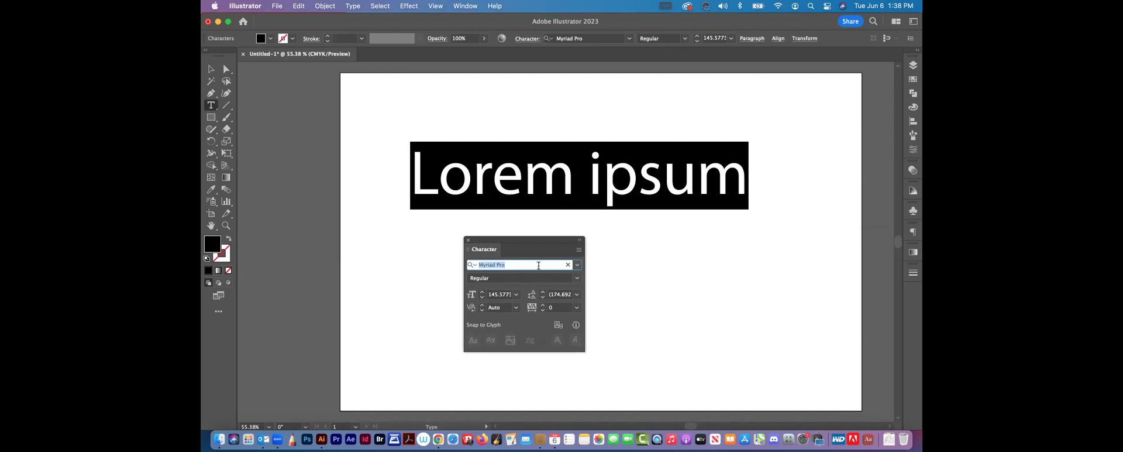
pyautogui.click(577, 266)
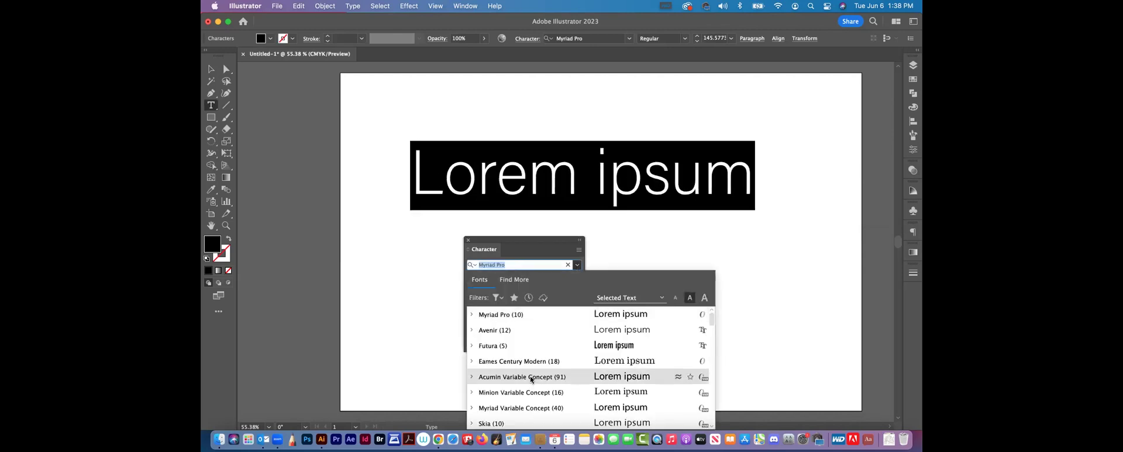
pyautogui.click(531, 379)
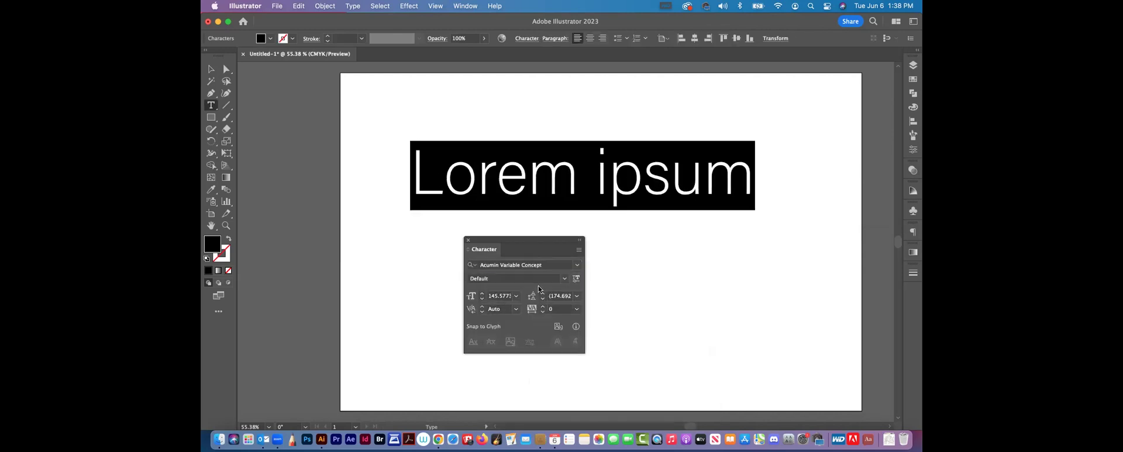
# Step: Move the Character panel clear of the text, set the text size to 154 pt, and close the panel
pyautogui.moveTo(527, 240); pyautogui.dragTo(340, 76)
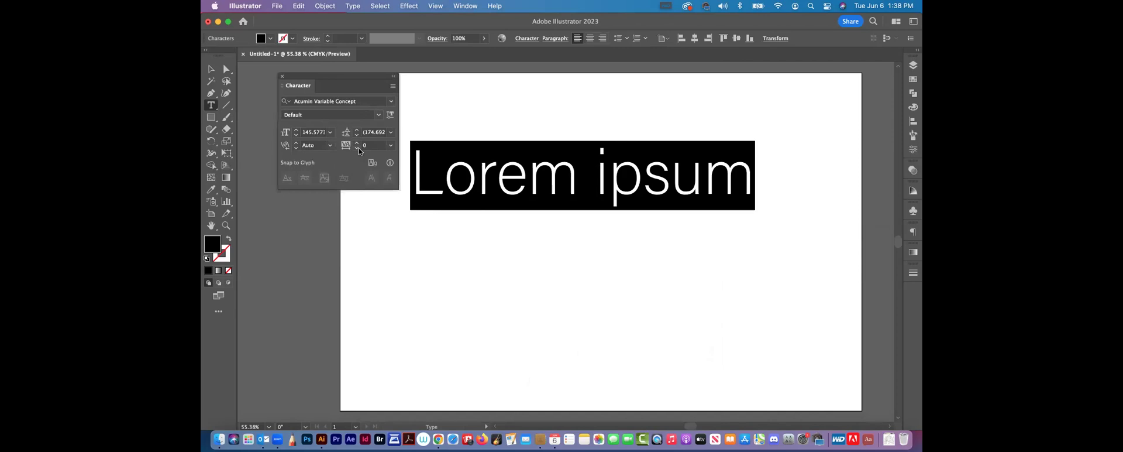
pyautogui.click(287, 134)
pyautogui.moveTo(294, 133); pyautogui.dragTo(347, 131)
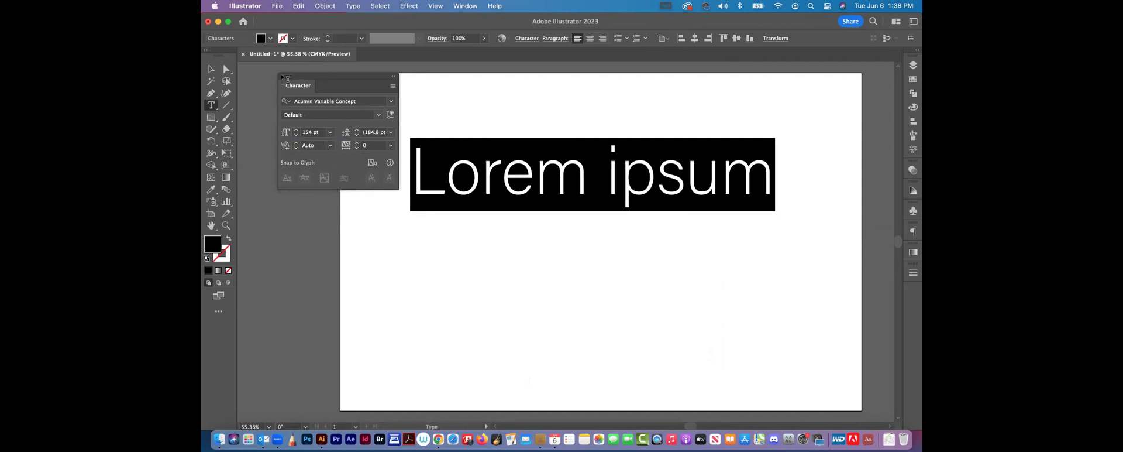
pyautogui.click(282, 76)
pyautogui.click(473, 6)
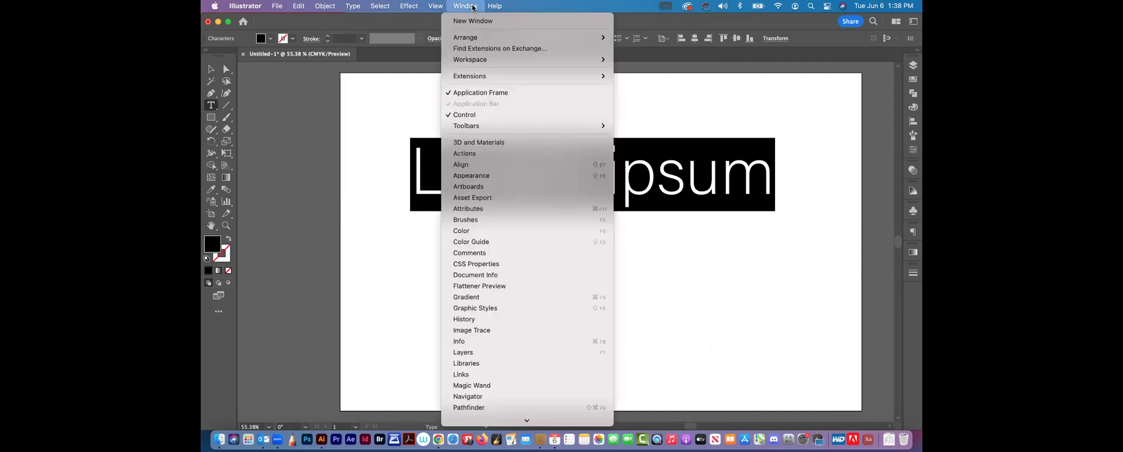
pyautogui.scroll(-3, 489, 374)
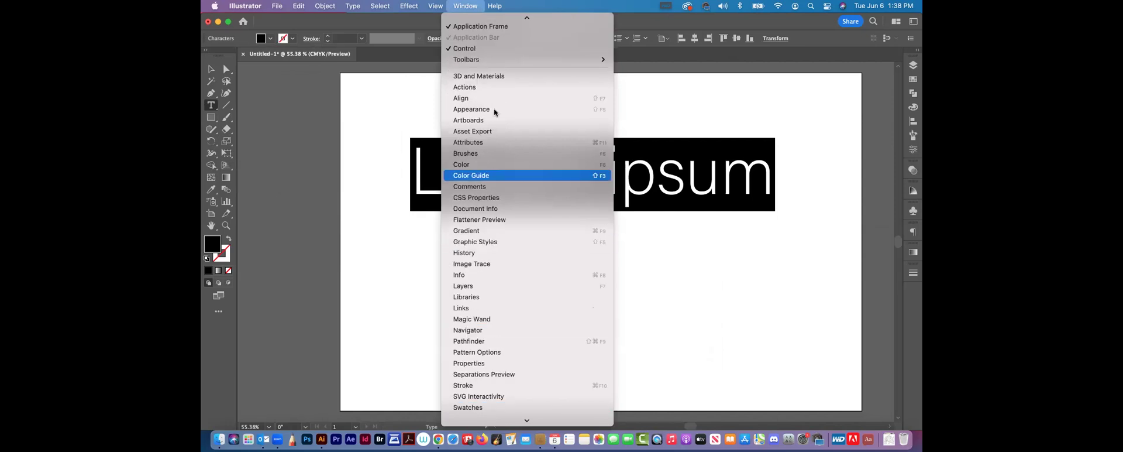
pyautogui.click(464, 5)
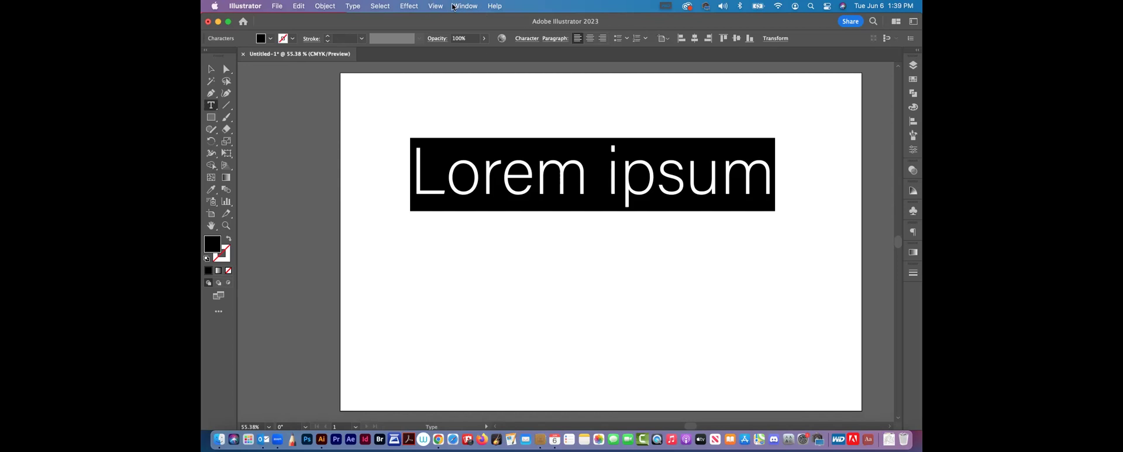
# Step: Delete the whole "Lorem ipsum" text object and undock the Tools panel so it floats just below its docked position
pyautogui.click(211, 69)
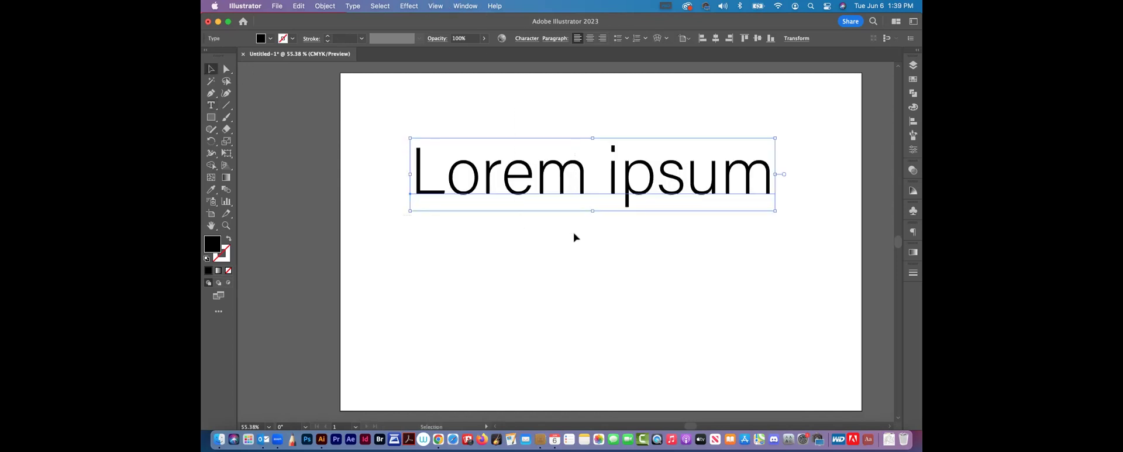
pyautogui.press('Delete')
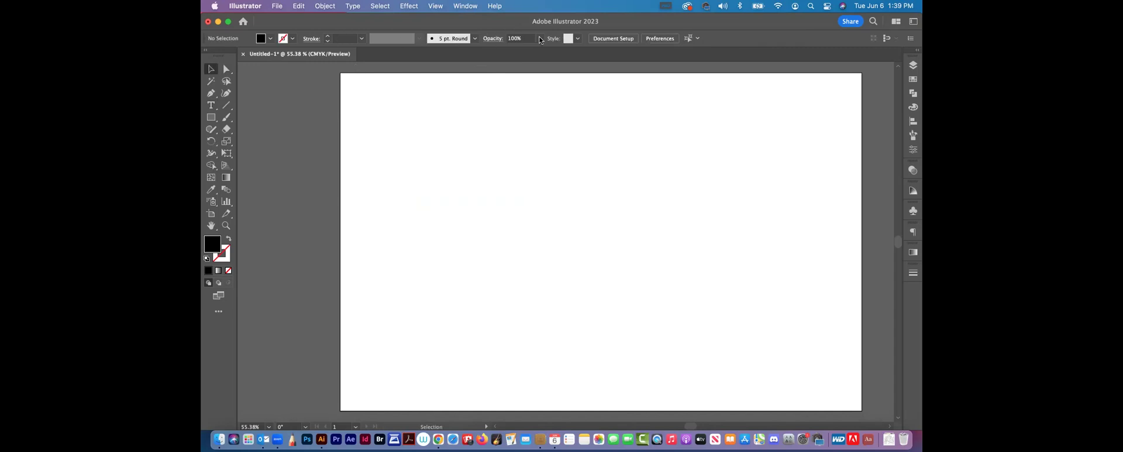
pyautogui.moveTo(221, 54); pyautogui.dragTo(222, 86)
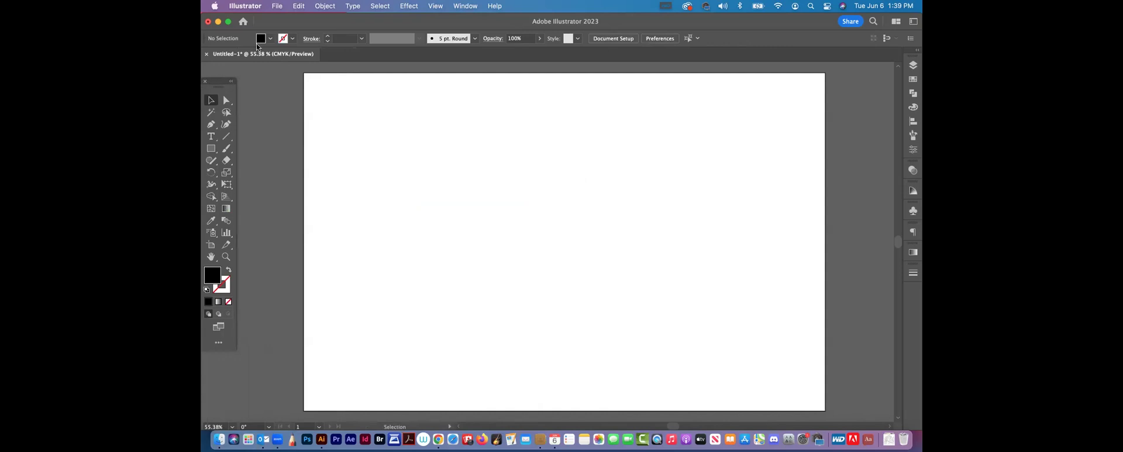
# Step: Draw a black rectangle about 3.86 by 3.74 in in the artboard's upper-left area and select it with Direct Selection
pyautogui.press('v')
pyautogui.press('m')
pyautogui.moveTo(378, 124); pyautogui.dragTo(498, 239)
pyautogui.click(226, 100)
pyautogui.click(431, 174)
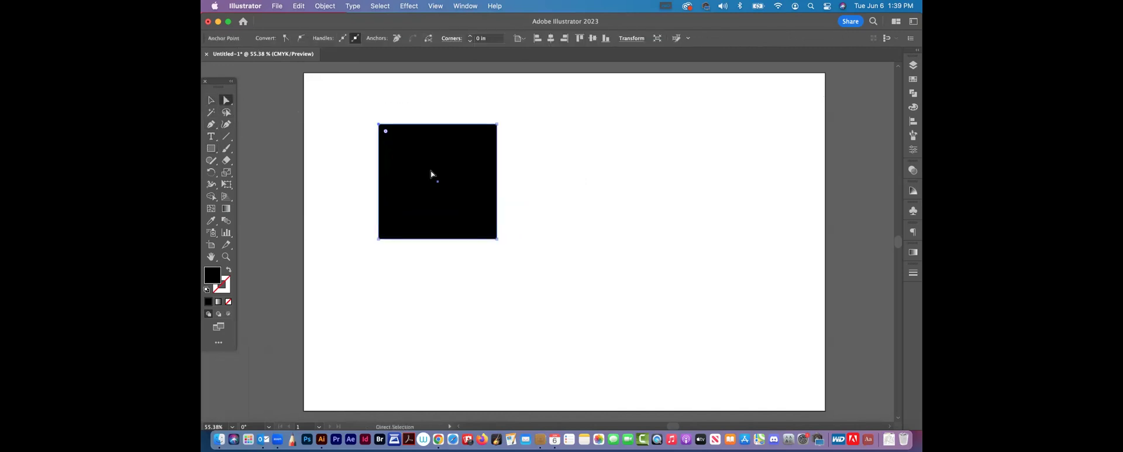
# Step: Try switching to the Pen and Shaper tools, and move the black rectangle horizontally toward the artboard's centre with the Selection tool
pyautogui.click(212, 124)
pyautogui.hotkey('shift', 'n')
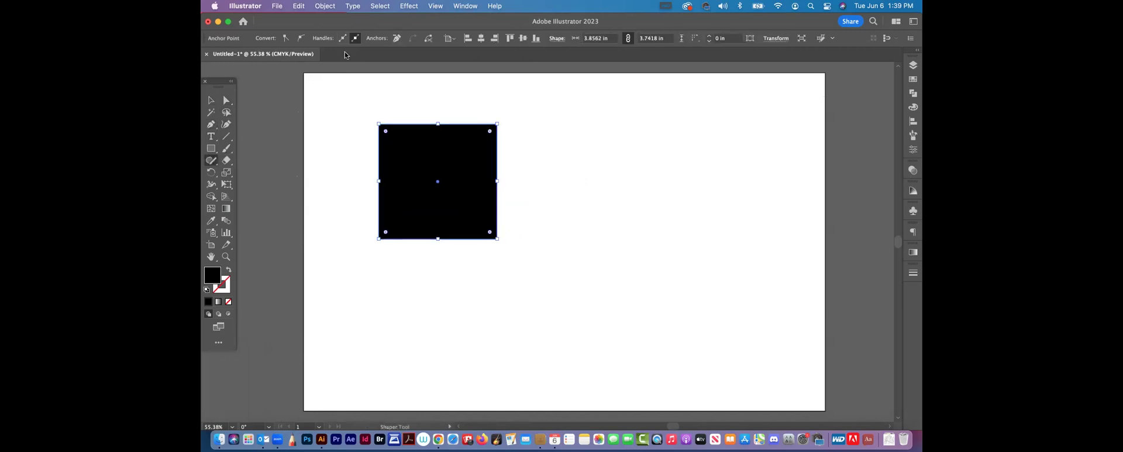
pyautogui.press('v')
pyautogui.click(298, 92)
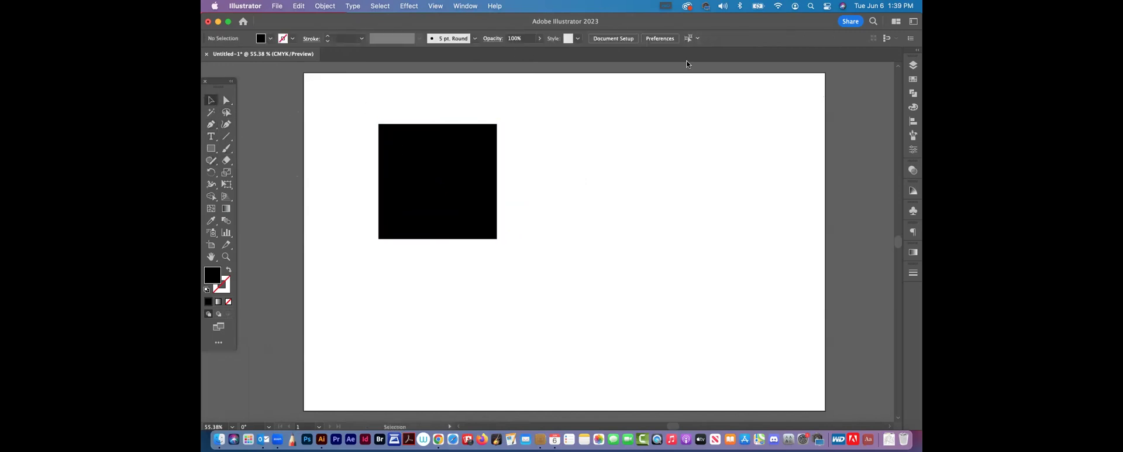
pyautogui.moveTo(450, 143); pyautogui.dragTo(563, 140)
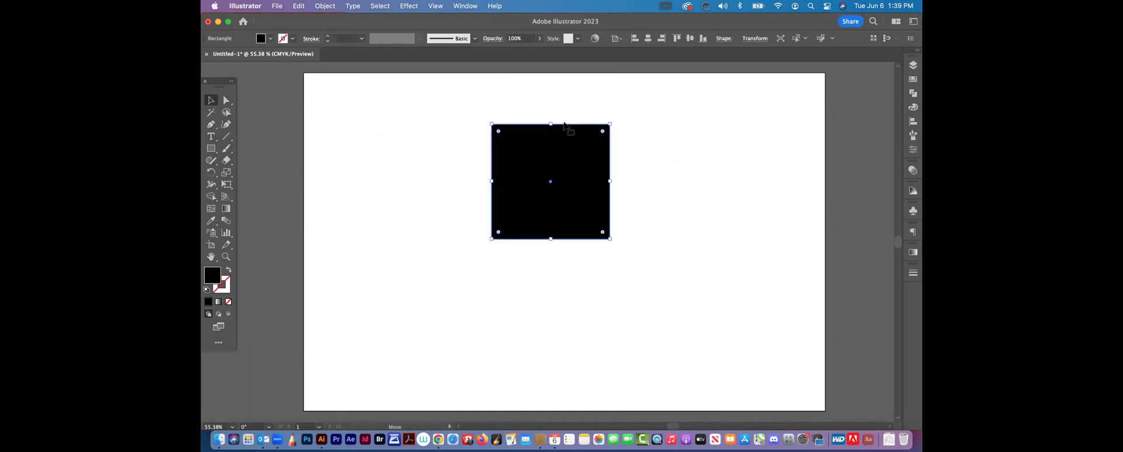
pyautogui.click(486, 5)
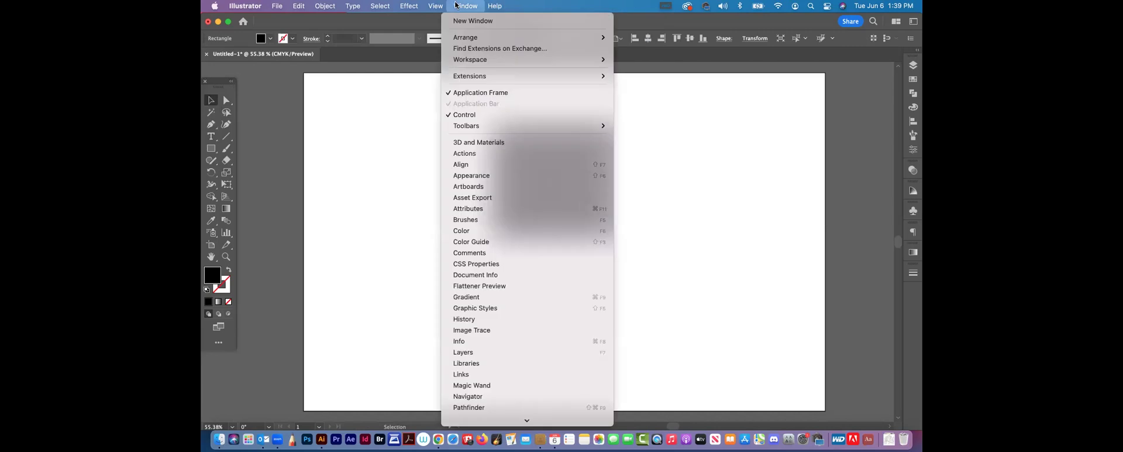
pyautogui.click(466, 6)
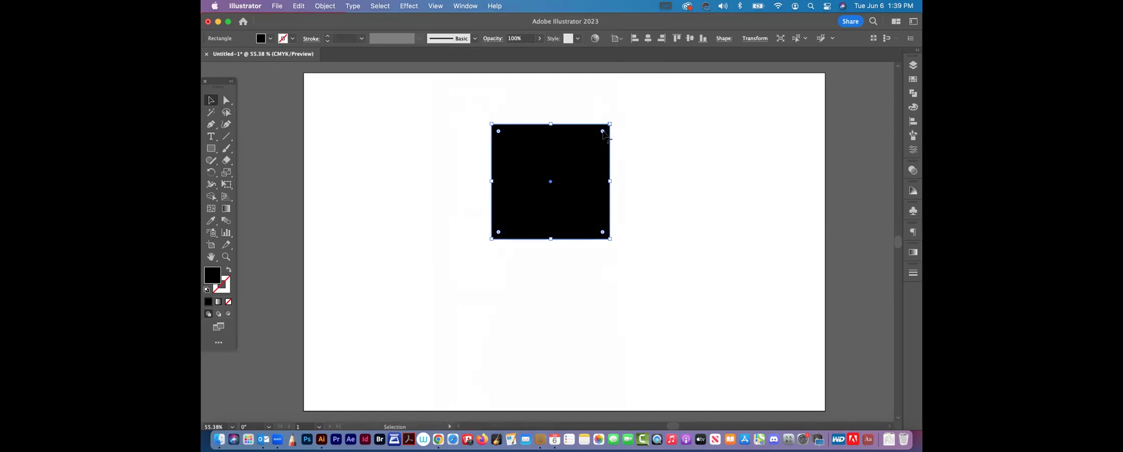
# Step: Round all four corners of the black rectangle using its live corners, and delete the rounded shape
pyautogui.moveTo(603, 132); pyautogui.dragTo(589, 147)
pyautogui.click(664, 181)
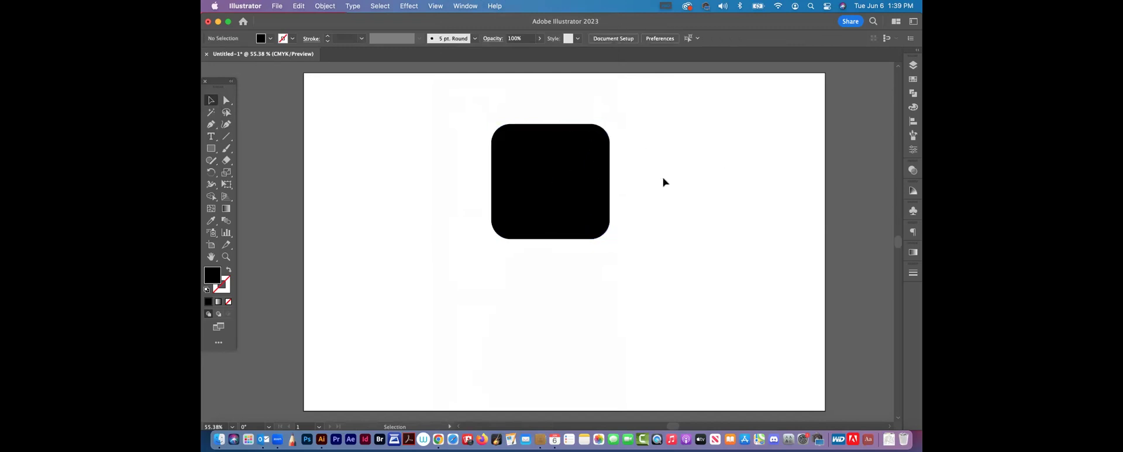
pyautogui.click(567, 193)
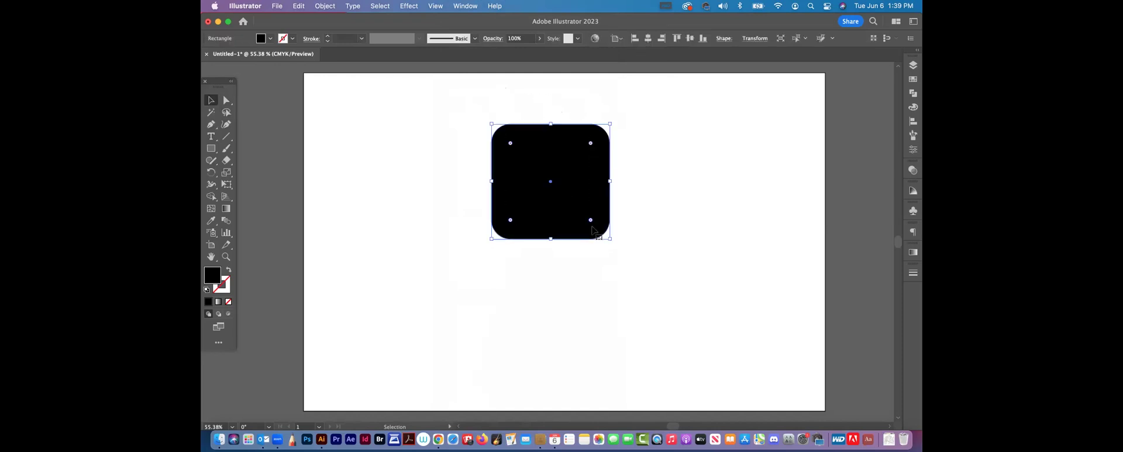
pyautogui.press('Delete')
# Step: Draw a large polygon near the artboard's centre with the Polygon tool and delete it
pyautogui.click(211, 148)
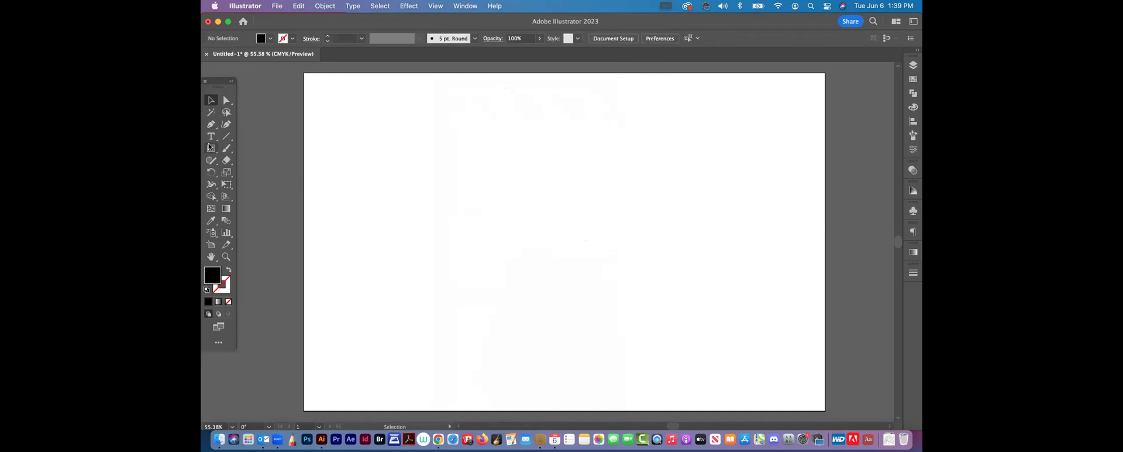
pyautogui.click(260, 184)
pyautogui.moveTo(426, 156); pyautogui.dragTo(558, 280)
pyautogui.press('Delete')
# Step: Draw a five-pointed star with an outer radius of about 2.43 in using the Star tool, and delete it
pyautogui.click(212, 149)
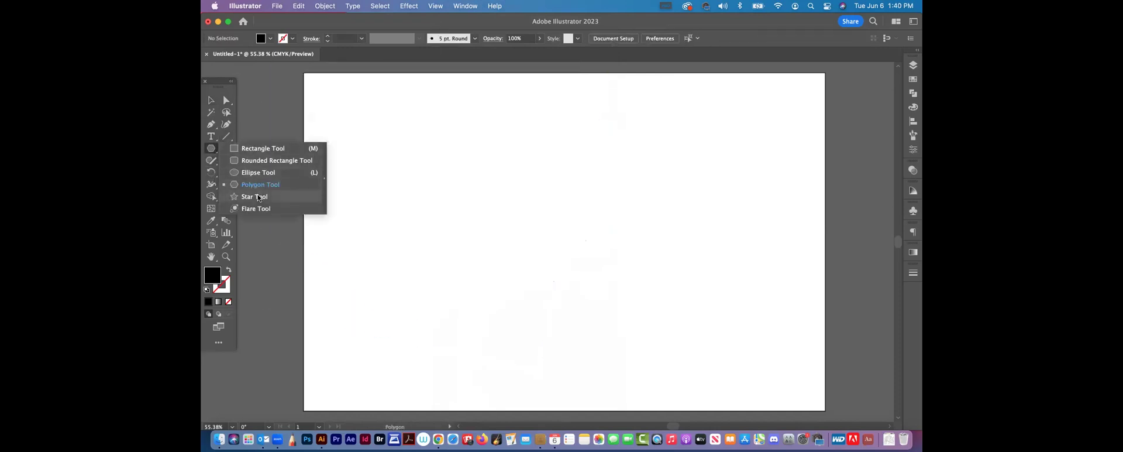
pyautogui.click(255, 196)
pyautogui.moveTo(467, 193); pyautogui.dragTo(521, 250)
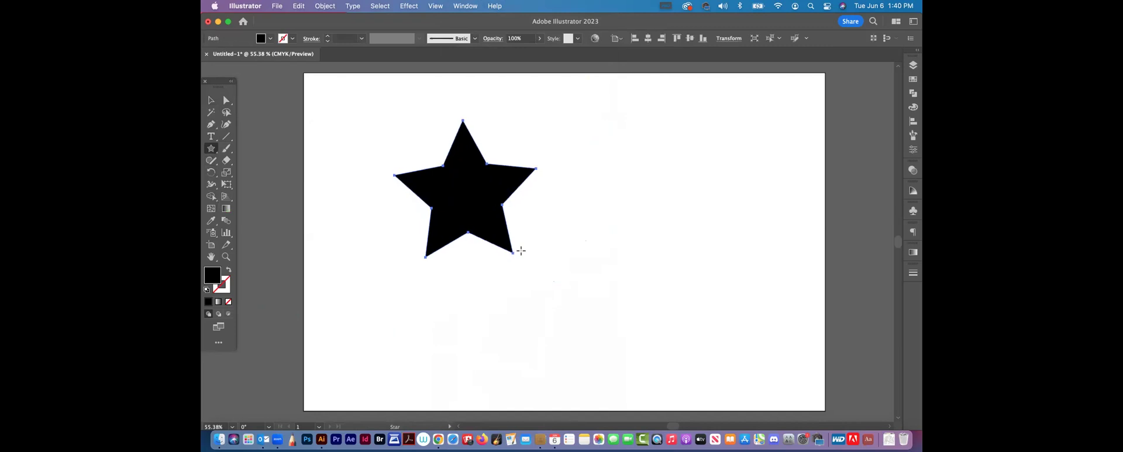
pyautogui.press('Delete')
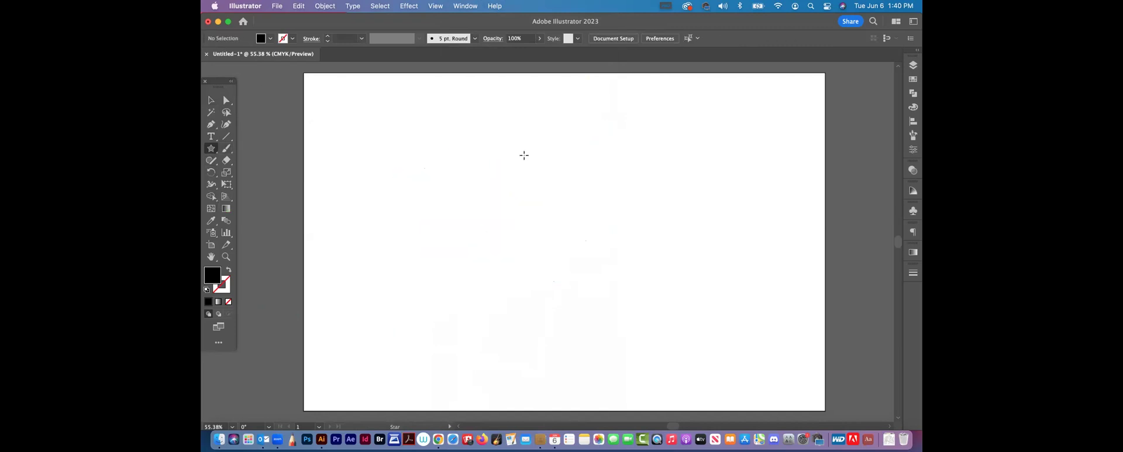
# Step: Create a 15-point star near the artboard's upper centre with Radius 1 of 2.4294 in and Radius 2 of 1.2147 in
pyautogui.click(524, 155)
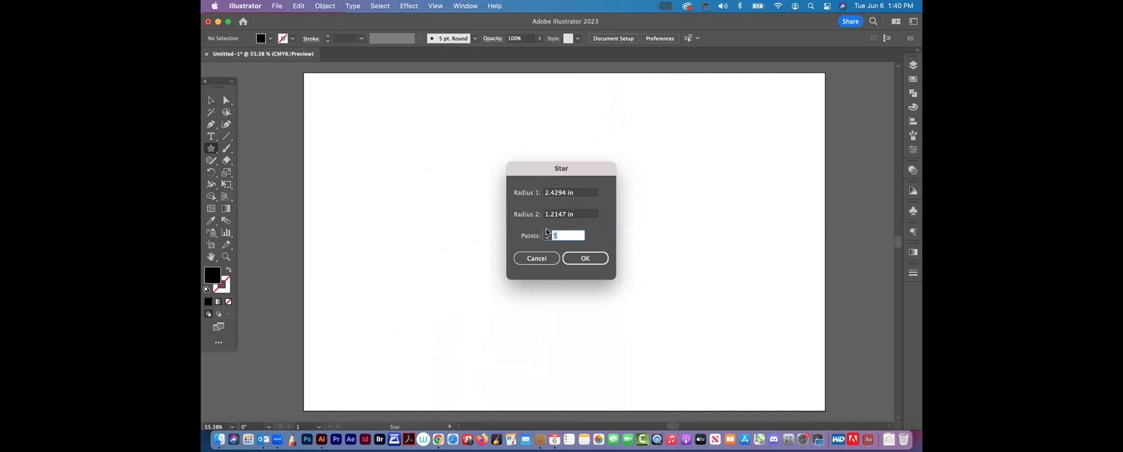
pyautogui.write('15')
pyautogui.click(582, 257)
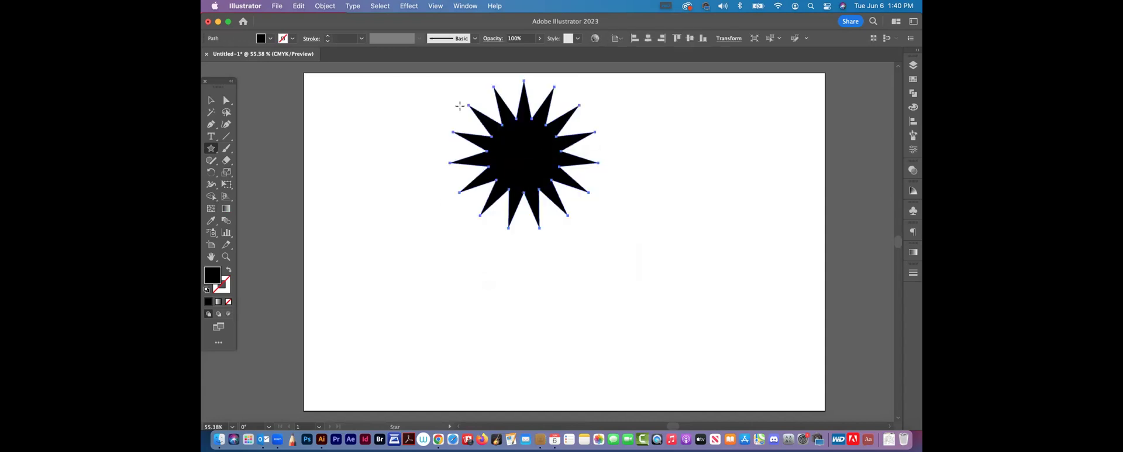
# Step: Stretch two lower points of the star outward and move an upper-left inner anchor outward with the Direct Selection tool
pyautogui.click(226, 100)
pyautogui.click(385, 161)
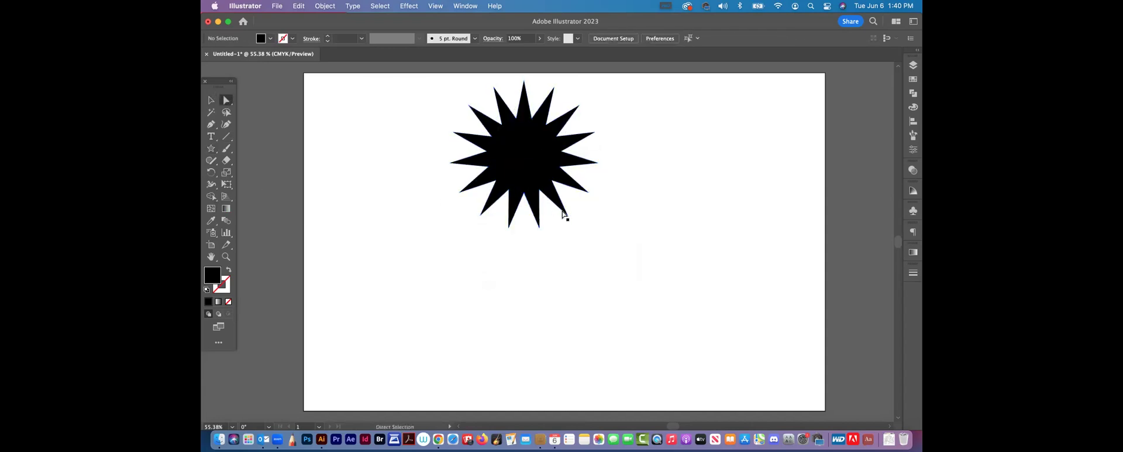
pyautogui.moveTo(567, 214); pyautogui.dragTo(617, 280)
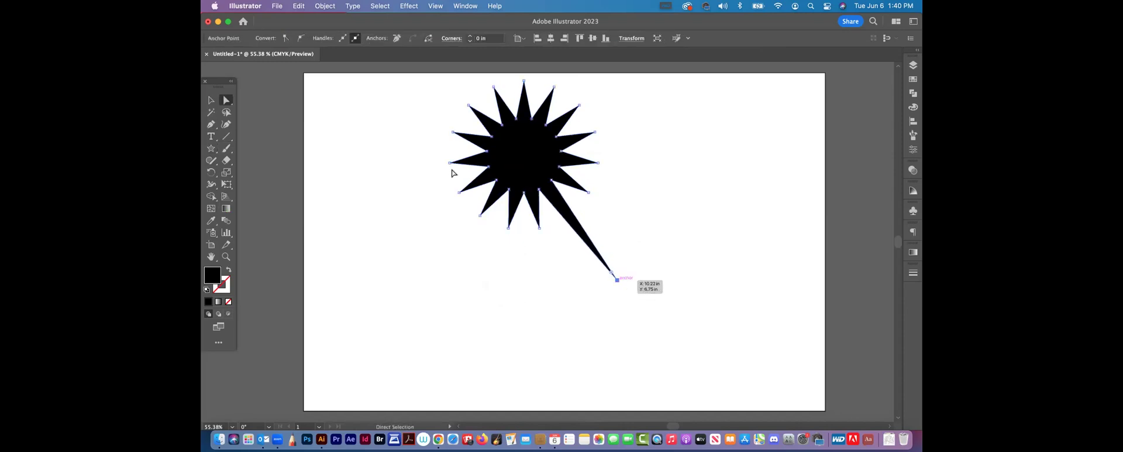
pyautogui.moveTo(459, 192); pyautogui.dragTo(424, 213)
pyautogui.moveTo(508, 131); pyautogui.dragTo(495, 116)
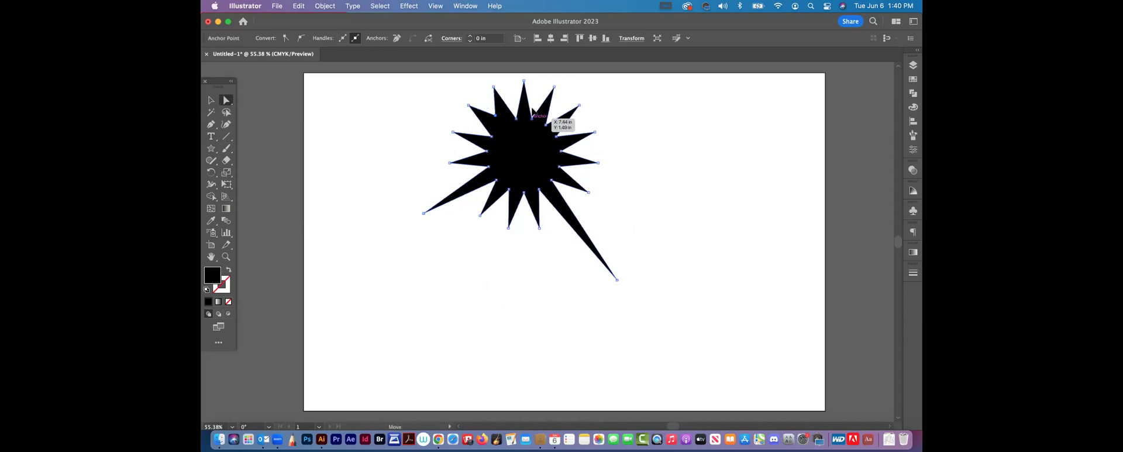
# Step: Select everything on the artboard and delete the distorted star
pyautogui.click(210, 101)
pyautogui.click(549, 244)
pyautogui.press('super+a')
pyautogui.press('Delete')
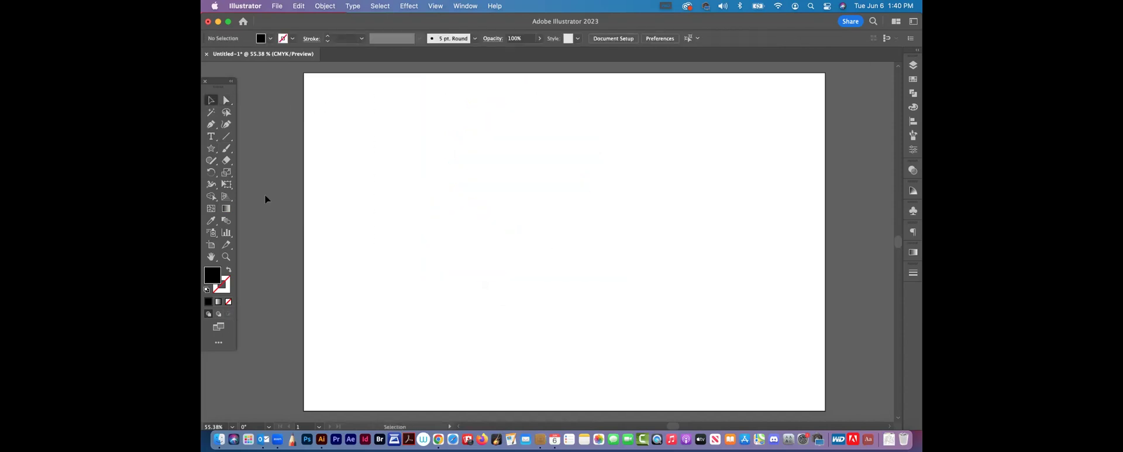
# Step: Examine the exact-size options of the Star and Rectangle tools, cancelling each without creating a shape
pyautogui.click(211, 150)
pyautogui.click(526, 172)
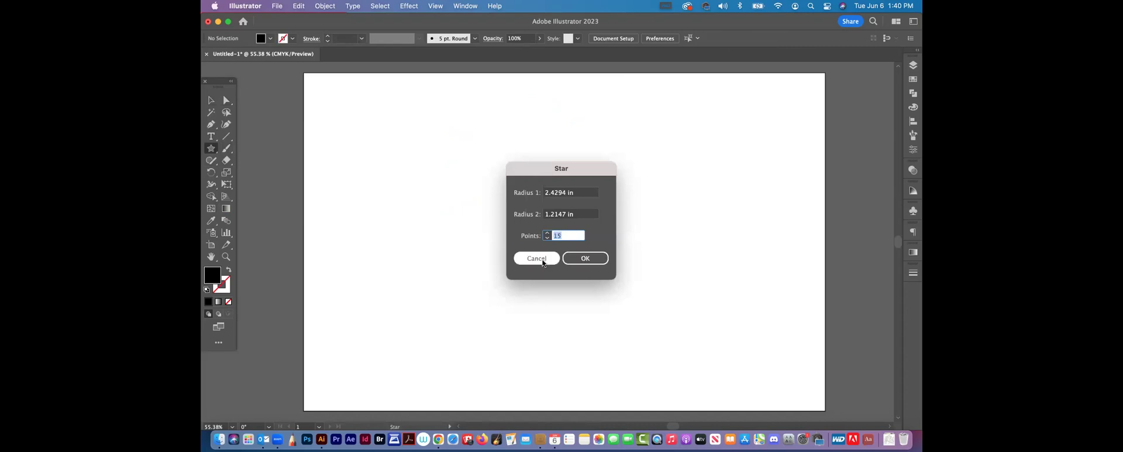
pyautogui.click(532, 258)
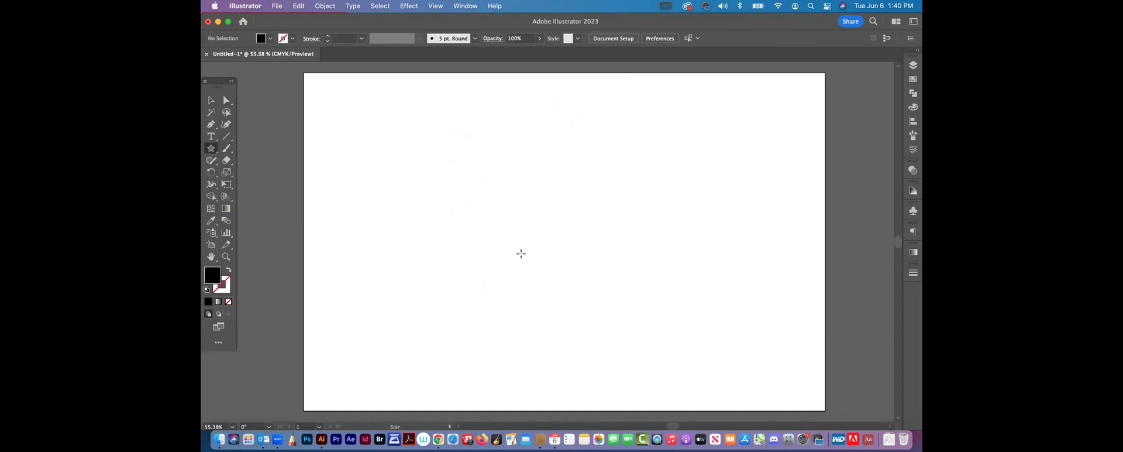
pyautogui.click(210, 149)
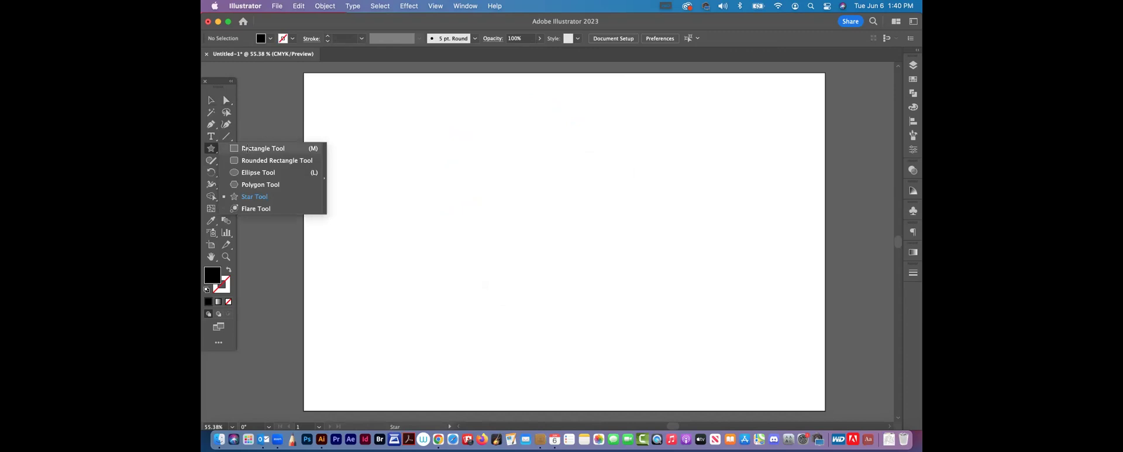
pyautogui.click(264, 148)
pyautogui.click(528, 172)
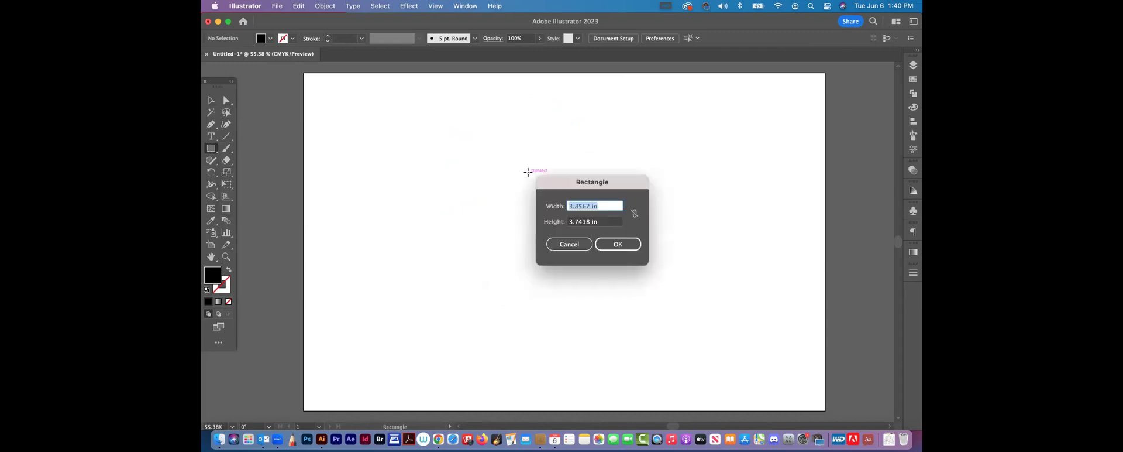
pyautogui.click(569, 244)
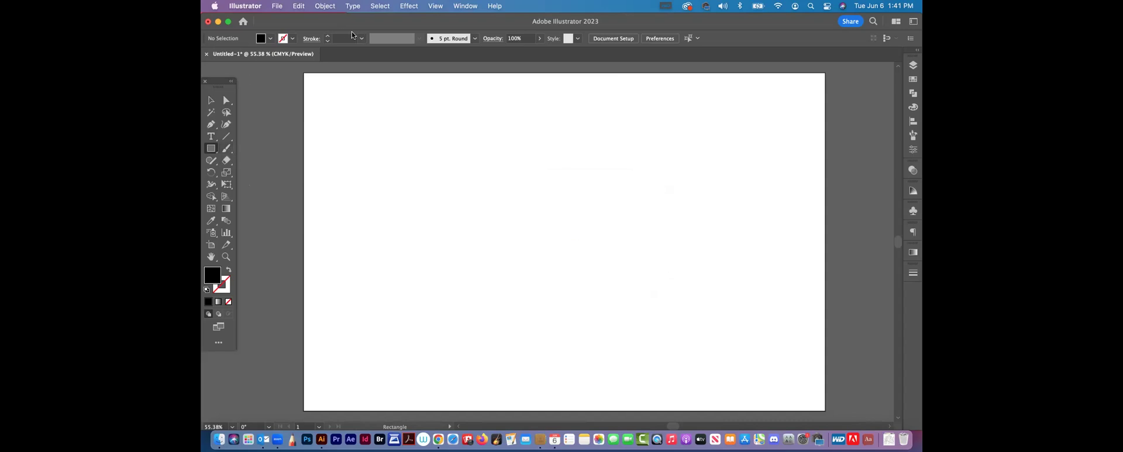
# Step: Paint a long, winding freehand stroke across the artboard with the Paintbrush tool
pyautogui.click(228, 151)
pyautogui.click(227, 151)
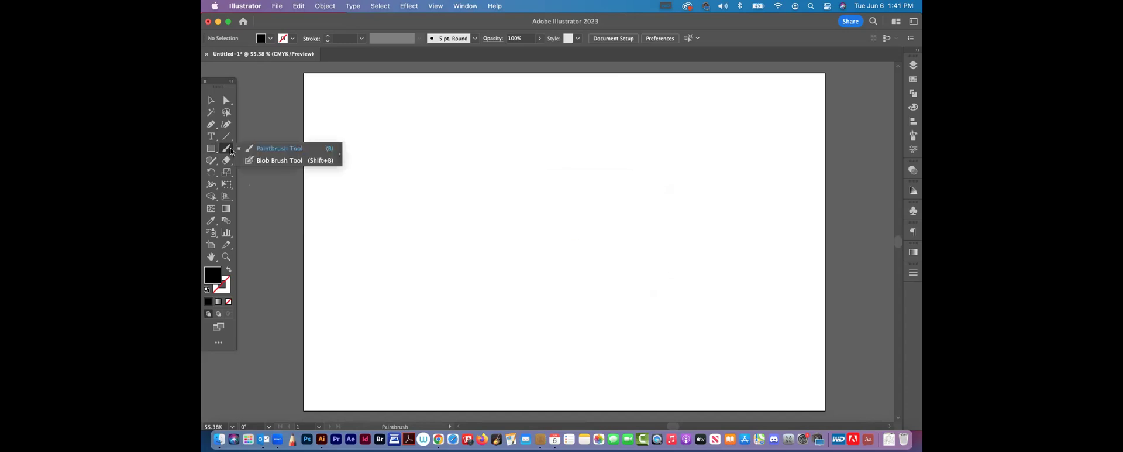
pyautogui.moveTo(400, 111)
pyautogui.mouseDown()
pyautogui.moveTo(420, 196)
pyautogui.moveTo(495, 205)
pyautogui.moveTo(564, 279)
pyautogui.moveTo(675, 309)
pyautogui.moveTo(617, 127)
pyautogui.moveTo(703, 122)
pyautogui.moveTo(764, 256)
pyautogui.mouseUp()
pyautogui.moveTo(700, 361); pyautogui.dragTo(603, 317)
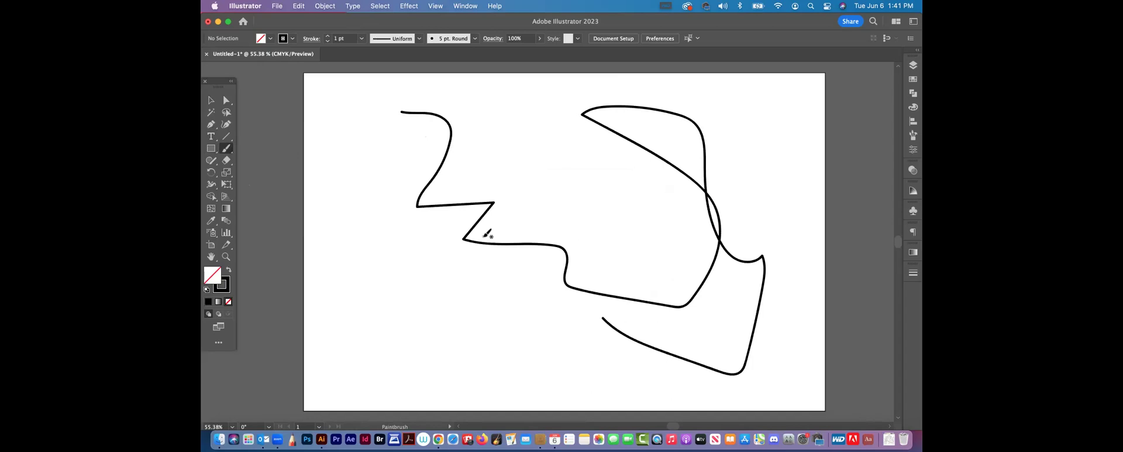
# Step: Move the end anchor and its neighbouring anchor upward at the brush stroke's upper-left end with the Direct Selection tool
pyautogui.click(211, 100)
pyautogui.moveTo(314, 103); pyautogui.dragTo(500, 205)
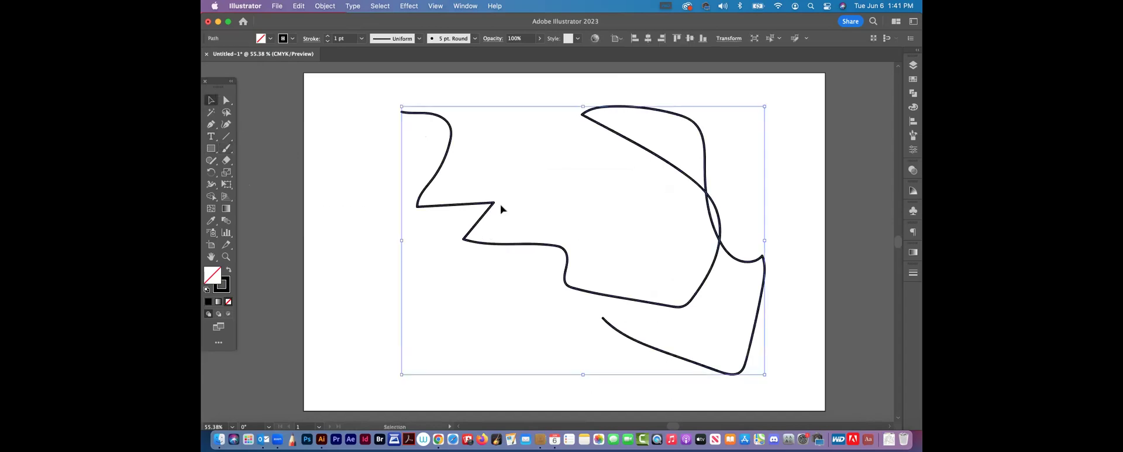
pyautogui.click(227, 258)
pyautogui.moveTo(388, 95)
pyautogui.mouseDown()
pyautogui.moveTo(639, 238)
pyautogui.moveTo(654, 259)
pyautogui.mouseUp()
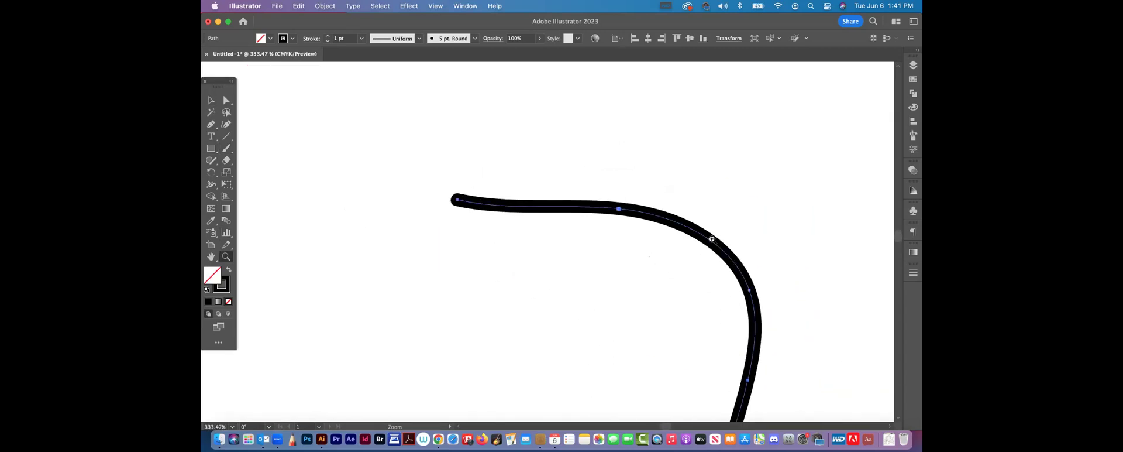
pyautogui.click(227, 100)
pyautogui.click(581, 171)
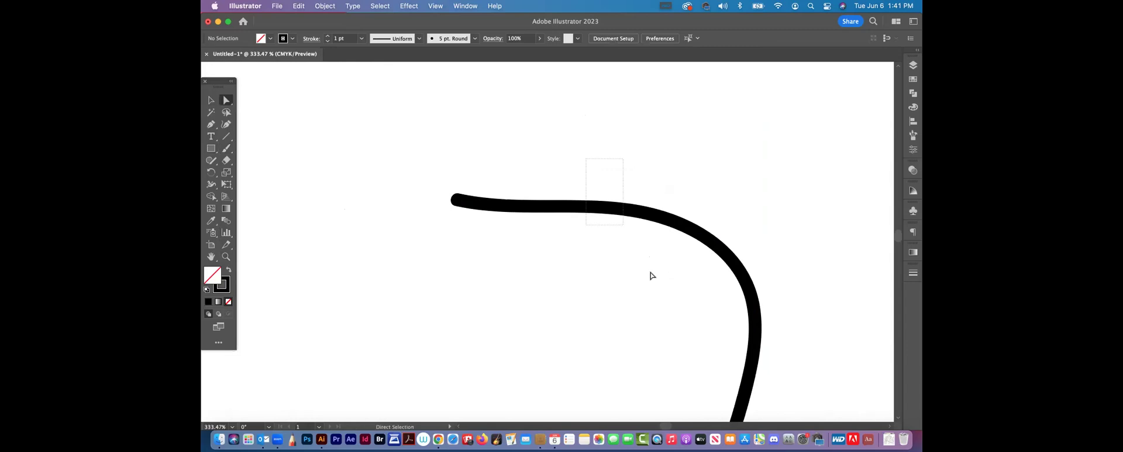
pyautogui.click(619, 209)
pyautogui.moveTo(621, 211); pyautogui.dragTo(640, 165)
pyautogui.moveTo(457, 199); pyautogui.dragTo(465, 158)
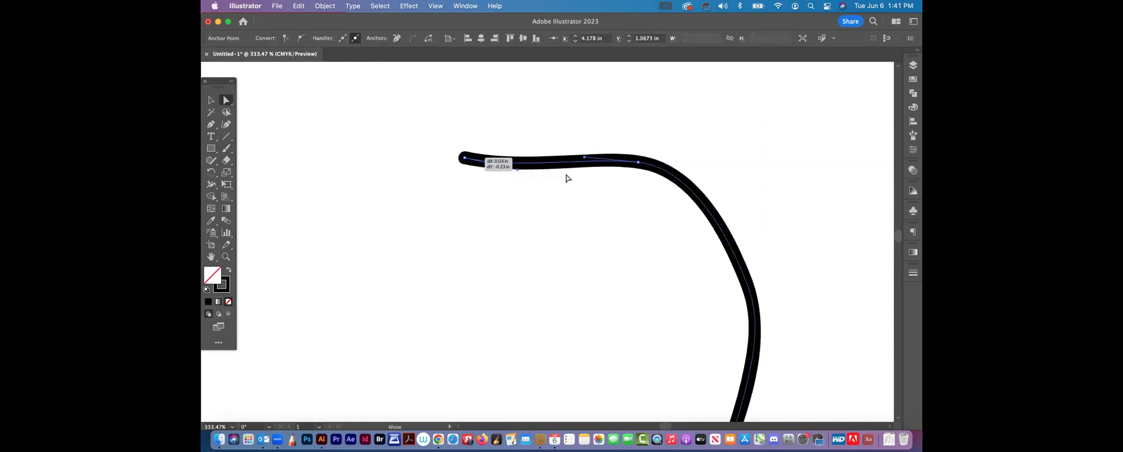
# Step: Bend the stroke's curve by swinging the direction handle of the anchor beside its upper-left end straight up
pyautogui.scroll(2, 562, 190)
pyautogui.click(566, 195)
pyautogui.moveTo(566, 195); pyautogui.dragTo(614, 140)
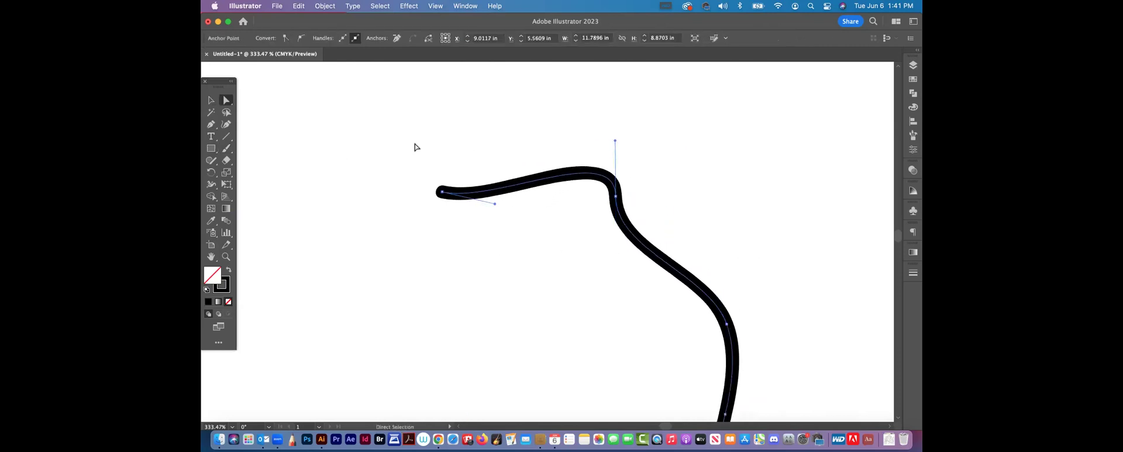
pyautogui.click(417, 148)
# Step: Return the view to 100% and delete the brush stroke
pyautogui.click(211, 100)
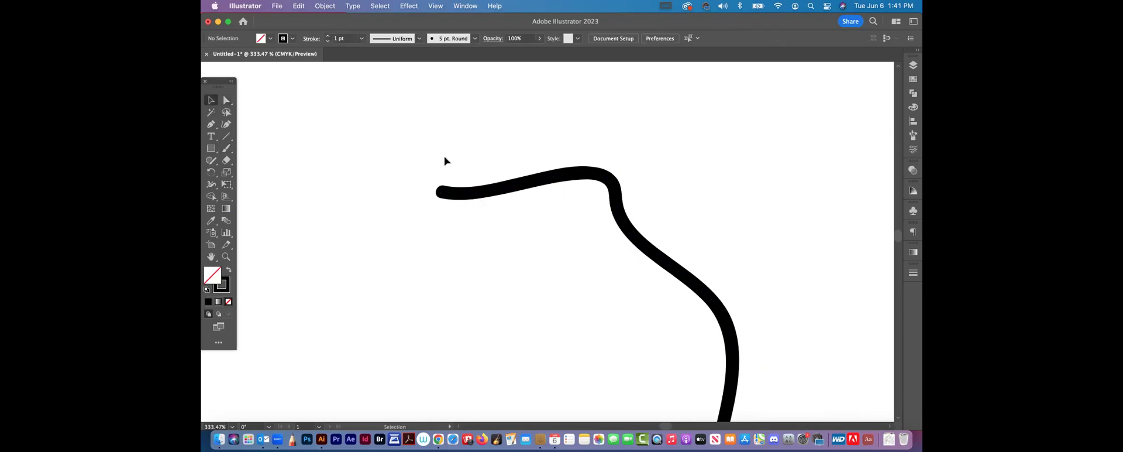
pyautogui.press('super+minus')
pyautogui.press('super+1')
pyautogui.click(583, 276)
pyautogui.press('Delete')
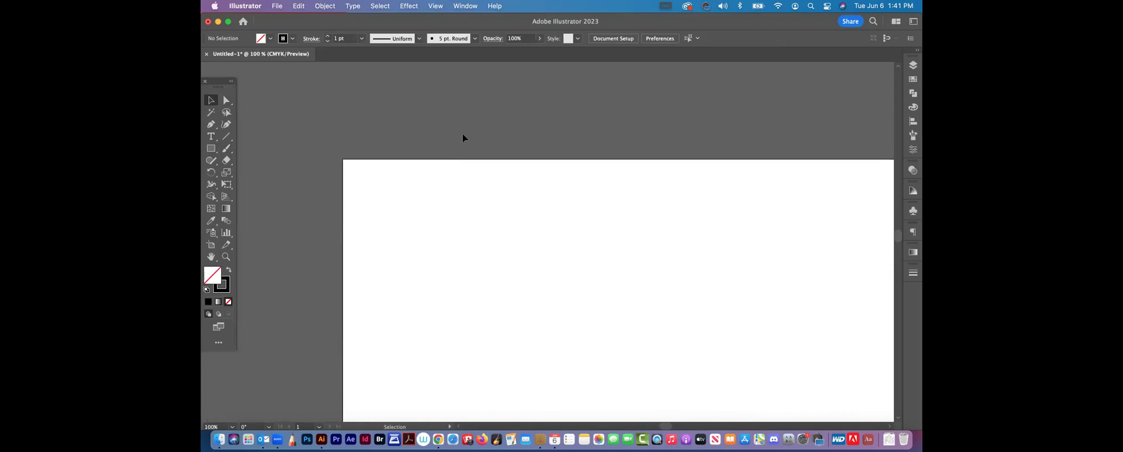
pyautogui.click(227, 150)
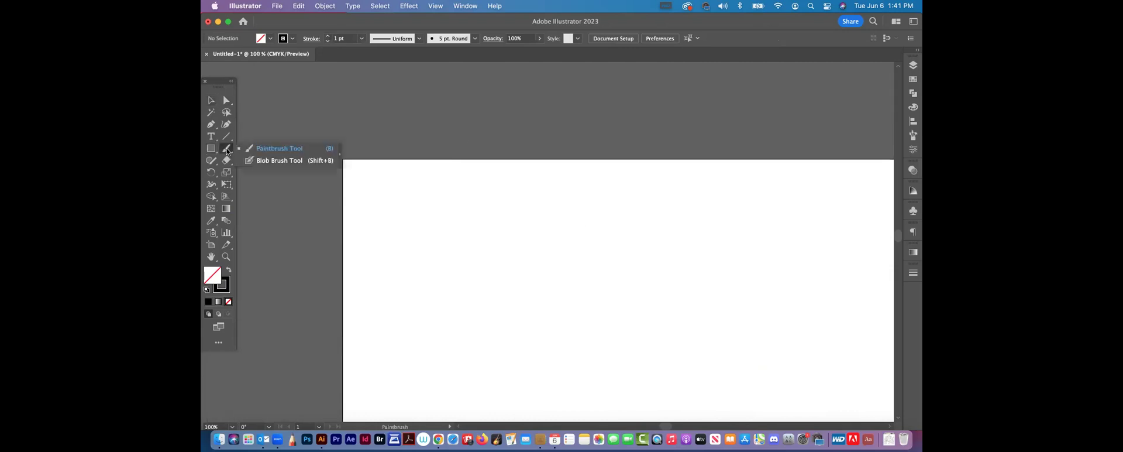
pyautogui.click(210, 161)
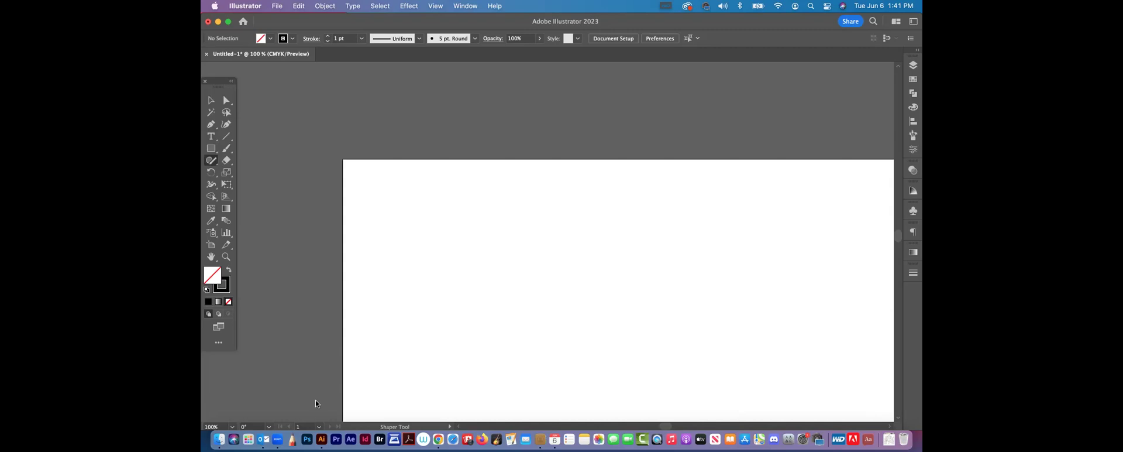
pyautogui.press('space')
pyautogui.moveTo(496, 244); pyautogui.dragTo(453, 204)
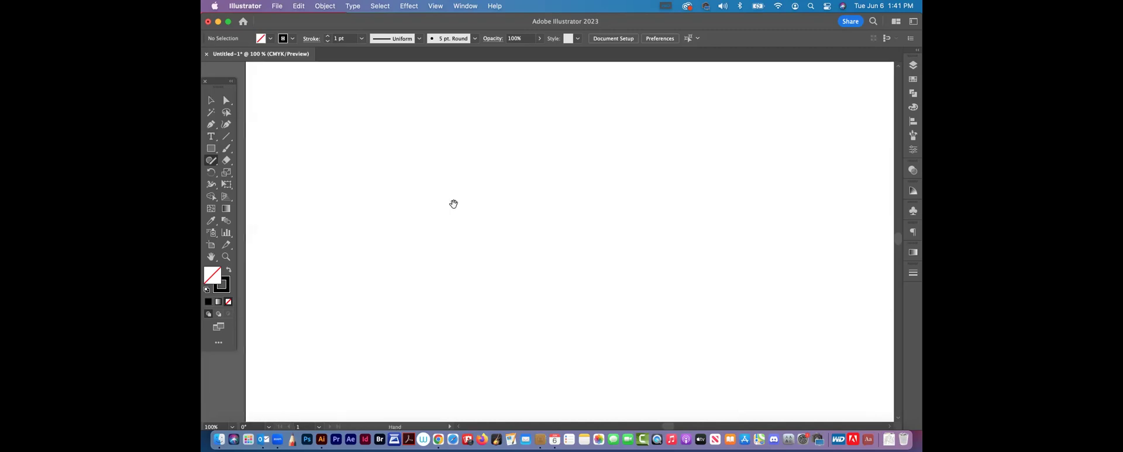
pyautogui.press('super+minus')
pyautogui.press('super+minus')
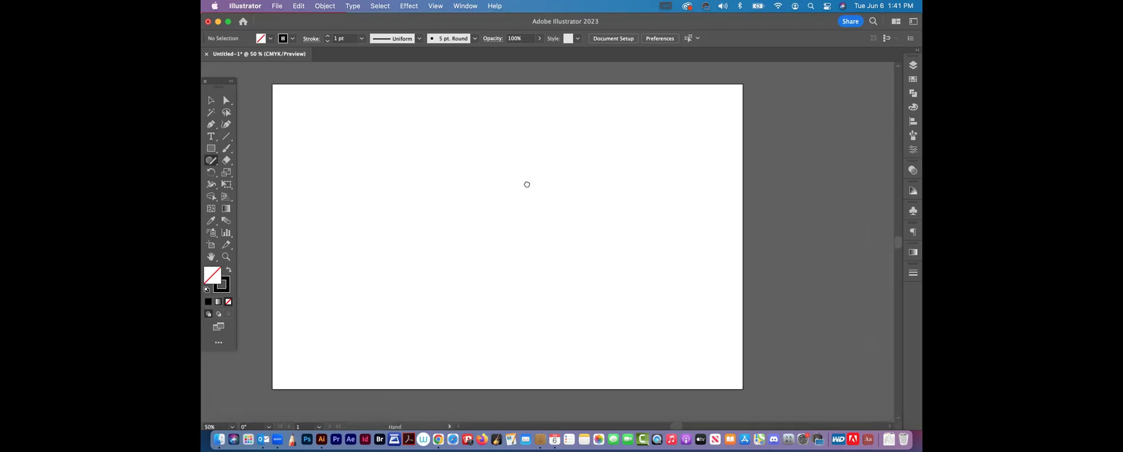
pyautogui.moveTo(527, 184); pyautogui.dragTo(543, 181)
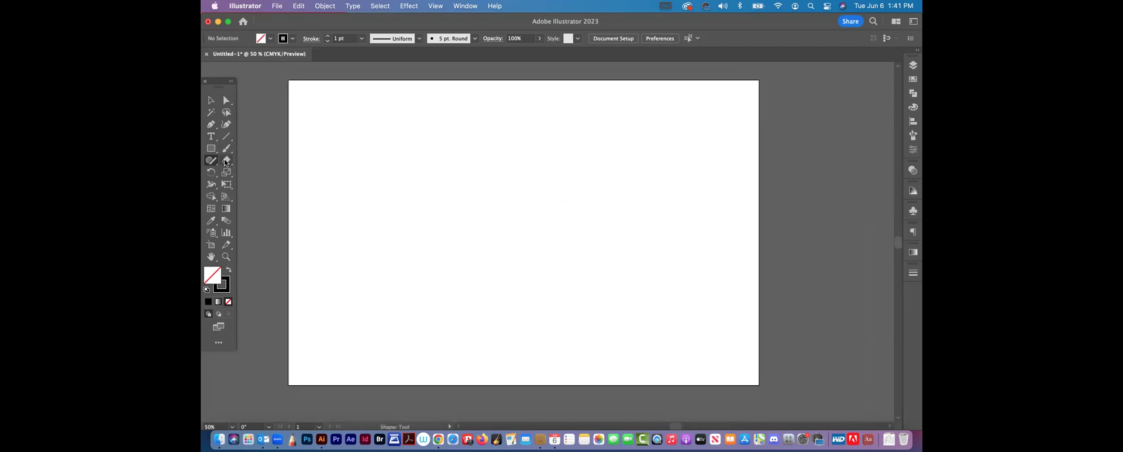
pyautogui.click(226, 161)
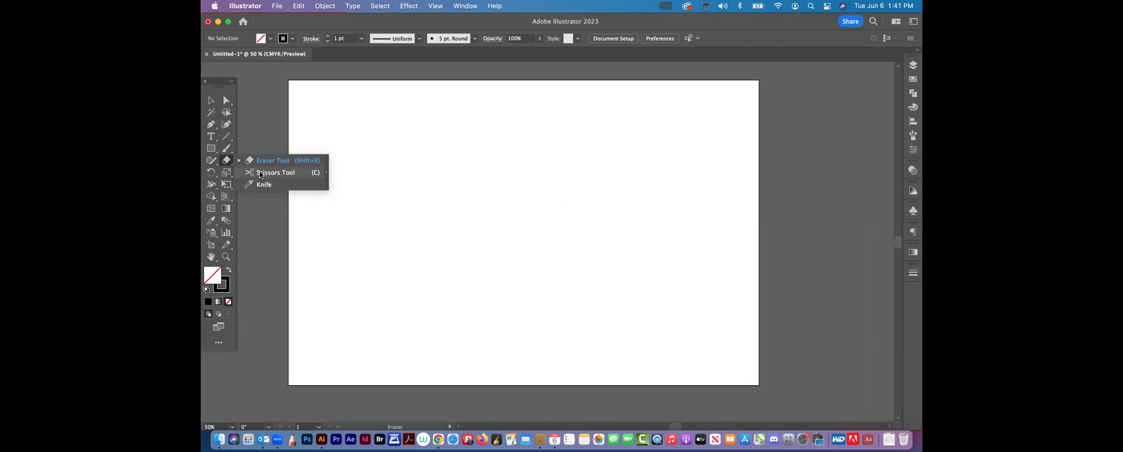
# Step: Draw an unfilled rectangle left of the artboard's centre and rotate it slightly about its centre with the Rotate tool
pyautogui.click(211, 173)
pyautogui.click(211, 148)
pyautogui.moveTo(409, 141); pyautogui.dragTo(505, 258)
pyautogui.click(215, 174)
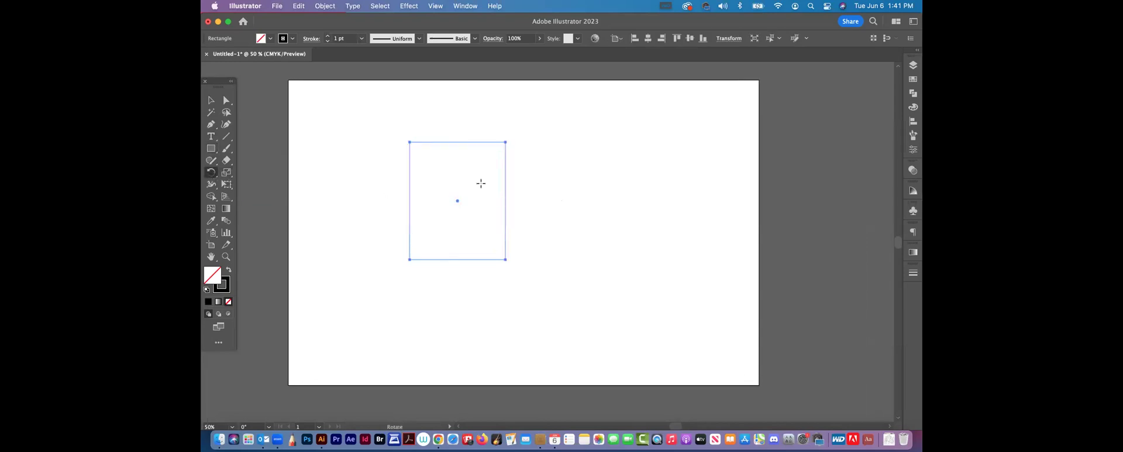
pyautogui.moveTo(516, 145); pyautogui.dragTo(431, 242)
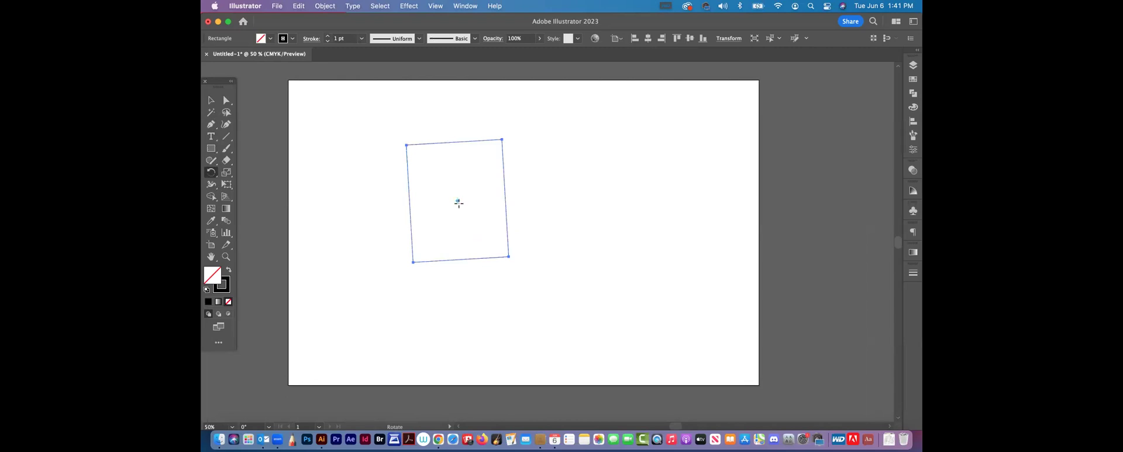
# Step: Rotate the rectangle slightly around a pivot set on its lower-left corner, and delete it
pyautogui.click(433, 244)
pyautogui.click(413, 261)
pyautogui.moveTo(471, 238); pyautogui.dragTo(377, 231)
pyautogui.press('v')
pyautogui.moveTo(308, 120); pyautogui.dragTo(433, 210)
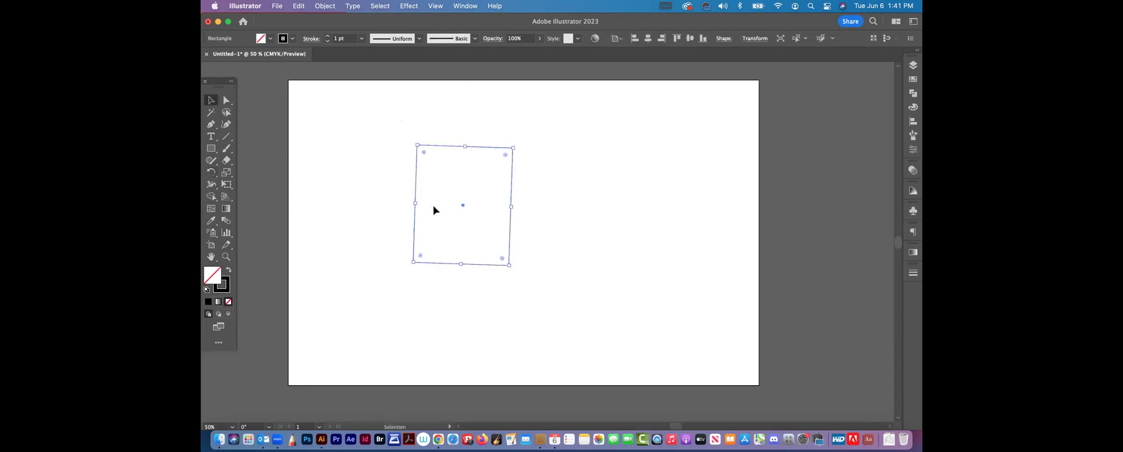
pyautogui.press('Delete')
# Step: Try rotating a newly drawn tall rectangle freehand with its bounding box, and delete the rectangle
pyautogui.click(211, 148)
pyautogui.moveTo(435, 128); pyautogui.dragTo(528, 265)
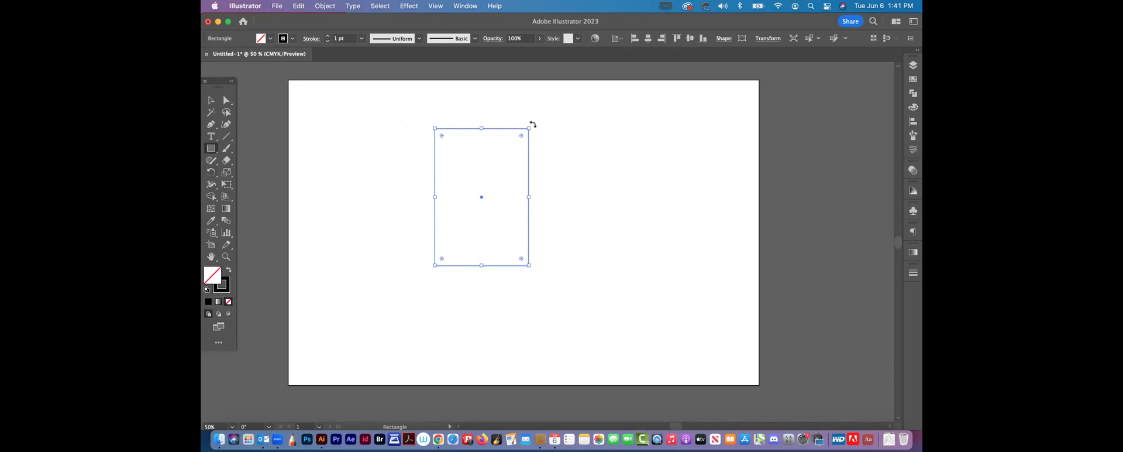
pyautogui.moveTo(532, 124); pyautogui.dragTo(469, 166)
pyautogui.moveTo(484, 199)
pyautogui.mouseDown()
pyautogui.moveTo(550, 132)
pyautogui.moveTo(532, 188)
pyautogui.moveTo(471, 190)
pyautogui.mouseUp()
pyautogui.press('Delete')
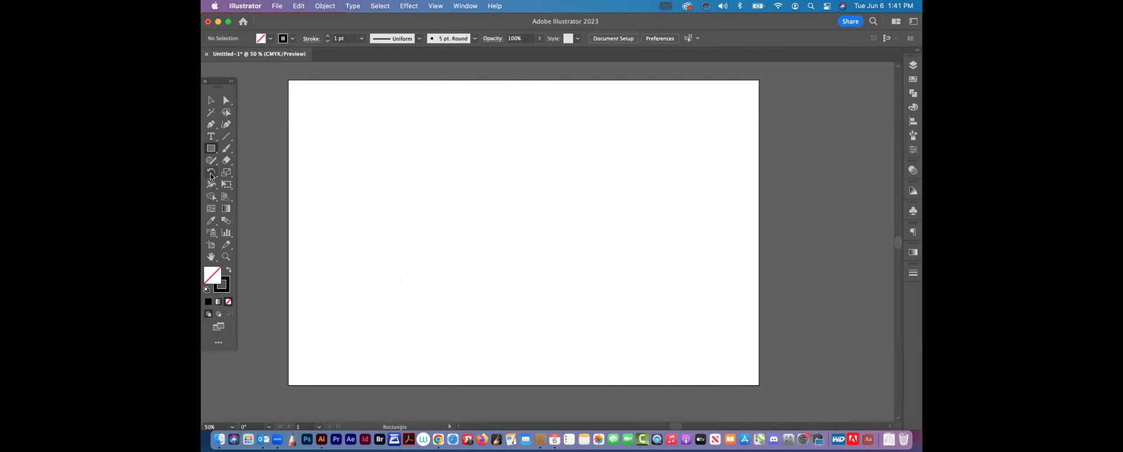
# Step: Draw a closed triangle in the artboard's left part, pointing left, with the Pen tool
pyautogui.click(212, 173)
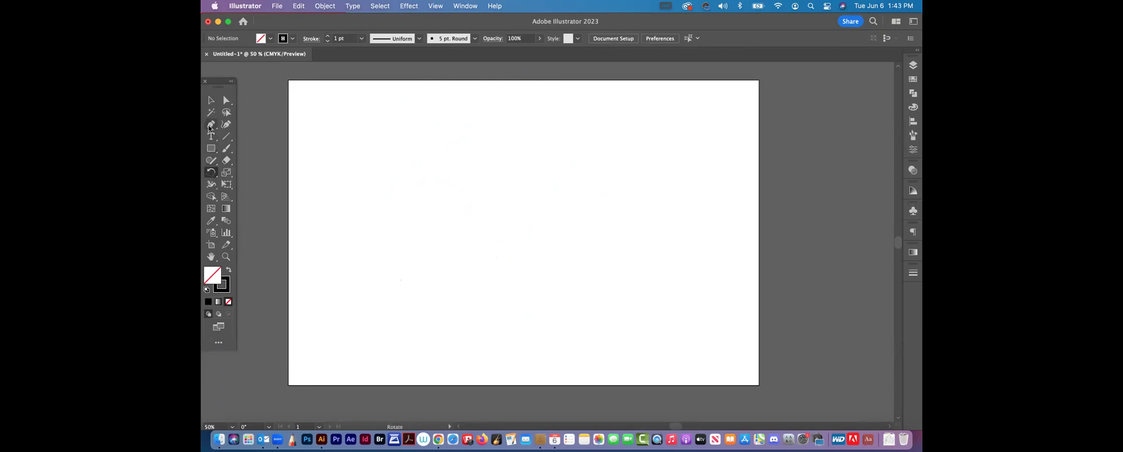
pyautogui.click(211, 124)
pyautogui.click(406, 112)
pyautogui.click(332, 197)
pyautogui.click(416, 285)
pyautogui.click(406, 113)
# Step: Reflect a copy of the triangle to its right around its lowest corner with the Reflect tool
pyautogui.press('v')
pyautogui.moveTo(316, 119); pyautogui.dragTo(395, 237)
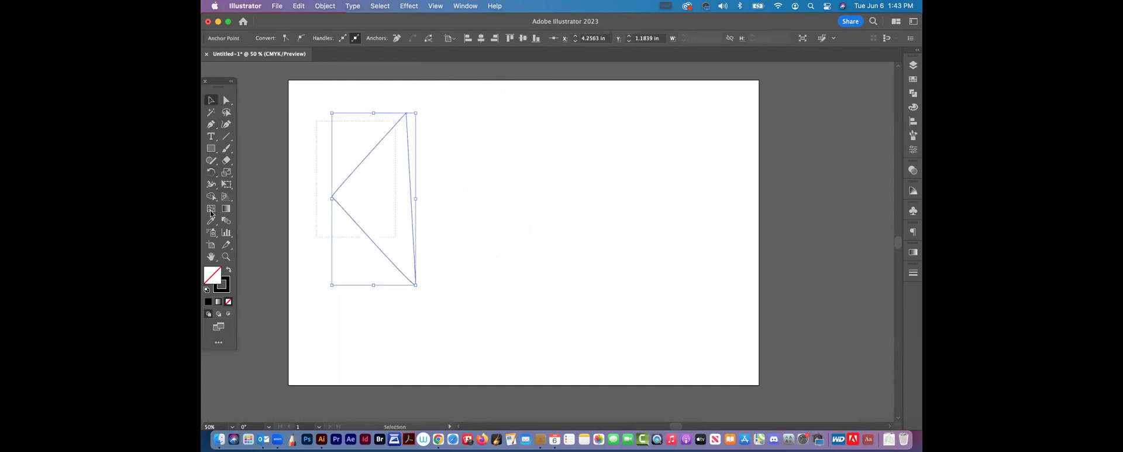
pyautogui.click(211, 172)
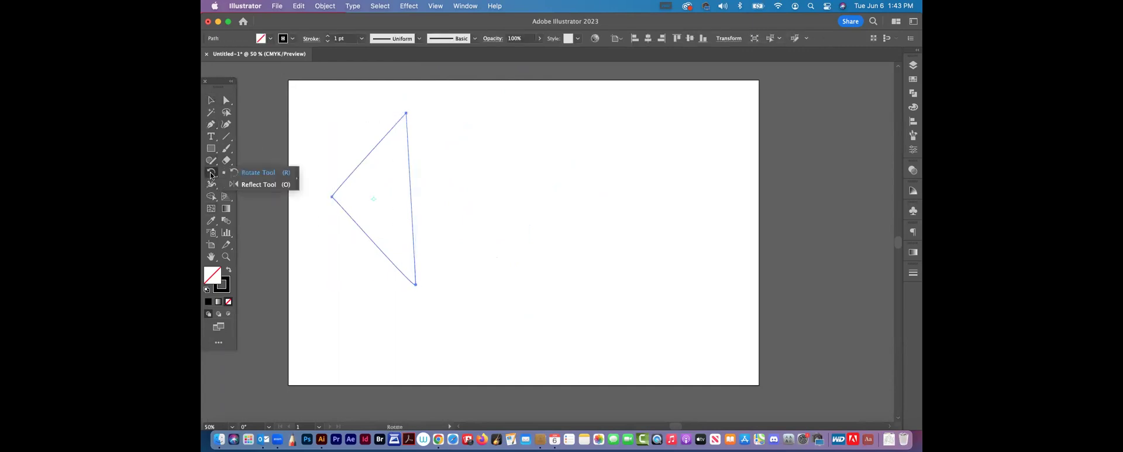
pyautogui.click(261, 184)
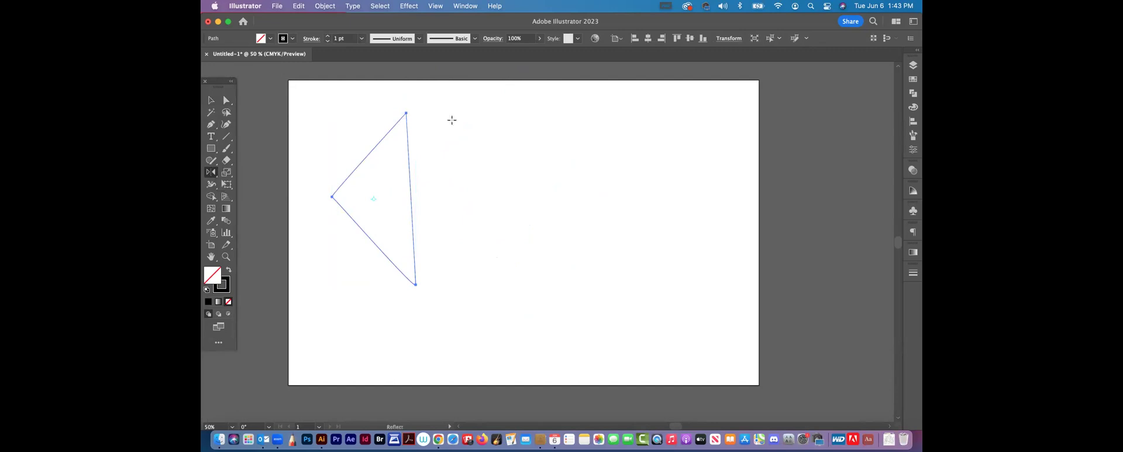
pyautogui.click(415, 284)
pyautogui.moveTo(352, 175); pyautogui.dragTo(458, 196)
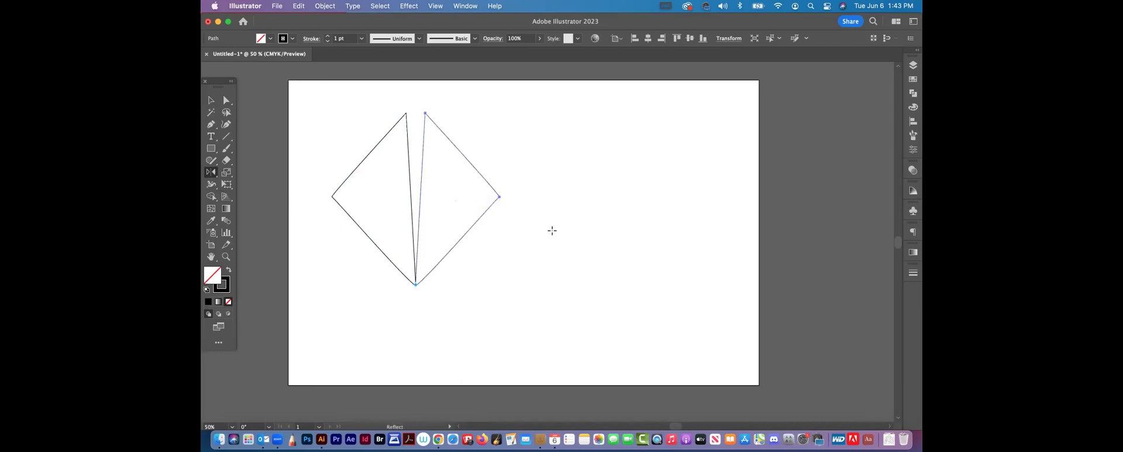
# Step: Select both mirrored triangles and delete them
pyautogui.click(210, 100)
pyautogui.moveTo(318, 113); pyautogui.dragTo(501, 226)
pyautogui.press('Delete')
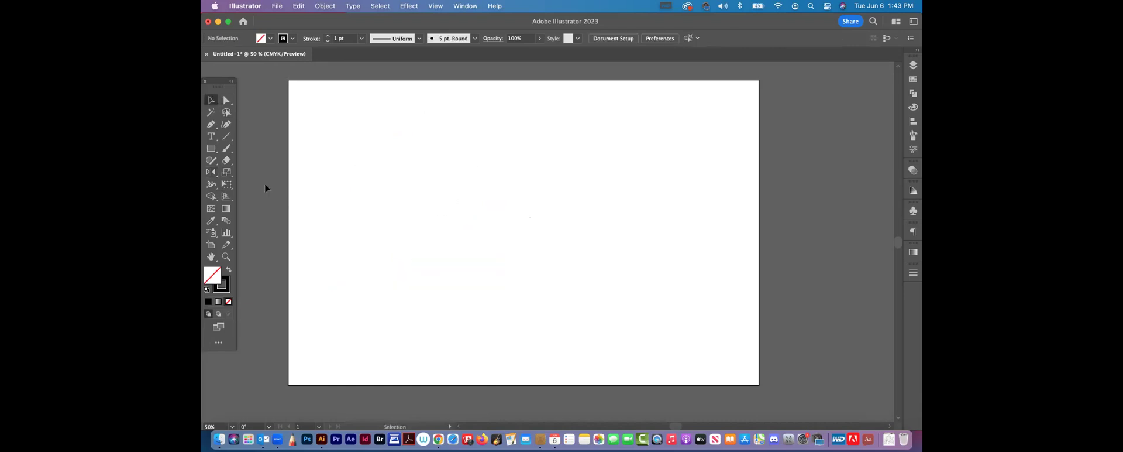
# Step: Draw a tall rectangle slightly right of the artboard's centre, in its upper half, with the Rectangle tool
pyautogui.click(227, 172)
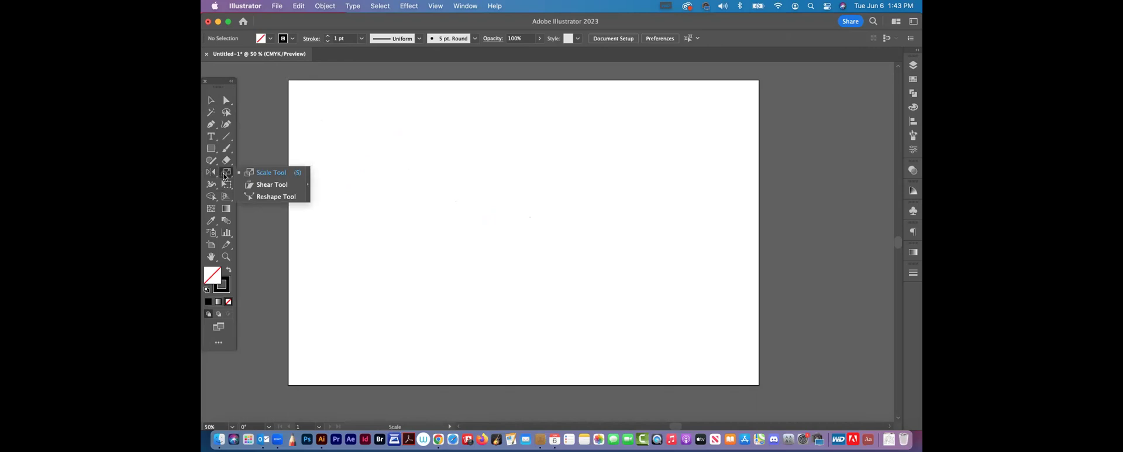
pyautogui.click(258, 173)
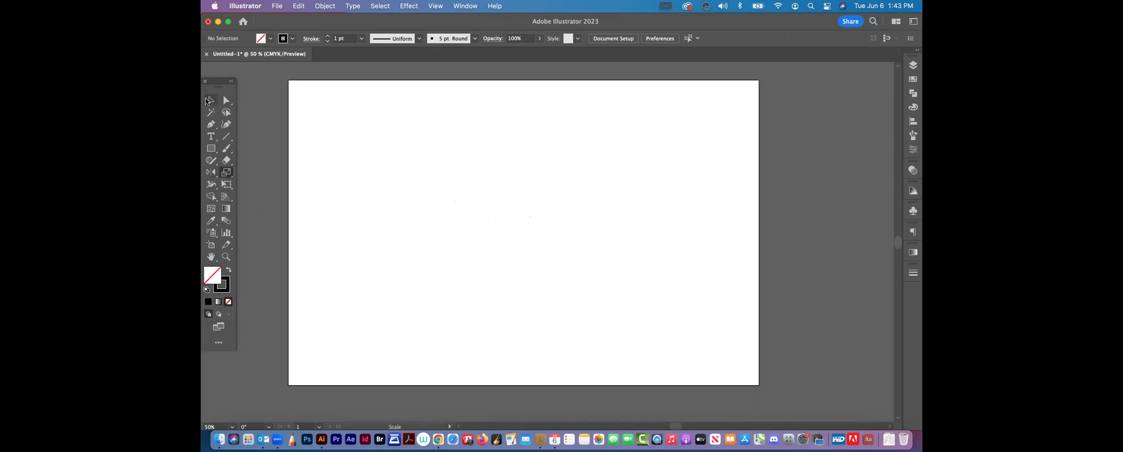
pyautogui.click(210, 148)
pyautogui.moveTo(518, 123); pyautogui.dragTo(603, 256)
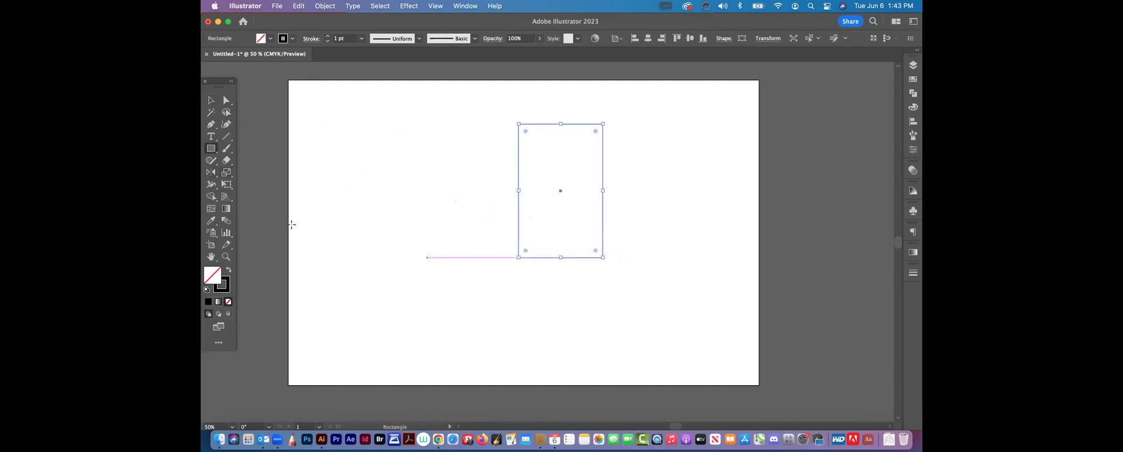
# Step: Examine the Scale tool's uniform, non-uniform and stroke-scaling options for the rectangle, and close them without scaling
pyautogui.click(226, 172)
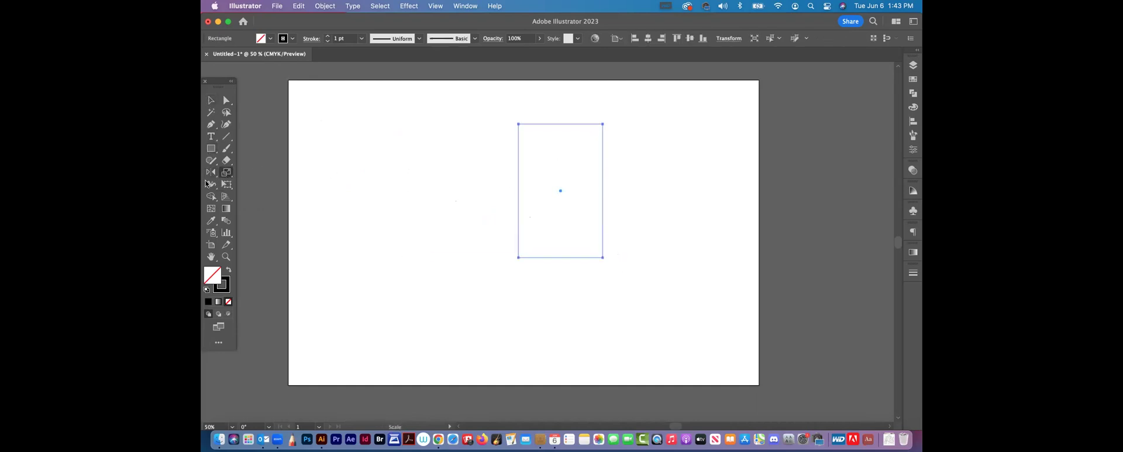
pyautogui.doubleClick(226, 172)
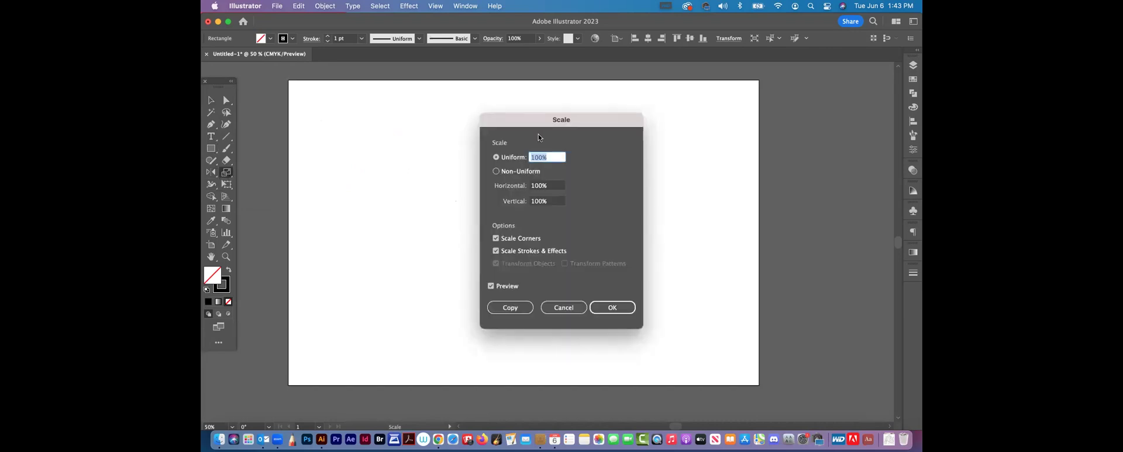
pyautogui.moveTo(538, 137); pyautogui.dragTo(363, 119)
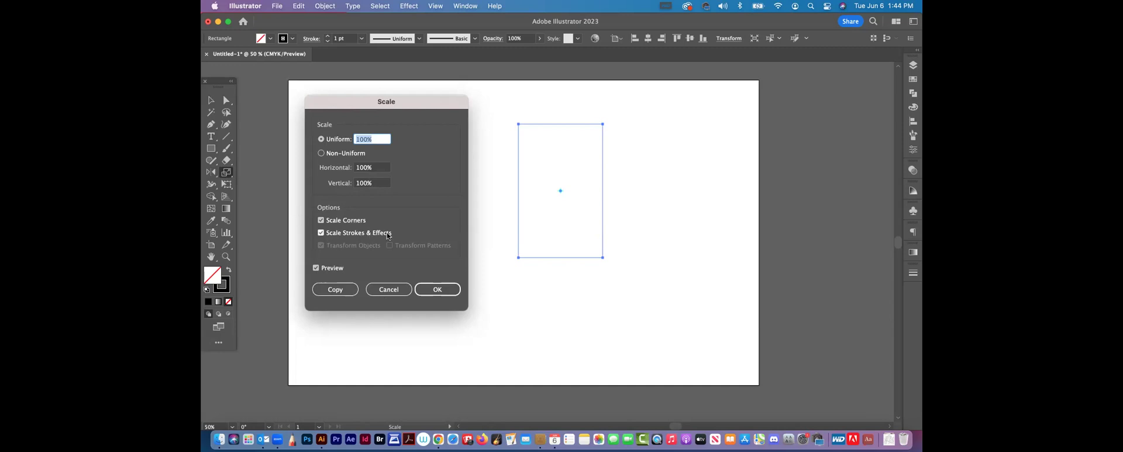
pyautogui.click(402, 294)
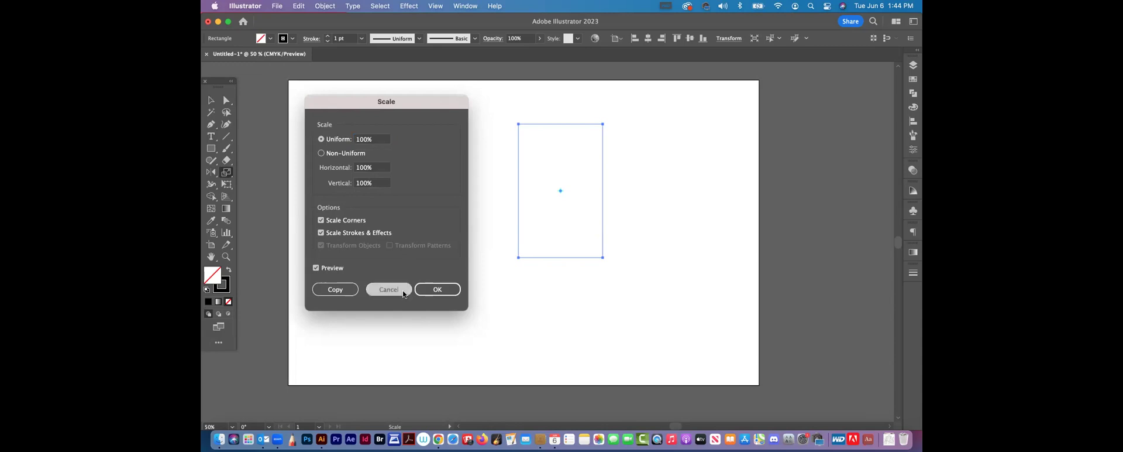
pyautogui.click(212, 100)
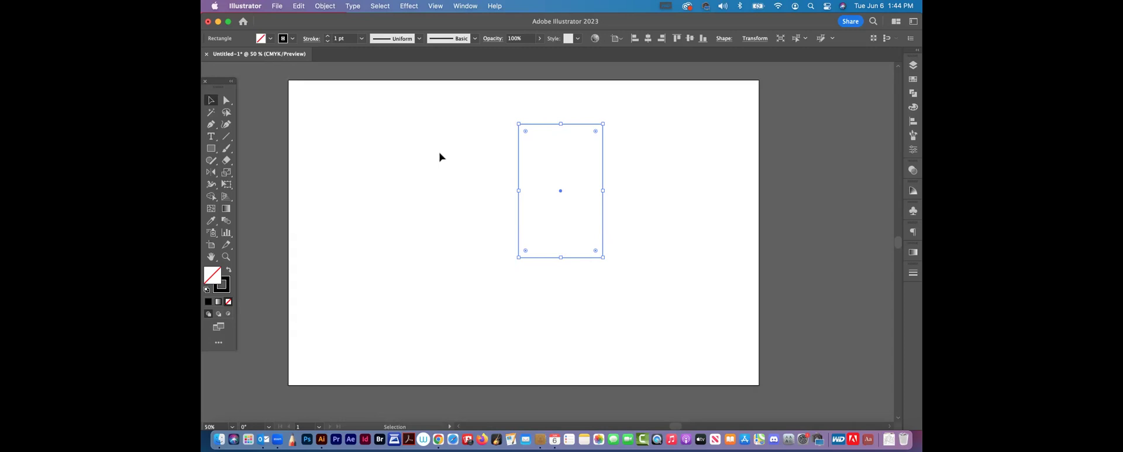
pyautogui.click(224, 174)
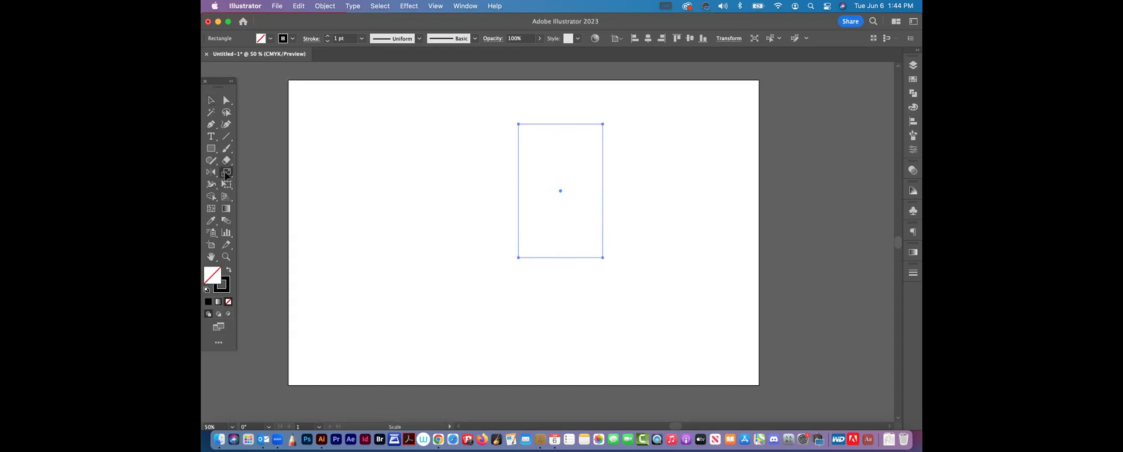
pyautogui.doubleClick(225, 174)
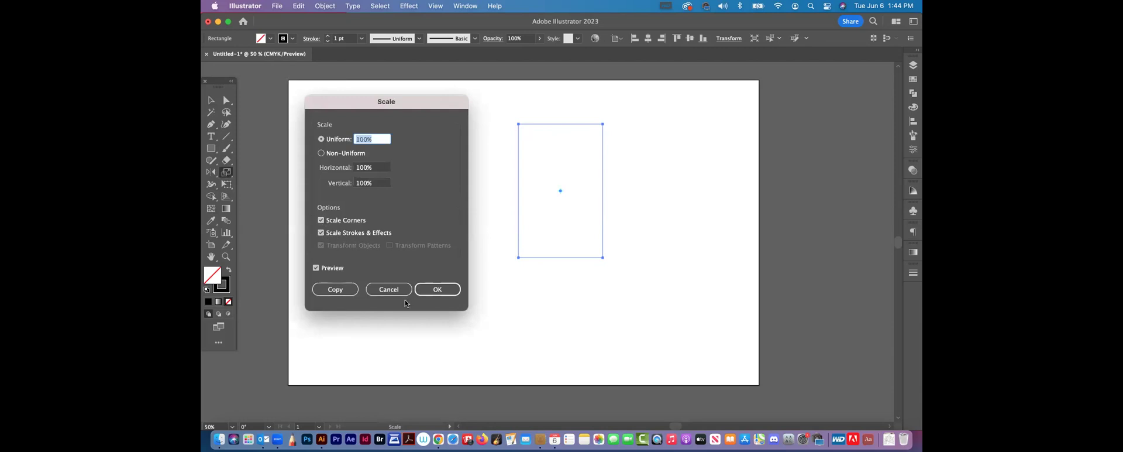
pyautogui.click(389, 289)
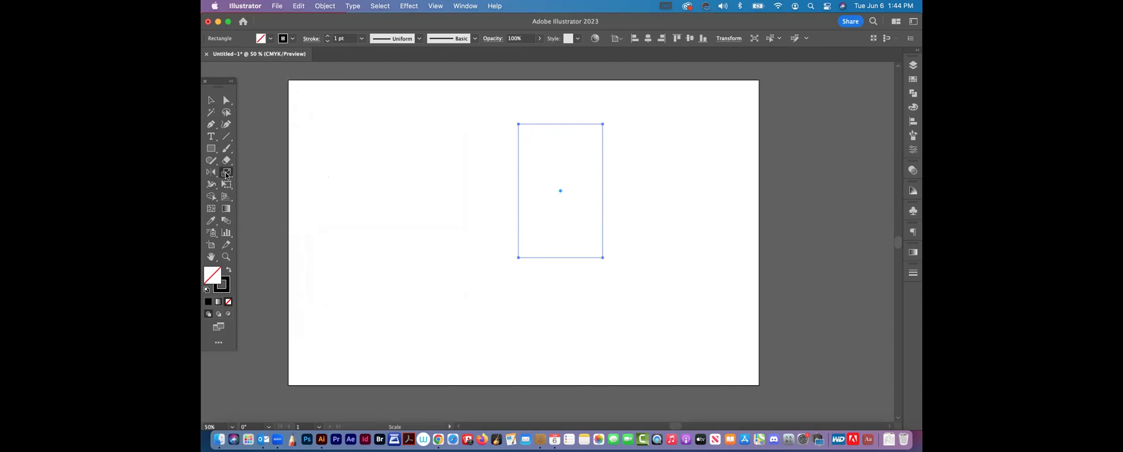
# Step: Try slanting the rectangle around its lower-left corner with the Shear tool, and undo the shear
pyautogui.click(226, 172)
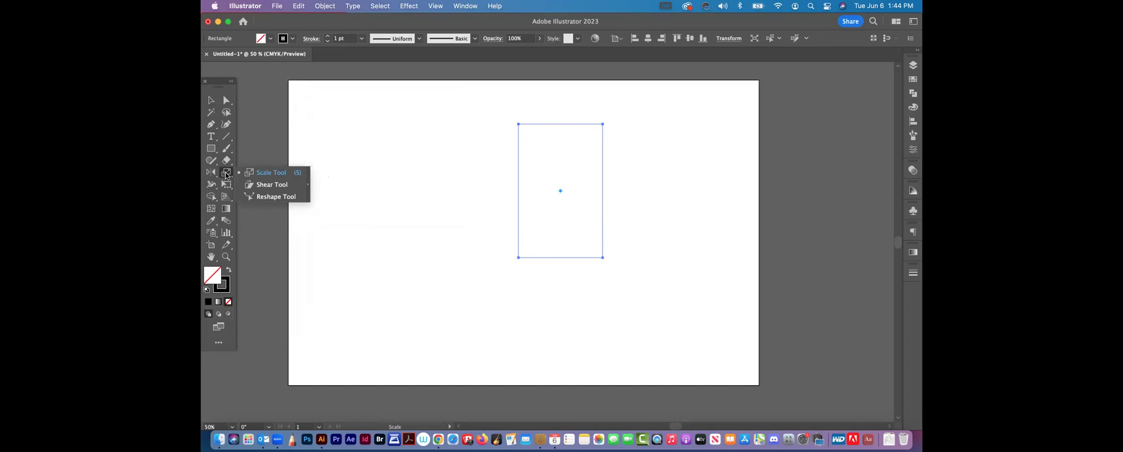
pyautogui.click(272, 184)
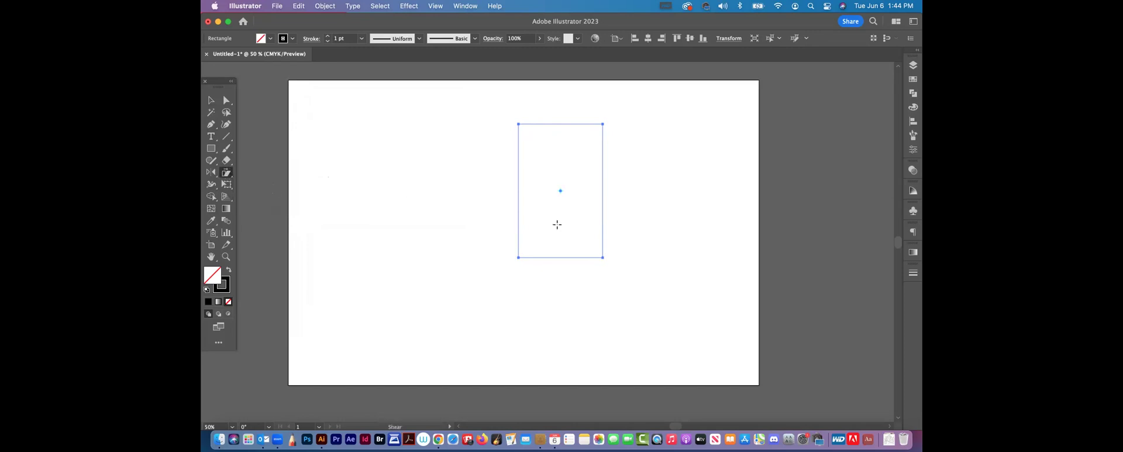
pyautogui.click(532, 244)
pyautogui.moveTo(571, 123); pyautogui.dragTo(535, 176)
pyautogui.press('super+z')
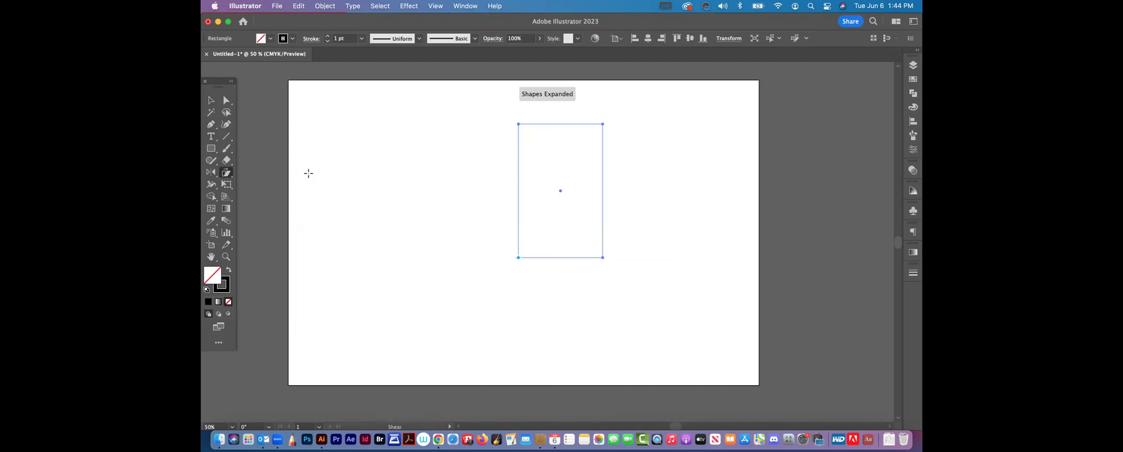
pyautogui.click(228, 174)
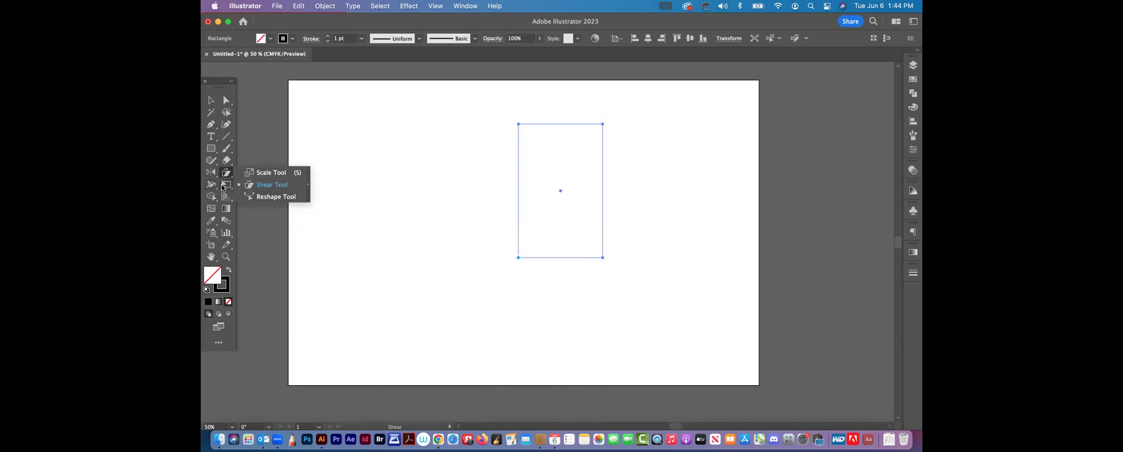
pyautogui.click(225, 185)
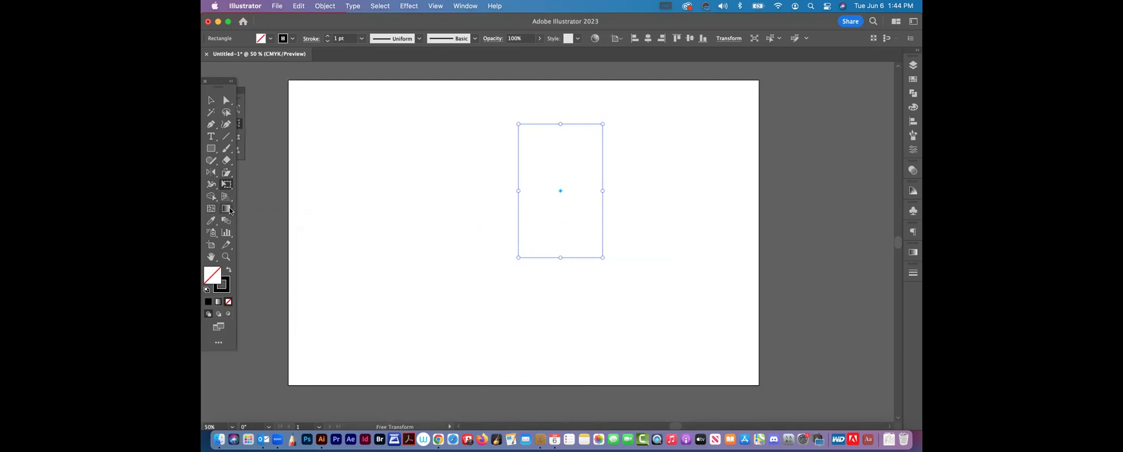
pyautogui.click(226, 208)
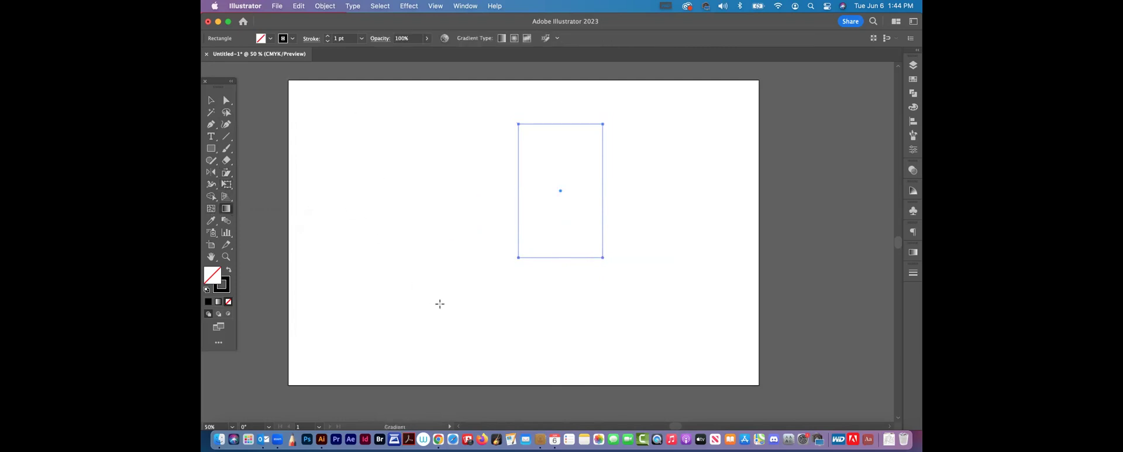
# Step: Show the Swatches and fill the rectangle with the white-to-black gradient swatch
pyautogui.click(212, 101)
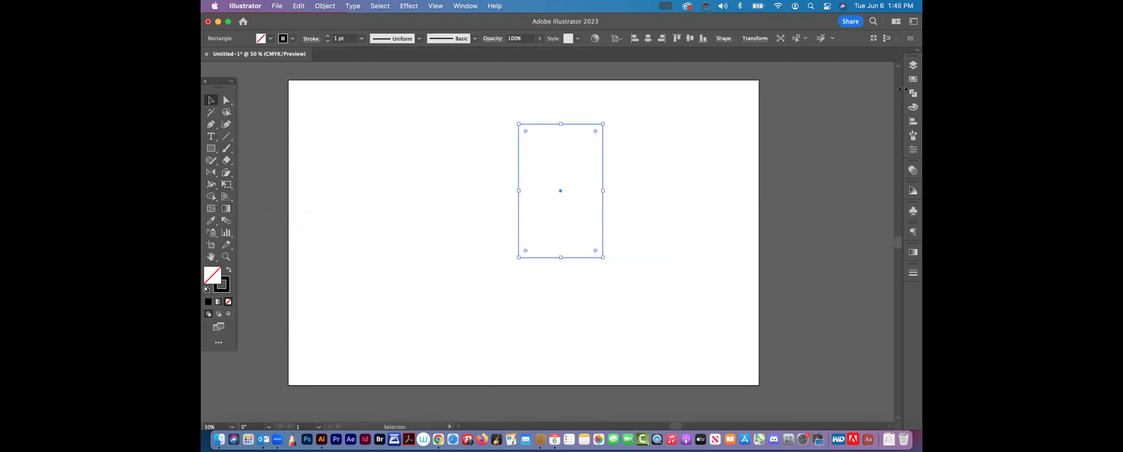
pyautogui.click(912, 81)
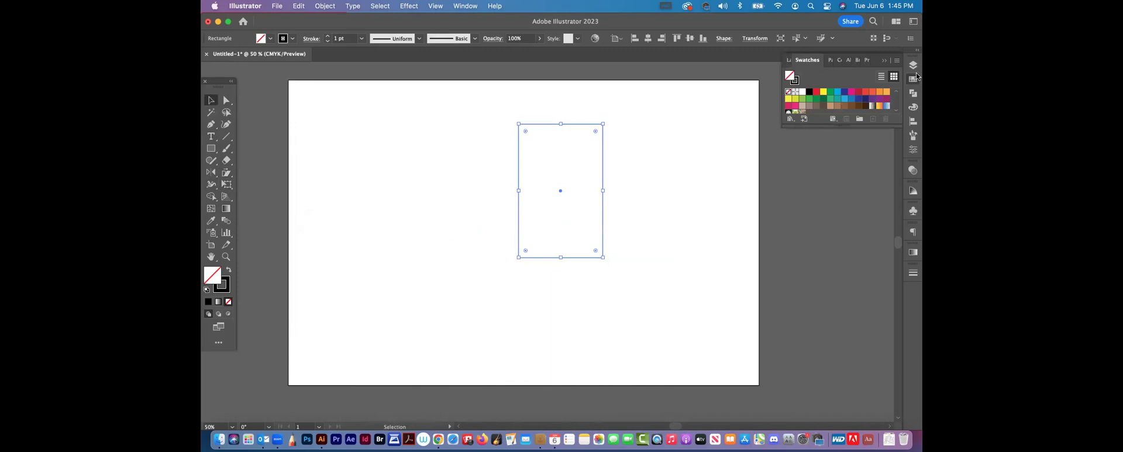
pyautogui.click(465, 6)
pyautogui.scroll(-5, 468, 350)
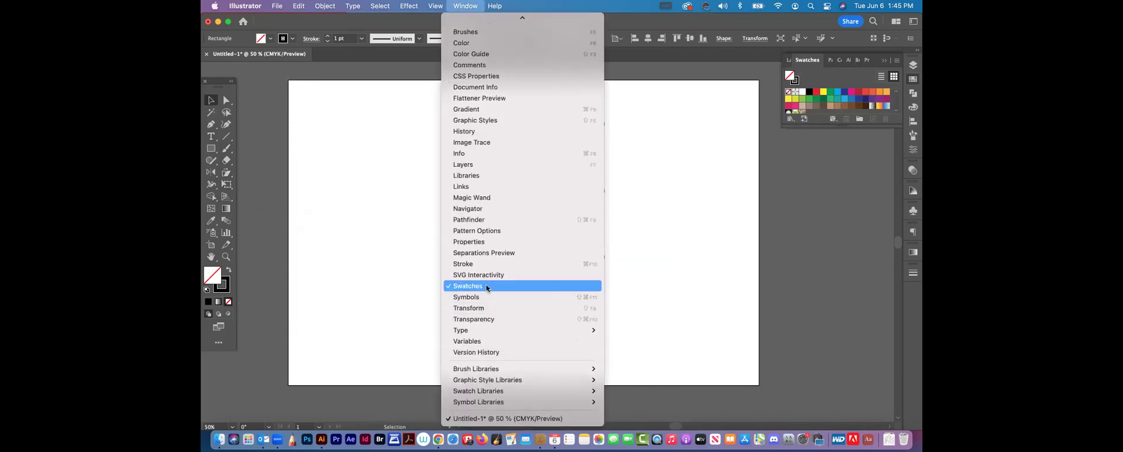
pyautogui.click(727, 290)
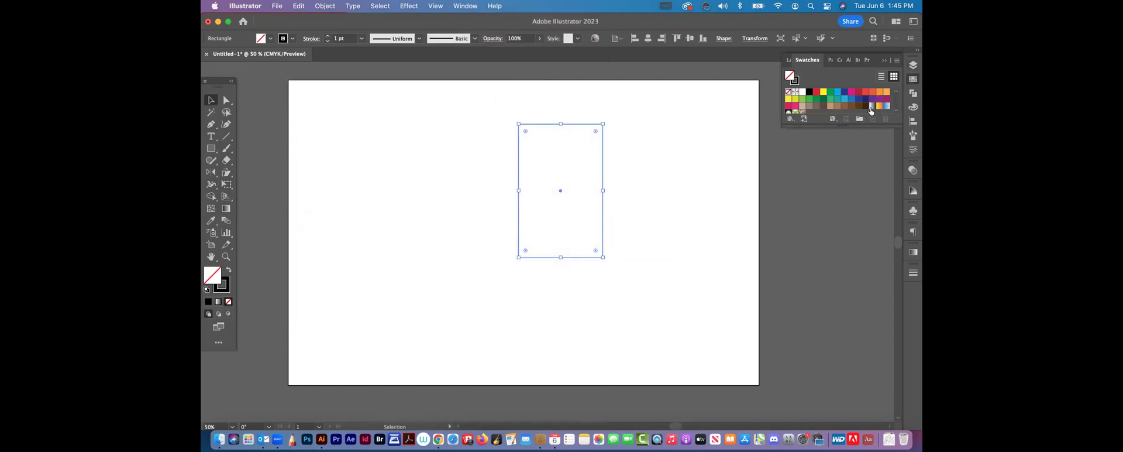
pyautogui.click(872, 106)
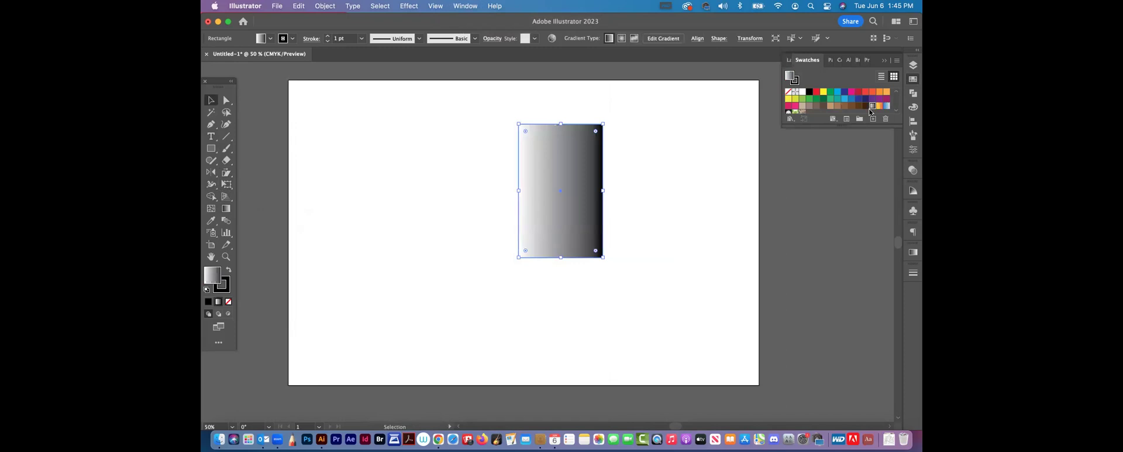
# Step: Redirect the rectangle's gradient to run vertically from just above it to below it, and colour its lower stop orange
pyautogui.click(226, 209)
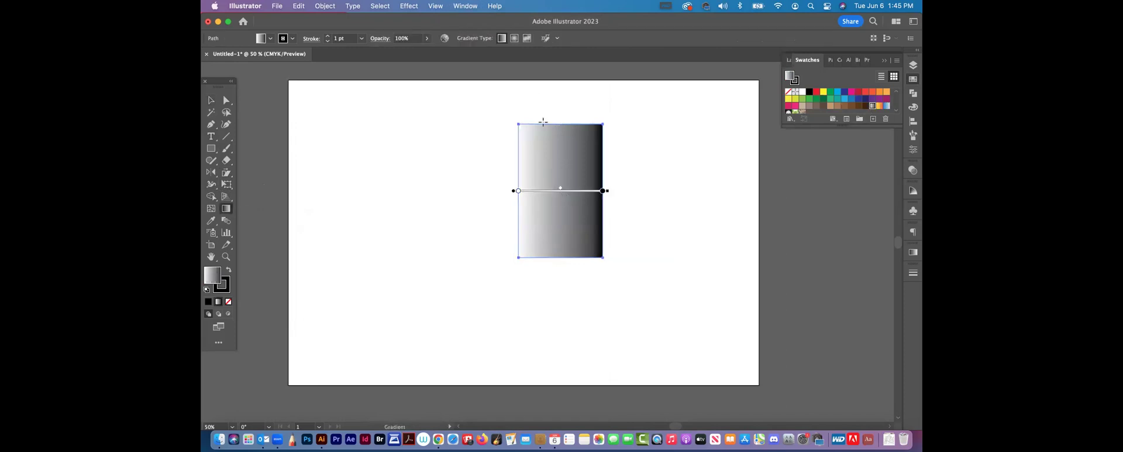
pyautogui.moveTo(562, 114); pyautogui.dragTo(561, 292)
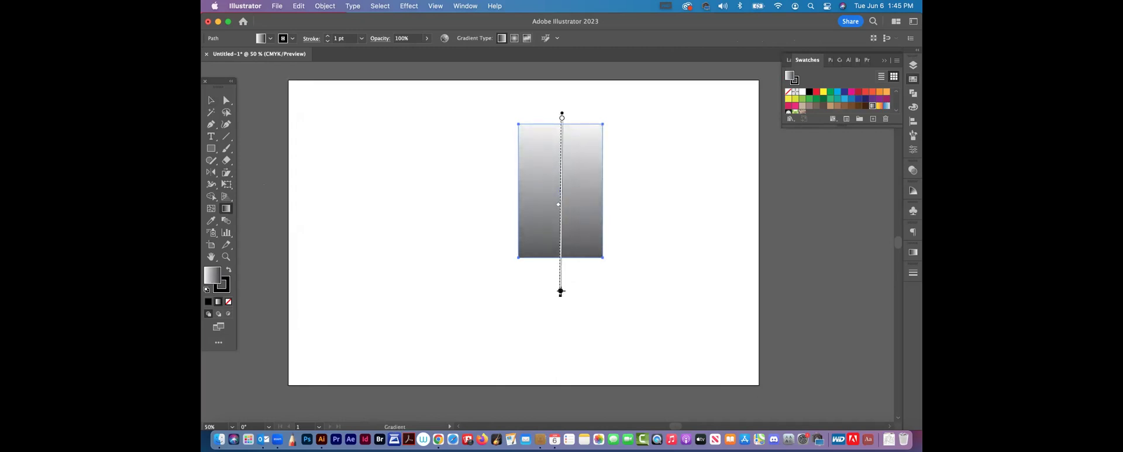
pyautogui.click(561, 291)
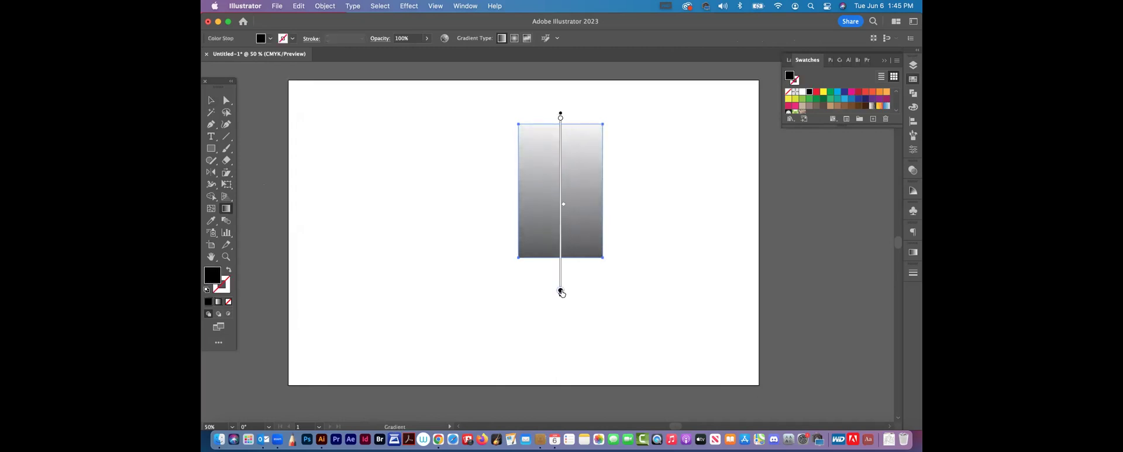
pyautogui.doubleClick(561, 291)
pyautogui.click(433, 342)
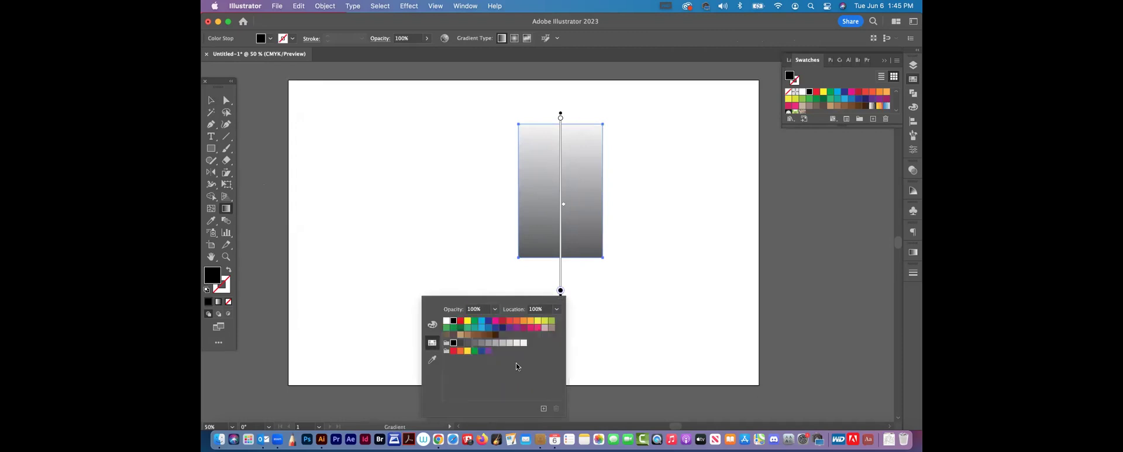
pyautogui.click(460, 350)
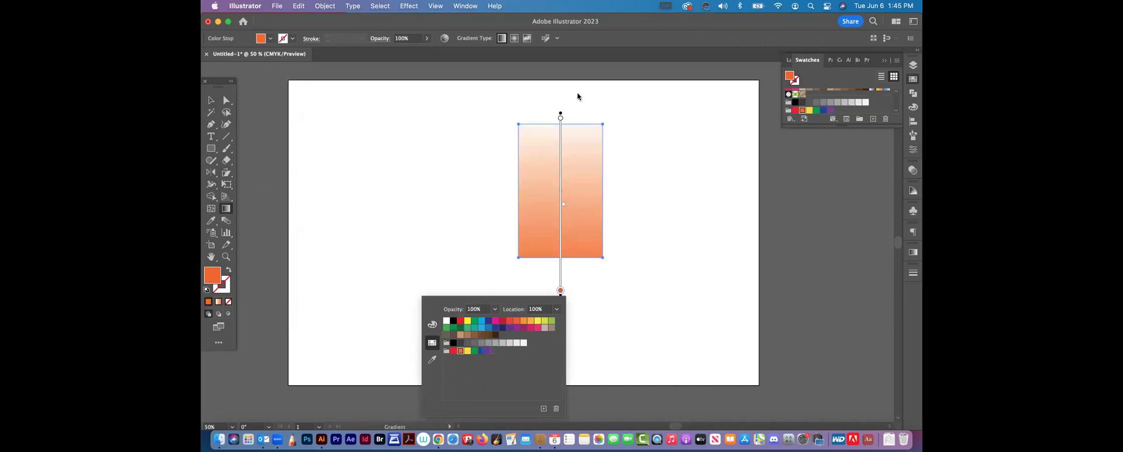
# Step: Colour the gradient's upper stop cyan blue with 0% opacity, and deselect the rectangle
pyautogui.doubleClick(560, 118)
pyautogui.click(481, 148)
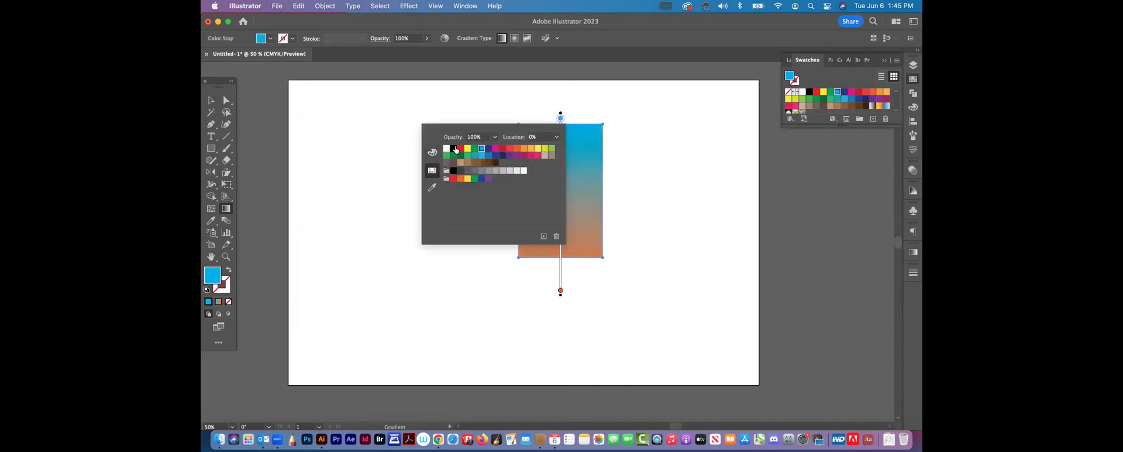
pyautogui.click(495, 137)
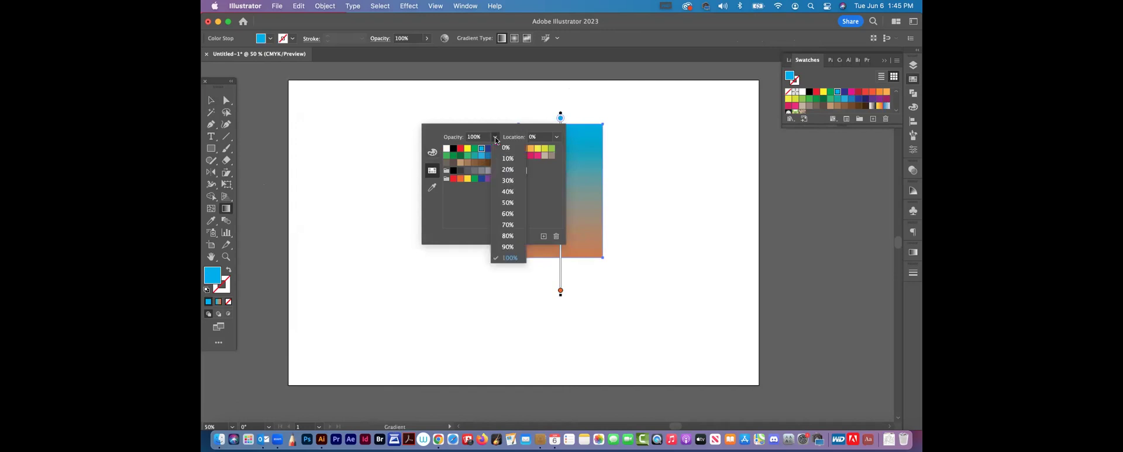
pyautogui.click(505, 148)
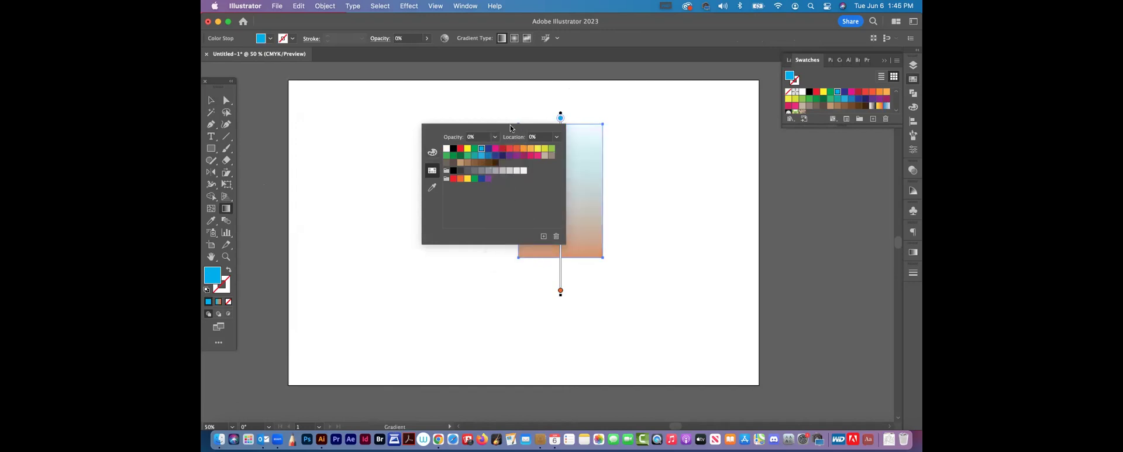
pyautogui.click(648, 162)
pyautogui.click(212, 100)
pyautogui.click(336, 124)
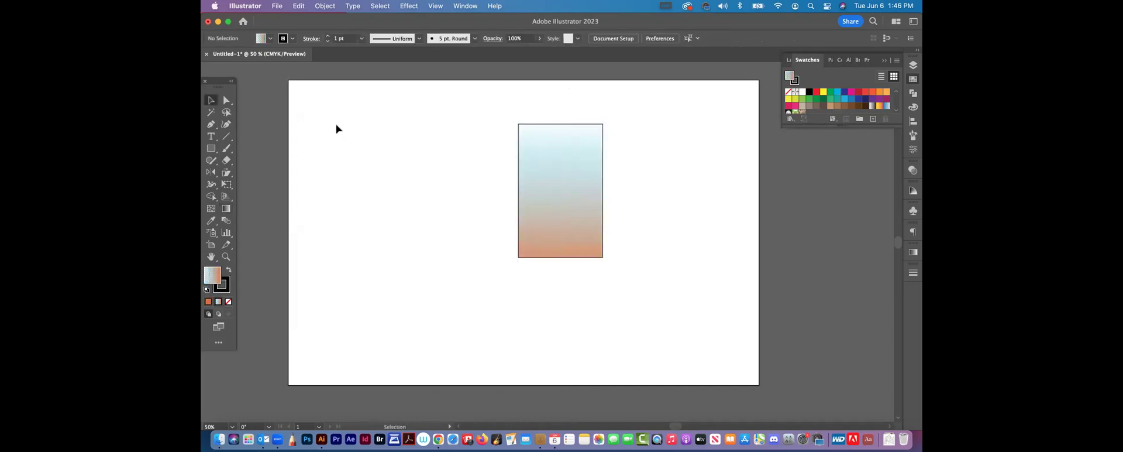
# Step: Remove the stroke from the gradient-filled rectangle and deselect it
pyautogui.click(553, 214)
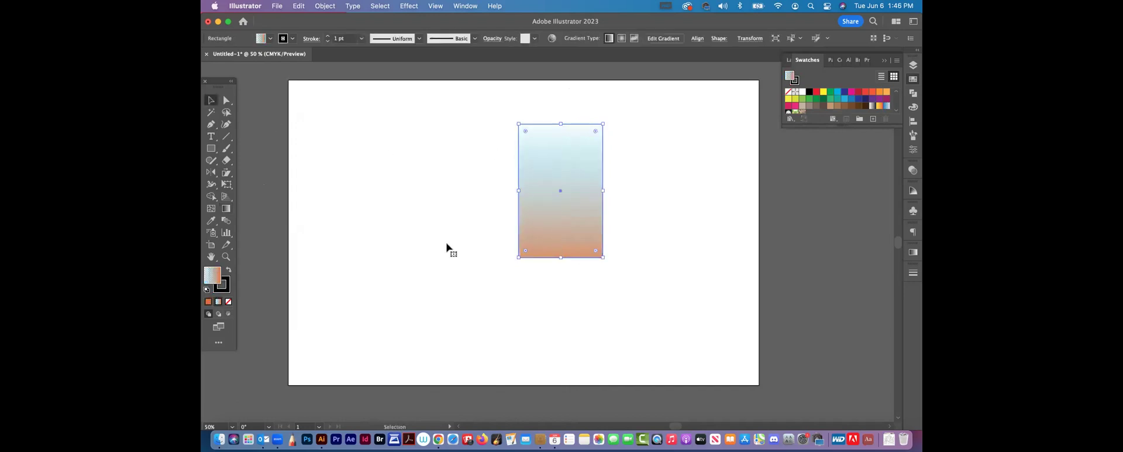
pyautogui.click(229, 283)
pyautogui.click(228, 301)
pyautogui.click(384, 260)
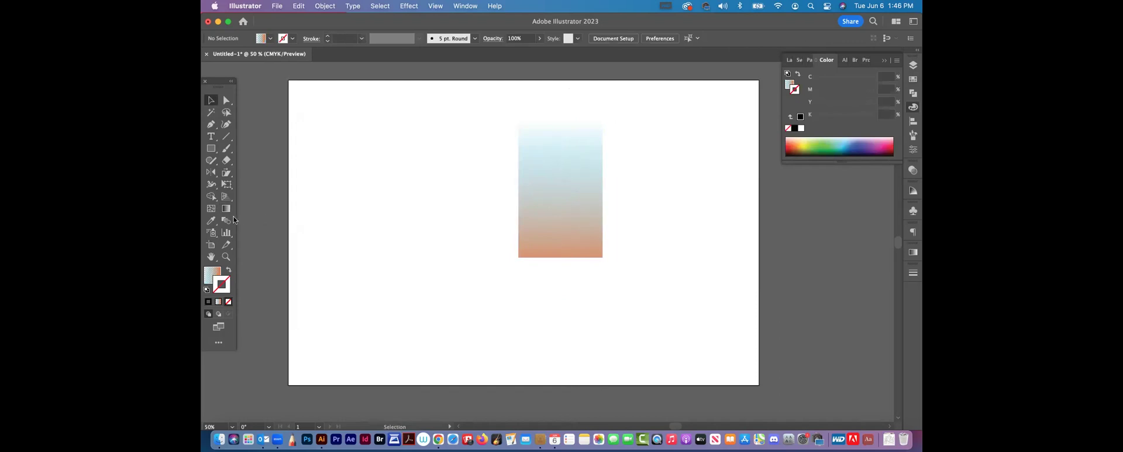
# Step: Draw a second, smaller tall rectangle in the artboard's left part with the same blue-to-orange gradient fill
pyautogui.click(211, 220)
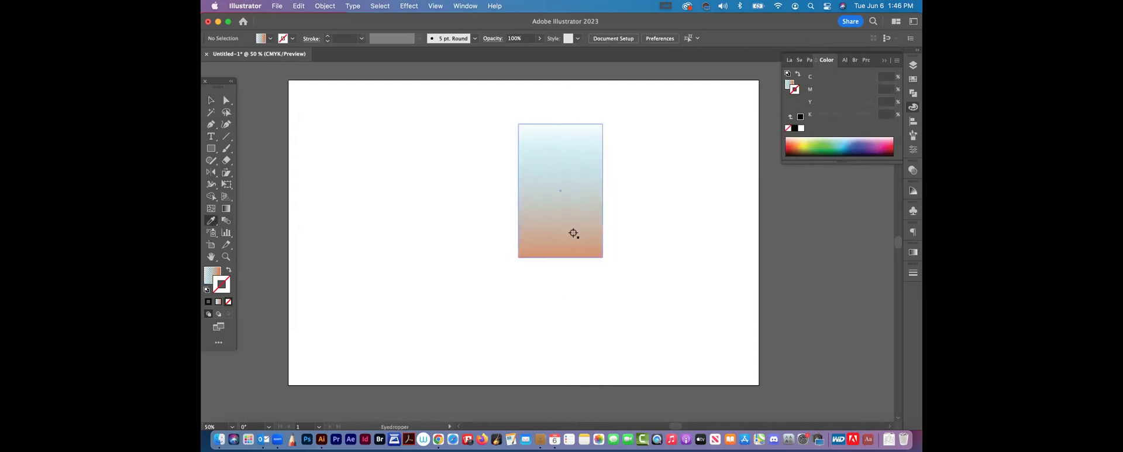
pyautogui.click(211, 150)
pyautogui.moveTo(324, 131); pyautogui.dragTo(383, 243)
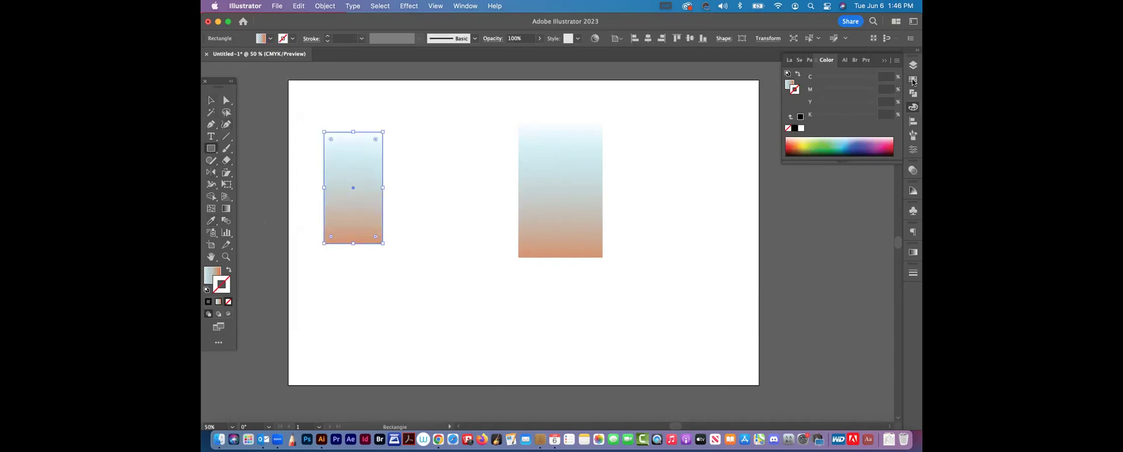
# Step: Clear both the gradient fill and the stroke from the smaller rectangle in the artboard's left part
pyautogui.click(913, 82)
pyautogui.click(832, 99)
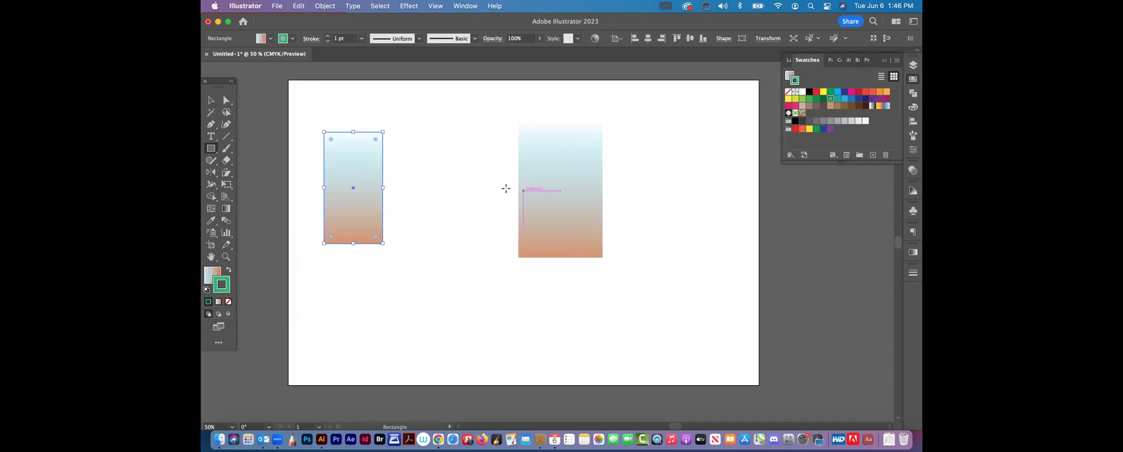
pyautogui.click(229, 270)
pyautogui.press('/')
pyautogui.click(221, 286)
pyautogui.press('/')
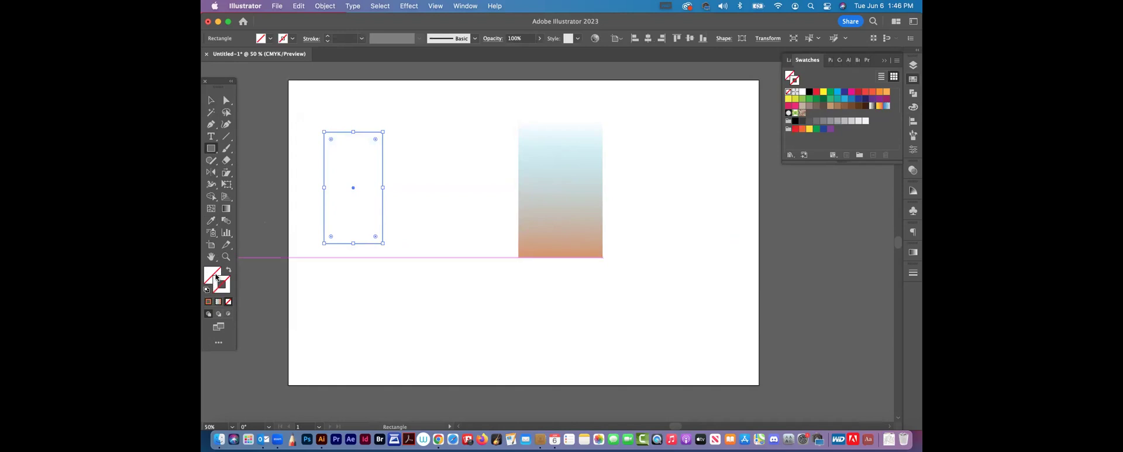
pyautogui.press('F6')
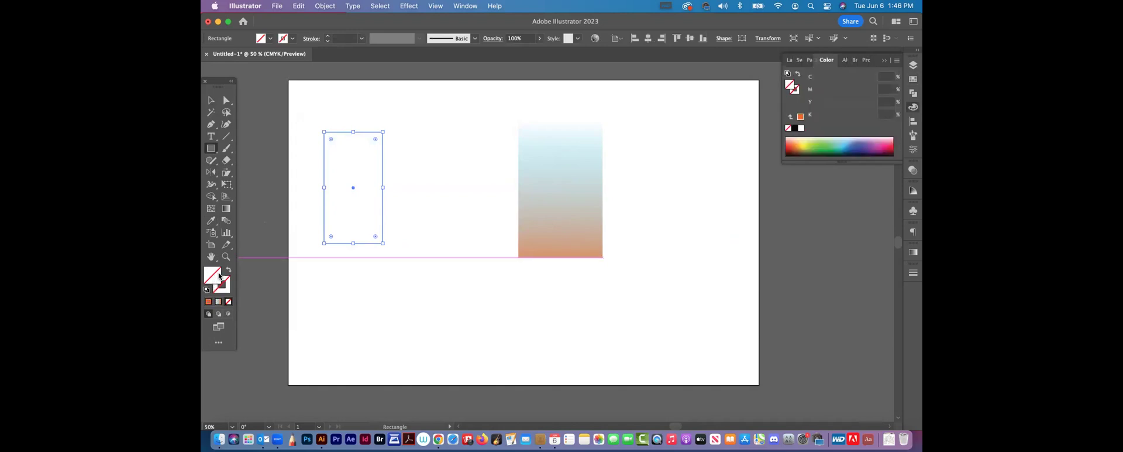
# Step: Fill the smaller rectangle with the solid magenta swatch and deselect it
pyautogui.click(912, 92)
pyautogui.click(851, 92)
pyautogui.click(210, 100)
pyautogui.click(406, 296)
# Step: Duplicate the magenta rectangle three times and arrange the four rectangles in two loose rows of two
pyautogui.click(211, 220)
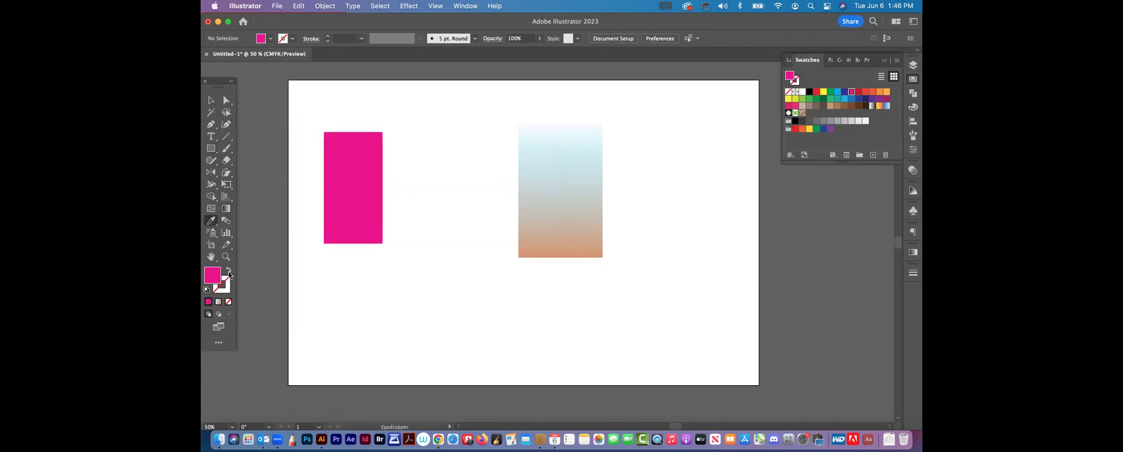
pyautogui.click(229, 270)
pyautogui.click(210, 101)
pyautogui.click(367, 167)
pyautogui.keyDown('alt'); pyautogui.moveTo(367, 168); pyautogui.dragTo(466, 174); pyautogui.keyUp('alt')
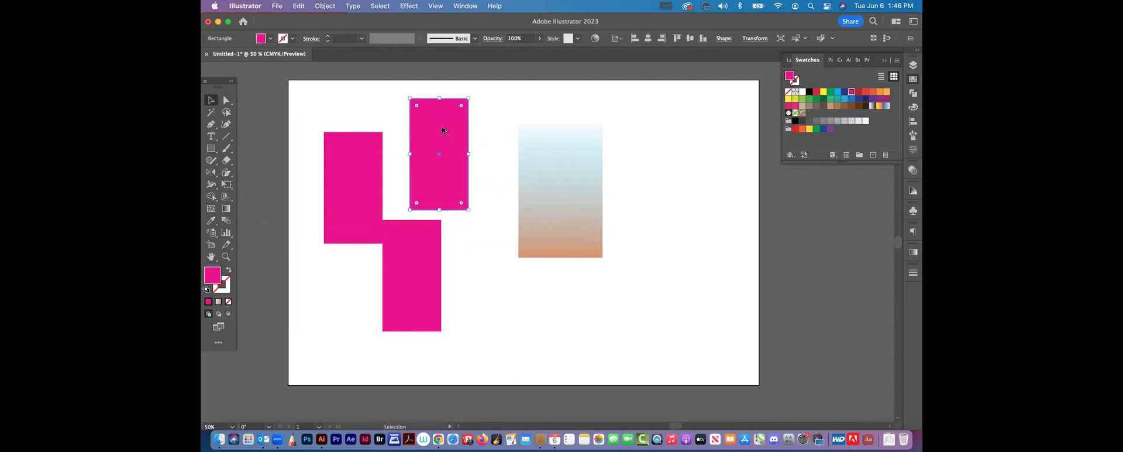
pyautogui.keyDown('alt'); pyautogui.moveTo(464, 199); pyautogui.dragTo(505, 336); pyautogui.keyUp('alt')
pyautogui.moveTo(364, 175); pyautogui.dragTo(361, 142)
pyautogui.moveTo(432, 262); pyautogui.dragTo(397, 262)
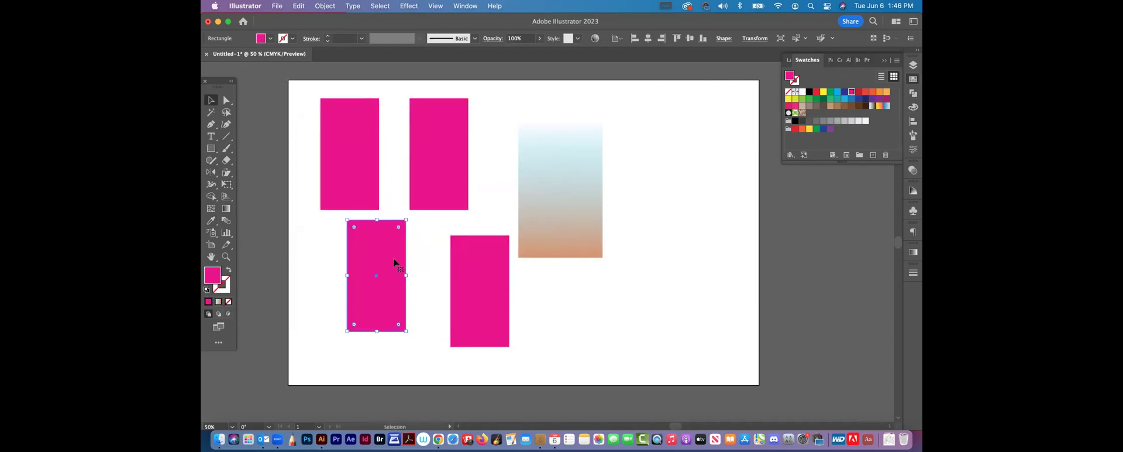
# Step: Recolour the upper copy orange-red, the lower left copy green and the lower right copy light orange
pyautogui.click(457, 170)
pyautogui.click(872, 91)
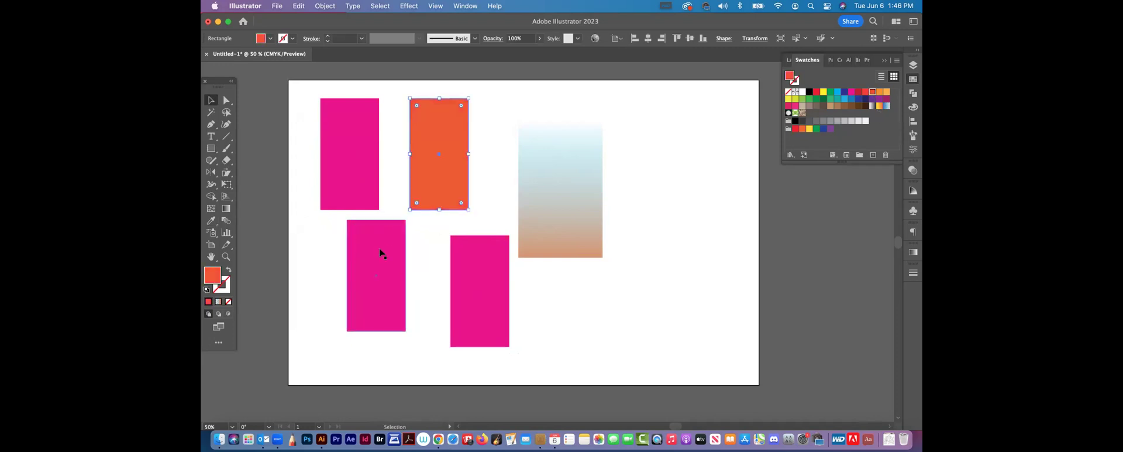
pyautogui.moveTo(379, 248); pyautogui.dragTo(382, 248)
pyautogui.click(832, 98)
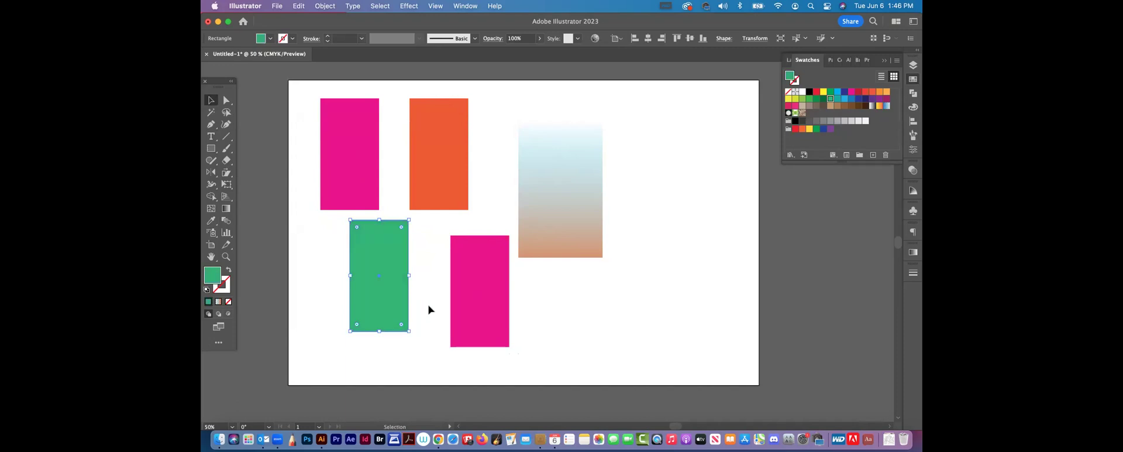
pyautogui.click(464, 290)
pyautogui.click(871, 92)
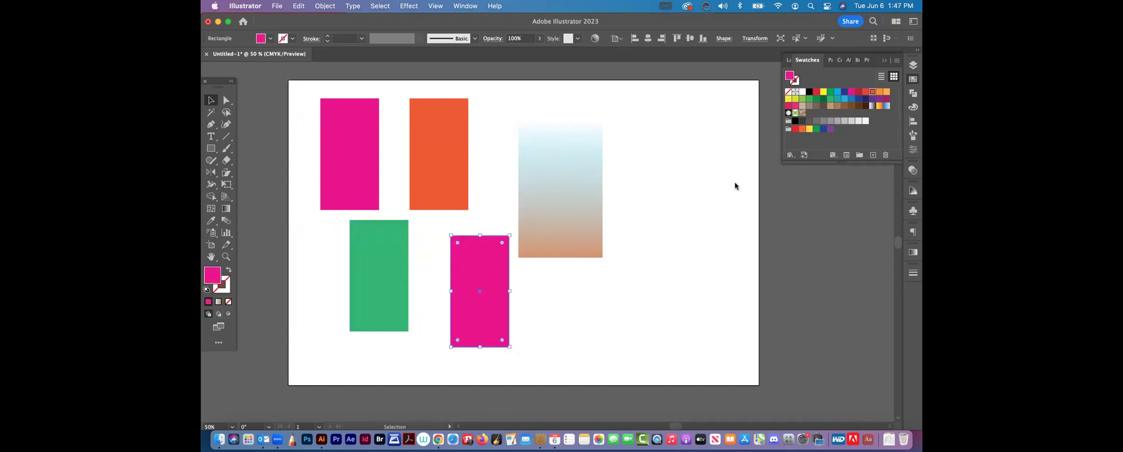
pyautogui.click(833, 94)
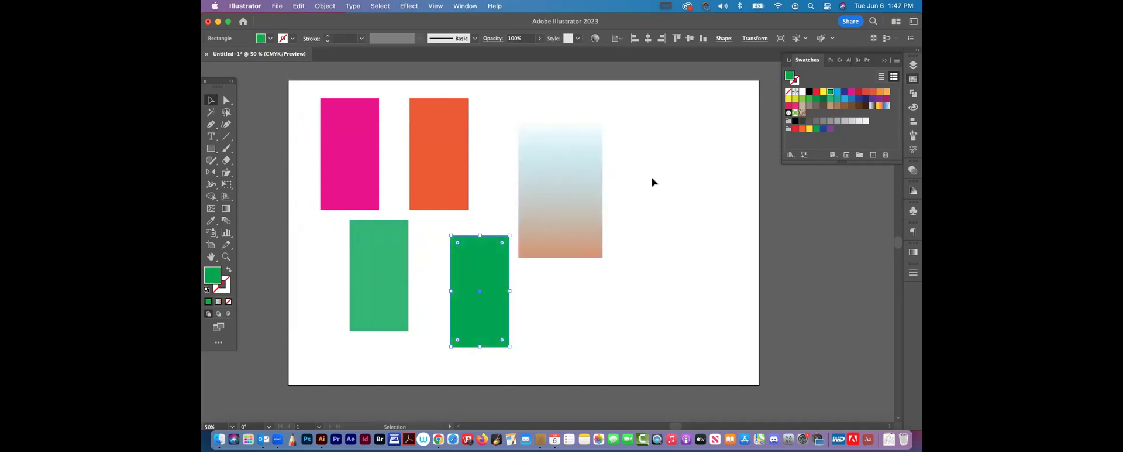
pyautogui.click(886, 91)
pyautogui.click(678, 222)
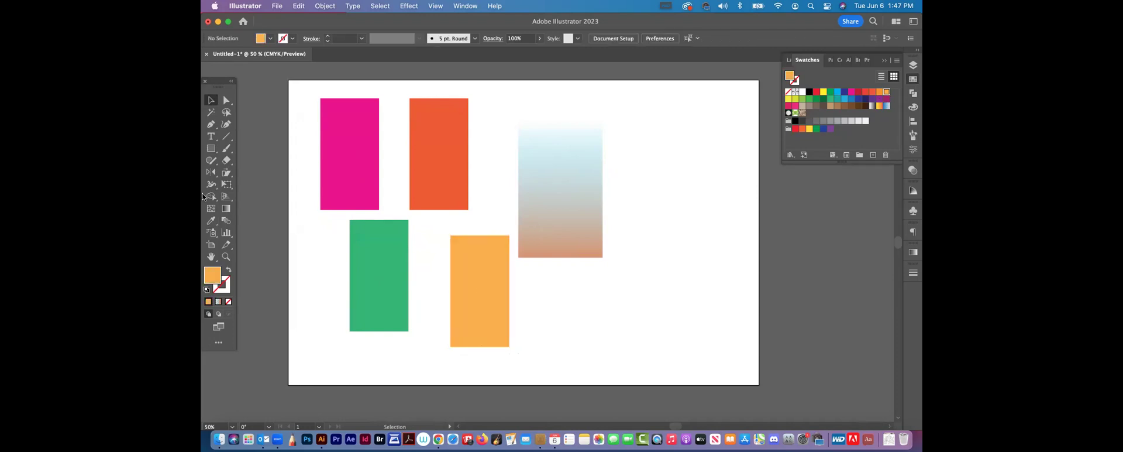
# Step: Sample the fills of the orange-red, magenta, green and light orange rectangles with the Eyedropper tool
pyautogui.click(211, 220)
pyautogui.click(462, 141)
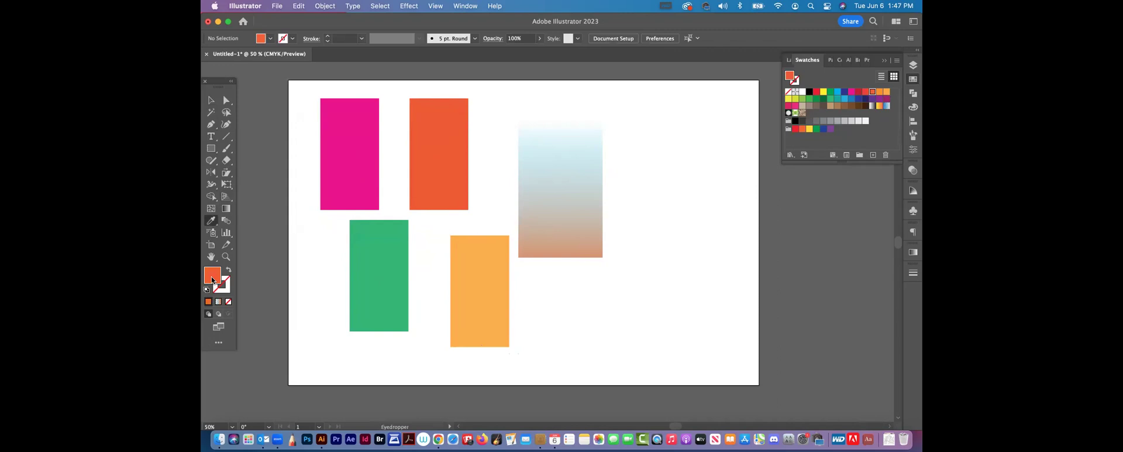
pyautogui.click(351, 177)
pyautogui.click(370, 280)
pyautogui.click(491, 291)
# Step: Select all the rectangles on the artboard, including the gradient one, and delete them
pyautogui.click(211, 100)
pyautogui.moveTo(296, 88); pyautogui.dragTo(676, 334)
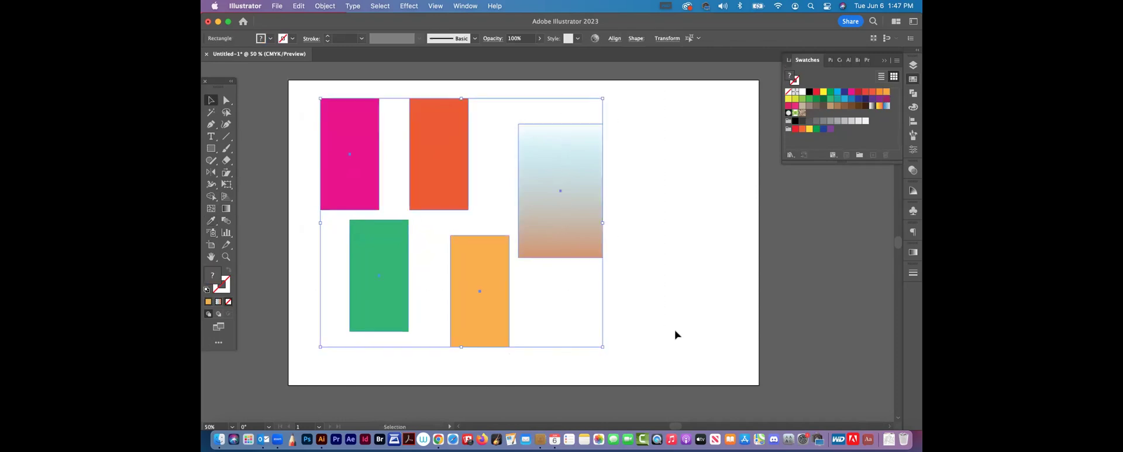
pyautogui.press('Delete')
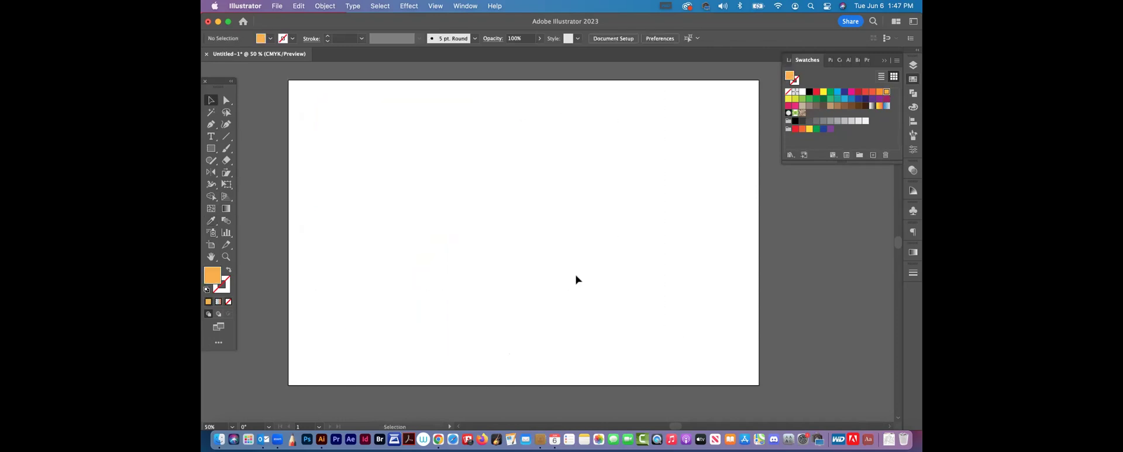
# Step: Try the Zoom and Hand tools by magnifying the empty artboard to 52.12% and panning it around
pyautogui.click(227, 256)
pyautogui.moveTo(410, 169); pyautogui.dragTo(262, 274)
pyautogui.click(211, 256)
pyautogui.moveTo(451, 271); pyautogui.dragTo(423, 208)
pyautogui.moveTo(447, 289); pyautogui.dragTo(418, 354)
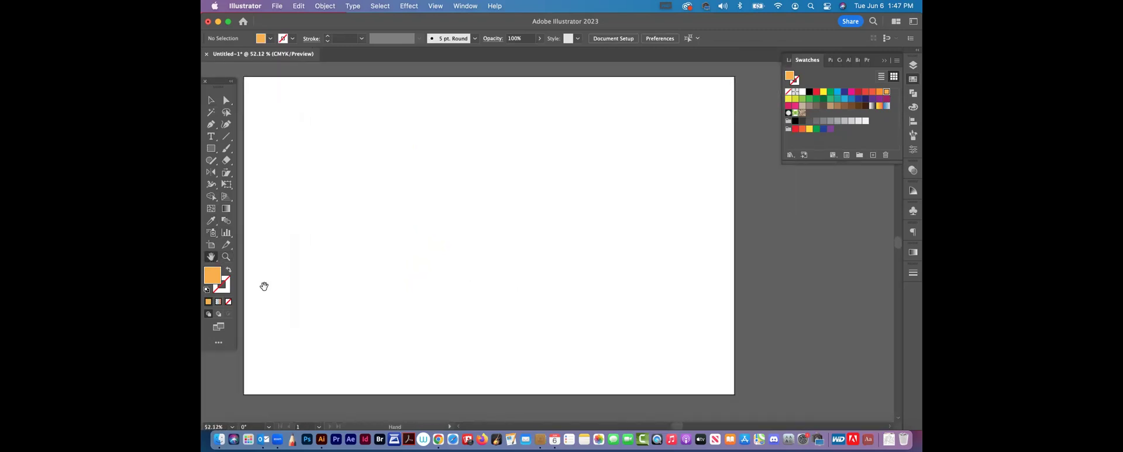
pyautogui.click(212, 100)
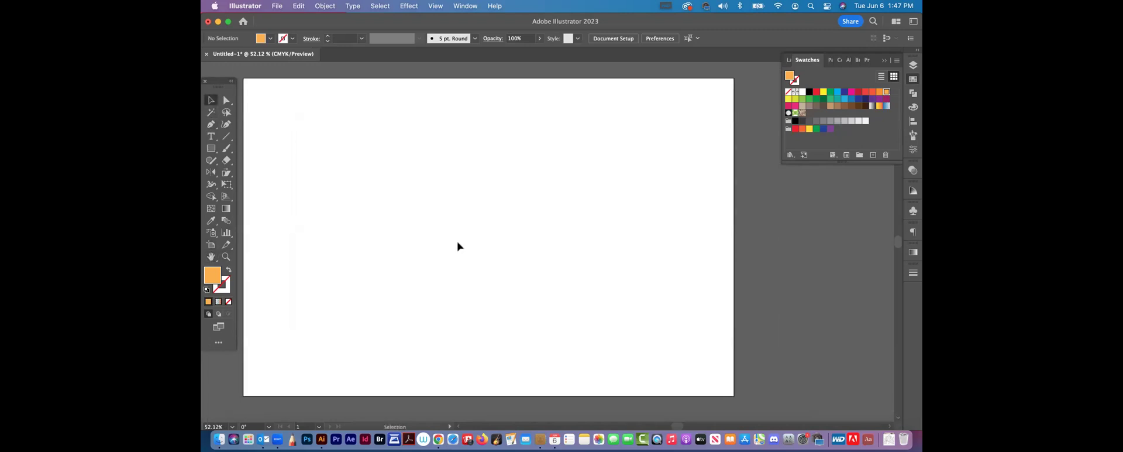
pyautogui.moveTo(446, 228); pyautogui.dragTo(512, 258)
pyautogui.moveTo(558, 236); pyautogui.dragTo(581, 231)
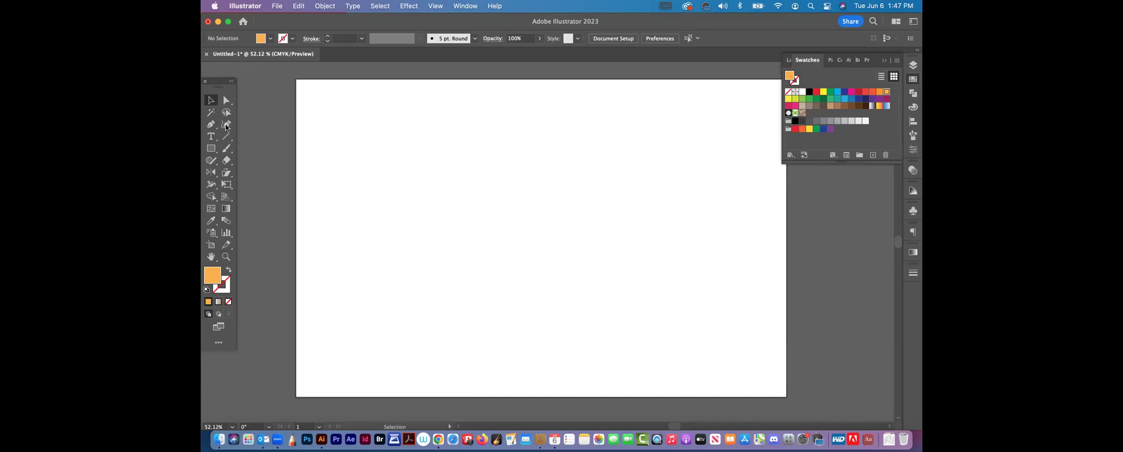
# Step: Draw a large, nearly square rectangle right of the artboard's centre and fill it with the blue swatch
pyautogui.click(211, 148)
pyautogui.moveTo(469, 105); pyautogui.dragTo(681, 308)
pyautogui.press('v')
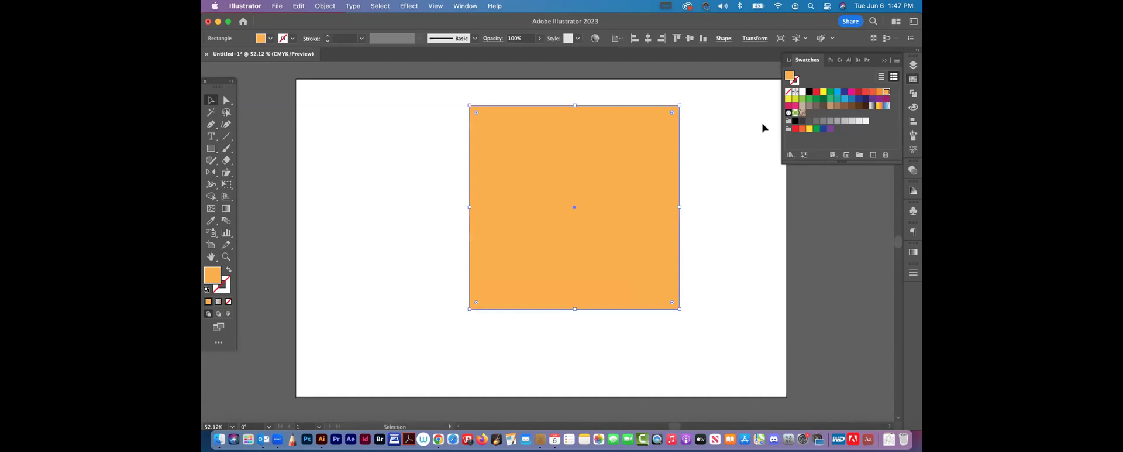
pyautogui.click(851, 99)
pyautogui.click(379, 180)
# Step: Apply the orange-red swatch to the blue rectangle's stroke
pyautogui.click(564, 215)
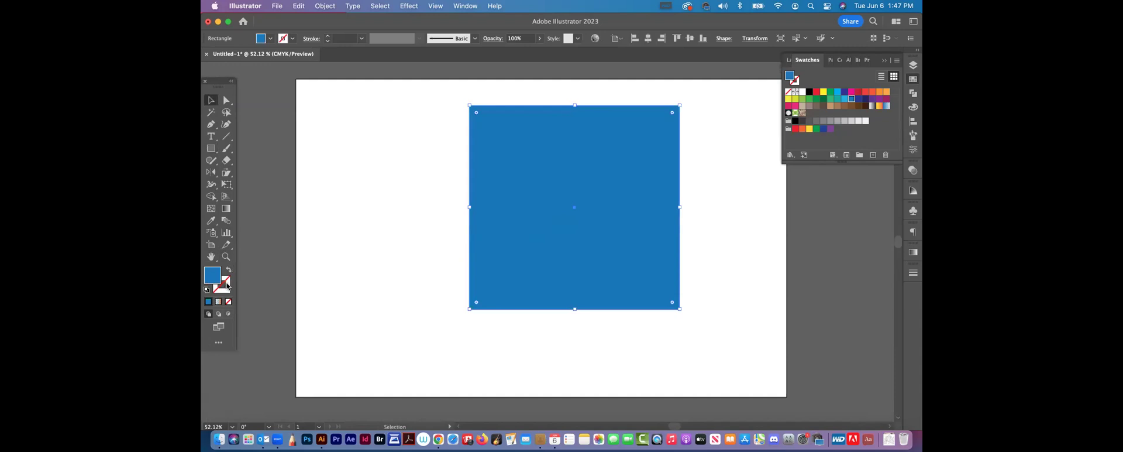
pyautogui.click(227, 285)
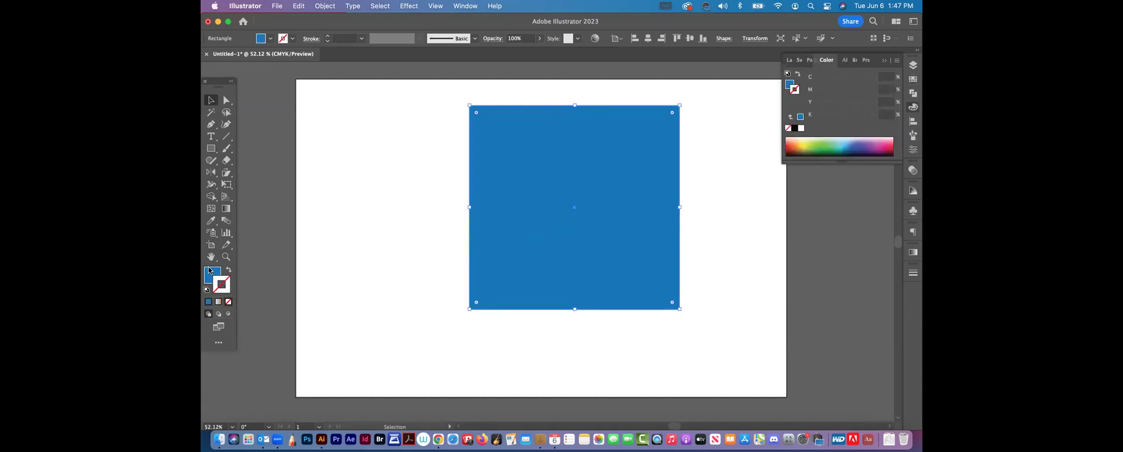
pyautogui.click(211, 272)
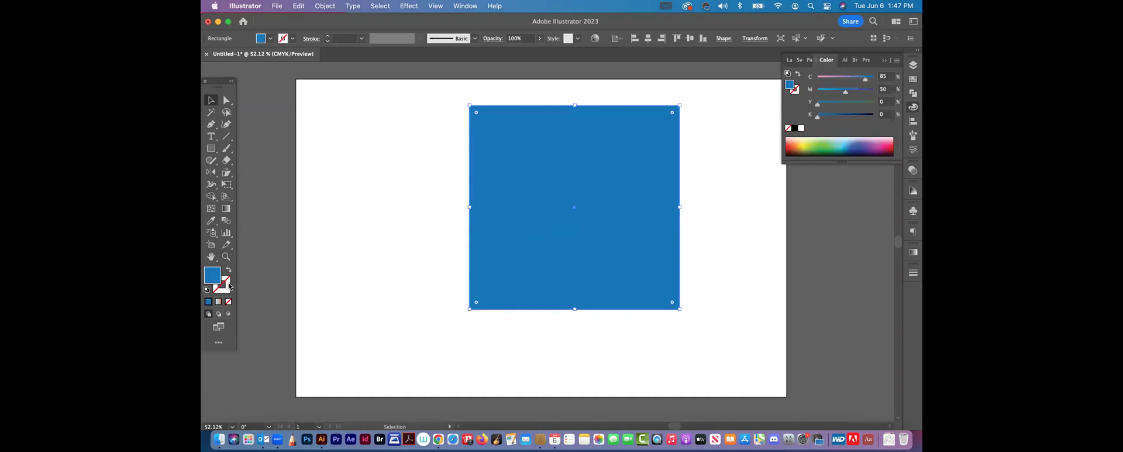
pyautogui.click(228, 284)
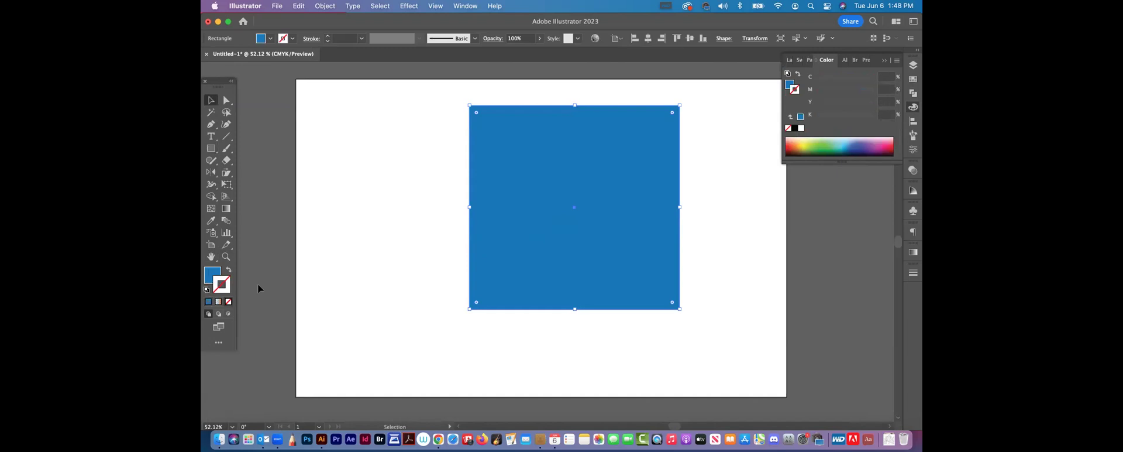
pyautogui.click(913, 80)
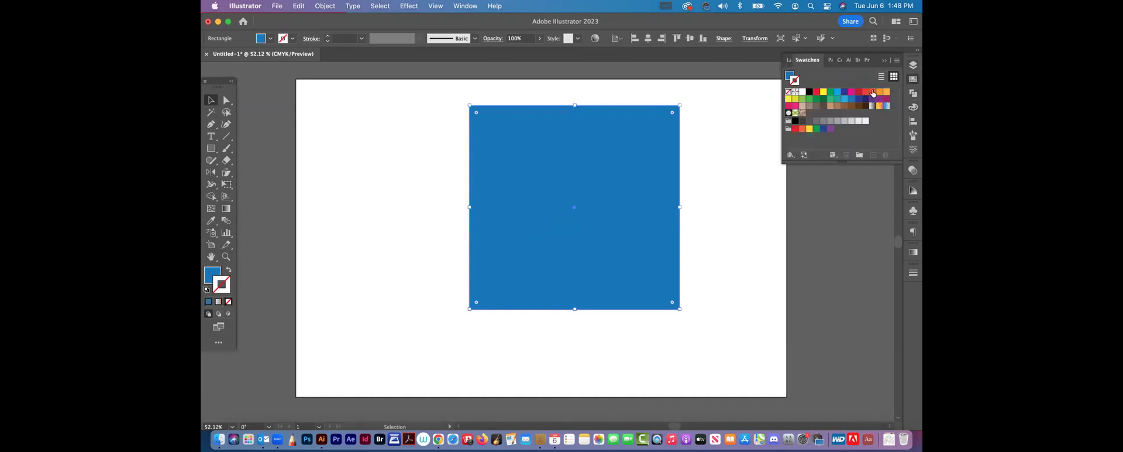
pyautogui.click(873, 92)
pyautogui.click(457, 310)
# Step: Increase the blue rectangle's stroke weight to 24 pt and deselect it
pyautogui.click(482, 186)
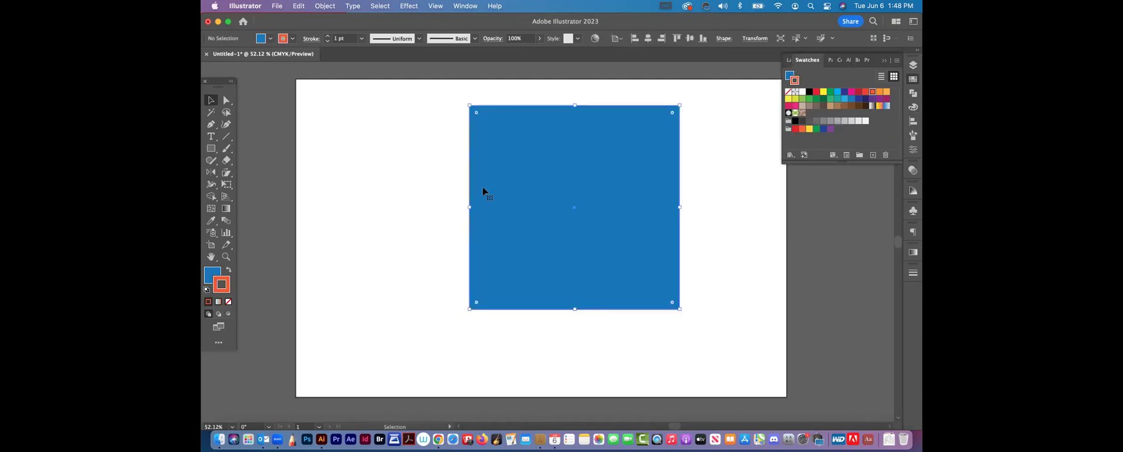
pyautogui.click(328, 37)
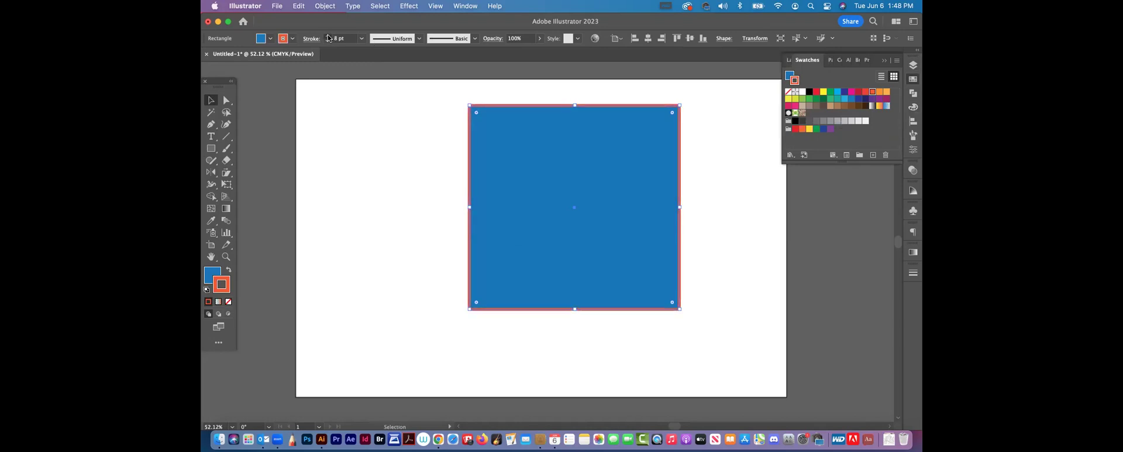
pyautogui.click(328, 36)
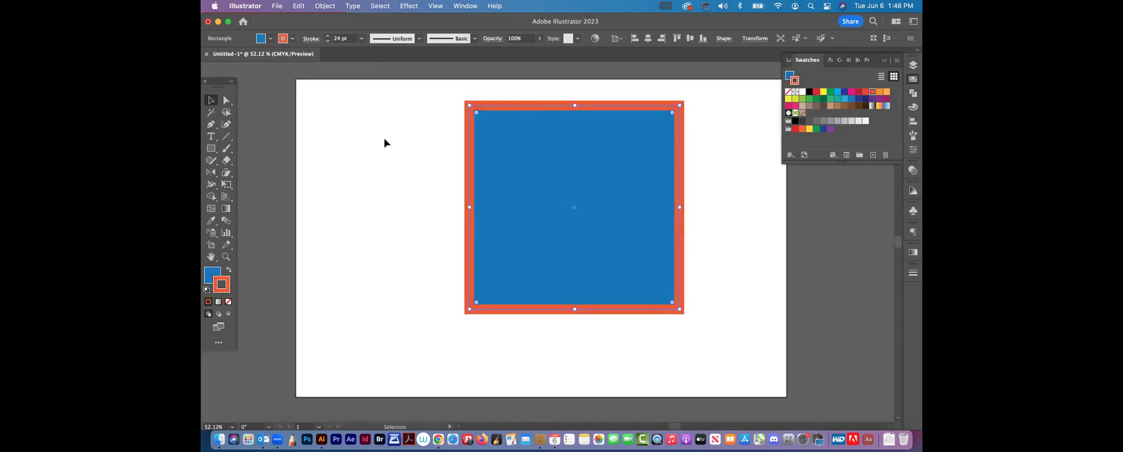
pyautogui.click(352, 178)
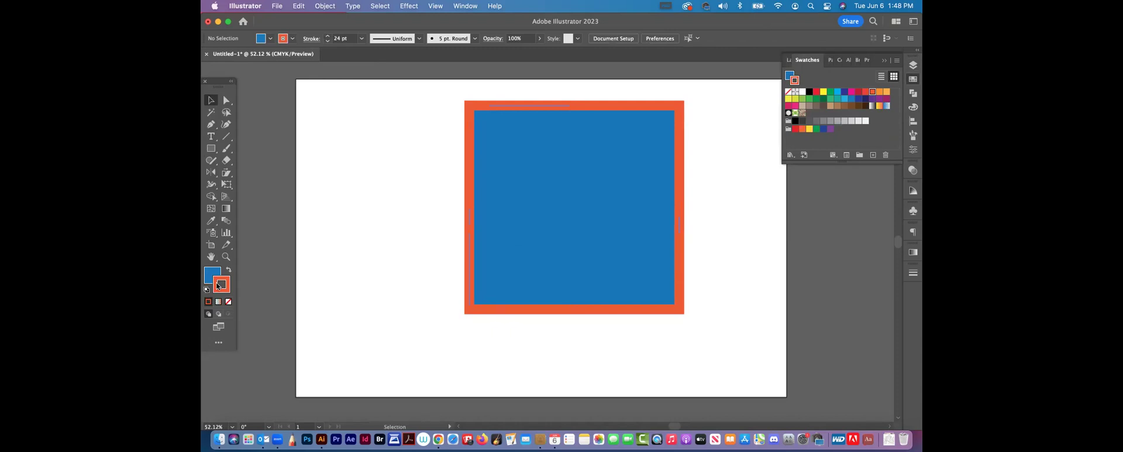
# Step: Try the outlined blue rectangle with no fill, and undo the fill removal
pyautogui.click(559, 269)
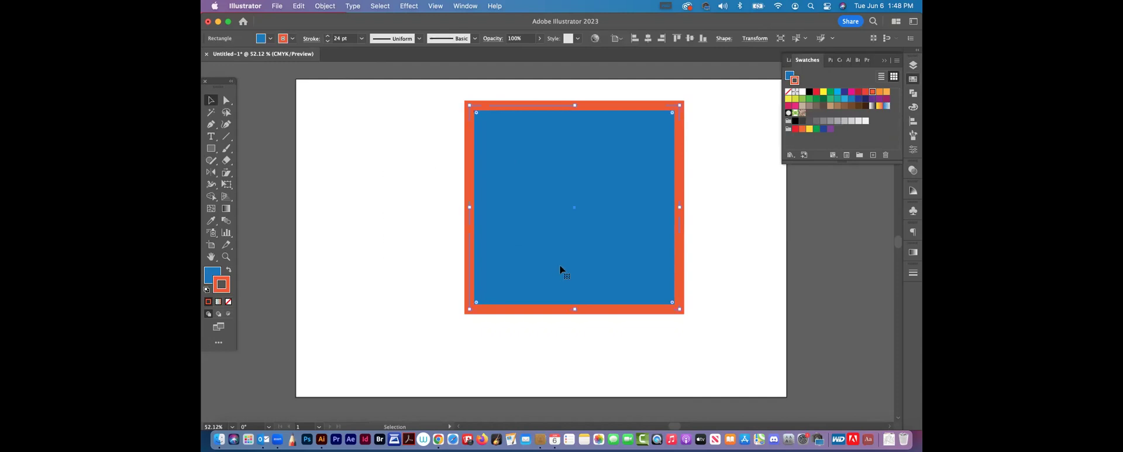
pyautogui.click(212, 273)
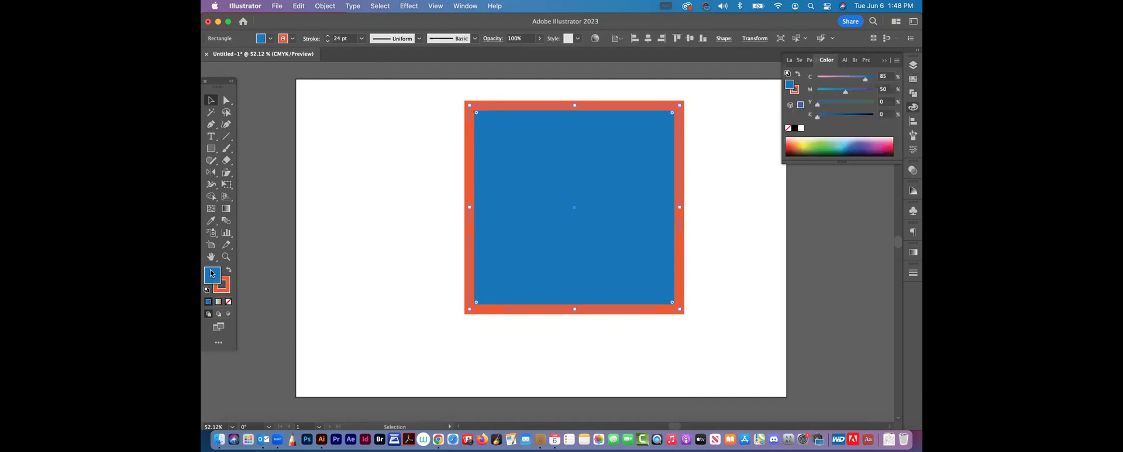
pyautogui.click(228, 301)
pyautogui.click(350, 219)
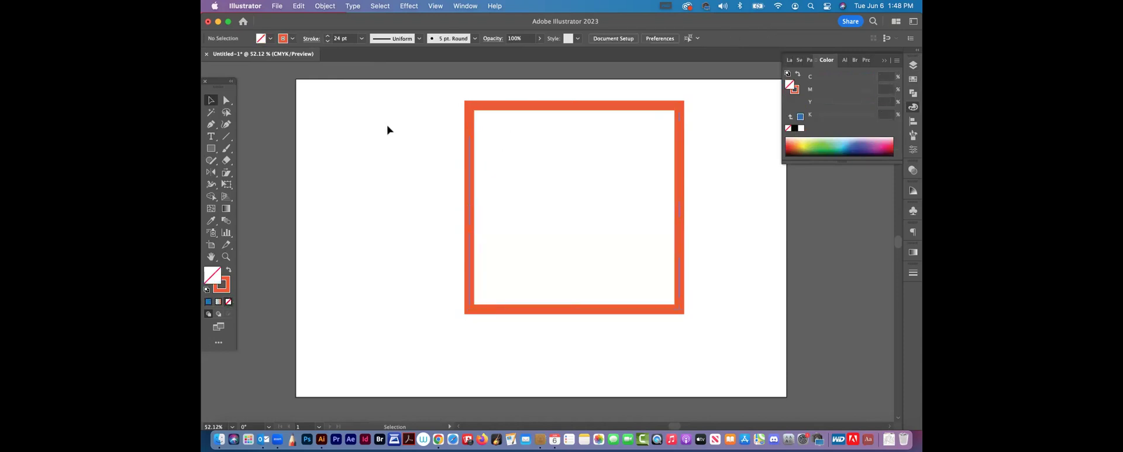
pyautogui.press('super+z')
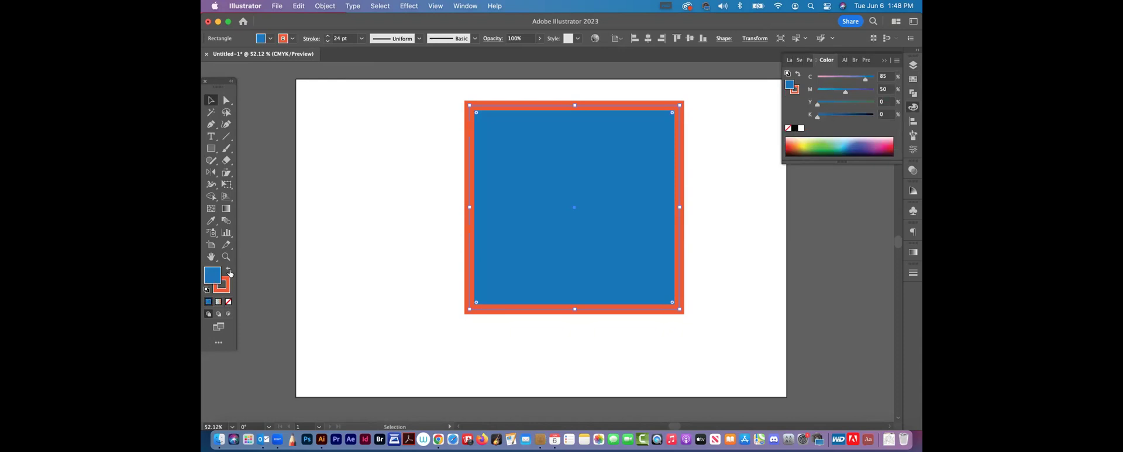
# Step: Remove the orange-red stroke from the blue rectangle and deselect it
pyautogui.click(224, 286)
pyautogui.click(228, 301)
pyautogui.click(326, 263)
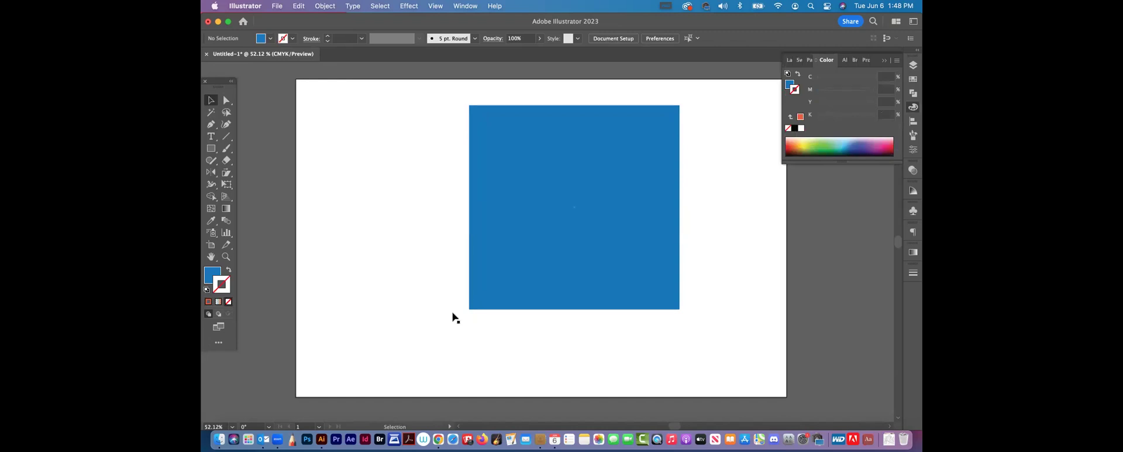
# Step: Delete the blue rectangle and display the document's layer list
pyautogui.moveTo(395, 124); pyautogui.dragTo(566, 193)
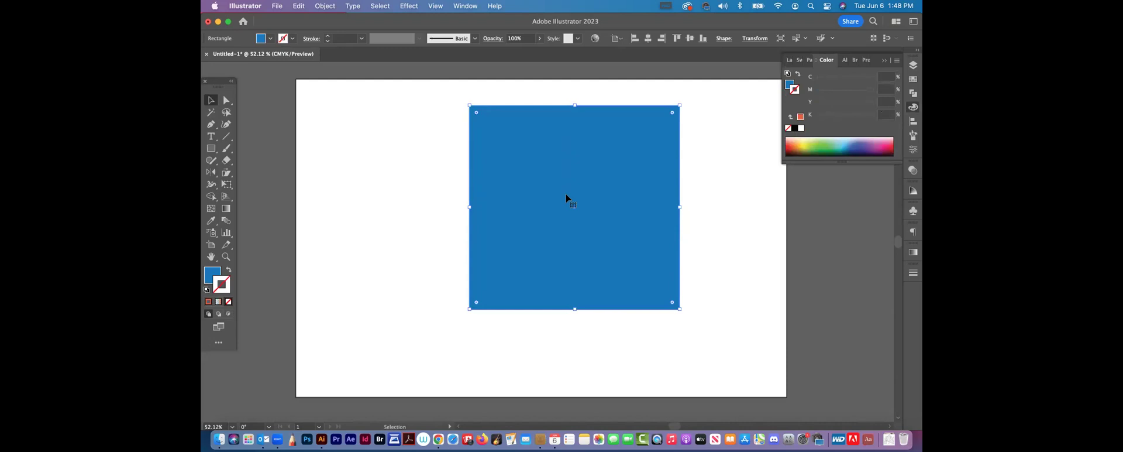
pyautogui.press('Delete')
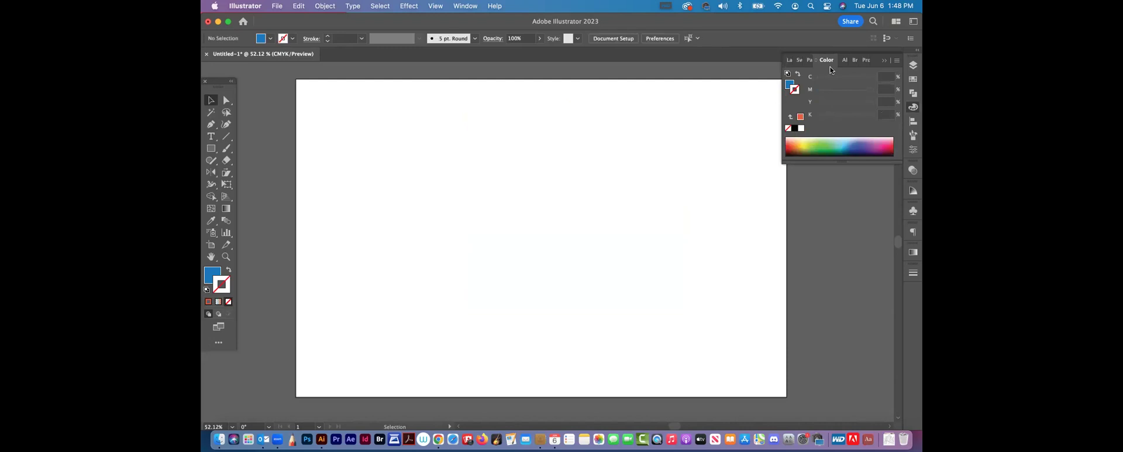
pyautogui.click(912, 64)
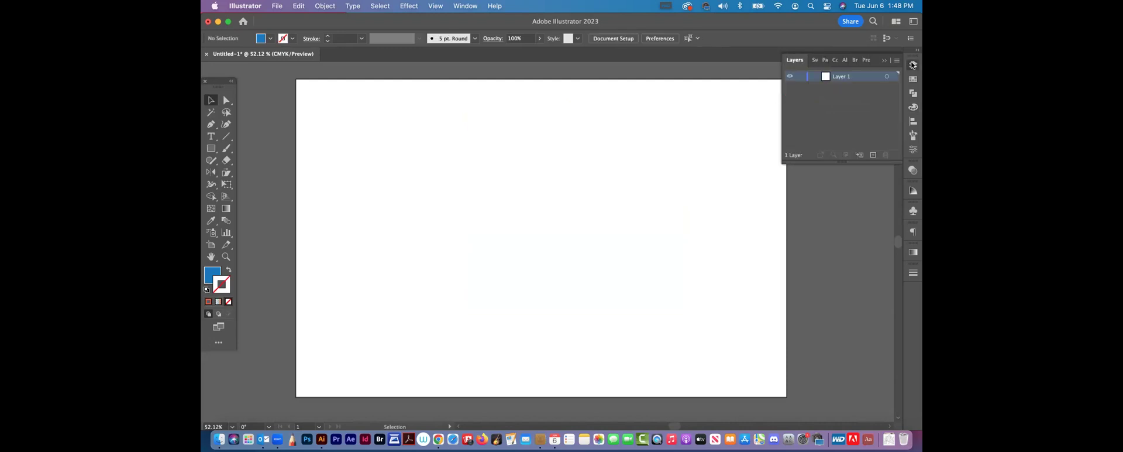
# Step: Hide the layer list and draw one long horizontal straight line across the upper artboard with the Pen tool
pyautogui.click(913, 65)
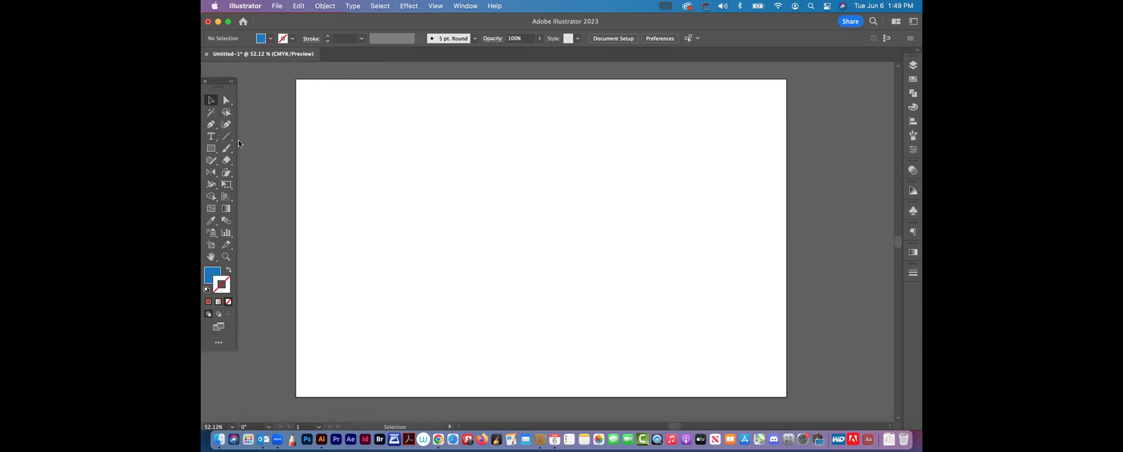
pyautogui.click(211, 124)
pyautogui.click(330, 154)
pyautogui.click(698, 155)
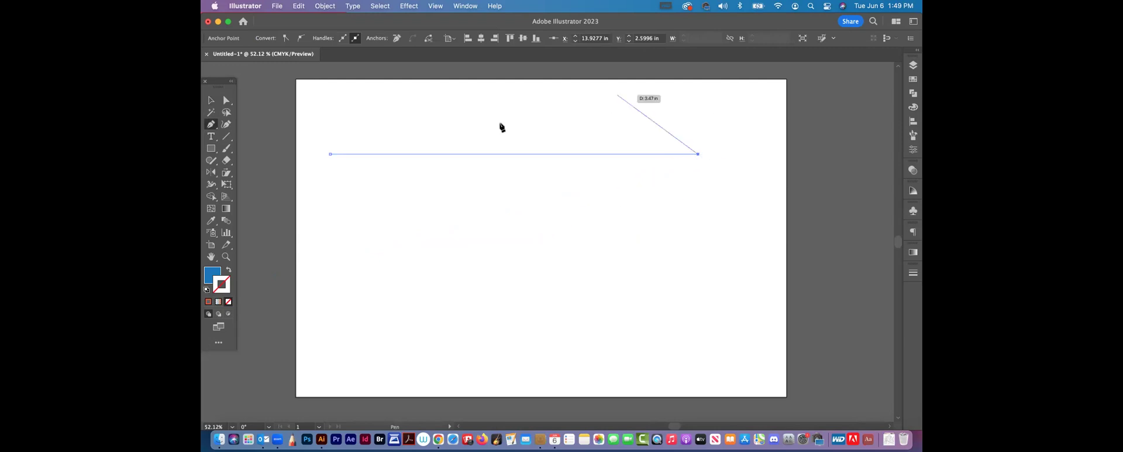
pyautogui.press('Escape')
# Step: Give the horizontal line no fill and a black stroke swatch, and deselect it
pyautogui.click(210, 278)
pyautogui.click(229, 301)
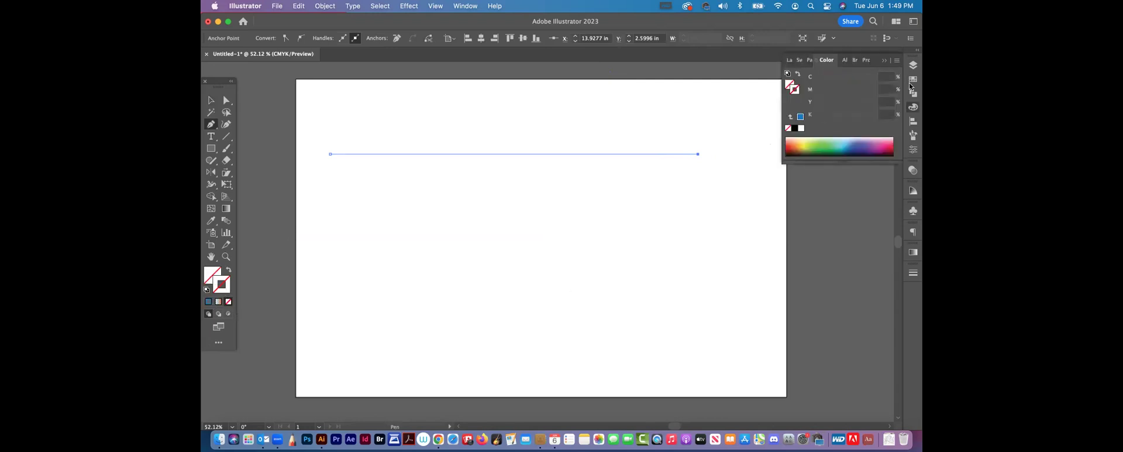
pyautogui.click(913, 80)
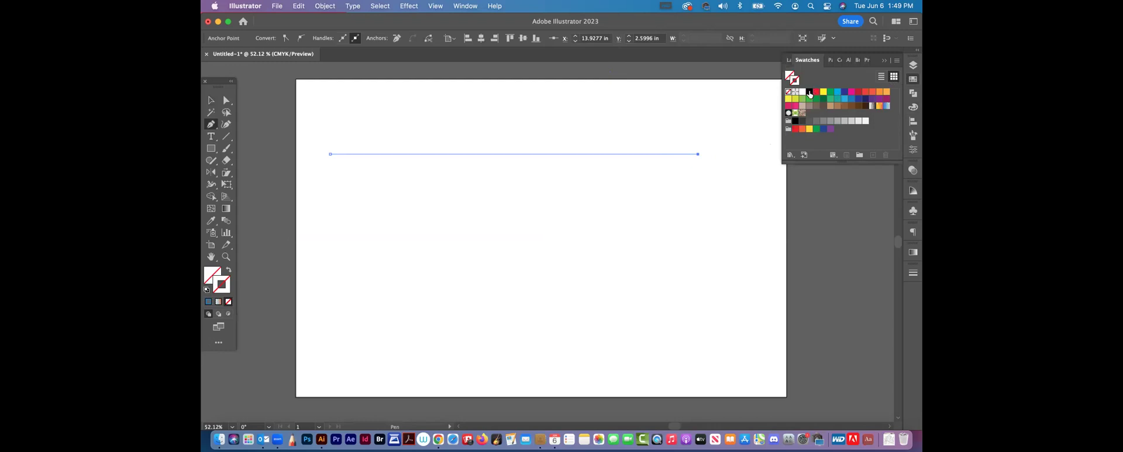
pyautogui.click(810, 93)
pyautogui.click(211, 100)
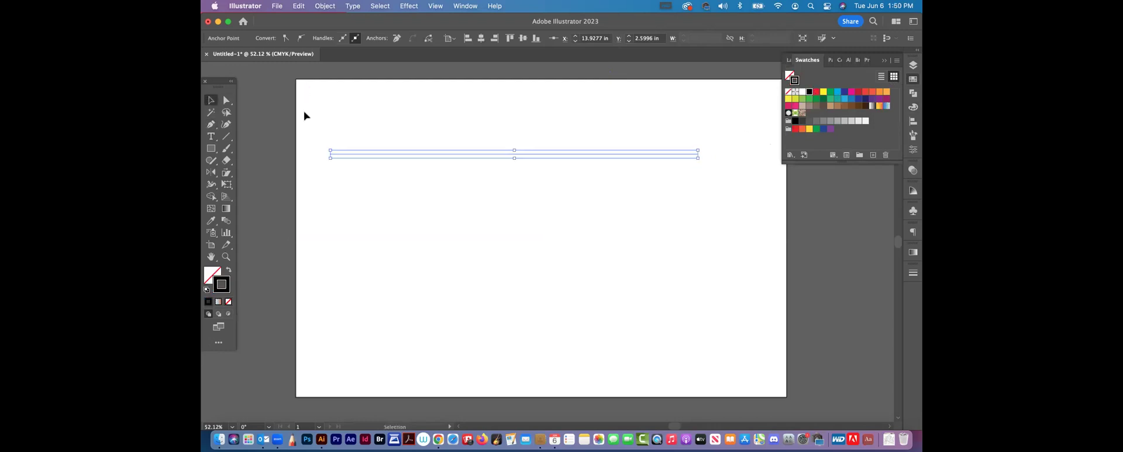
pyautogui.click(494, 226)
# Step: Raise the horizontal line's stroke weight to 4 pt, and delete the line after checking it deselected
pyautogui.click(443, 154)
pyautogui.click(329, 36)
pyautogui.click(329, 36)
pyautogui.click(329, 36)
pyautogui.click(458, 238)
pyautogui.click(520, 155)
pyautogui.press('BackSpace')
# Step: Draw a closed, irregular seven-cornered polygon of straight segments with the Pen tool and deselect it
pyautogui.click(210, 124)
pyautogui.click(353, 130)
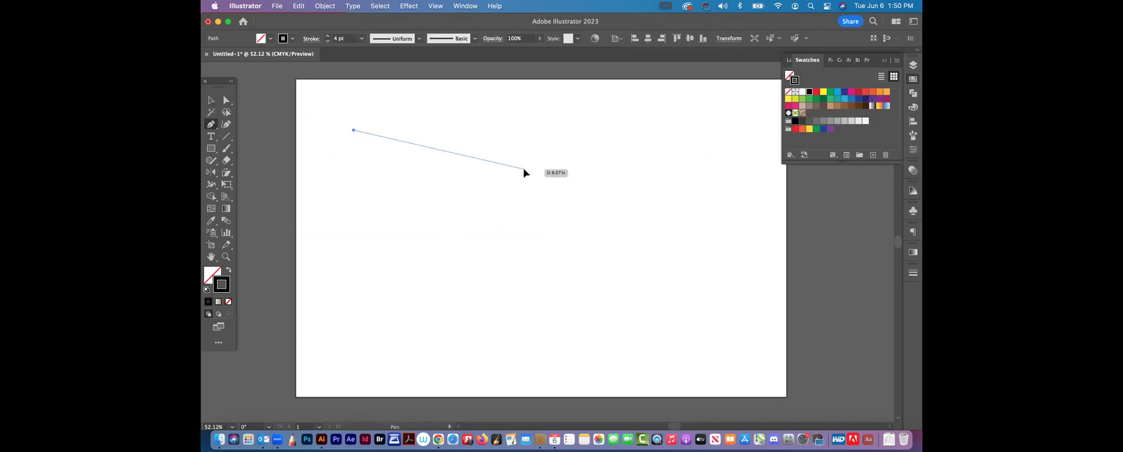
pyautogui.click(524, 169)
pyautogui.click(675, 138)
pyautogui.click(659, 269)
pyautogui.click(408, 295)
pyautogui.click(389, 233)
pyautogui.click(339, 168)
pyautogui.click(353, 130)
pyautogui.click(212, 100)
pyautogui.click(373, 103)
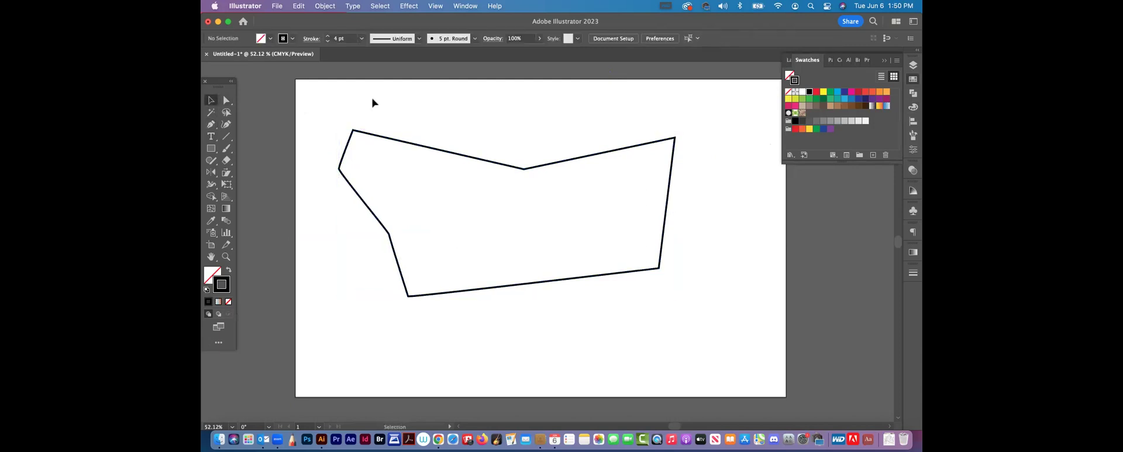
# Step: Undo the polygon's pen segments one after another
pyautogui.press('super+z')
pyautogui.press('super+z')
pyautogui.press('super+z')
pyautogui.press('super+z')
pyautogui.press('super+z')
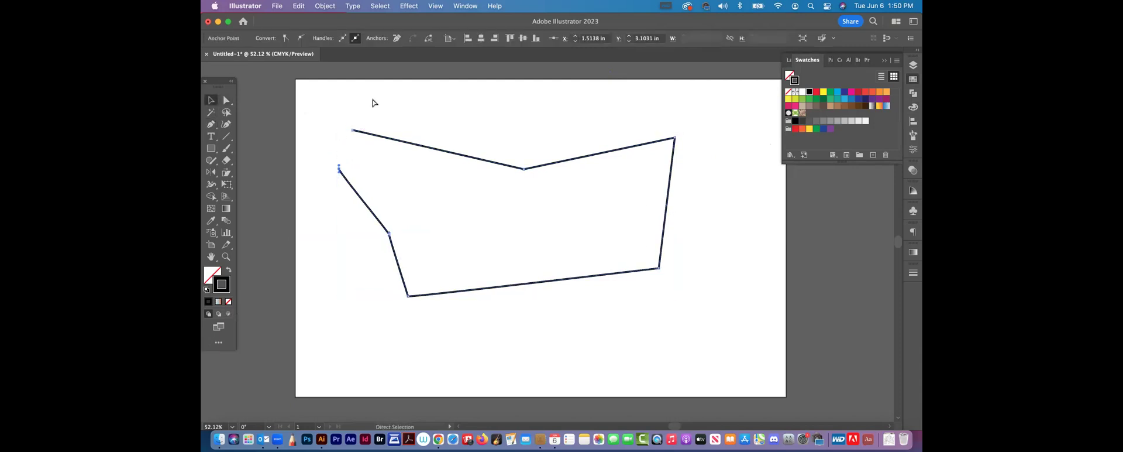
pyautogui.press('super+z')
pyautogui.press('super+z')
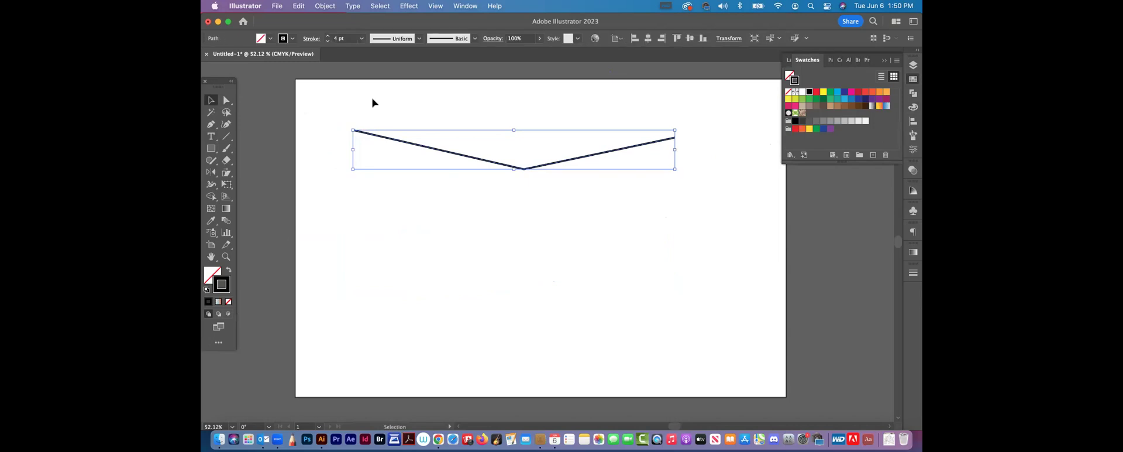
# Step: Draw a closed rounded shape with four smooth anchor points on the left half of the artboard using the Pen tool
pyautogui.click(212, 125)
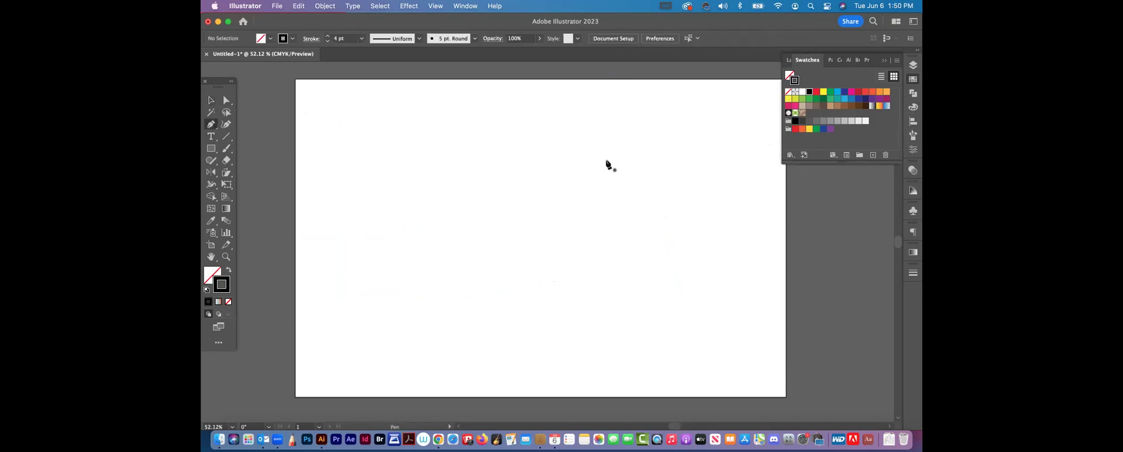
pyautogui.click(348, 130)
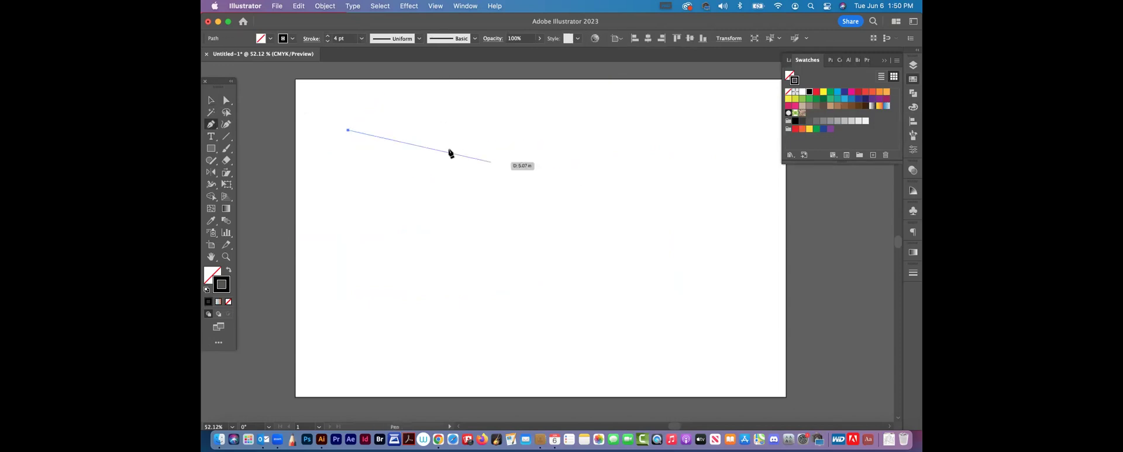
pyautogui.click(518, 156)
pyautogui.moveTo(535, 186); pyautogui.dragTo(589, 249)
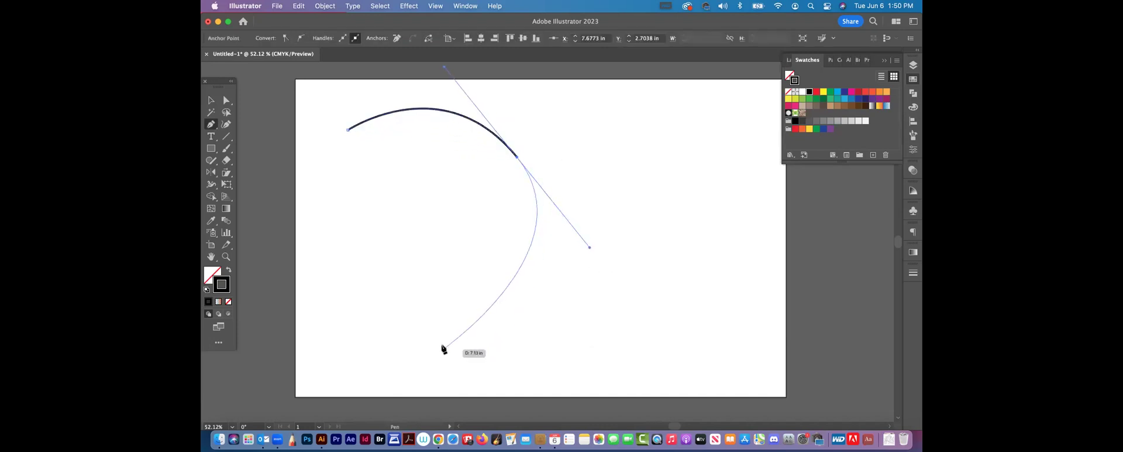
pyautogui.moveTo(487, 308); pyautogui.dragTo(473, 312)
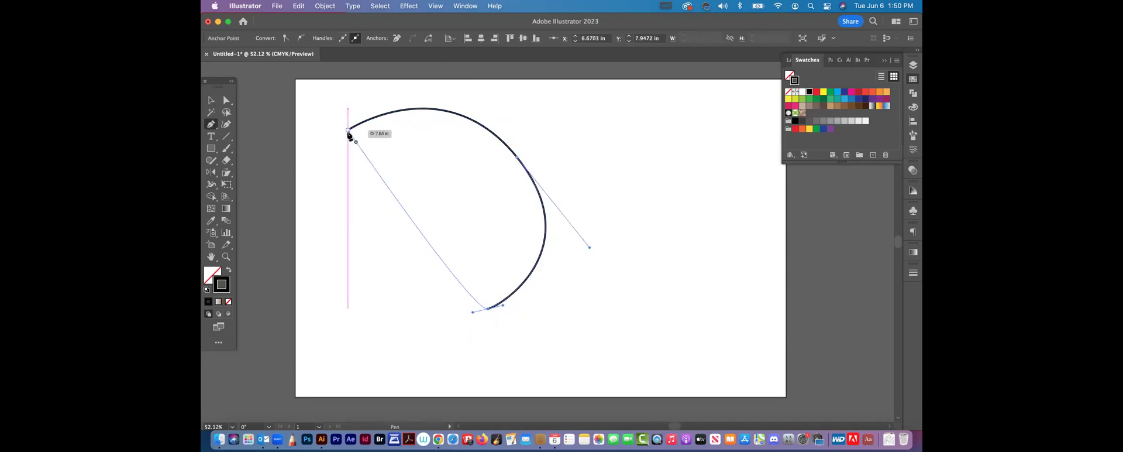
pyautogui.moveTo(363, 306); pyautogui.dragTo(321, 291)
pyautogui.moveTo(348, 129); pyautogui.dragTo(408, 88)
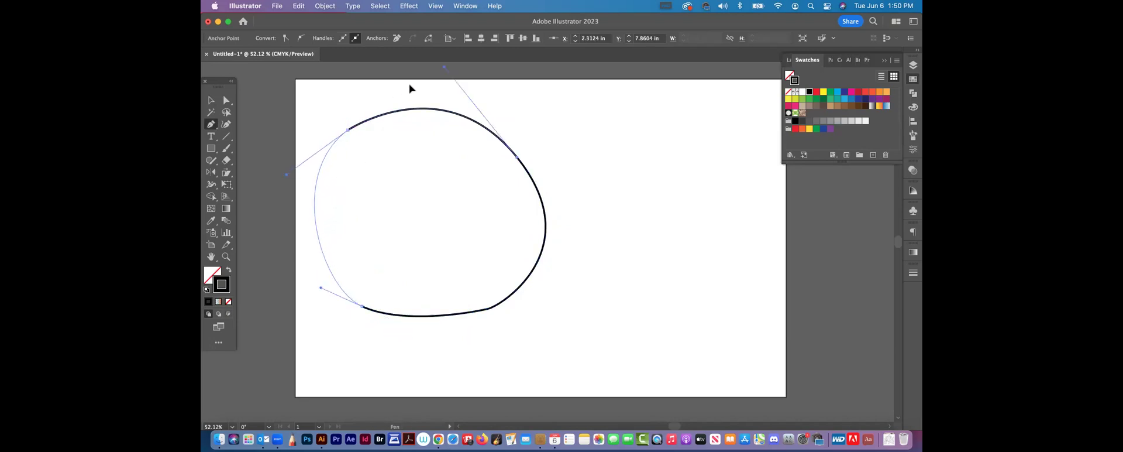
pyautogui.press('v')
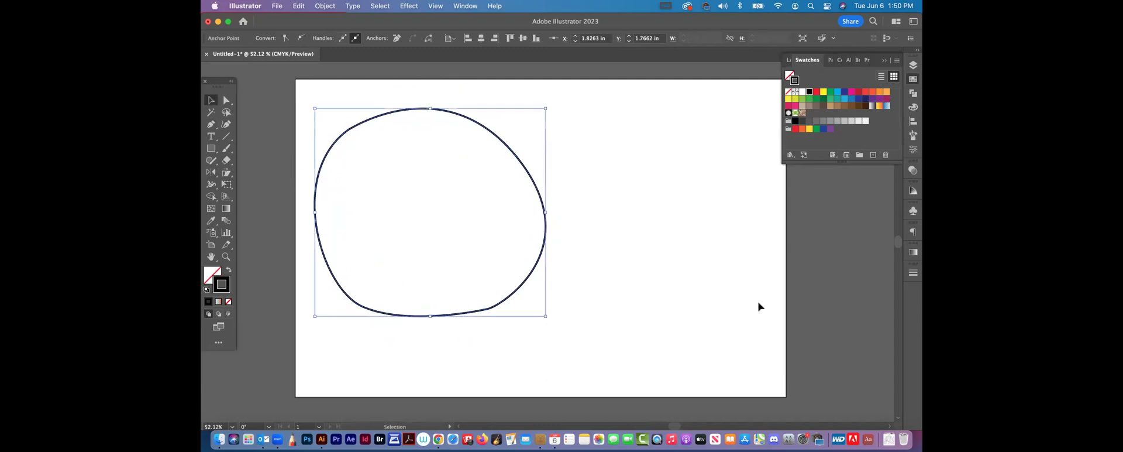
pyautogui.moveTo(581, 135); pyautogui.dragTo(451, 198)
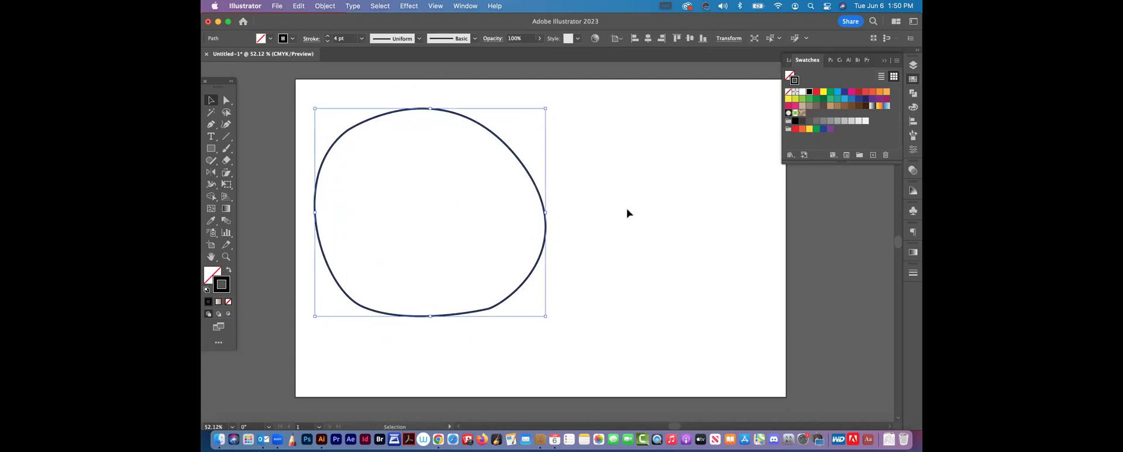
# Step: Try a looping curved path with long handles beside the rounded shape using the Pen tool, and undo it
pyautogui.click(212, 125)
pyautogui.moveTo(546, 127); pyautogui.dragTo(554, 137)
pyautogui.moveTo(600, 98); pyautogui.dragTo(826, 220)
pyautogui.moveTo(711, 198); pyautogui.dragTo(611, 338)
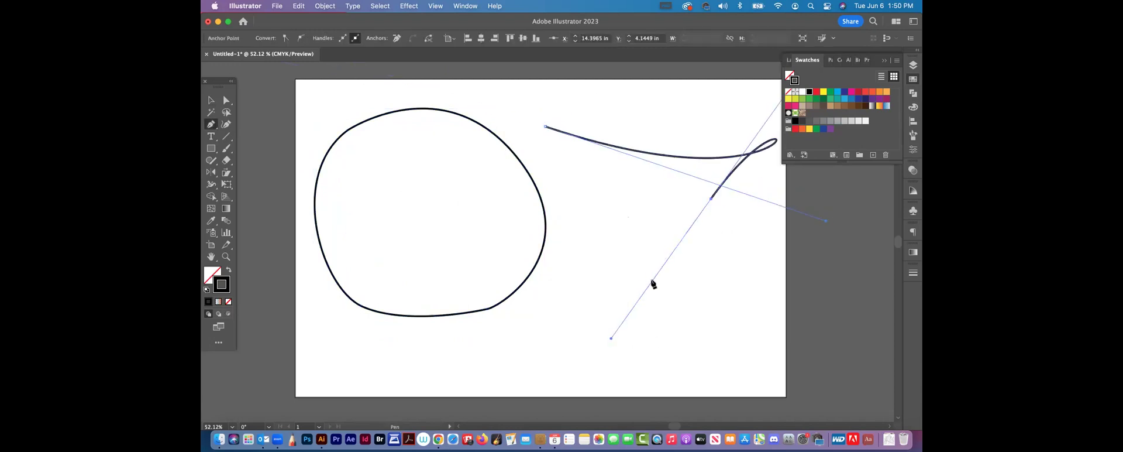
pyautogui.press('super+z')
pyautogui.press('super+z')
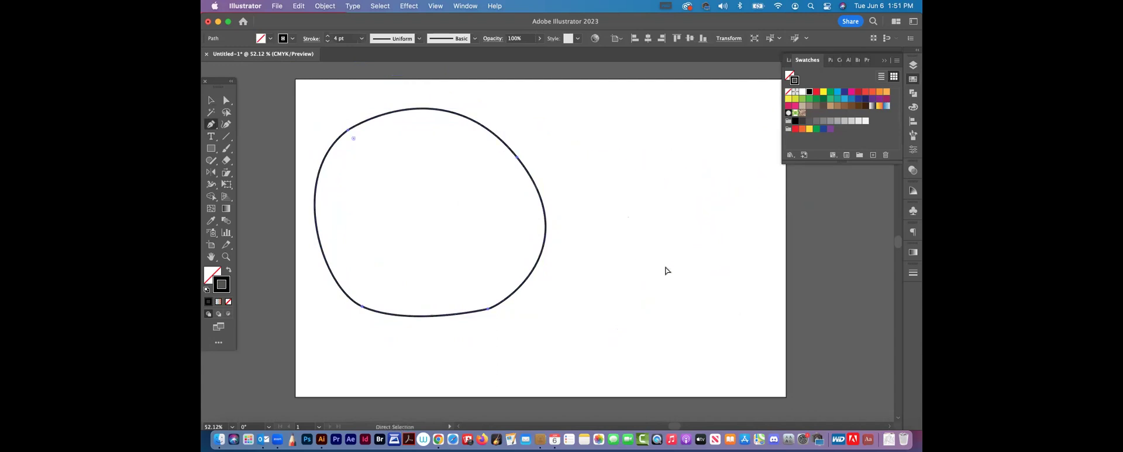
# Step: Draw a closed five-point shape with a curved right side and straight left side, overlapping the rounded shape, with the Pen tool
pyautogui.click(559, 125)
pyautogui.moveTo(702, 202); pyautogui.dragTo(737, 296)
pyautogui.moveTo(641, 320); pyautogui.dragTo(548, 269)
pyautogui.click(548, 268)
pyautogui.click(517, 171)
pyautogui.click(559, 124)
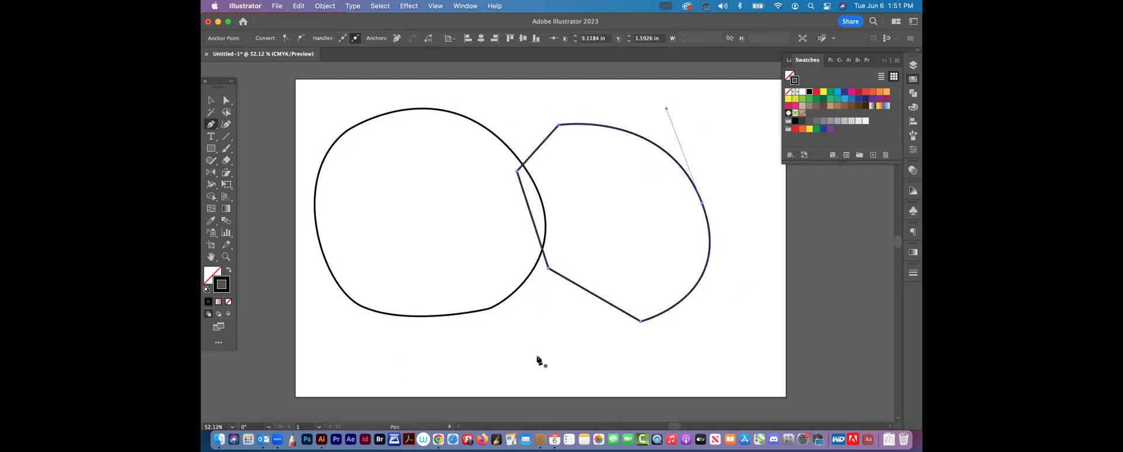
# Step: Select both pen-drawn shapes together and delete them
pyautogui.scroll(1, 208, 126)
pyautogui.click(214, 101)
pyautogui.moveTo(363, 118); pyautogui.dragTo(637, 259)
pyautogui.press('Delete')
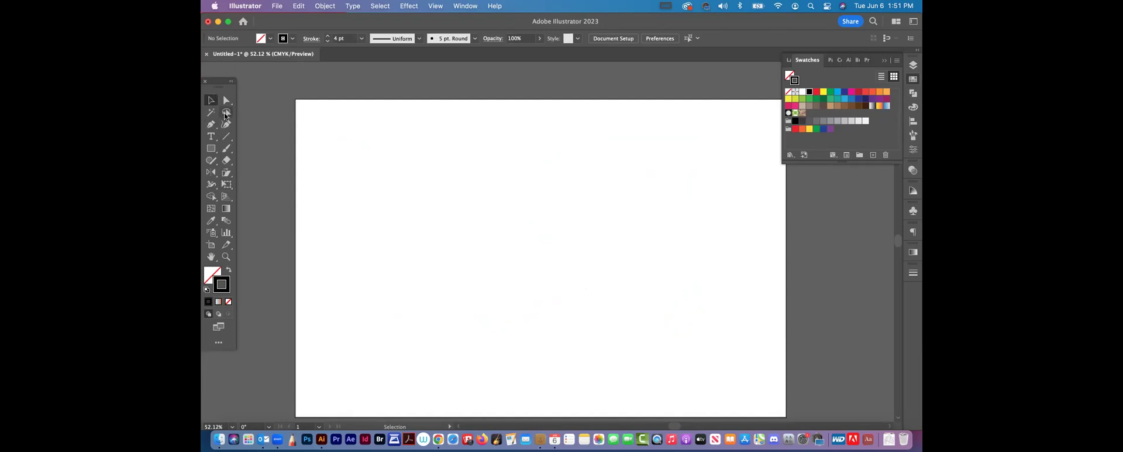
# Step: Try an open wavy path across the artboard with the Pen tool, and delete it
pyautogui.click(212, 126)
pyautogui.click(336, 201)
pyautogui.moveTo(465, 251); pyautogui.dragTo(523, 233)
pyautogui.moveTo(678, 196); pyautogui.dragTo(774, 209)
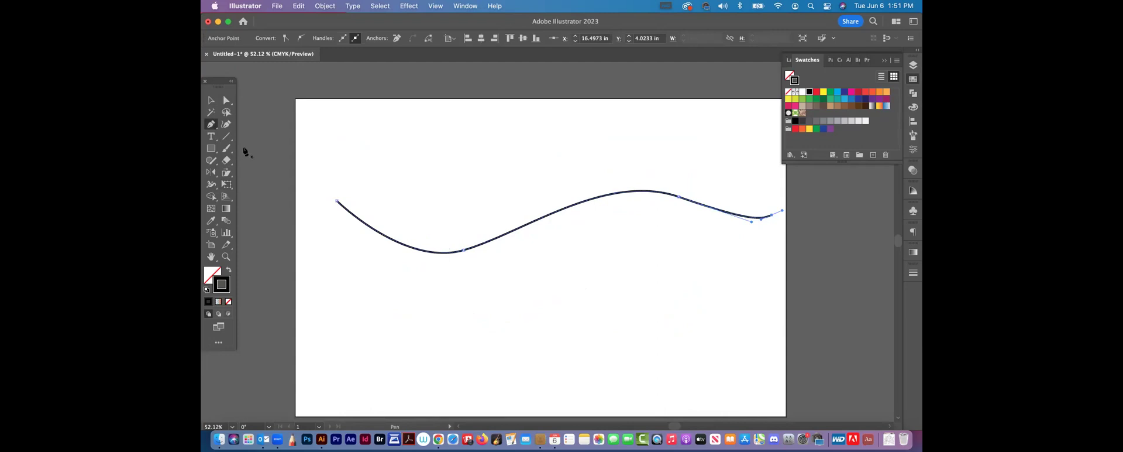
pyautogui.press('BackSpace')
# Step: Draw an open wavy path of five anchor points across the artboard, mixing curved and corner points, and deselect it
pyautogui.click(317, 208)
pyautogui.moveTo(407, 207); pyautogui.dragTo(455, 230)
pyautogui.click(568, 245)
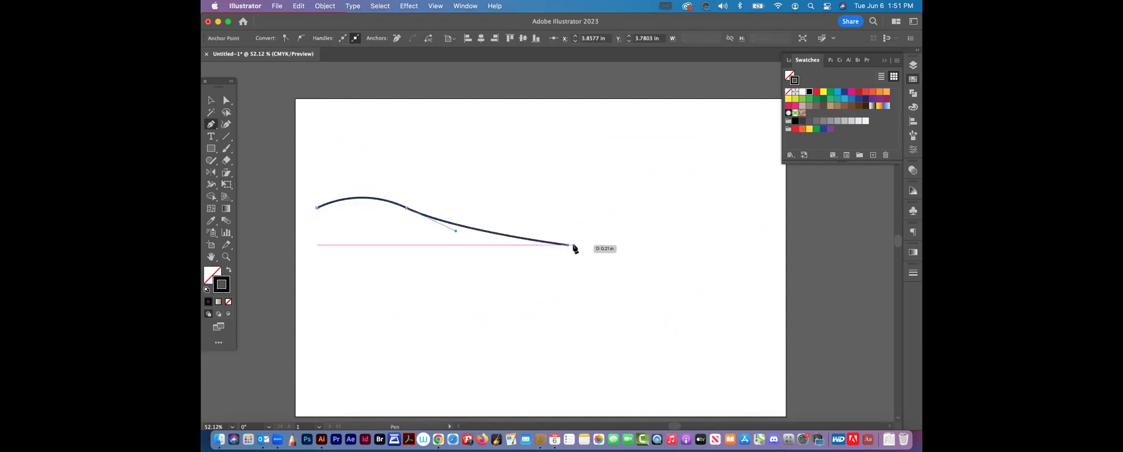
pyautogui.moveTo(686, 224); pyautogui.dragTo(762, 187)
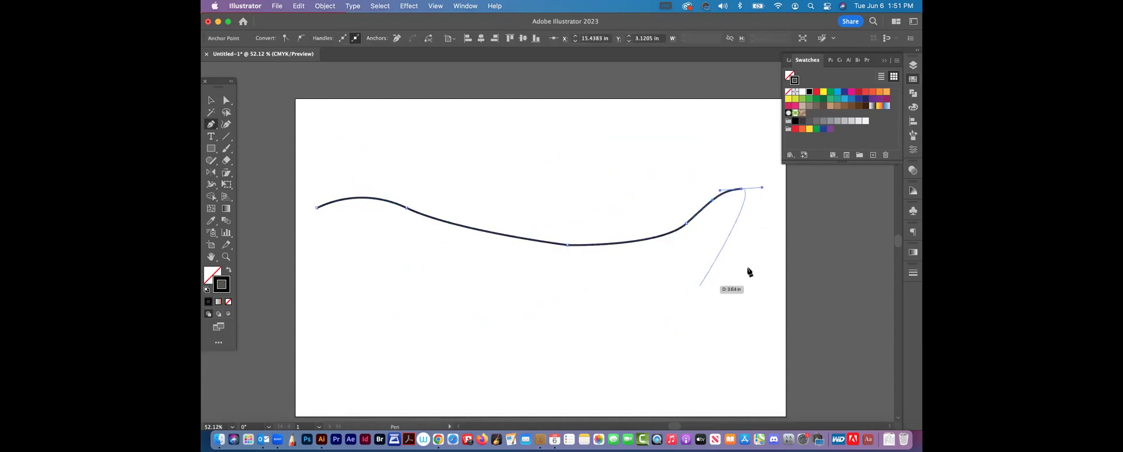
pyautogui.press('v')
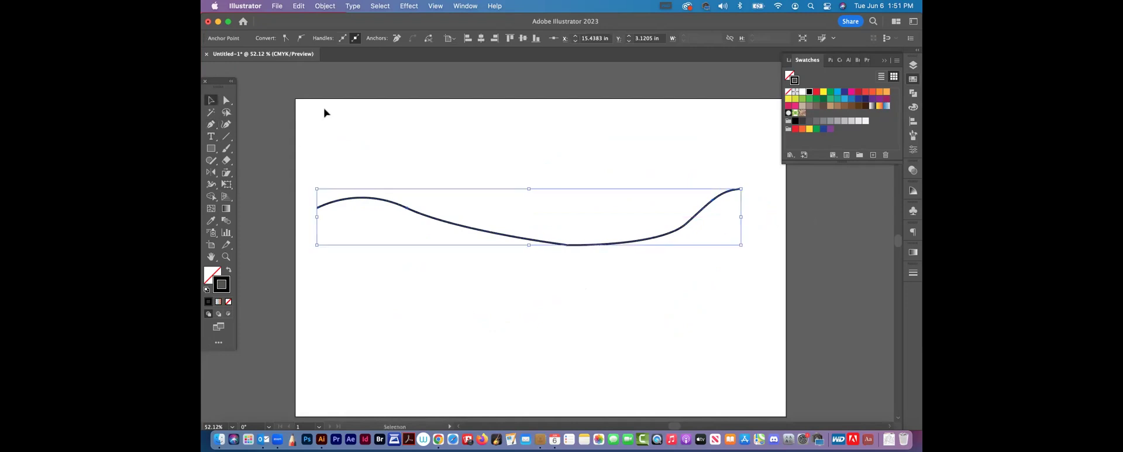
pyautogui.click(524, 274)
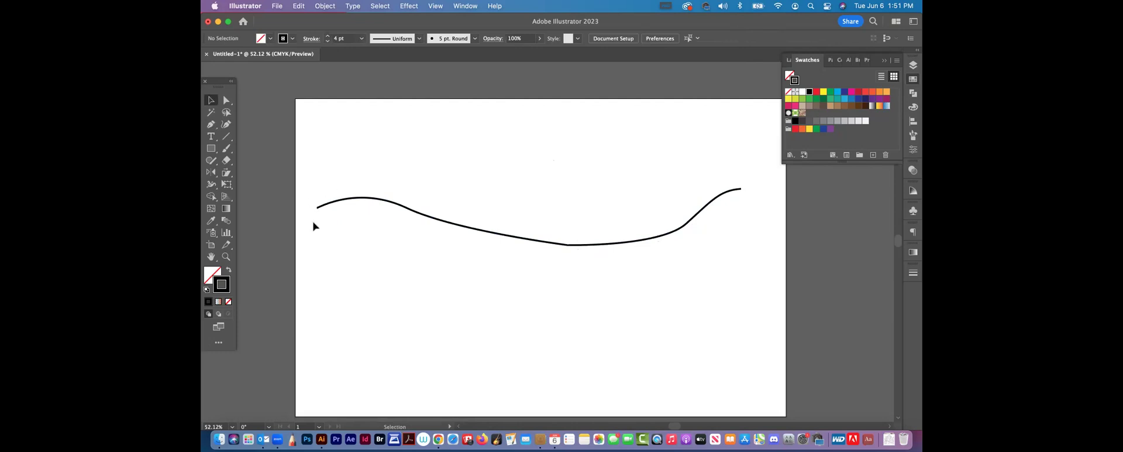
# Step: Even out the bends and corner of the wavy path along its whole length with the Smooth tool
pyautogui.moveTo(550, 334); pyautogui.dragTo(342, 218)
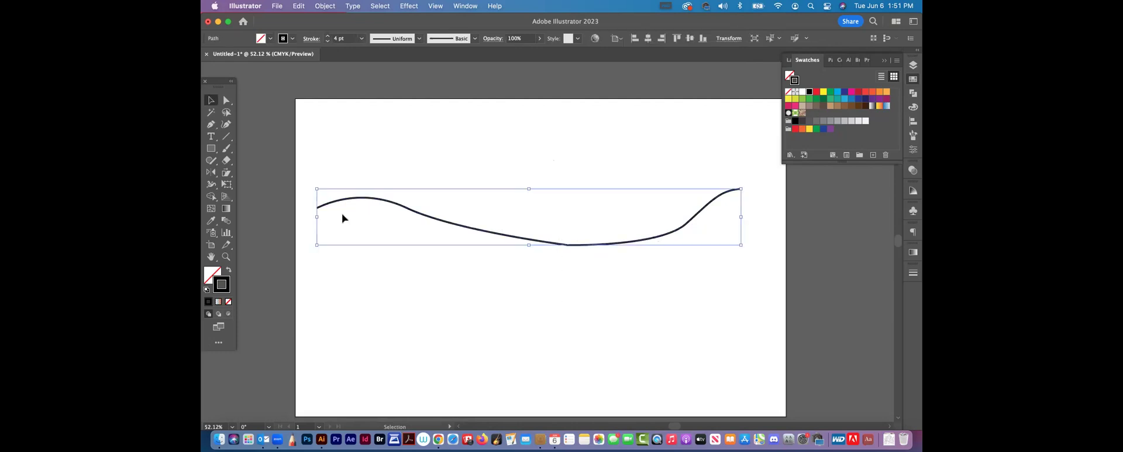
pyautogui.click(225, 149)
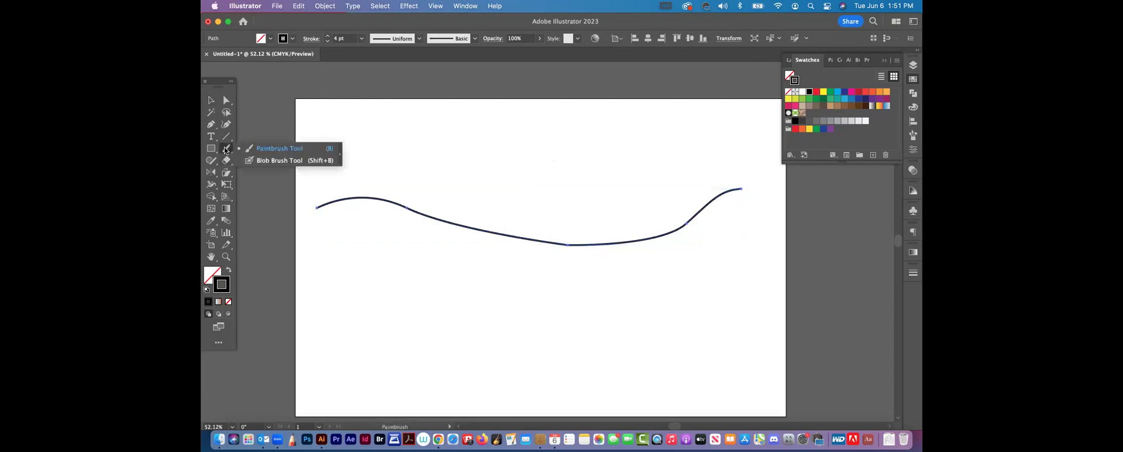
pyautogui.click(212, 161)
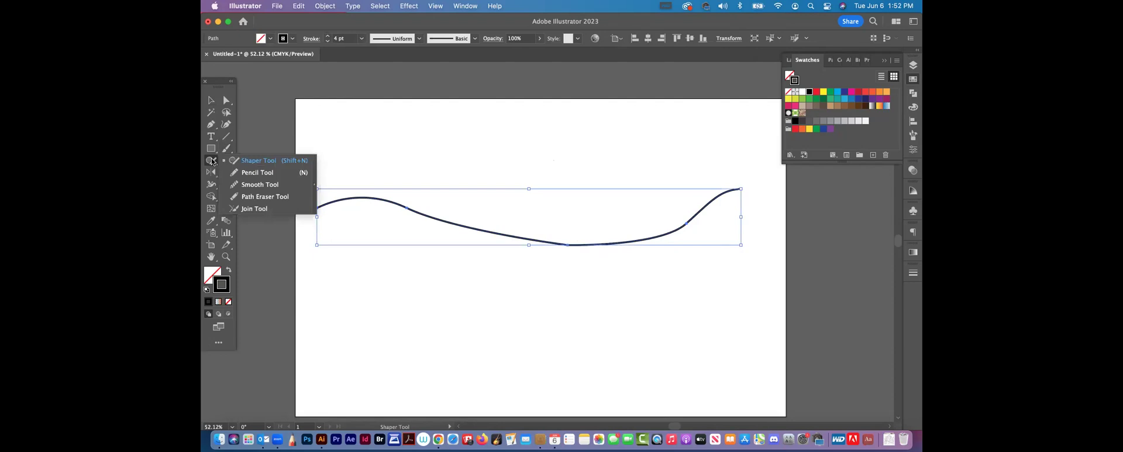
pyautogui.click(239, 185)
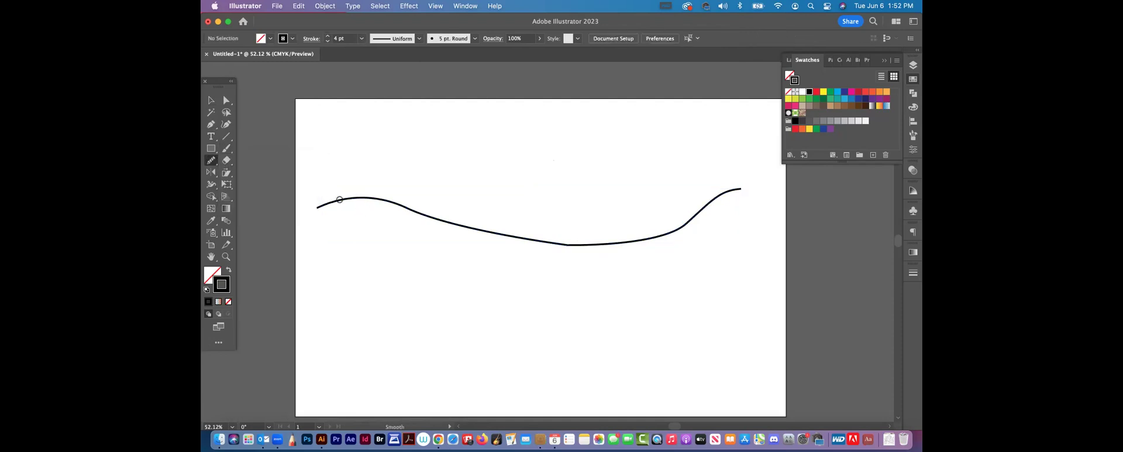
pyautogui.scroll(-3, 654, 208)
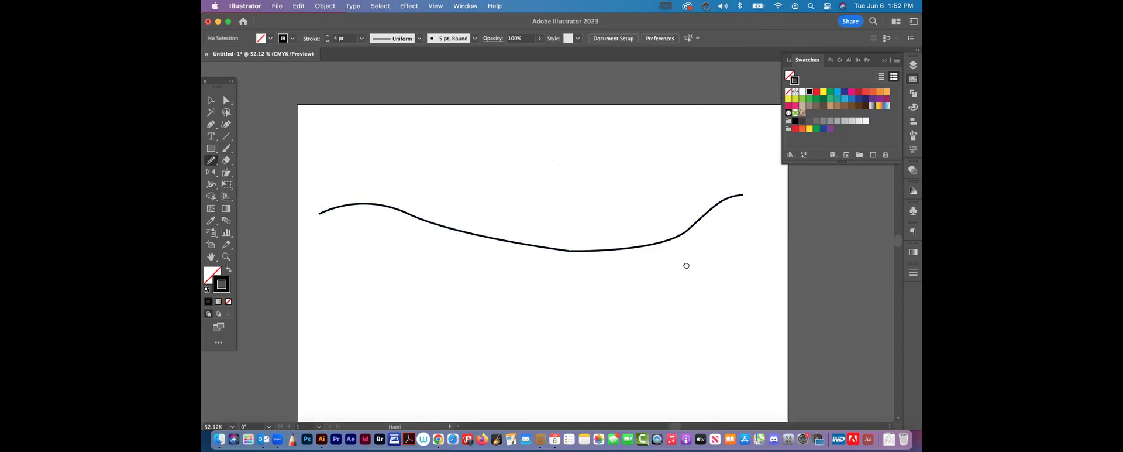
pyautogui.keyDown('super'); pyautogui.click(659, 176); pyautogui.keyUp('super')
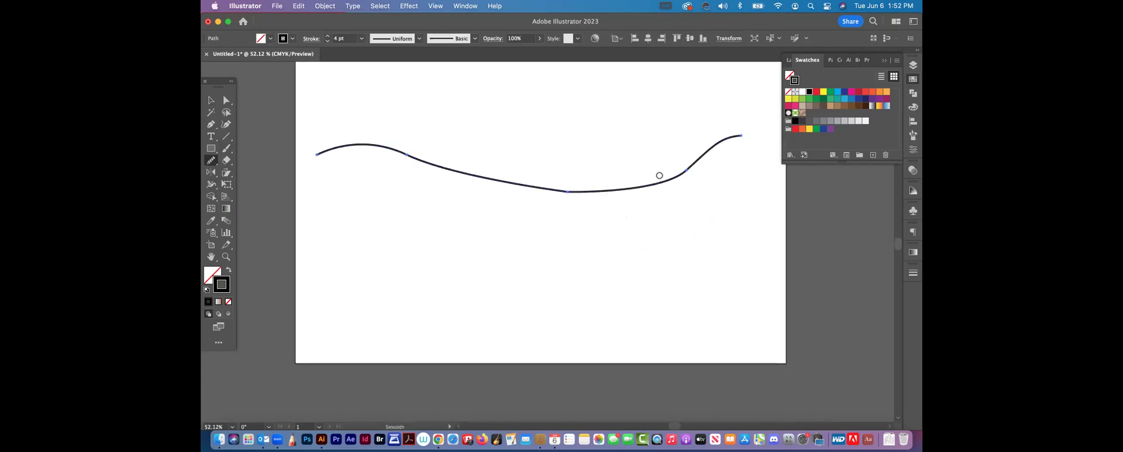
pyautogui.moveTo(705, 156)
pyautogui.mouseDown()
pyautogui.moveTo(583, 185)
pyautogui.moveTo(452, 152)
pyautogui.moveTo(488, 179)
pyautogui.mouseUp()
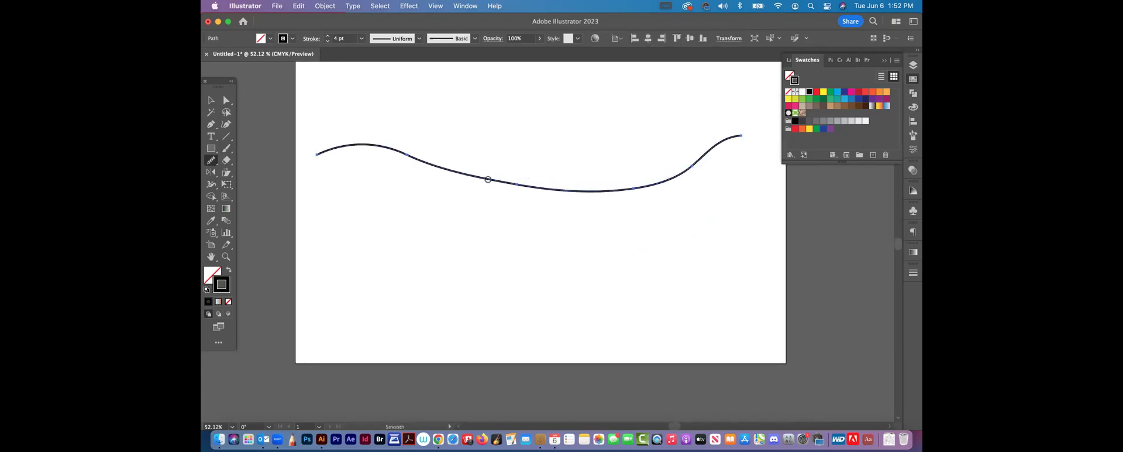
pyautogui.moveTo(349, 146)
pyautogui.mouseDown()
pyautogui.moveTo(507, 182)
pyautogui.moveTo(620, 192)
pyautogui.moveTo(766, 145)
pyautogui.mouseUp()
pyautogui.moveTo(696, 156)
pyautogui.mouseDown()
pyautogui.moveTo(527, 197)
pyautogui.moveTo(331, 143)
pyautogui.moveTo(284, 166)
pyautogui.moveTo(356, 169)
pyautogui.moveTo(409, 143)
pyautogui.moveTo(514, 176)
pyautogui.moveTo(625, 192)
pyautogui.moveTo(714, 125)
pyautogui.mouseUp()
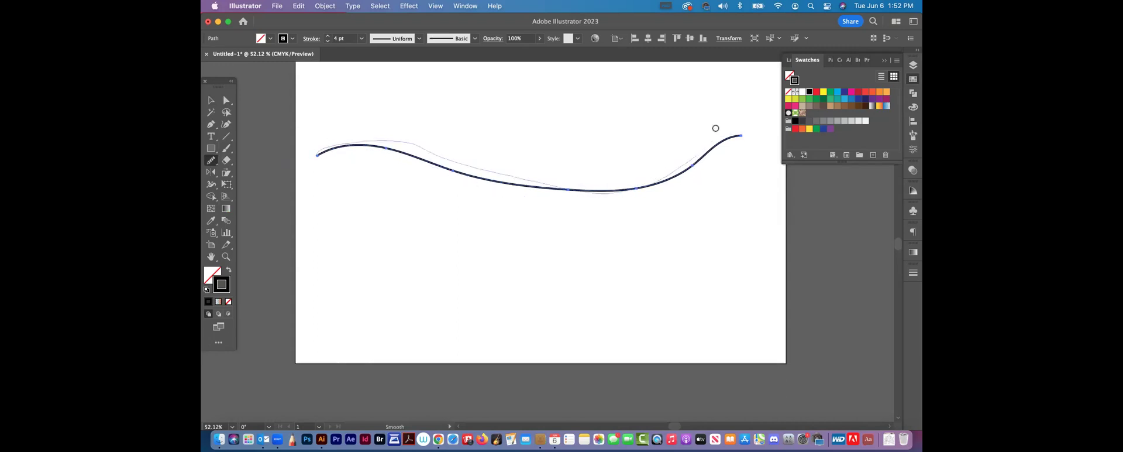
# Step: Deselect the smoothed path to check it, and delete it from the artboard
pyautogui.click(210, 101)
pyautogui.click(462, 121)
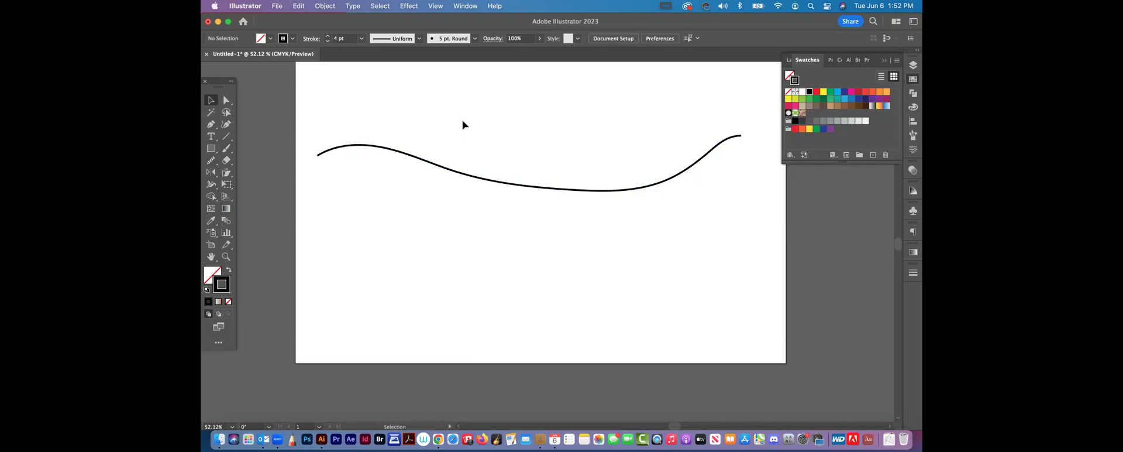
pyautogui.moveTo(534, 156); pyautogui.dragTo(574, 225)
pyautogui.press('Delete')
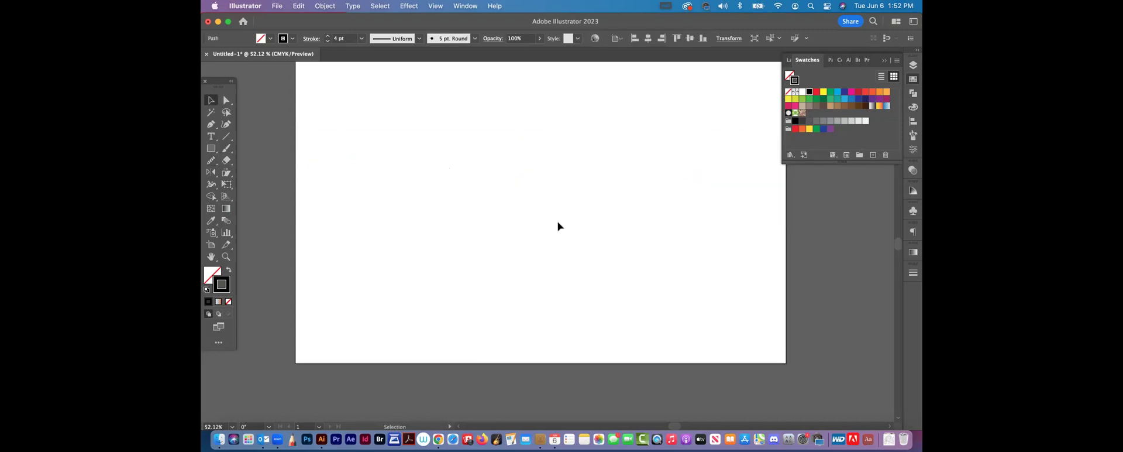
# Step: Draw an open wavy path of four anchor points across the artboard with the Pen tool, dragging the points after the first into curves
pyautogui.click(212, 124)
pyautogui.click(332, 184)
pyautogui.moveTo(420, 149); pyautogui.dragTo(470, 174)
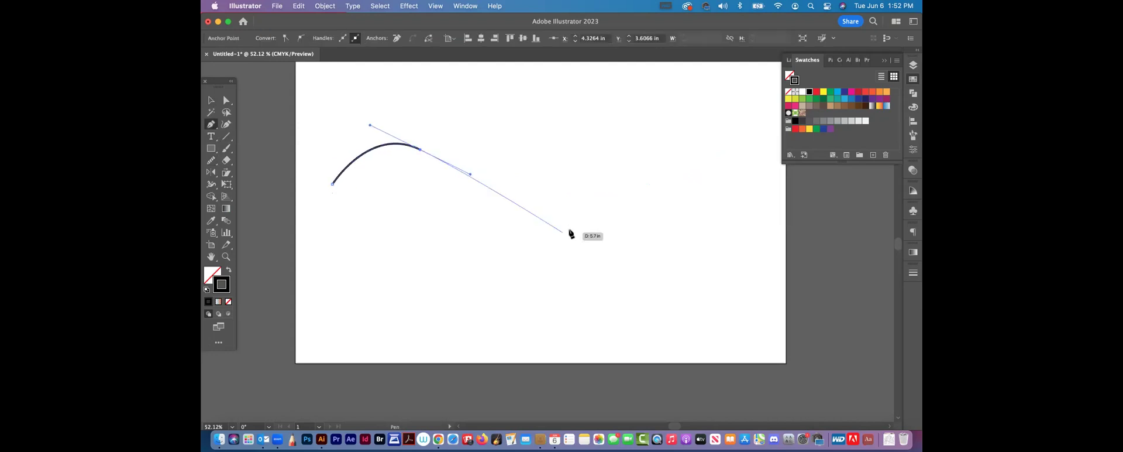
pyautogui.moveTo(560, 221); pyautogui.dragTo(634, 184)
pyautogui.moveTo(701, 141); pyautogui.dragTo(775, 170)
# Step: Even out the wavy path from its first crest along the curve with the Smooth tool, and leave the path selected
pyautogui.click(212, 159)
pyautogui.moveTo(361, 154)
pyautogui.mouseDown()
pyautogui.moveTo(410, 148)
pyautogui.moveTo(463, 198)
pyautogui.moveTo(611, 175)
pyautogui.moveTo(604, 186)
pyautogui.moveTo(620, 170)
pyautogui.mouseUp()
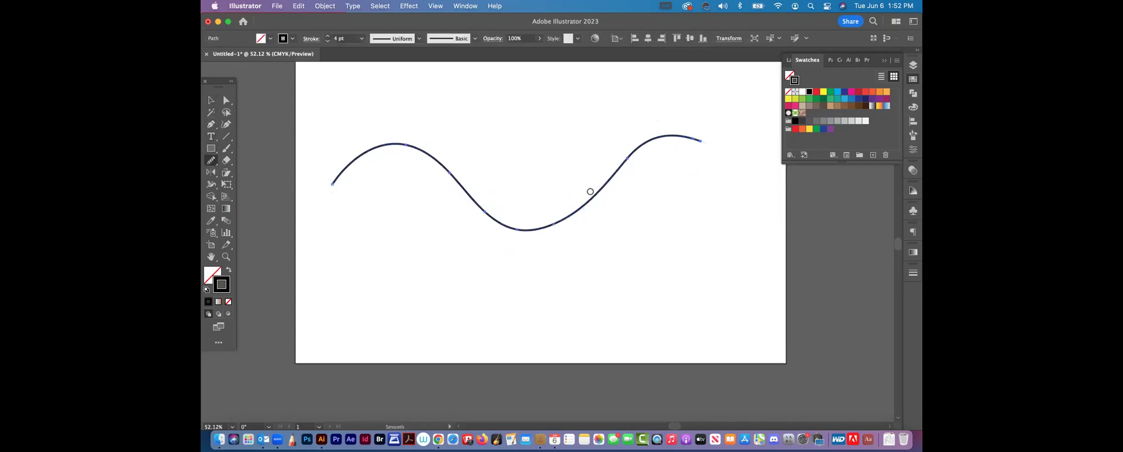
pyautogui.moveTo(376, 143)
pyautogui.mouseDown()
pyautogui.moveTo(541, 215)
pyautogui.moveTo(654, 125)
pyautogui.moveTo(596, 211)
pyautogui.moveTo(495, 207)
pyautogui.moveTo(409, 150)
pyautogui.moveTo(323, 189)
pyautogui.mouseUp()
pyautogui.press('v')
pyautogui.click(571, 324)
pyautogui.click(351, 164)
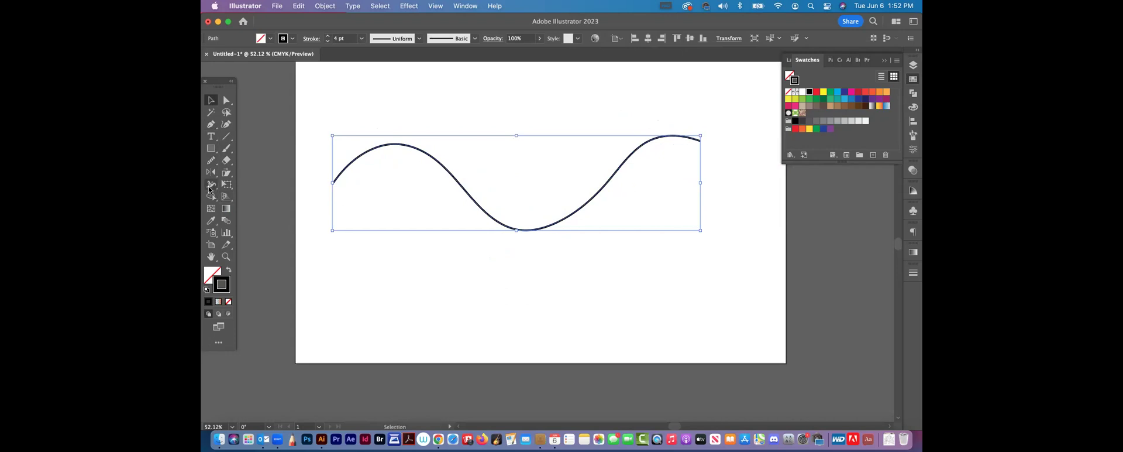
# Step: Widen the stroke at the path's middle trough to about 0.15 in with the Width tool, and taper its left end to a point
pyautogui.click(212, 185)
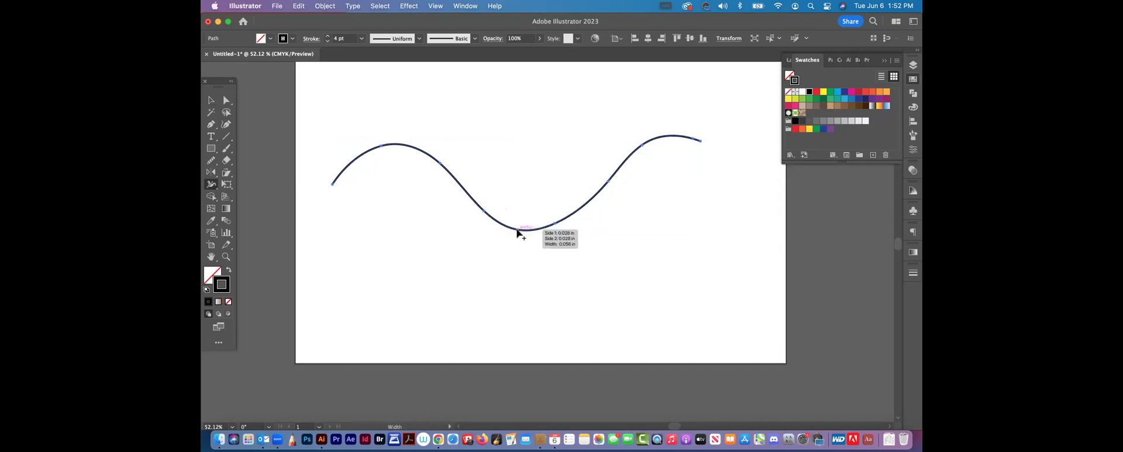
pyautogui.moveTo(518, 233); pyautogui.dragTo(517, 233)
pyautogui.click(226, 256)
pyautogui.moveTo(296, 165)
pyautogui.mouseDown()
pyautogui.moveTo(585, 284)
pyautogui.moveTo(539, 279)
pyautogui.mouseUp()
pyautogui.hotkey('shift', 'w')
# Step: Taper the stroke at the path's right end to a point with the Width tool
pyautogui.press('space')
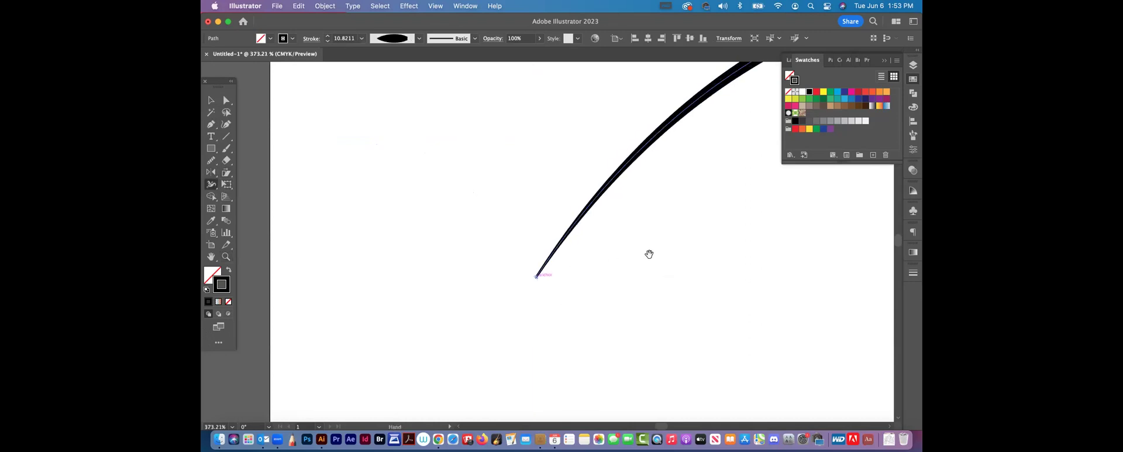
pyautogui.scroll(5, 647, 249)
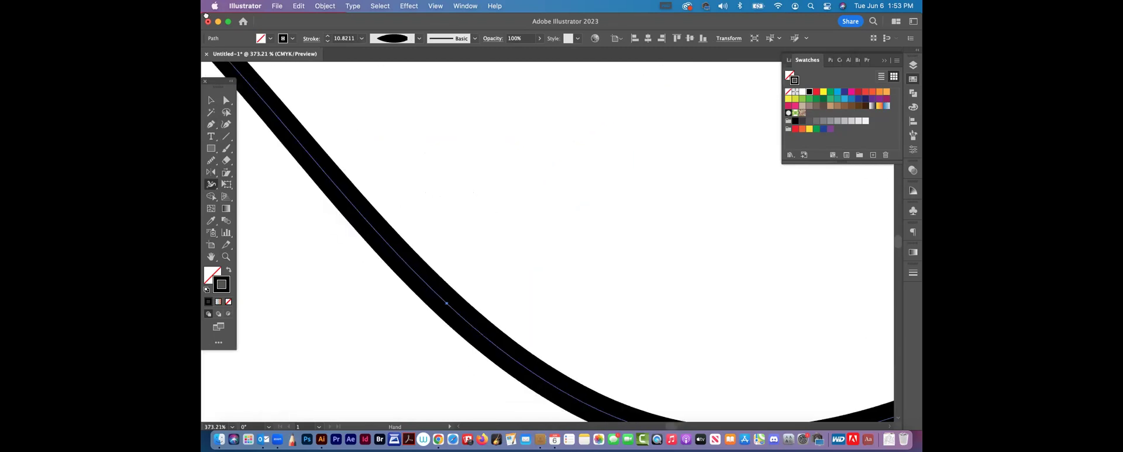
pyautogui.scroll(-5, 620, 172)
pyautogui.hscroll(3, 570, 319)
pyautogui.hscroll(-3, 606, 221)
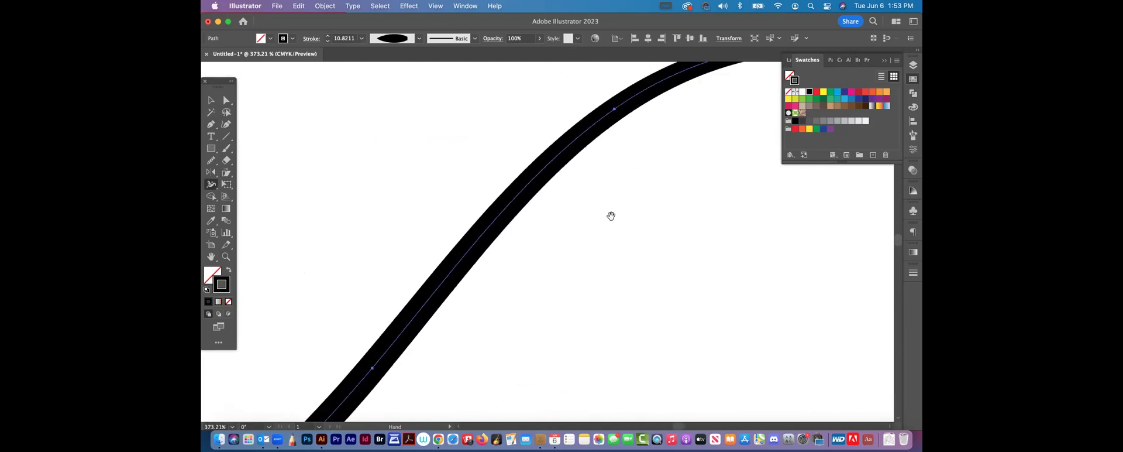
pyautogui.scroll(5, 449, 271)
pyautogui.hscroll(3, 607, 206)
pyautogui.moveTo(587, 206); pyautogui.dragTo(588, 198)
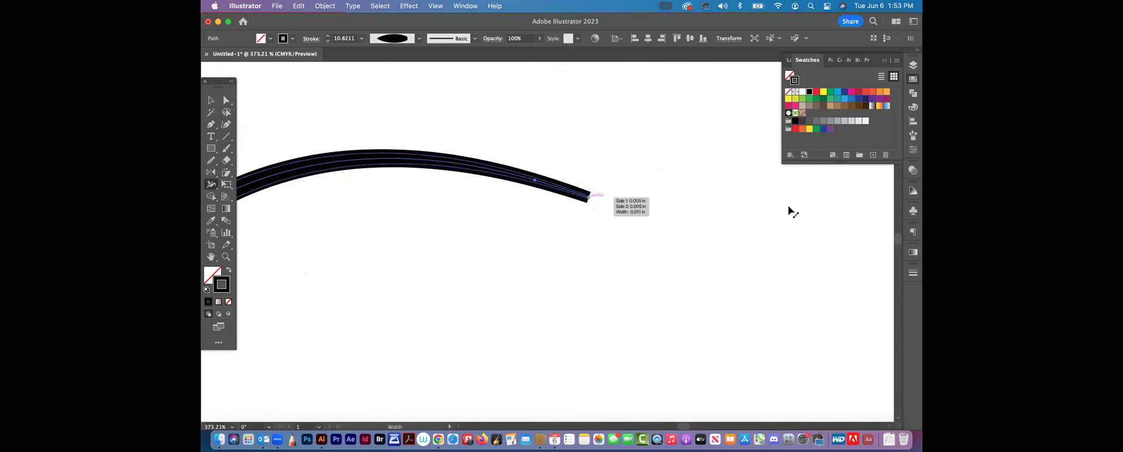
# Step: Deselect the tapered path and examine its stroke across the whole artboard
pyautogui.hscroll(-6, 712, 193)
pyautogui.scroll(-2, 712, 193)
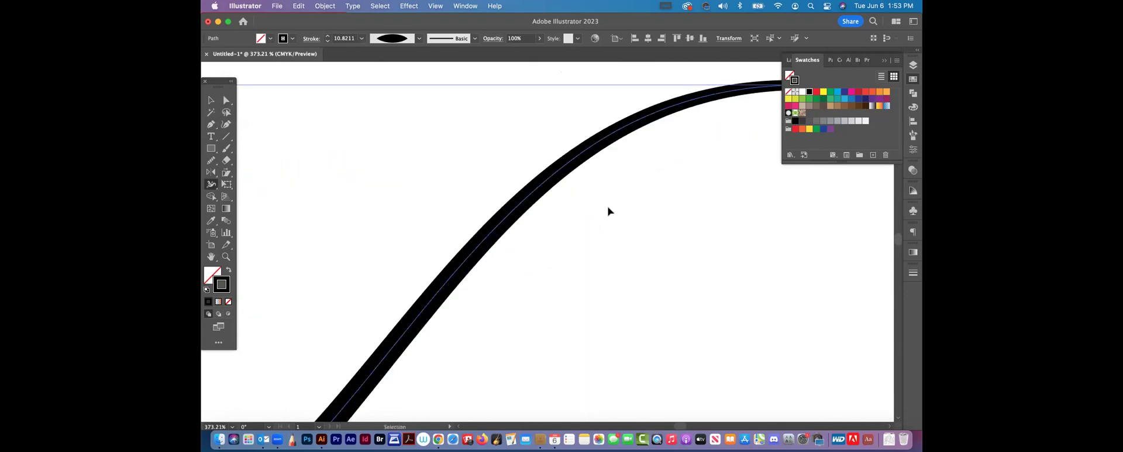
pyautogui.scroll(-10, 608, 211)
pyautogui.click(217, 103)
pyautogui.click(496, 100)
pyautogui.press('super+equal')
pyautogui.press('super+equal')
pyautogui.press('super+equal')
pyautogui.press('super+equal')
pyautogui.press('super+minus')
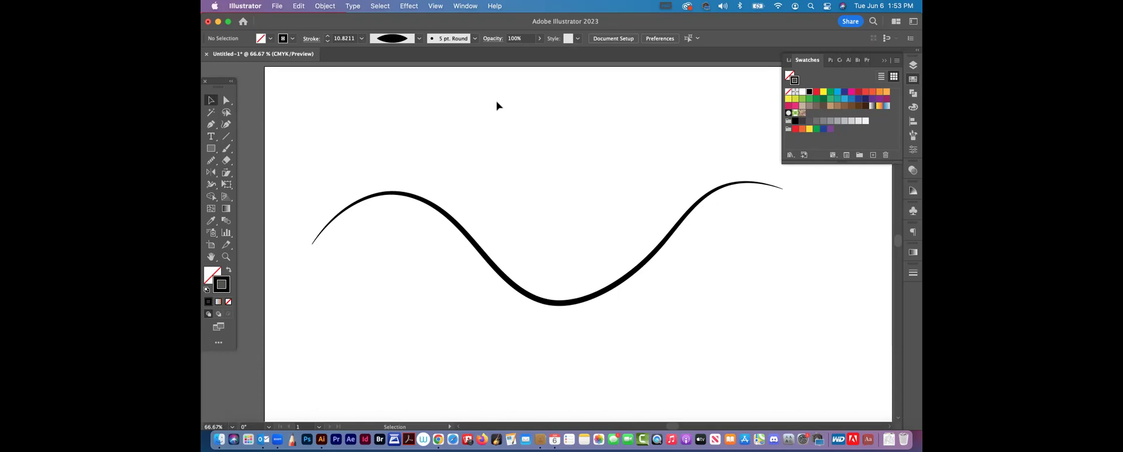
# Step: Smooth the tapered path from its middle trough up to the right crest with the Smooth tool, and deselect it
pyautogui.moveTo(407, 152); pyautogui.dragTo(468, 287)
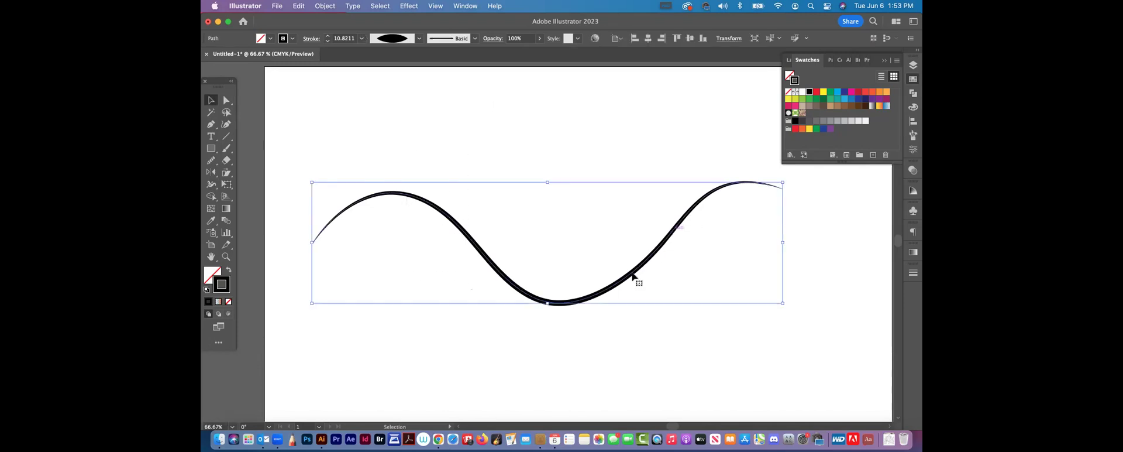
pyautogui.click(211, 160)
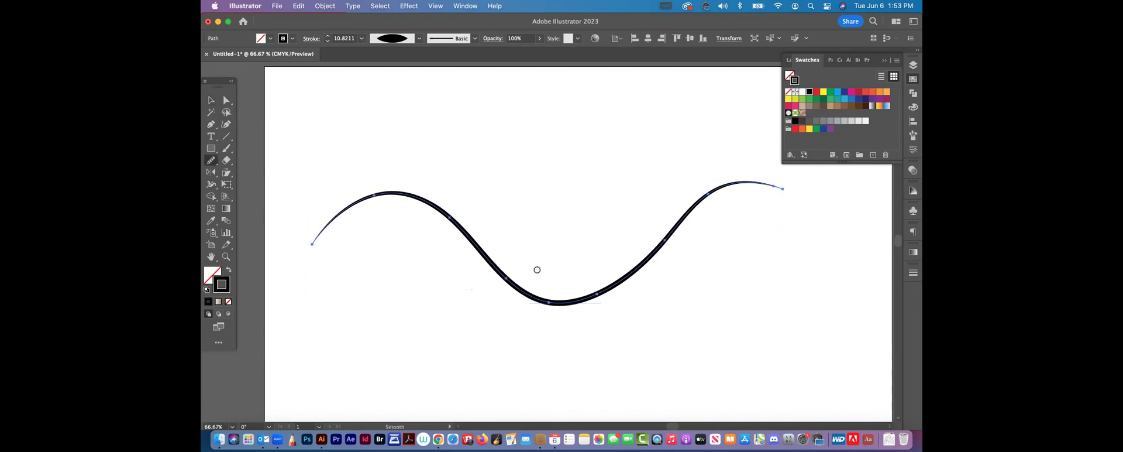
pyautogui.moveTo(491, 260)
pyautogui.mouseDown()
pyautogui.moveTo(580, 297)
pyautogui.moveTo(709, 203)
pyautogui.mouseUp()
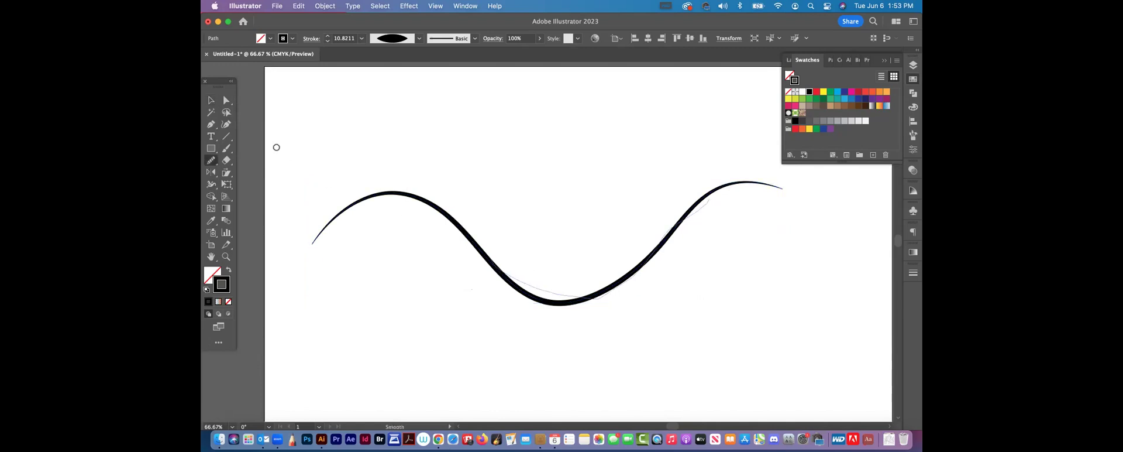
pyautogui.click(211, 100)
pyautogui.click(378, 111)
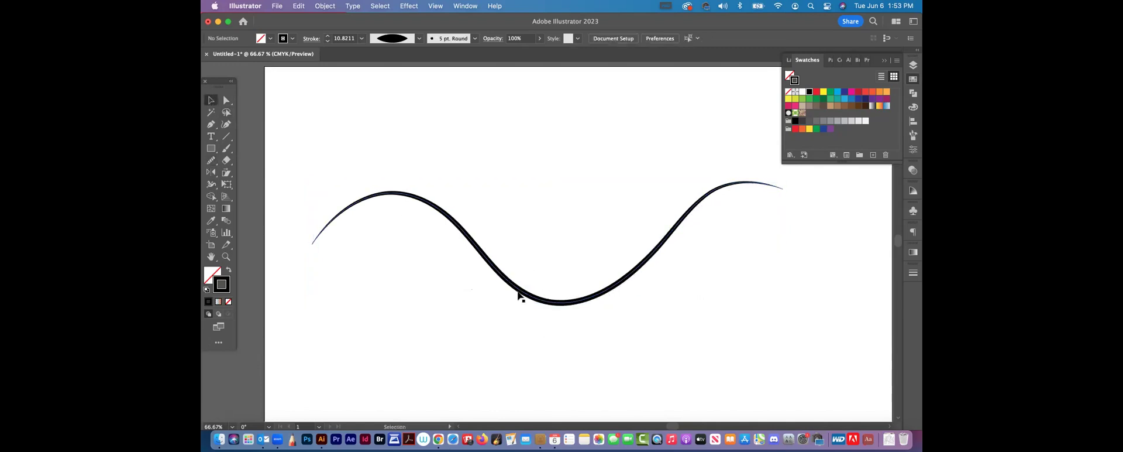
# Step: Select the path and widen its stroke symmetrically at the middle trough to about 28.7 pt with the Width tool
pyautogui.click(226, 256)
pyautogui.moveTo(557, 304); pyautogui.dragTo(650, 364)
pyautogui.click(211, 100)
pyautogui.press('super+a')
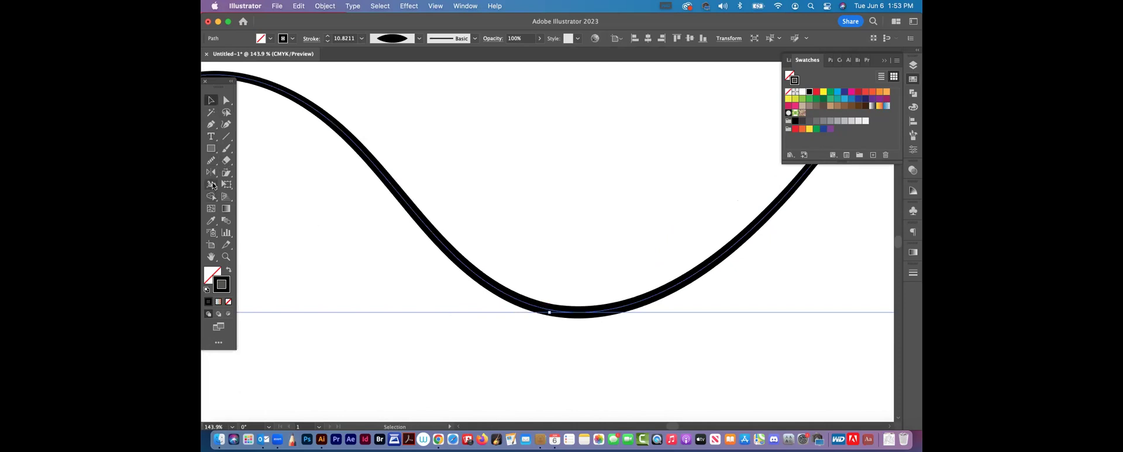
pyautogui.press('super+1')
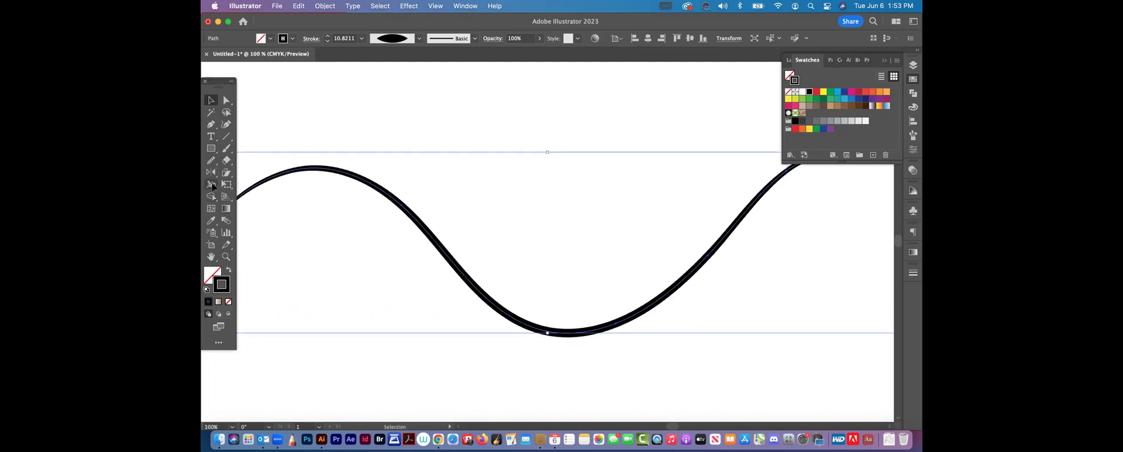
pyautogui.hotkey('shift', 'w')
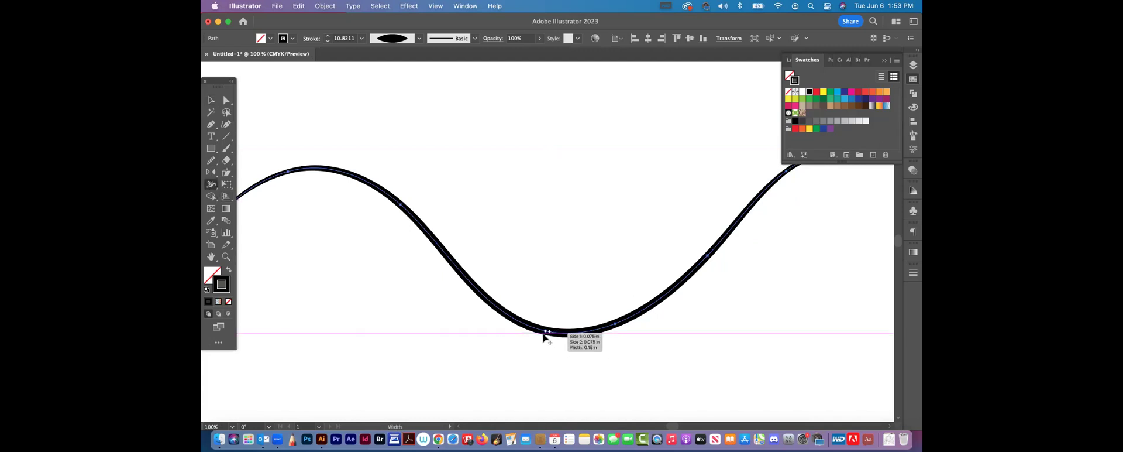
pyautogui.click(226, 257)
pyautogui.moveTo(635, 370); pyautogui.dragTo(731, 391)
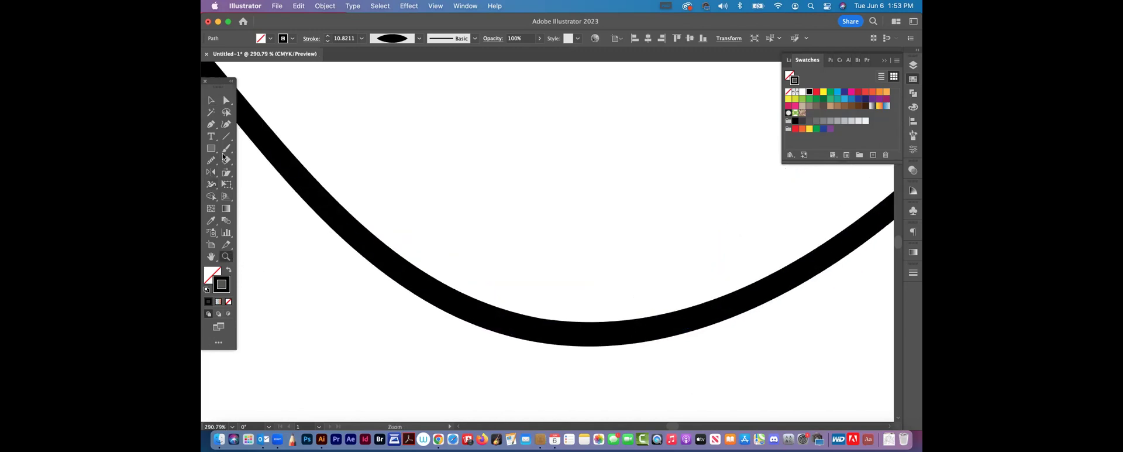
pyautogui.hotkey('shift', 'w')
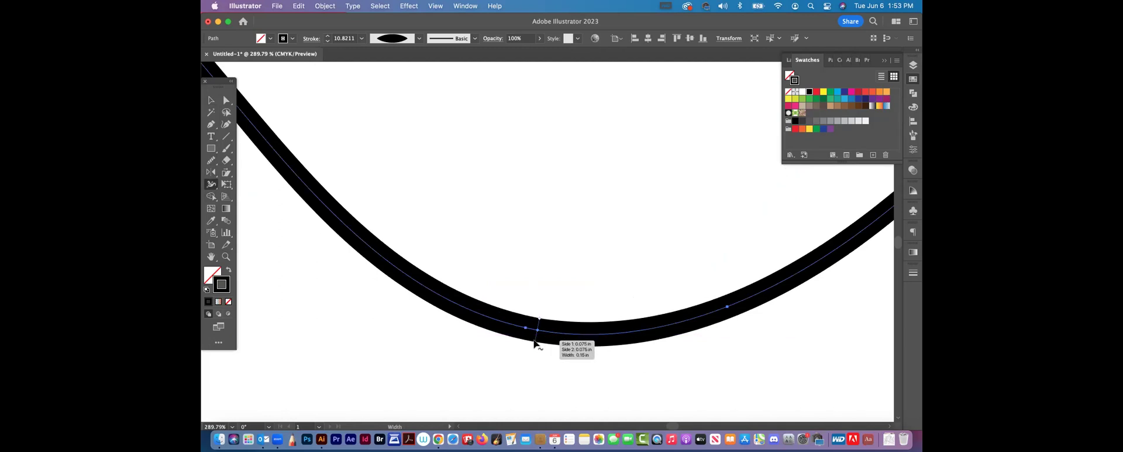
pyautogui.moveTo(534, 341); pyautogui.dragTo(534, 361)
# Step: Try narrowing the stroke just right of the trough with the Width tool, check it deselected, and restore the previous width profile
pyautogui.press('super')
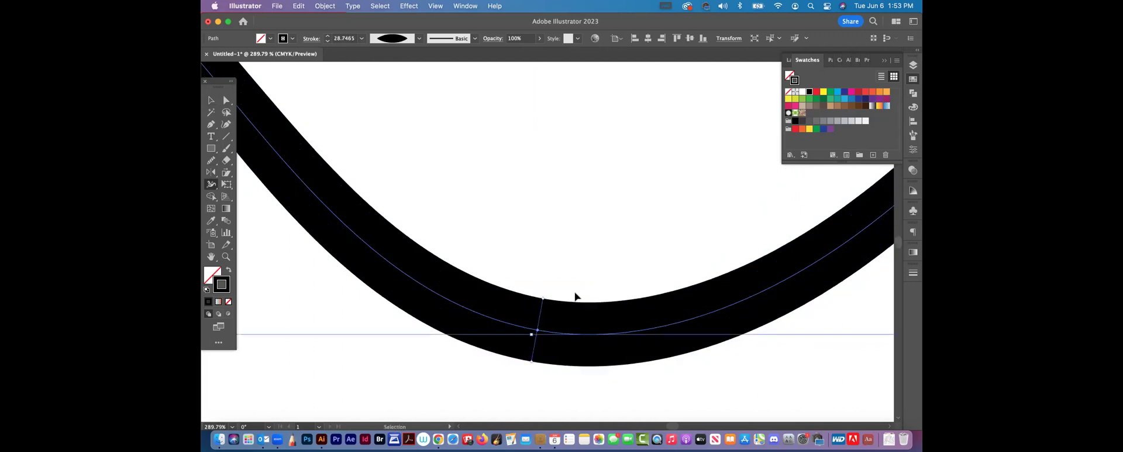
pyautogui.press('super+1')
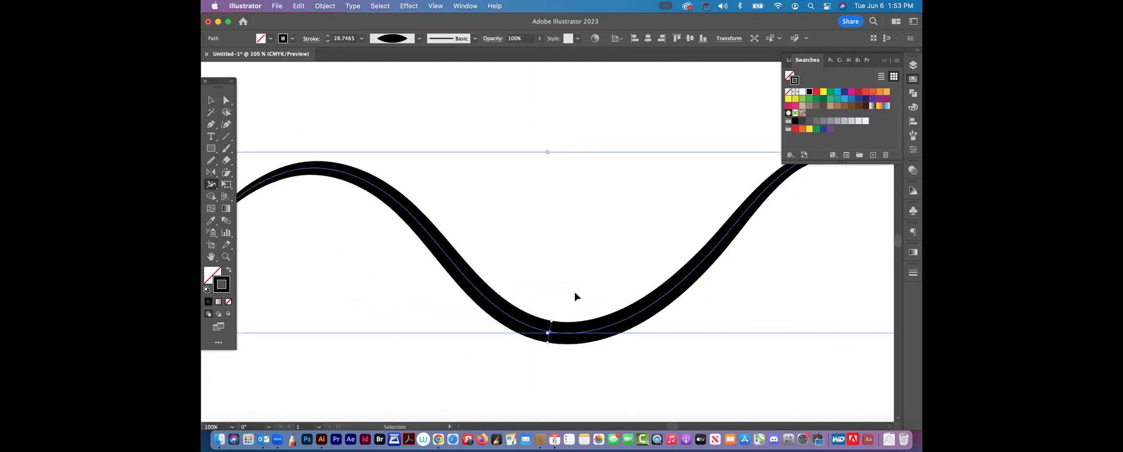
pyautogui.press('super+minus')
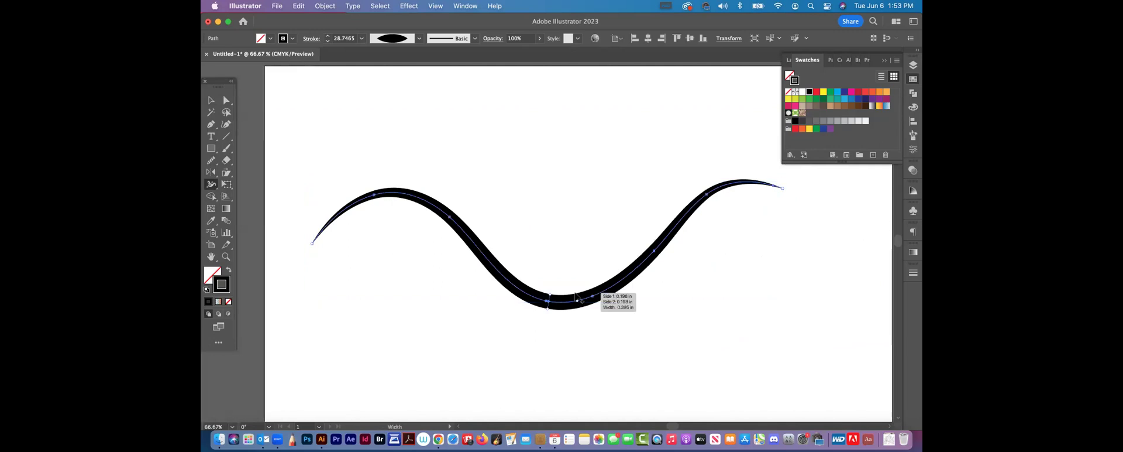
pyautogui.moveTo(577, 295); pyautogui.dragTo(578, 296)
pyautogui.press('v')
pyautogui.click(414, 121)
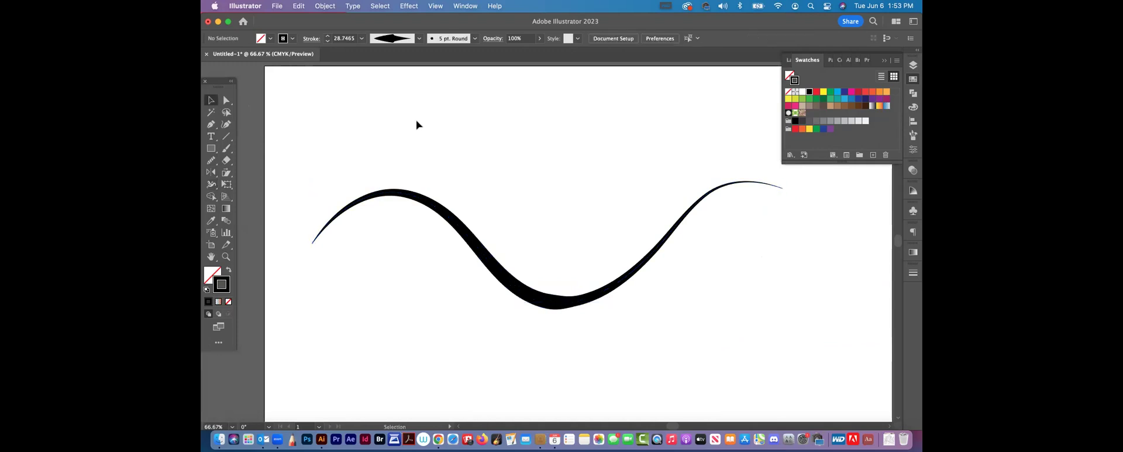
pyautogui.press('super+a')
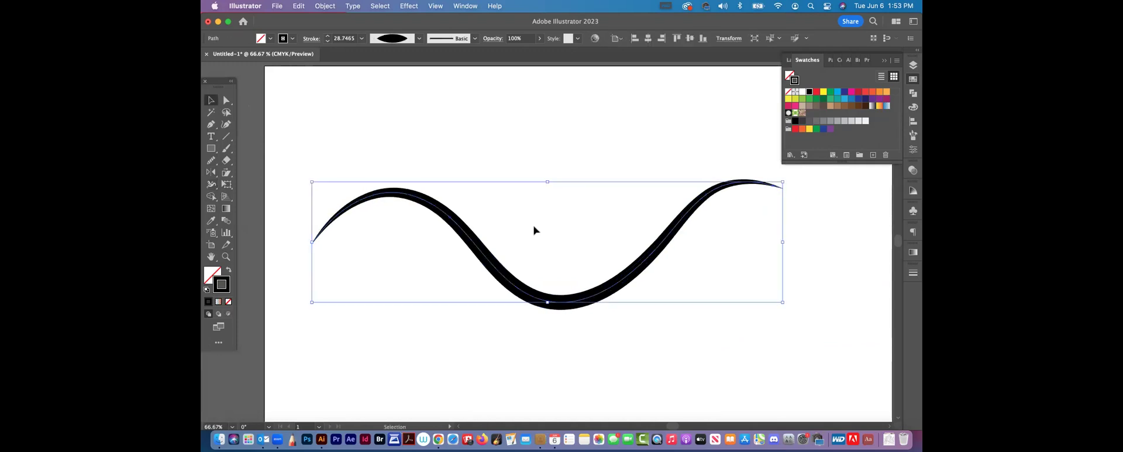
# Step: Reduce the stroke at the middle trough to about 13.9 pt with the Width tool, and deselect the path
pyautogui.click(210, 186)
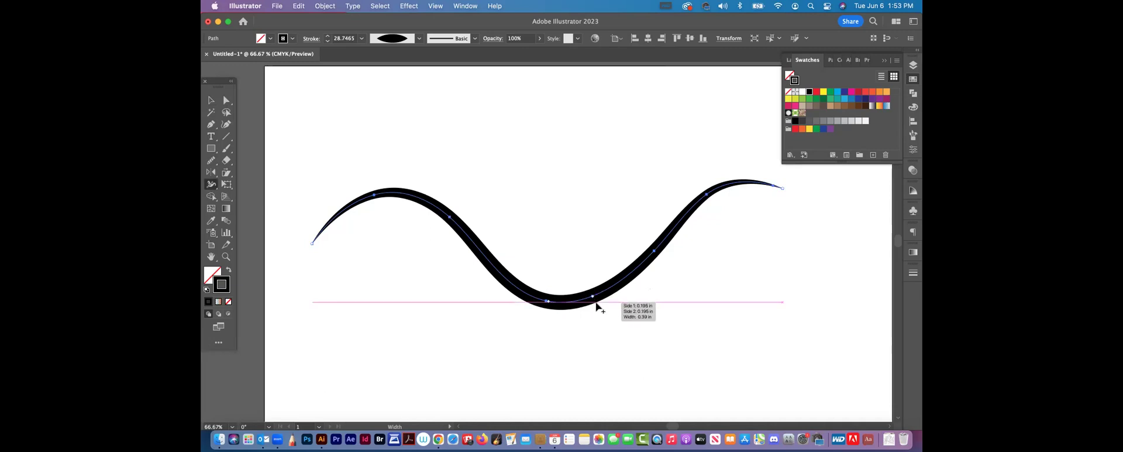
pyautogui.moveTo(552, 307); pyautogui.dragTo(551, 305)
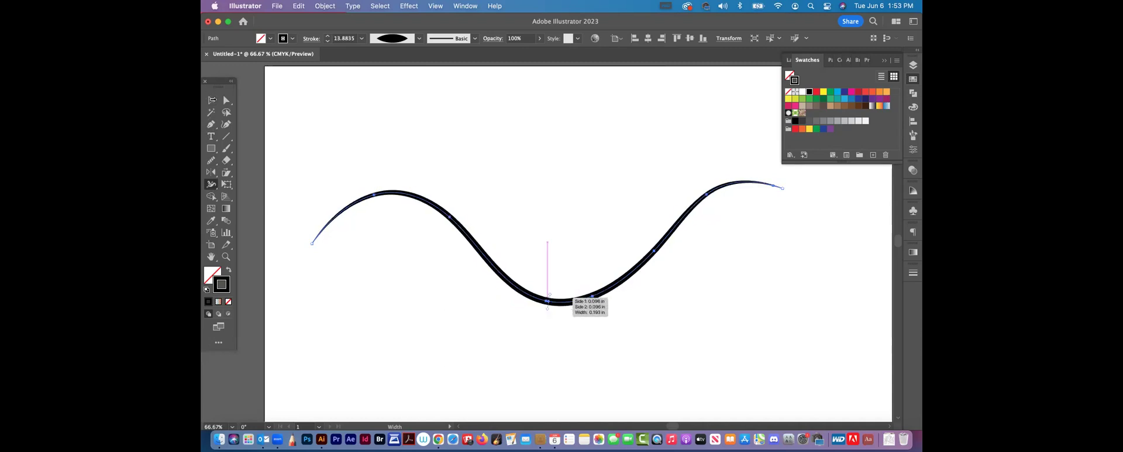
pyautogui.press('v')
pyautogui.click(371, 120)
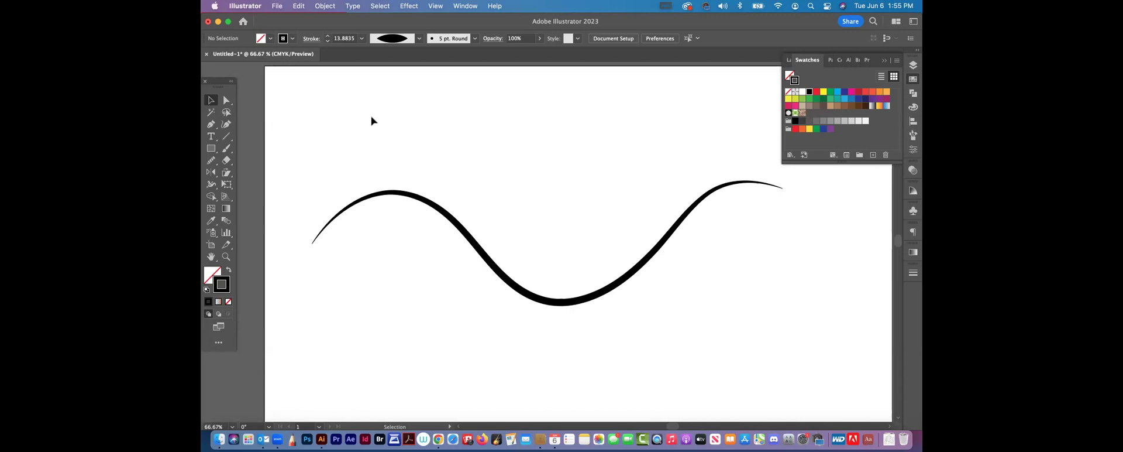
# Step: Pinch the stroke just right of the trough with the Width tool so it thins to a hairline toward the right end, and deselect it
pyautogui.click(212, 101)
pyautogui.moveTo(377, 166); pyautogui.dragTo(420, 245)
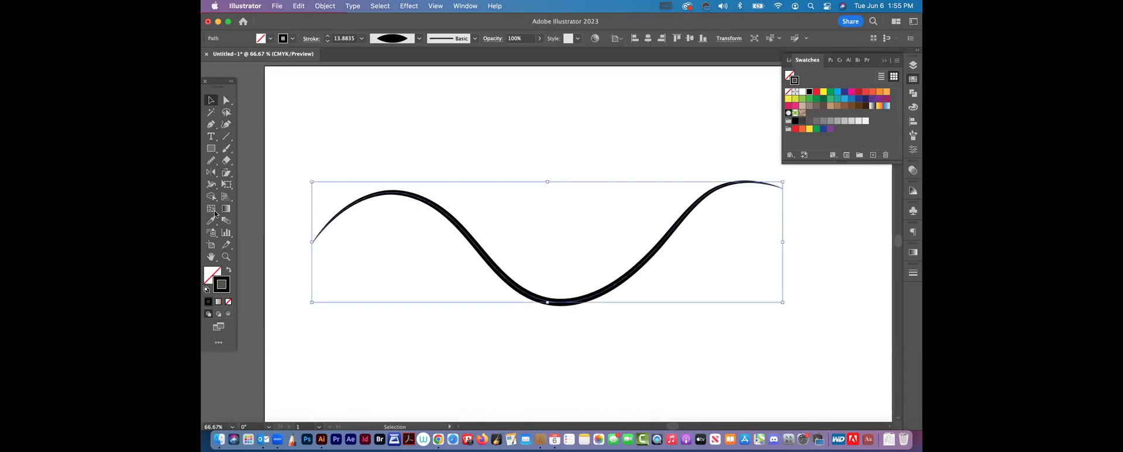
pyautogui.click(211, 183)
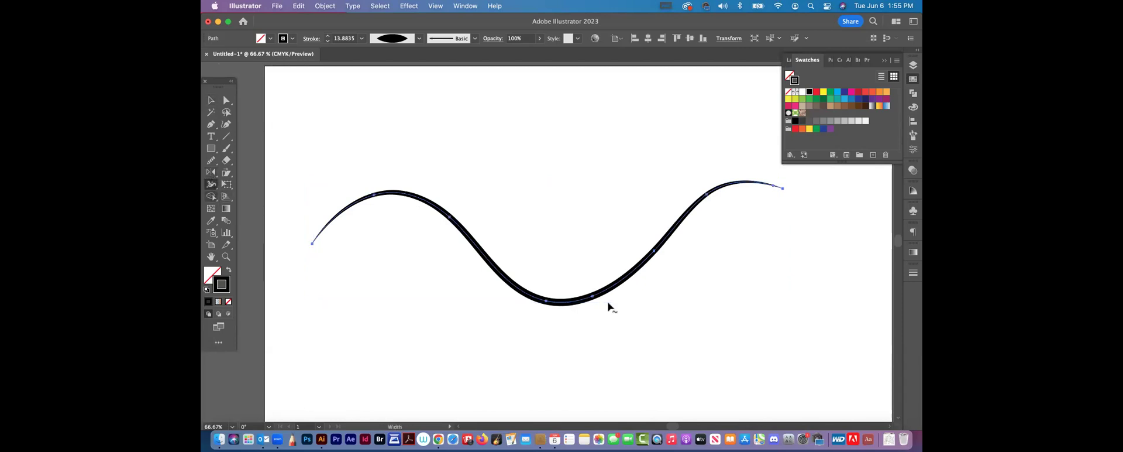
pyautogui.moveTo(610, 298); pyautogui.dragTo(602, 294)
pyautogui.moveTo(628, 332); pyautogui.dragTo(627, 313)
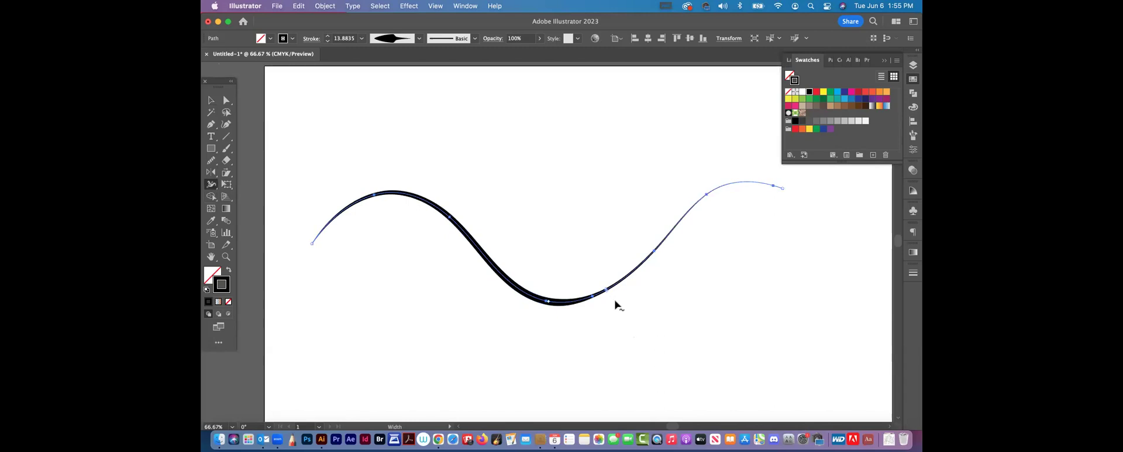
pyautogui.click(213, 100)
pyautogui.click(526, 285)
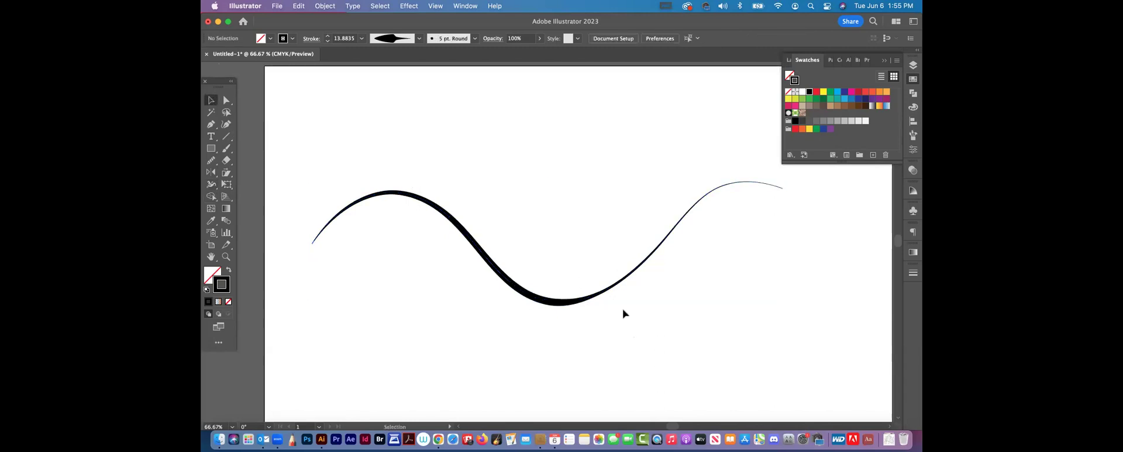
# Step: Smooth the path from its right slope back through the trough to the left slope with the Smooth tool, and deselect it
pyautogui.click(578, 301)
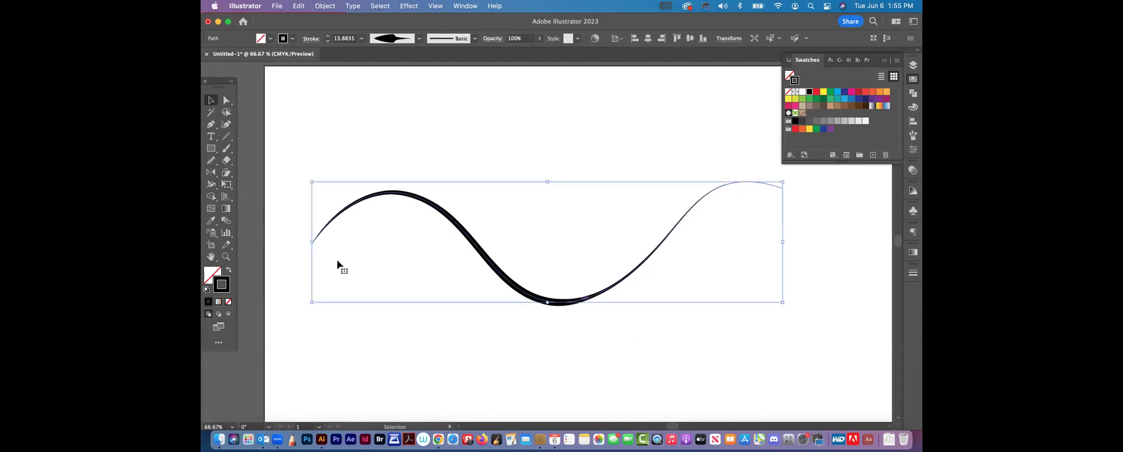
pyautogui.click(210, 160)
pyautogui.moveTo(664, 271)
pyautogui.mouseDown()
pyautogui.moveTo(532, 298)
pyautogui.moveTo(459, 246)
pyautogui.mouseUp()
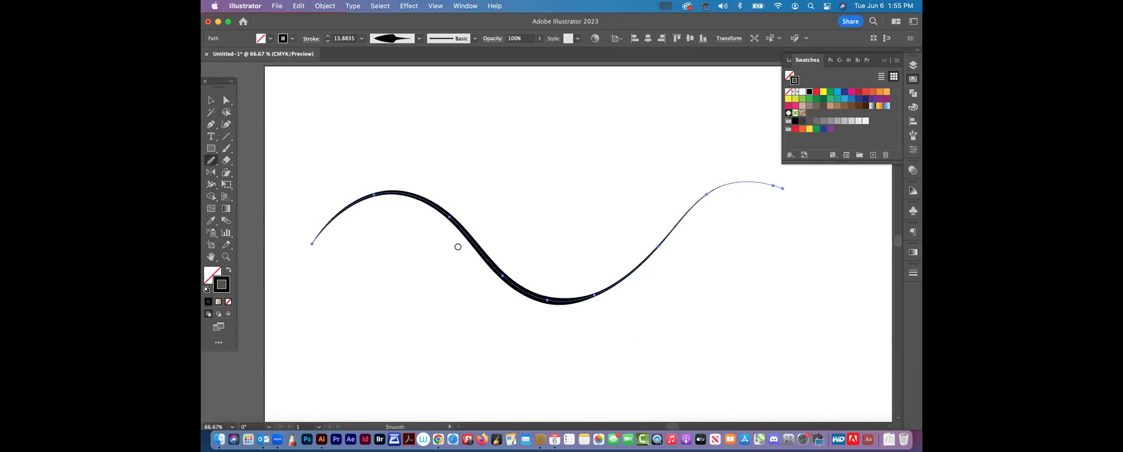
pyautogui.click(211, 103)
pyautogui.click(412, 117)
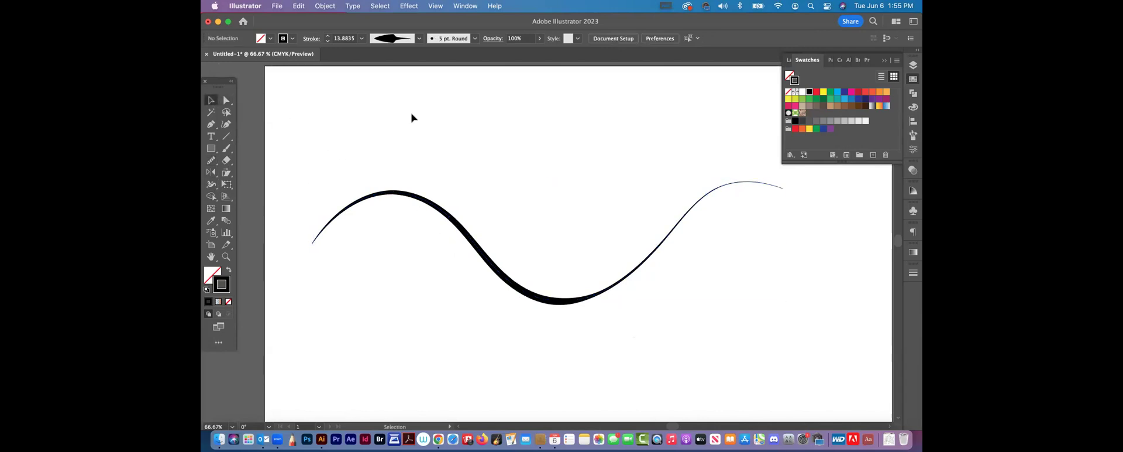
# Step: Select the path and widen its stroke at the middle trough to about 0.86 in with the Width tool
pyautogui.moveTo(521, 256); pyautogui.dragTo(563, 335)
pyautogui.click(211, 172)
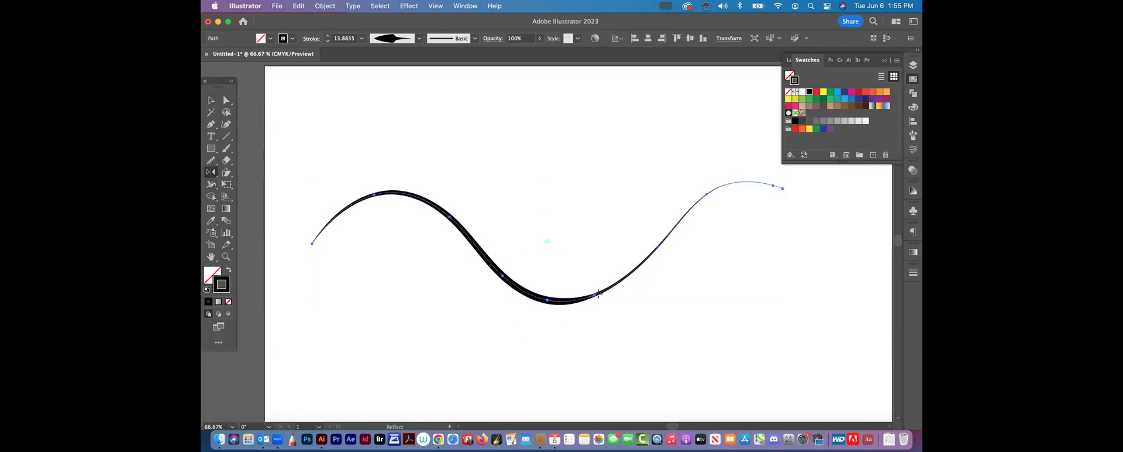
pyautogui.hotkey('shift', 'w')
pyautogui.moveTo(547, 301); pyautogui.dragTo(546, 318)
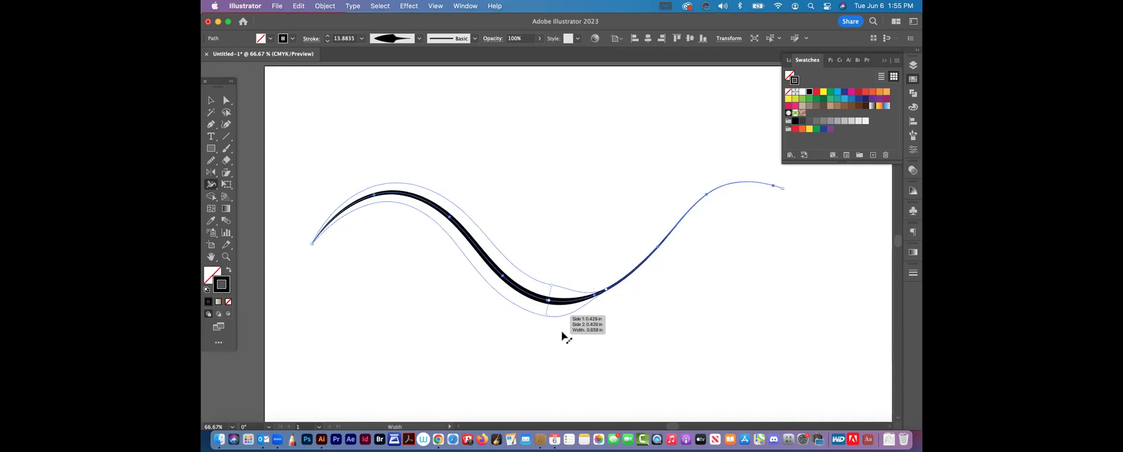
# Step: Try widening the wavy stroke at its lower bend to about 0.86 in, and undo the recent width edits
pyautogui.moveTo(608, 296); pyautogui.dragTo(607, 296)
pyautogui.press('v')
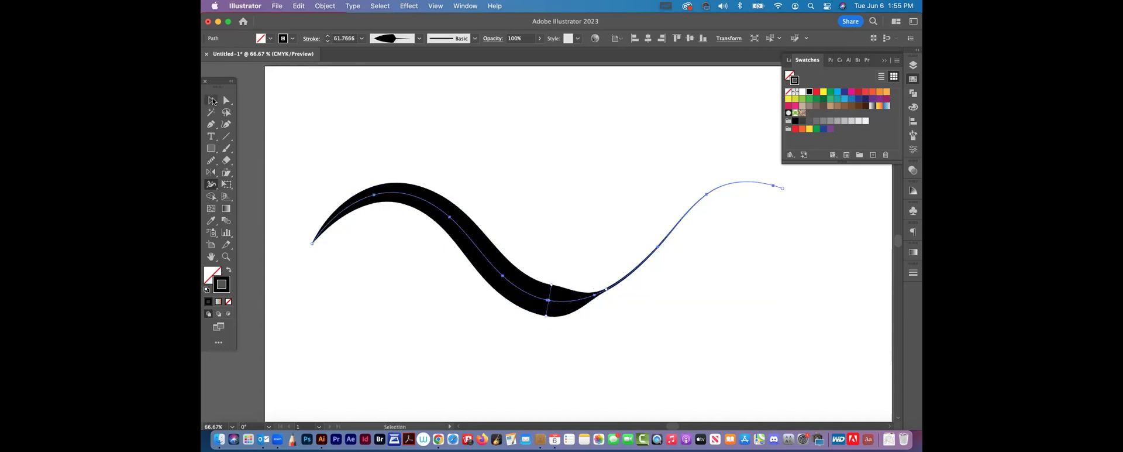
pyautogui.click(356, 103)
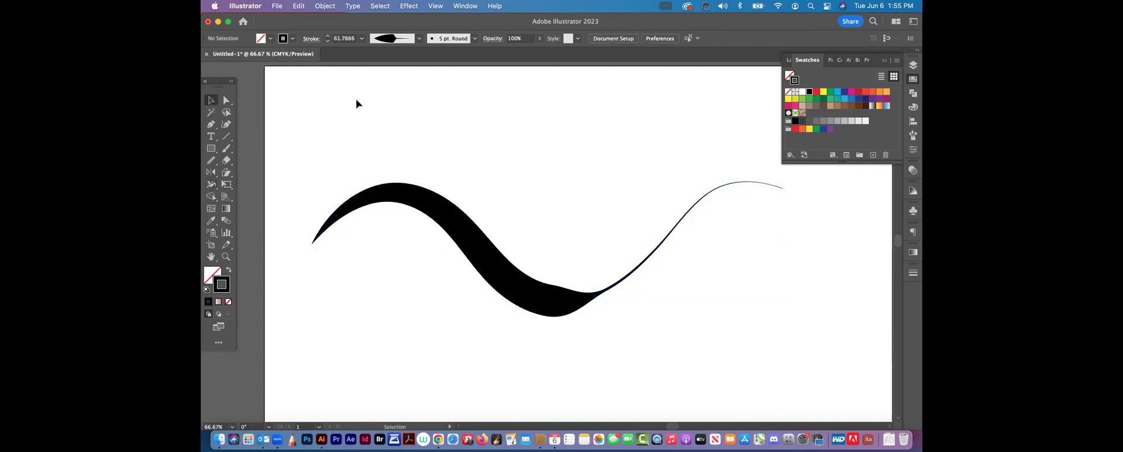
pyautogui.press('a')
pyautogui.press('super+z')
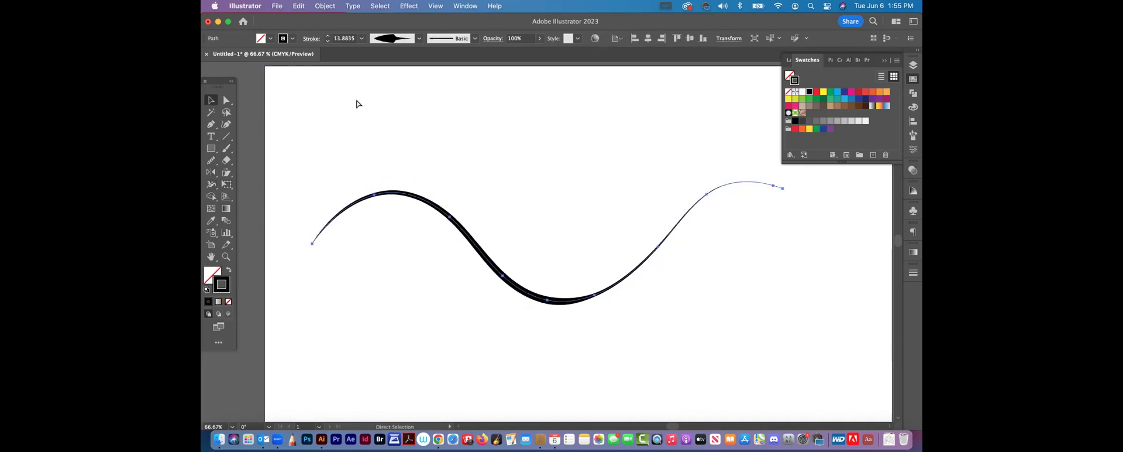
pyautogui.press('super+z')
pyautogui.press('super+z')
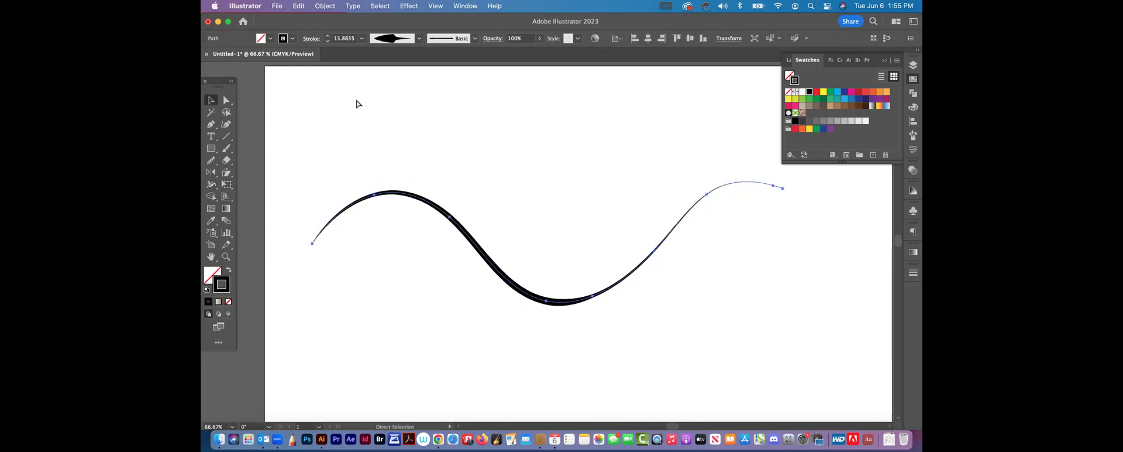
# Step: Delete the wavy path from the artboard
pyautogui.press('v')
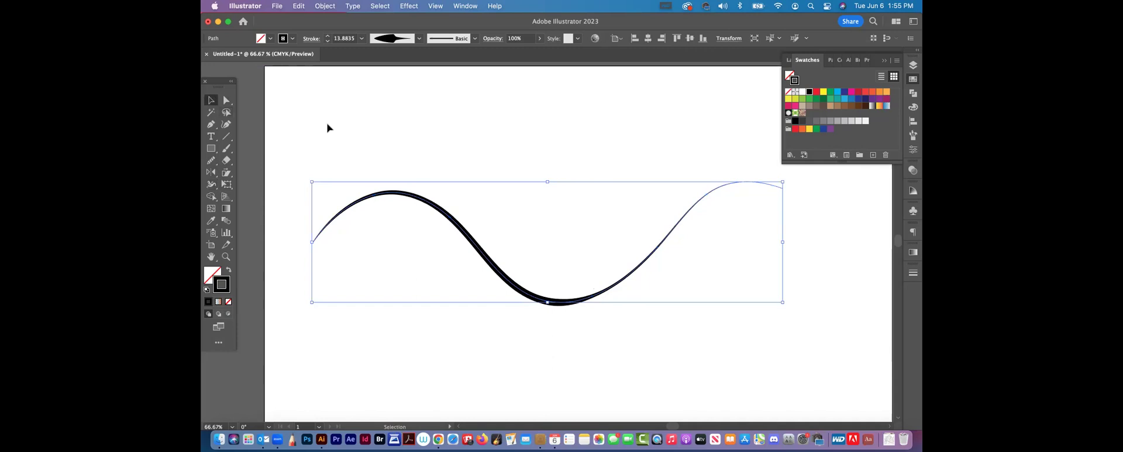
pyautogui.press('Delete')
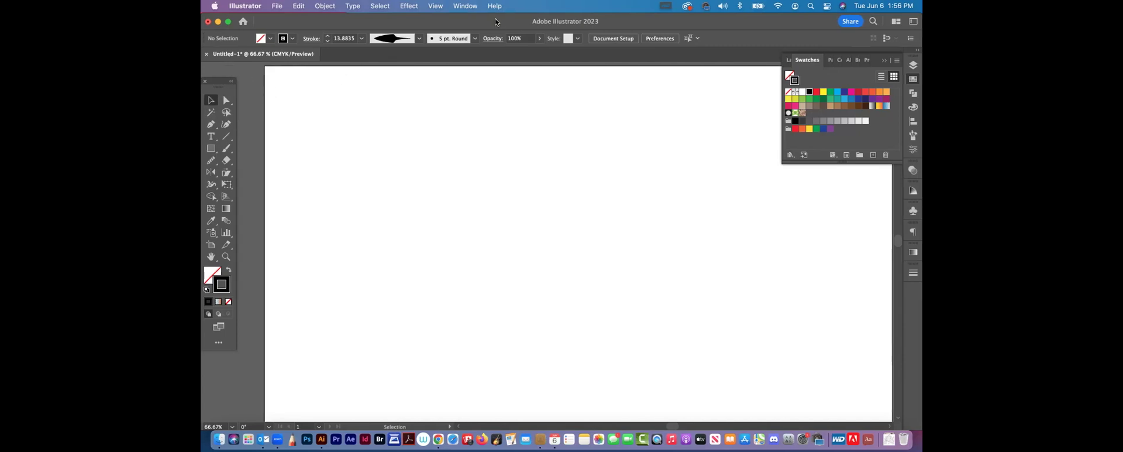
# Step: Move the Illustrator window out of the way to uncover the files on the desktop
pyautogui.moveTo(495, 22); pyautogui.dragTo(552, 401)
pyautogui.click(473, 291)
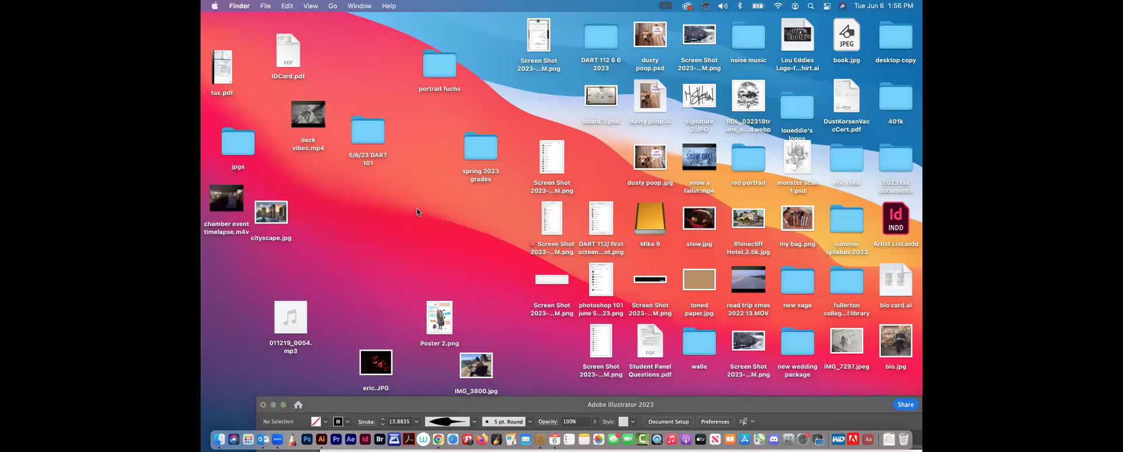
pyautogui.press('p')
pyautogui.press('o')
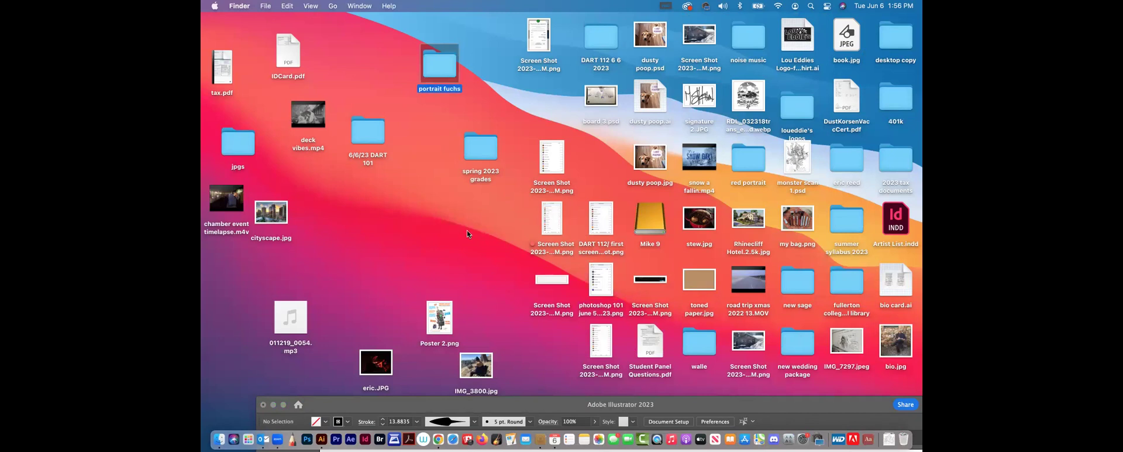
pyautogui.click(565, 400)
pyautogui.moveTo(460, 401); pyautogui.dragTo(305, 421)
# Step: Browse to the Downloads folder in Finder, put pokemon.jpg on the desktop and close the Finder window
pyautogui.click(792, 277)
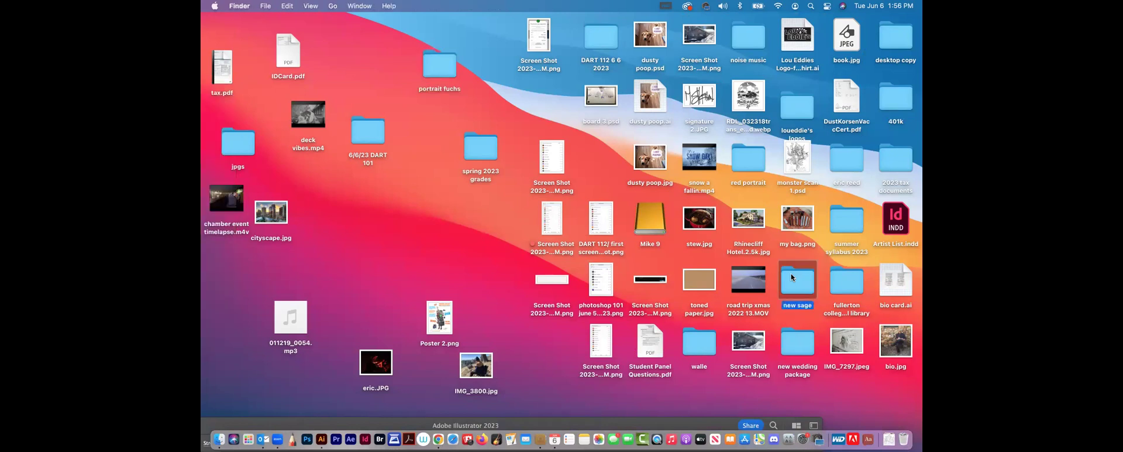
pyautogui.doubleClick(795, 287)
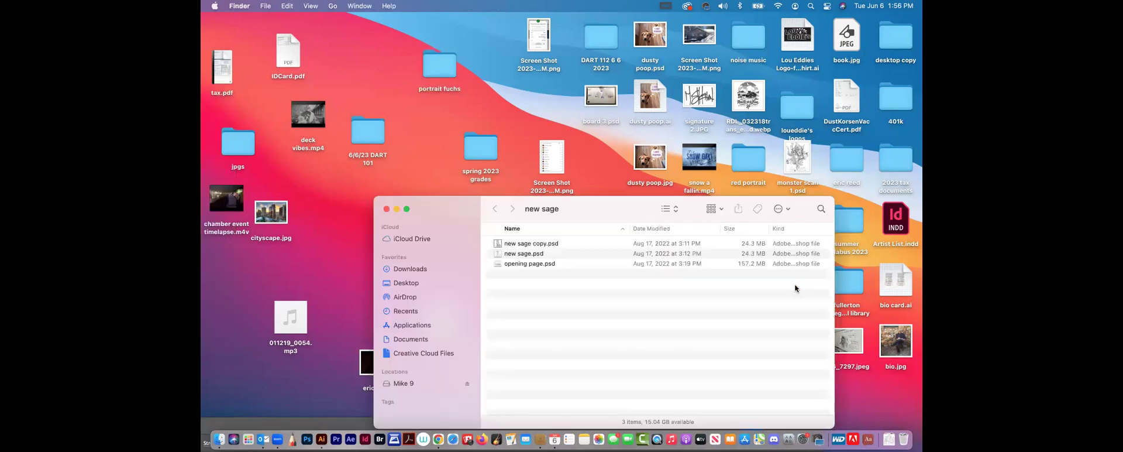
pyautogui.click(410, 269)
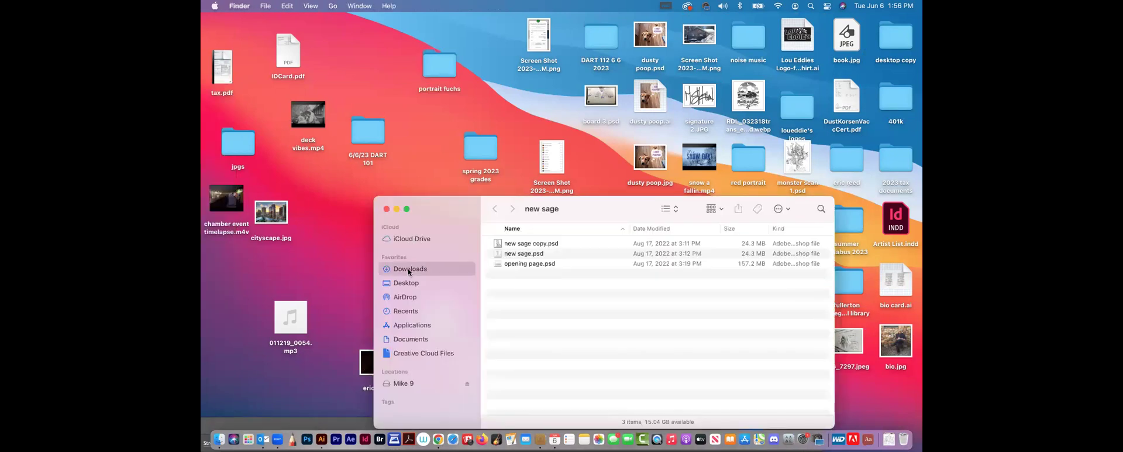
pyautogui.moveTo(313, 184); pyautogui.dragTo(334, 182)
pyautogui.click(386, 209)
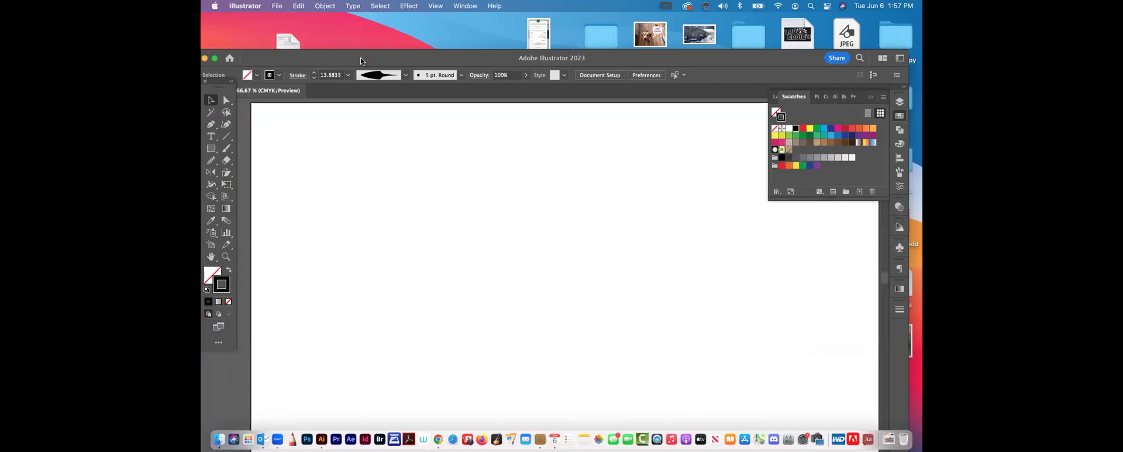
pyautogui.click(276, 6)
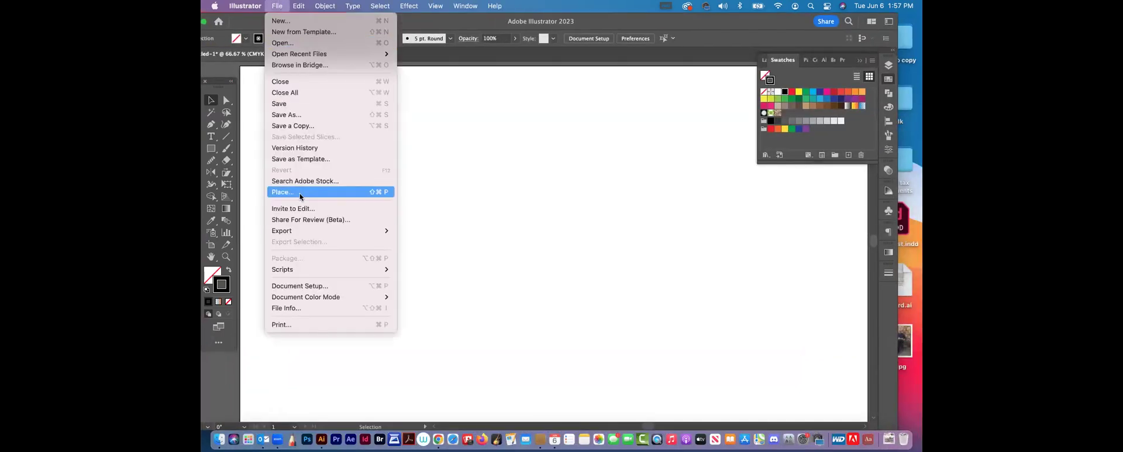
pyautogui.click(301, 195)
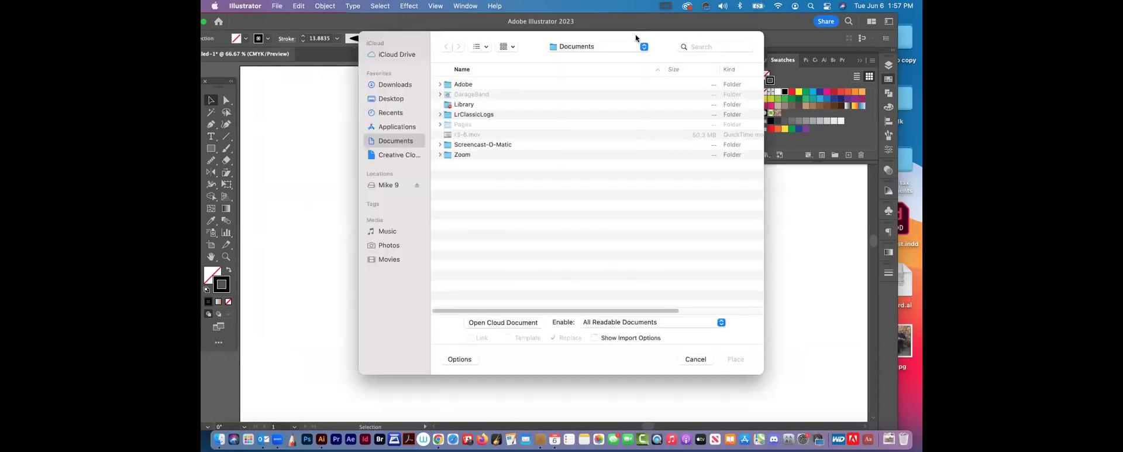
pyautogui.click(695, 358)
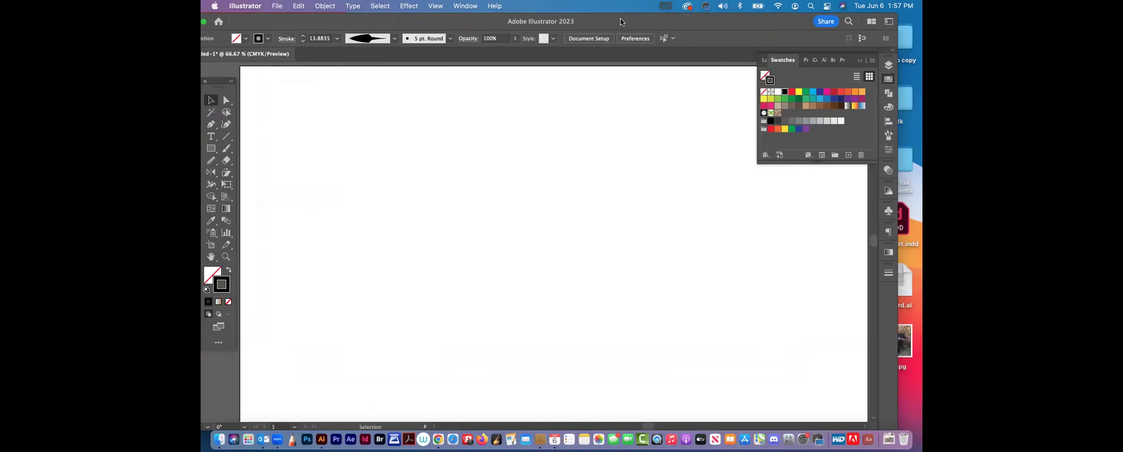
# Step: Place pokemon.jpg from the desktop into the open Illustrator document as a linked image
pyautogui.doubleClick(621, 22)
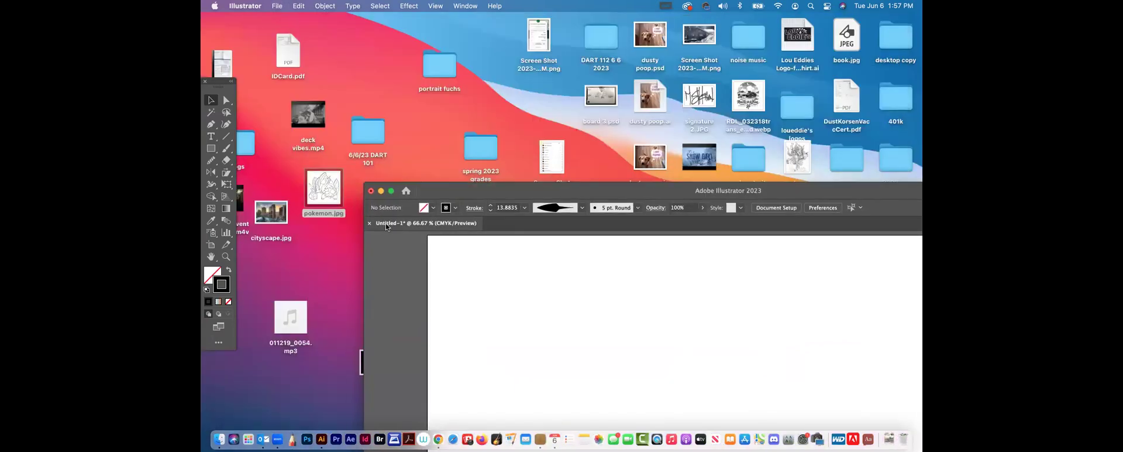
pyautogui.moveTo(684, 195); pyautogui.dragTo(626, 190)
pyautogui.doubleClick(626, 191)
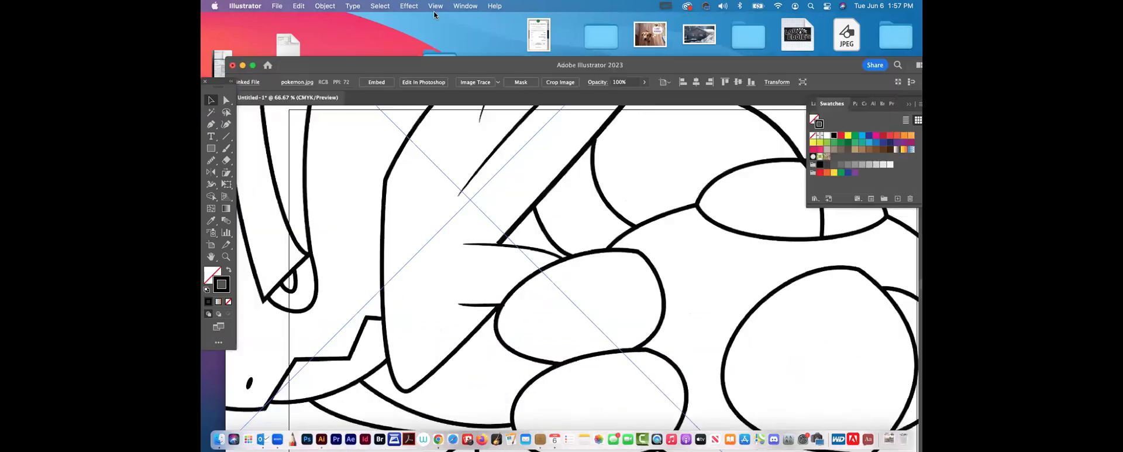
# Step: Scale the placed pokemon.jpg image down proportionally and position it over the artboard
pyautogui.press('super+minus')
pyautogui.press('super+minus')
pyautogui.press('super+minus')
pyautogui.press('super+minus')
pyautogui.press('super+minus')
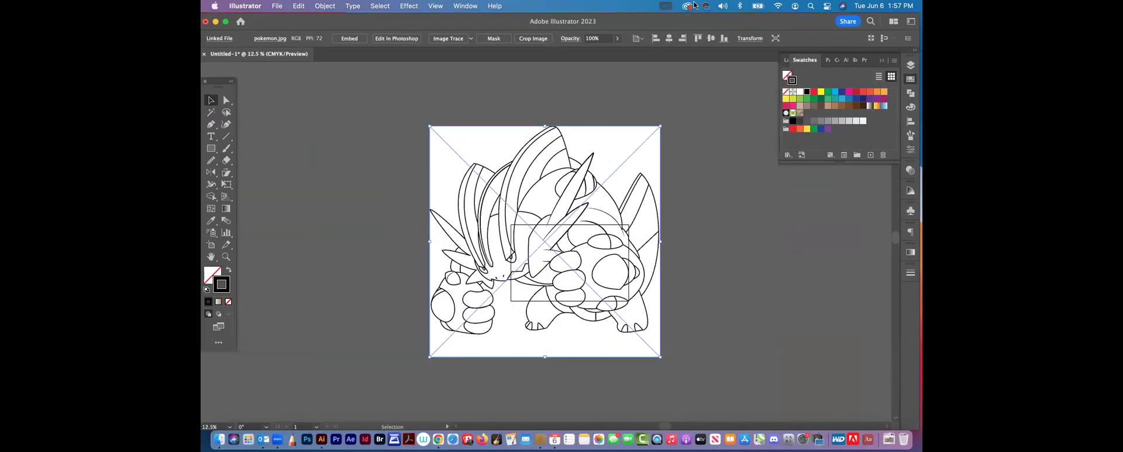
pyautogui.moveTo(661, 125); pyautogui.dragTo(658, 246)
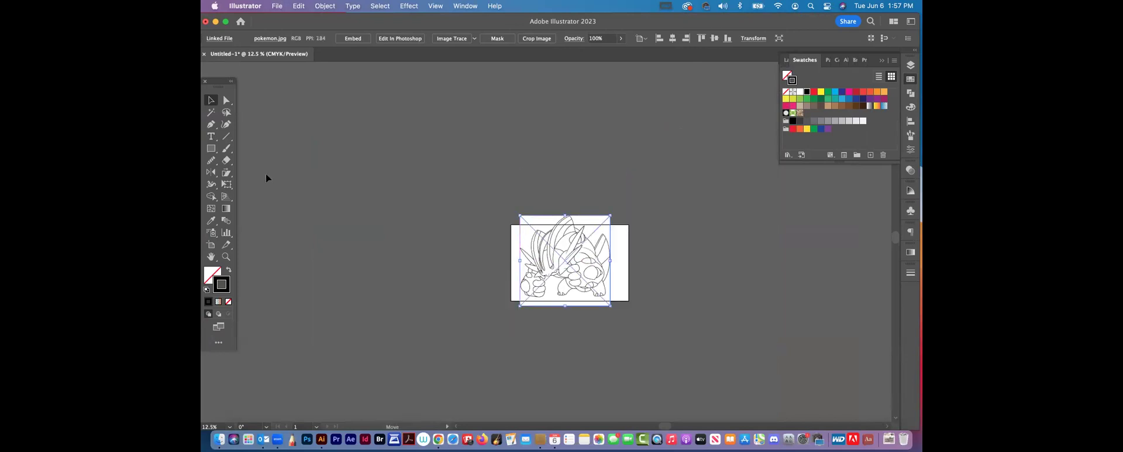
pyautogui.click(510, 251)
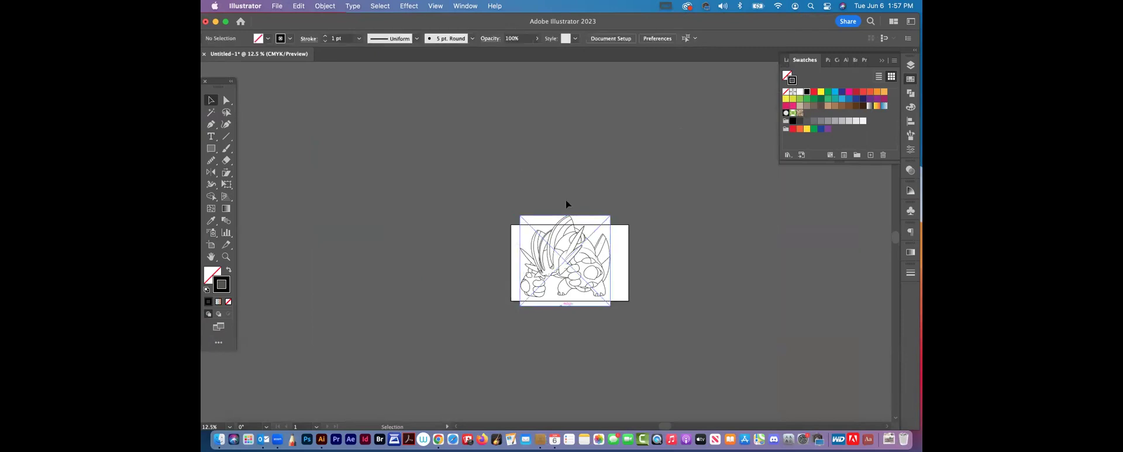
# Step: Resize the artboard through artboard editing so it encloses the whole image with a narrow margin on every side
pyautogui.click(226, 256)
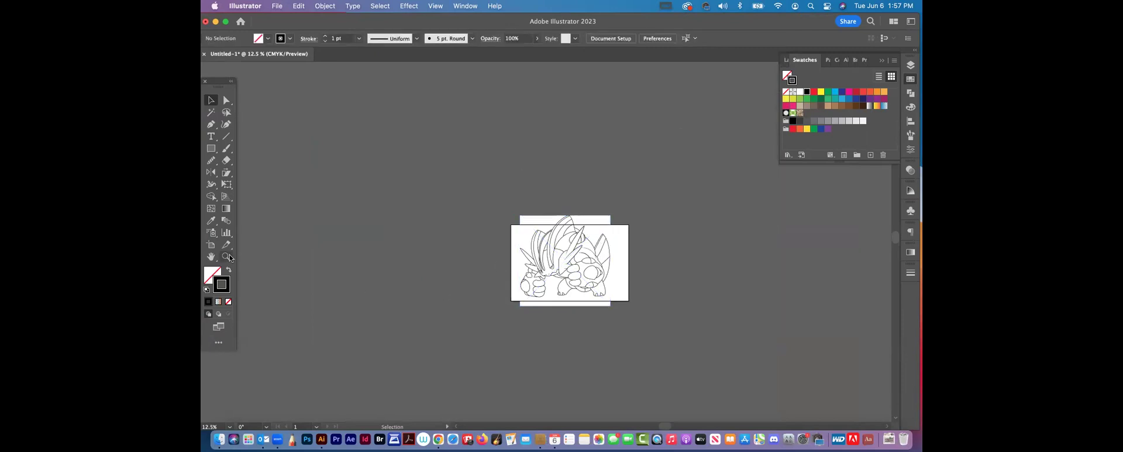
pyautogui.moveTo(622, 263); pyautogui.dragTo(752, 338)
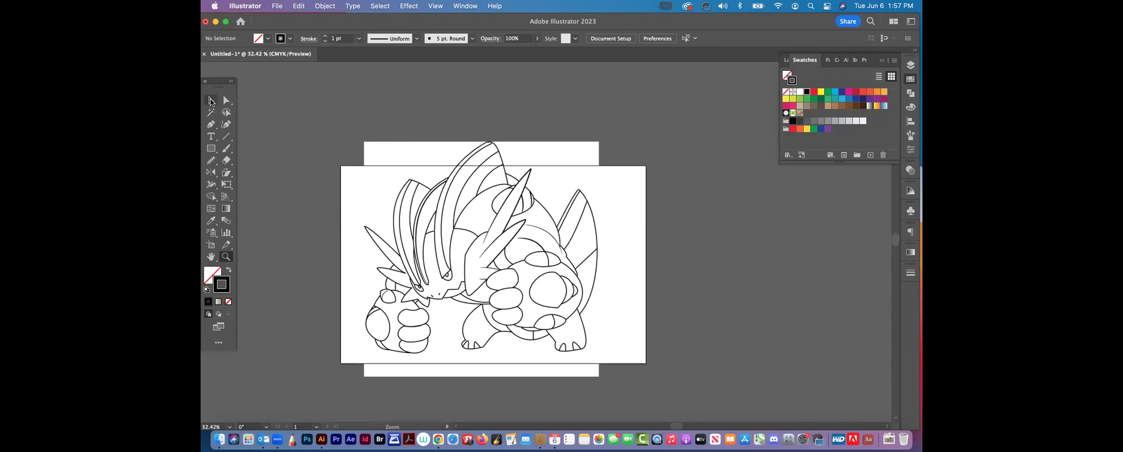
pyautogui.click(211, 101)
pyautogui.click(611, 39)
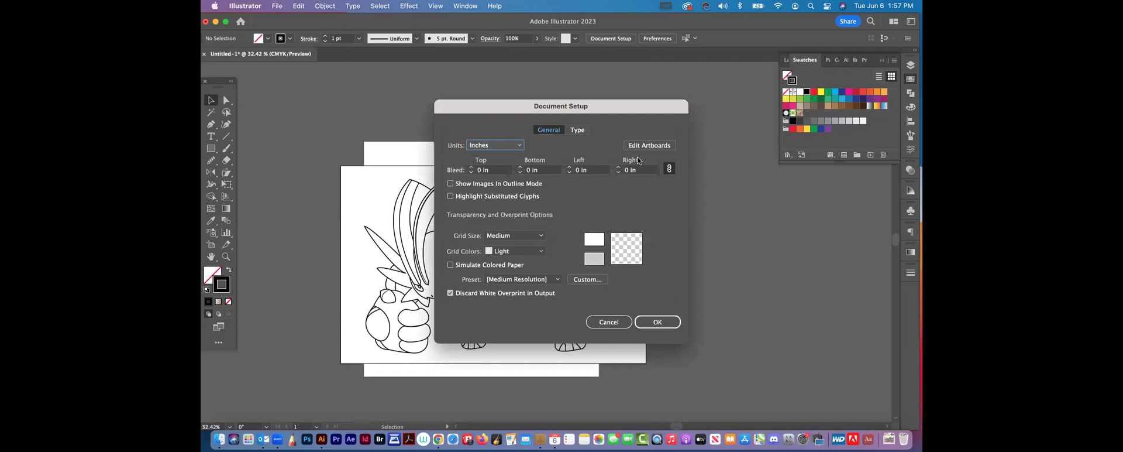
pyautogui.click(644, 146)
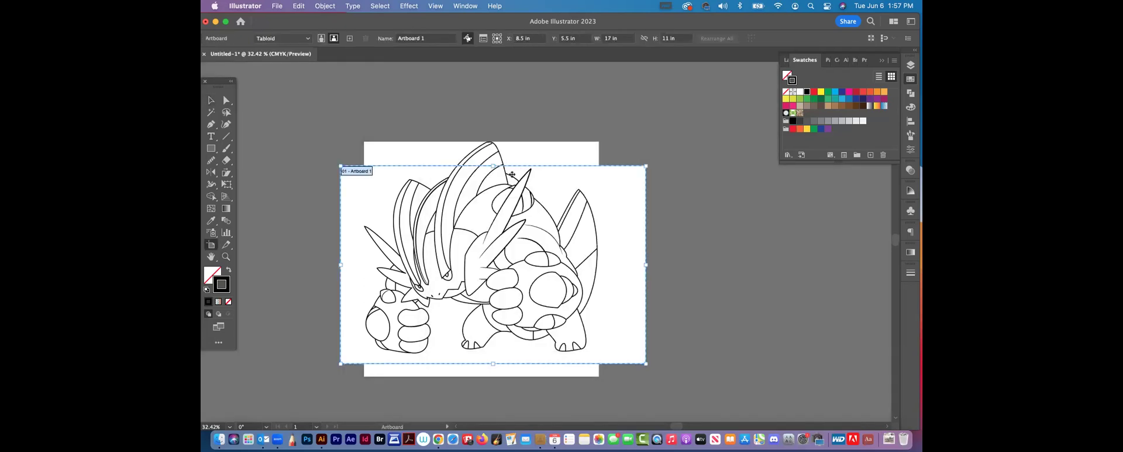
pyautogui.moveTo(494, 166); pyautogui.dragTo(494, 136)
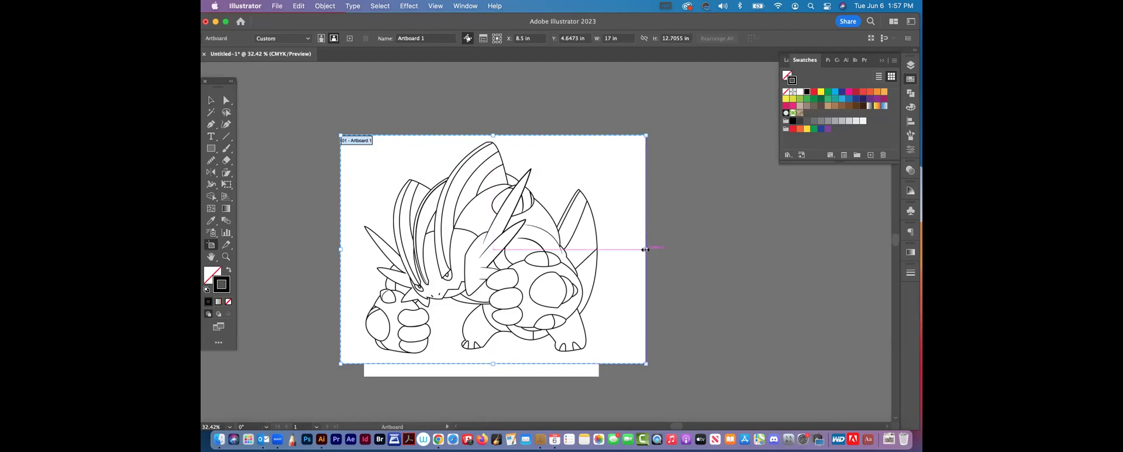
pyautogui.moveTo(493, 363); pyautogui.dragTo(493, 391)
pyautogui.moveTo(638, 258); pyautogui.dragTo(617, 259)
pyautogui.moveTo(341, 258); pyautogui.dragTo(346, 258)
pyautogui.press('Escape')
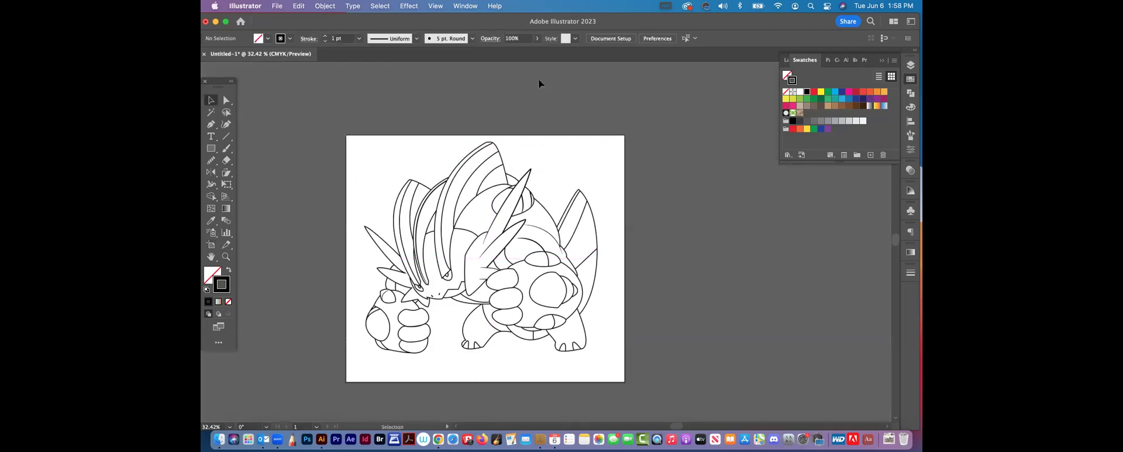
# Step: Rename Layer 1 as template
pyautogui.click(555, 237)
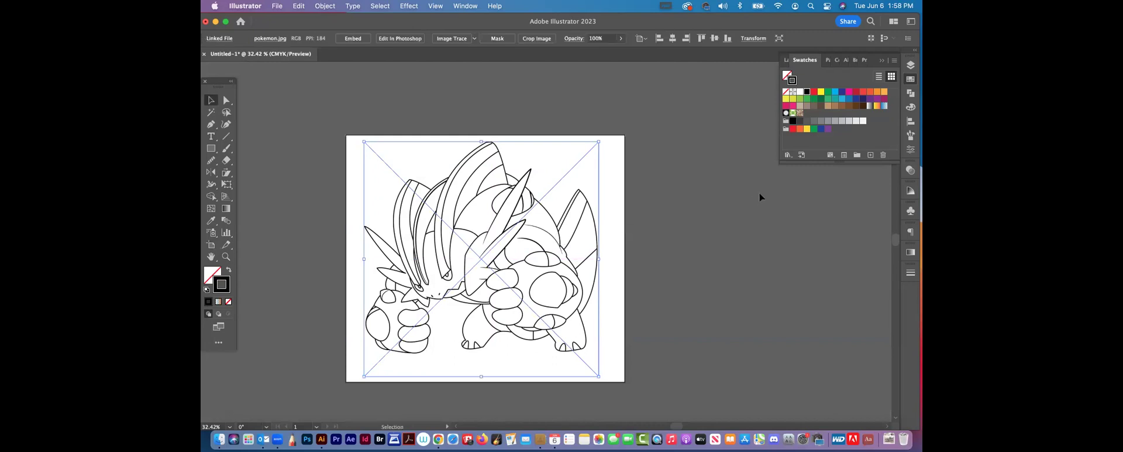
pyautogui.click(759, 193)
pyautogui.click(911, 66)
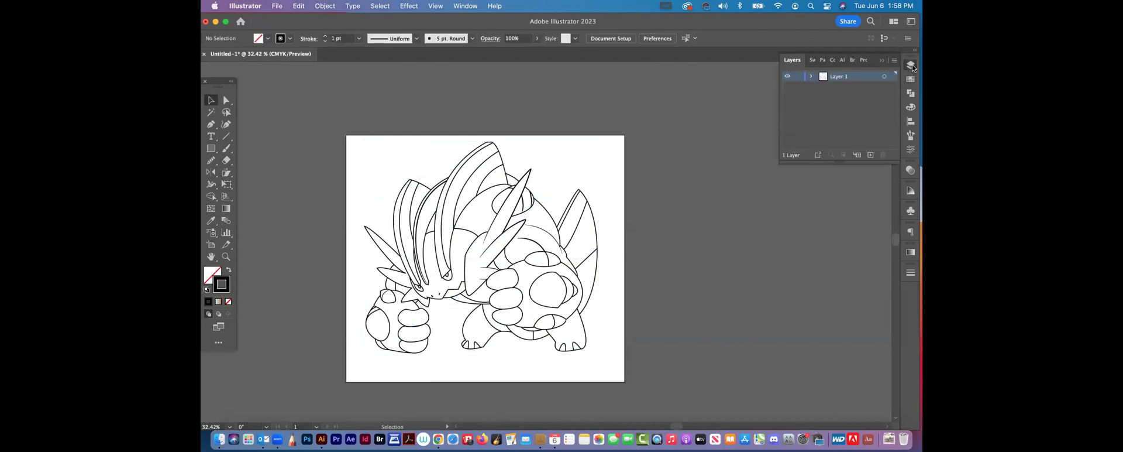
pyautogui.doubleClick(839, 76)
pyautogui.press('BackSpace')
pyautogui.press('Return')
# Step: Set the template layer's options to dim images to 35%
pyautogui.doubleClick(862, 75)
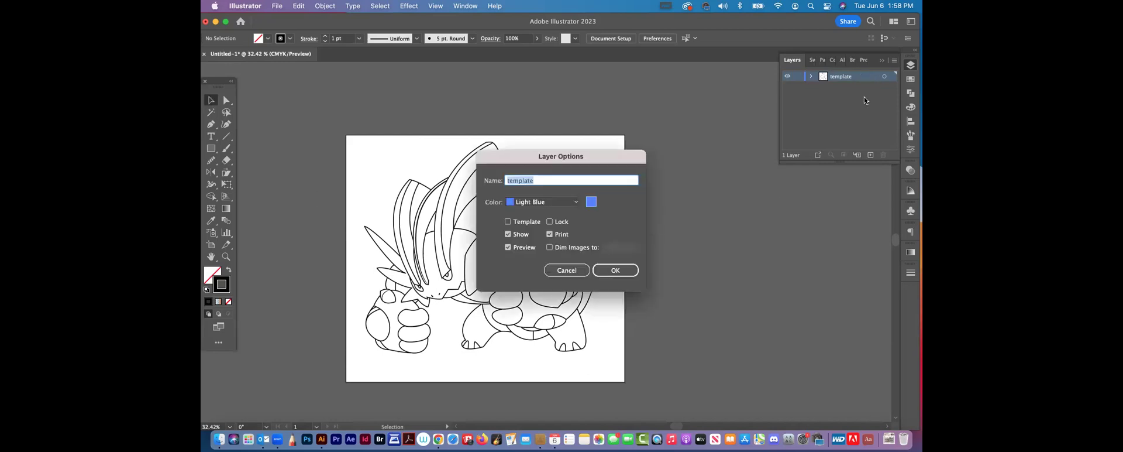
pyautogui.click(550, 248)
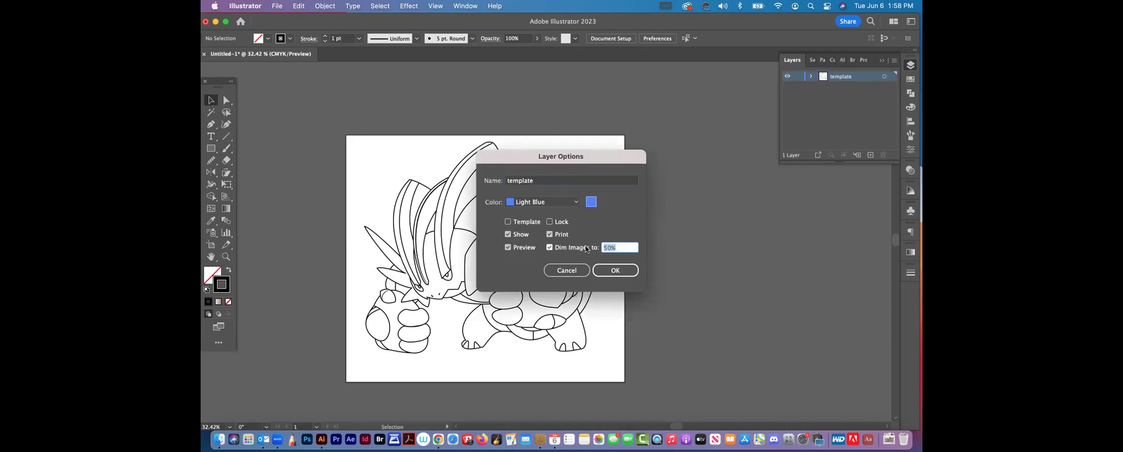
pyautogui.click(622, 270)
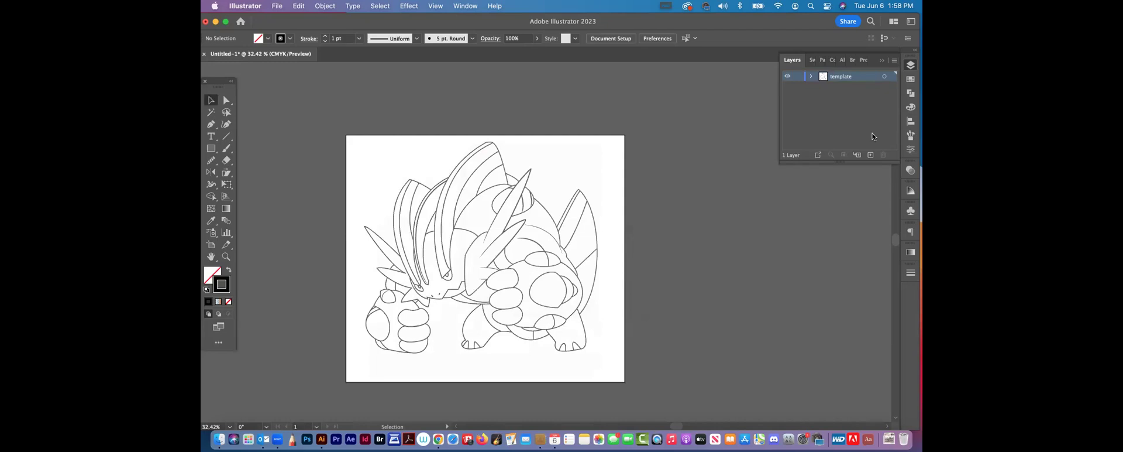
pyautogui.doubleClick(864, 76)
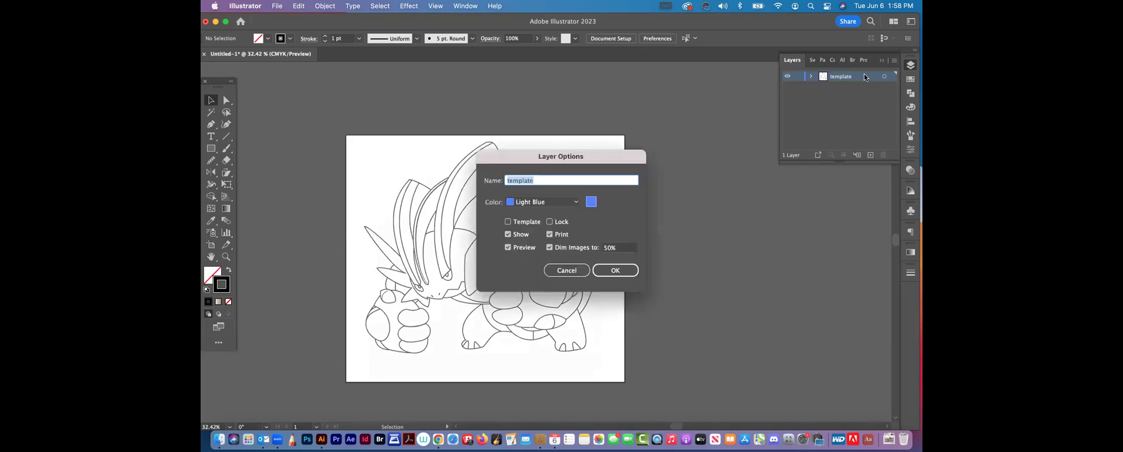
pyautogui.click(621, 247)
pyautogui.write('35')
pyautogui.click(620, 269)
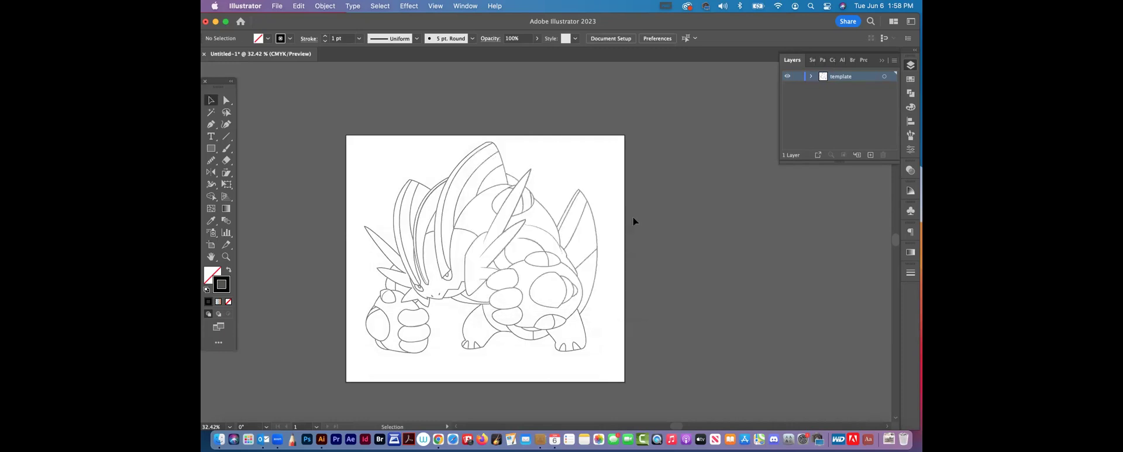
# Step: Lock the template layer and add a new layer named ink above it
pyautogui.click(799, 77)
pyautogui.click(869, 154)
pyautogui.doubleClick(837, 76)
pyautogui.press('BackSpace')
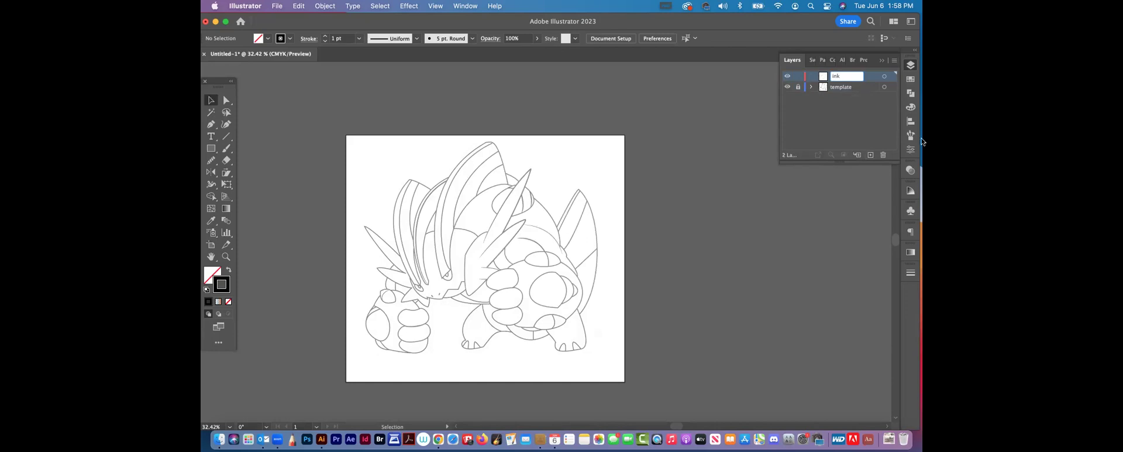
pyautogui.click(836, 133)
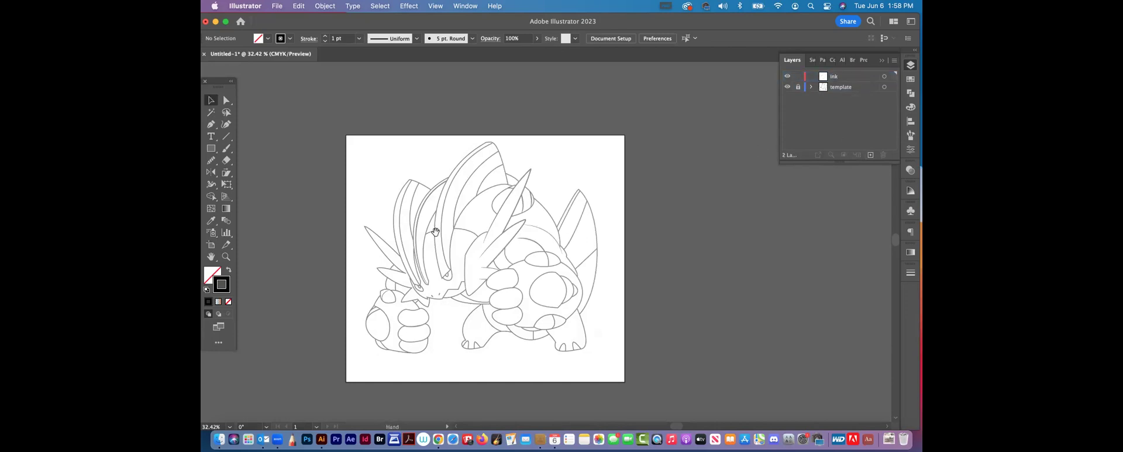
pyautogui.hscroll(-3, 483, 205)
pyautogui.scroll(-2, 484, 204)
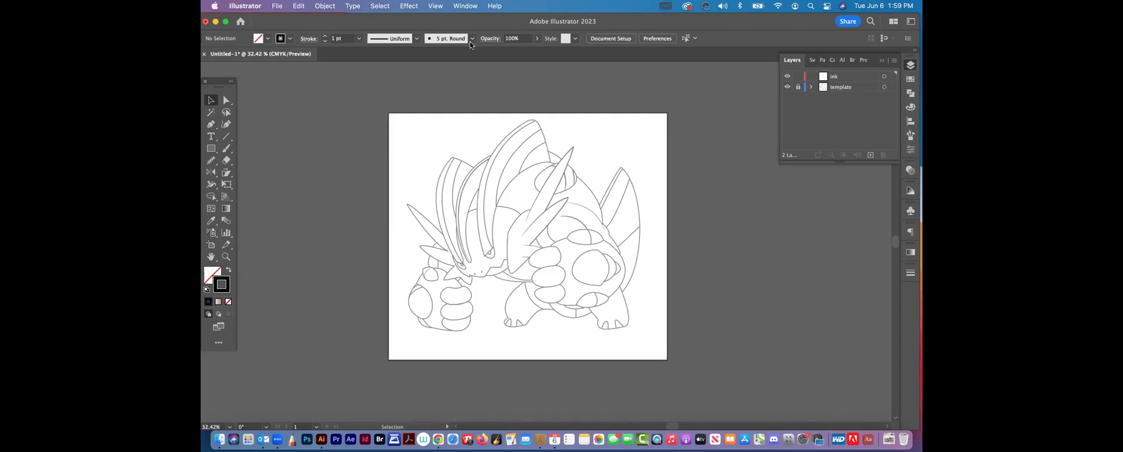
pyautogui.click(226, 256)
pyautogui.moveTo(517, 232); pyautogui.dragTo(583, 268)
pyautogui.moveTo(597, 169); pyautogui.dragTo(655, 184)
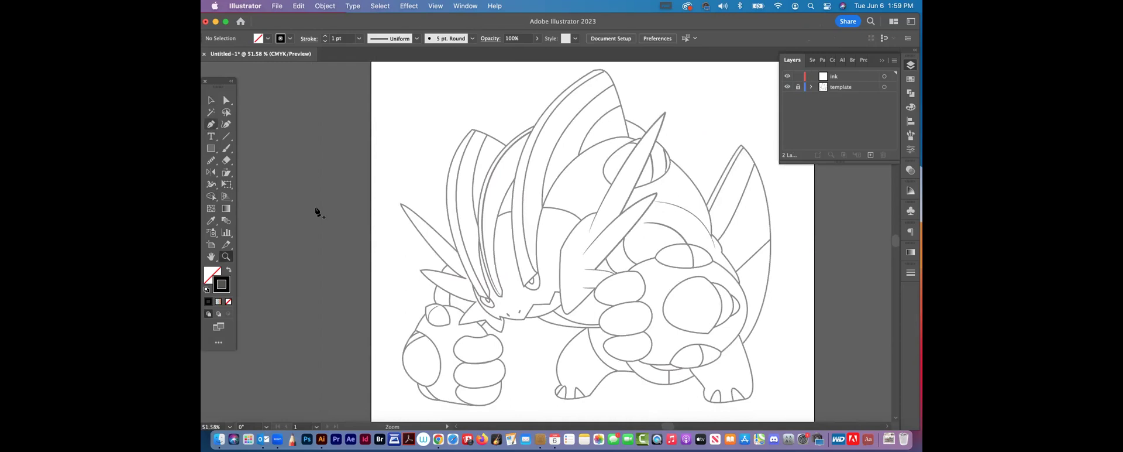
pyautogui.click(522, 286)
pyautogui.moveTo(518, 162); pyautogui.dragTo(537, 119)
pyautogui.scroll(2, 537, 120)
pyautogui.hscroll(3, 537, 120)
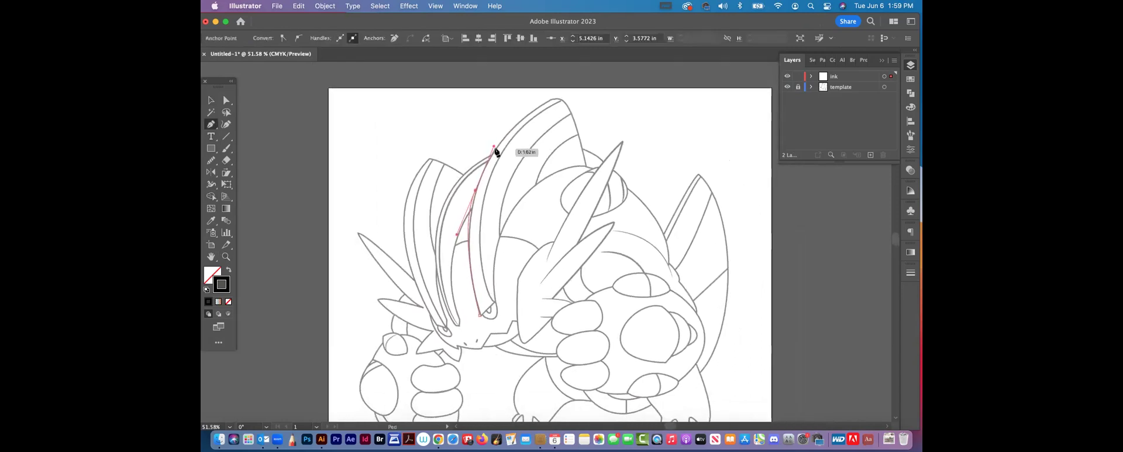
pyautogui.press('Escape')
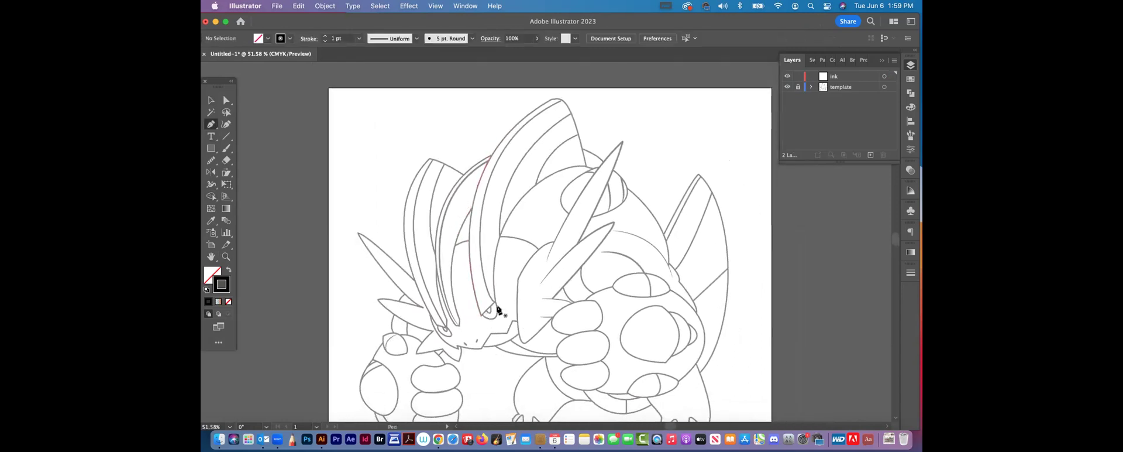
# Step: Trace the outer left edge of the tall central fin with one Pen curve from its base by the eye to near its tip
pyautogui.press('super+minus')
pyautogui.press('super+minus')
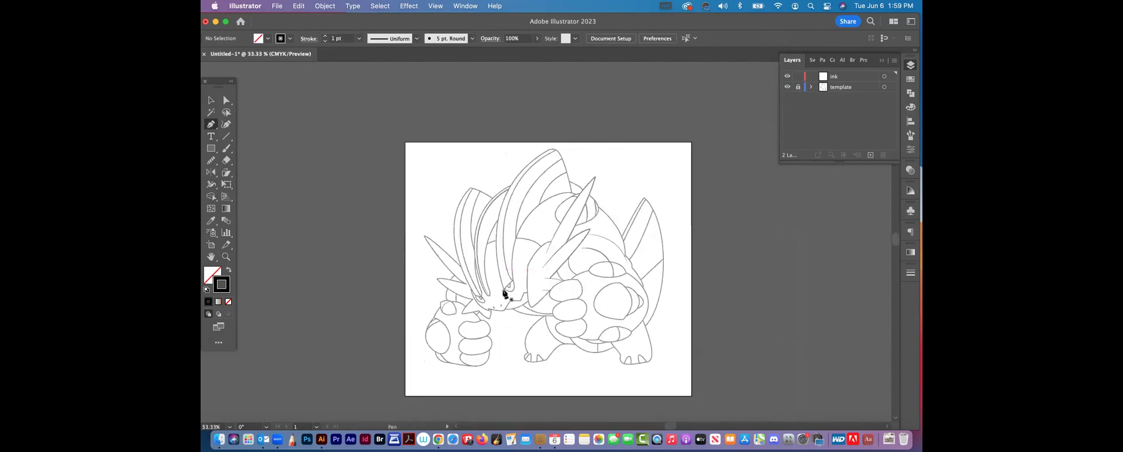
pyautogui.click(503, 288)
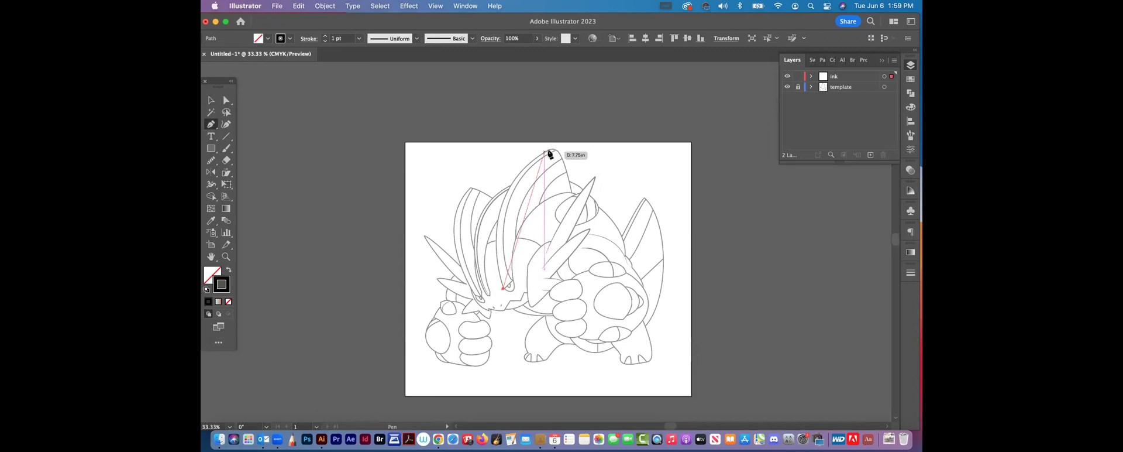
pyautogui.moveTo(549, 151); pyautogui.dragTo(628, 108)
pyautogui.press('super')
pyautogui.keyDown('super'); pyautogui.click(677, 99); pyautogui.keyUp('super')
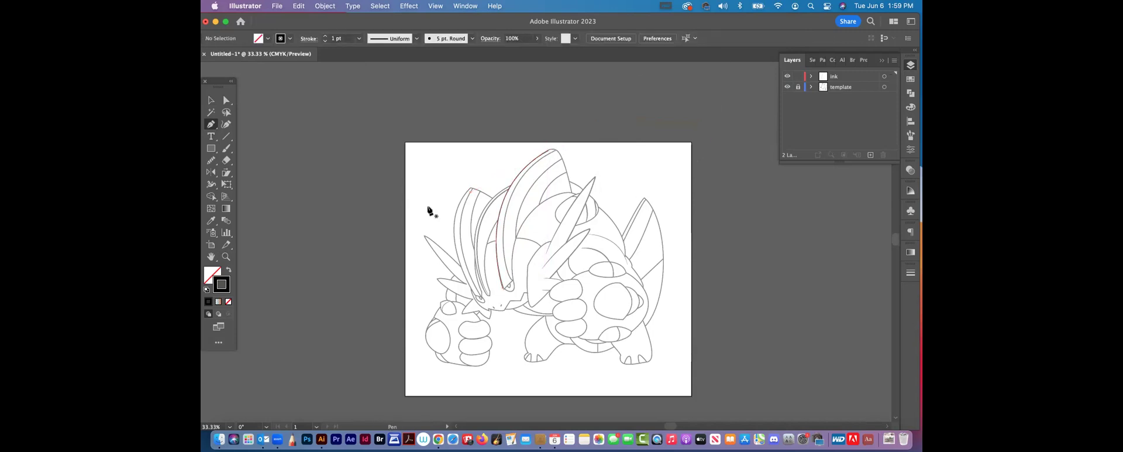
# Step: Extend the traced path around the fin's rounded tip and down its right edge to where it meets the body
pyautogui.click(226, 256)
pyautogui.moveTo(560, 143); pyautogui.dragTo(747, 259)
pyautogui.click(227, 101)
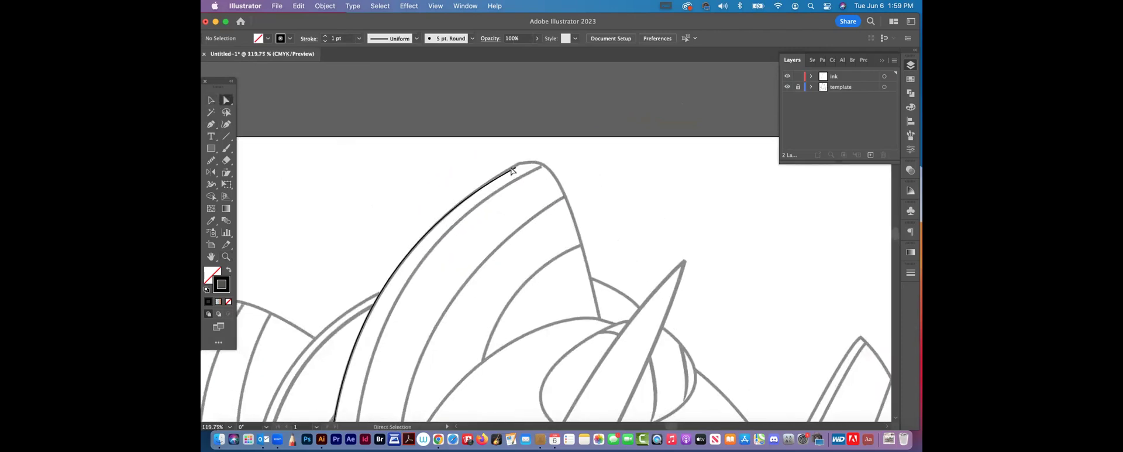
pyautogui.moveTo(515, 168); pyautogui.dragTo(547, 170)
pyautogui.click(211, 124)
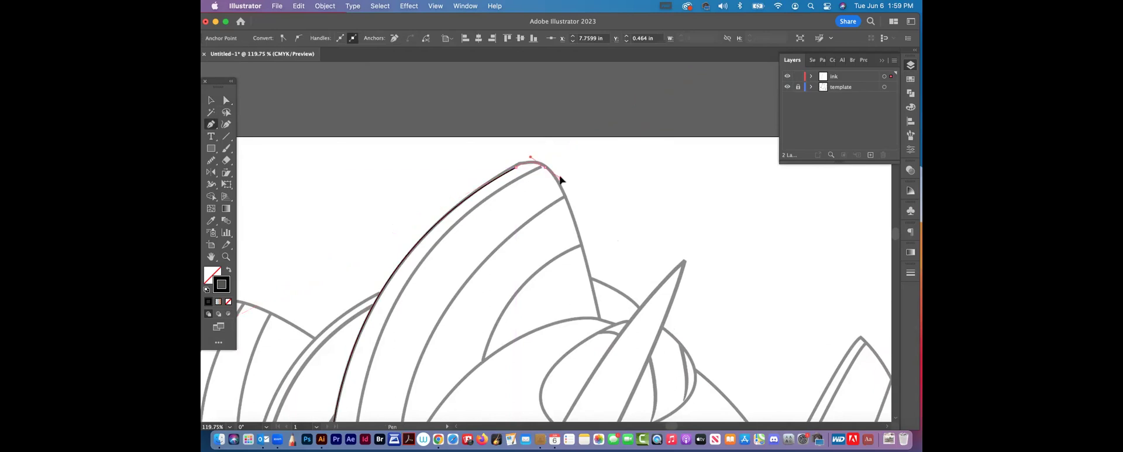
pyautogui.moveTo(598, 316); pyautogui.dragTo(613, 399)
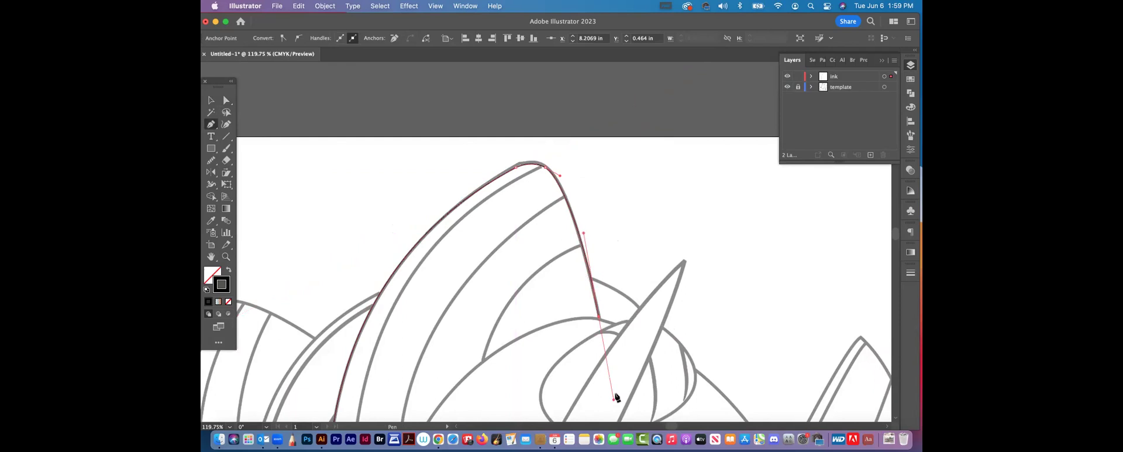
pyautogui.keyDown('super'); pyautogui.click(611, 205); pyautogui.keyUp('super')
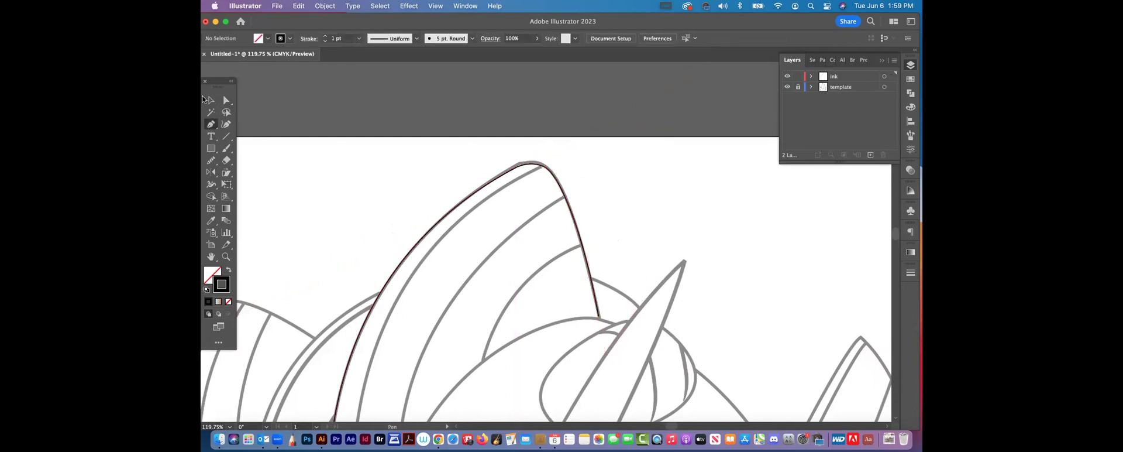
# Step: Set the traced fin outline's stroke weight to 4 pt and deselect it
pyautogui.click(430, 195)
pyautogui.scroll(5, 527, 264)
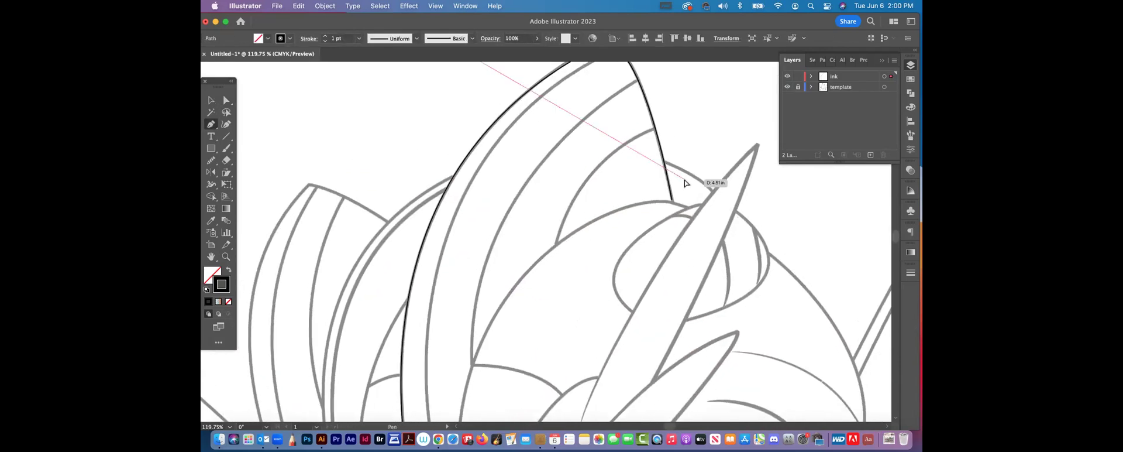
pyautogui.press('super+minus')
pyautogui.press('super+minus')
pyautogui.press('super+minus')
pyautogui.press('super+minus')
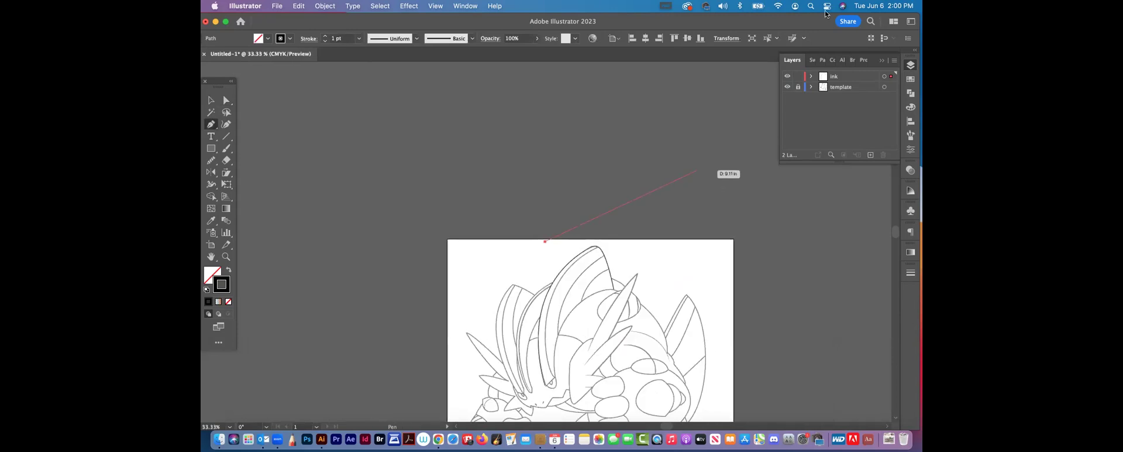
pyautogui.press('super+shift+a')
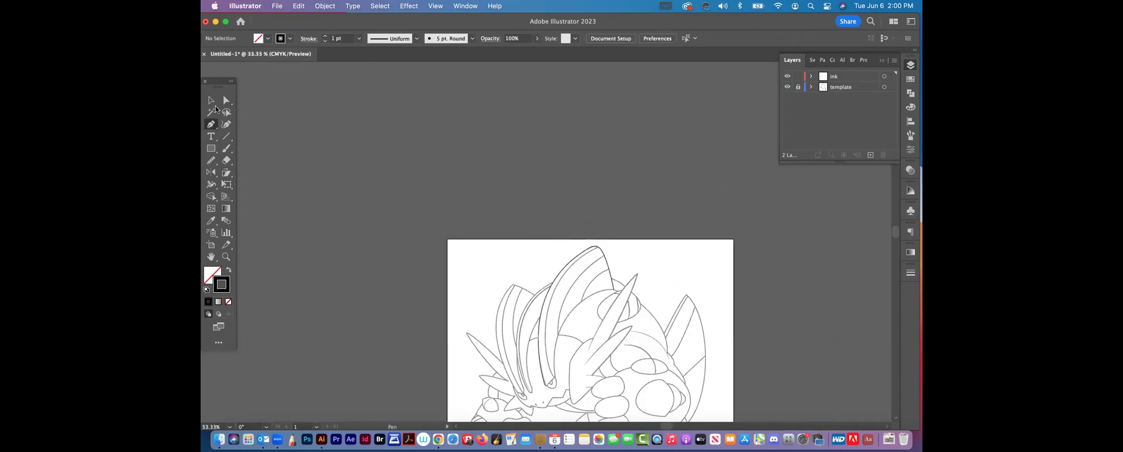
pyautogui.press('v')
pyautogui.click(585, 271)
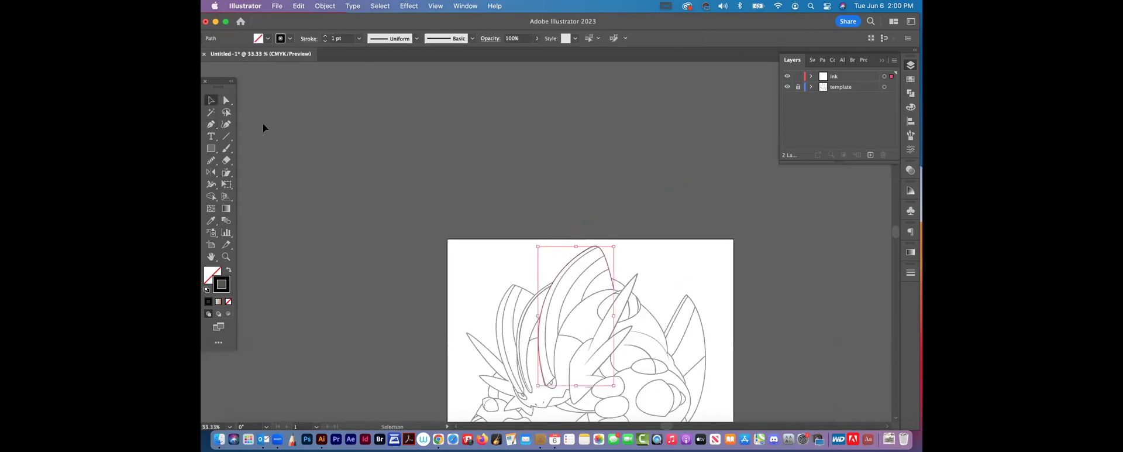
pyautogui.click(327, 37)
pyautogui.press('super+shift+a')
# Step: Lower the Dim Images percentage in the template layer's options so the line drawing looks fainter
pyautogui.scroll(-2, 692, 297)
pyautogui.doubleClick(848, 86)
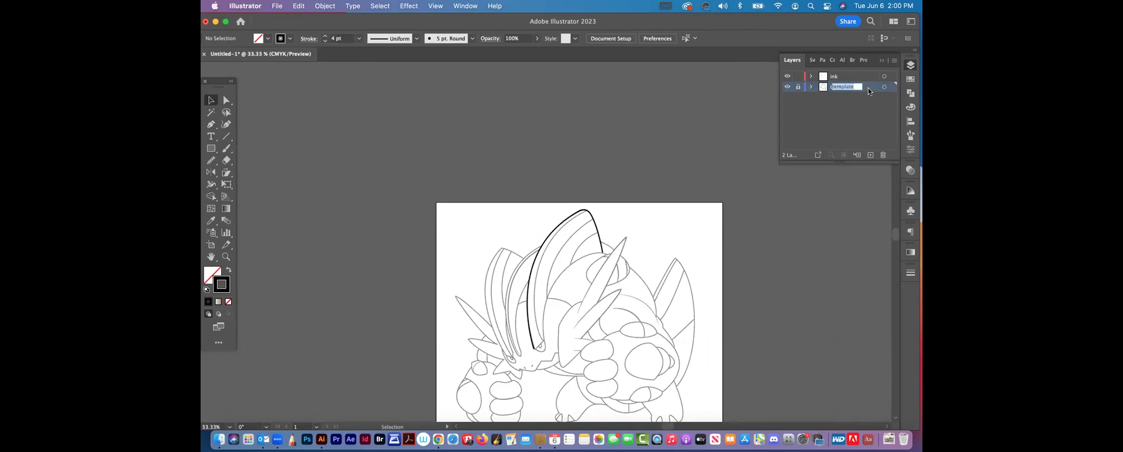
pyautogui.doubleClick(868, 88)
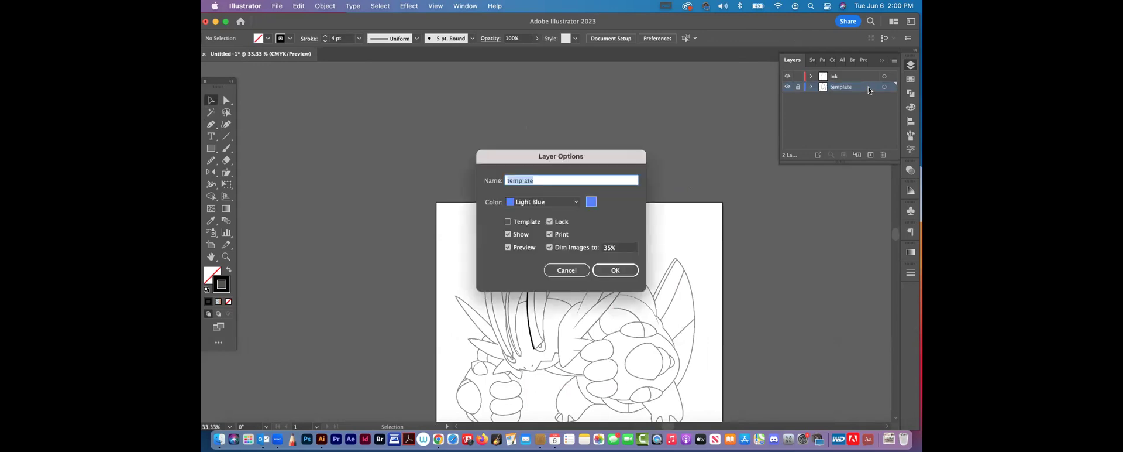
pyautogui.click(603, 248)
pyautogui.write('2')
pyautogui.press('Return')
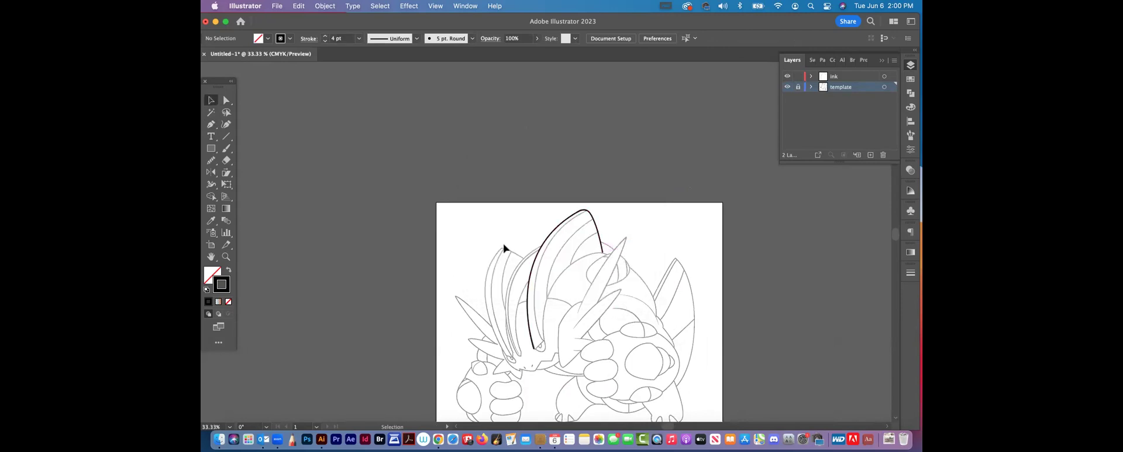
# Step: Recolor the traced fin outline's stroke with the red swatch and deselect it
pyautogui.moveTo(578, 242); pyautogui.dragTo(710, 162)
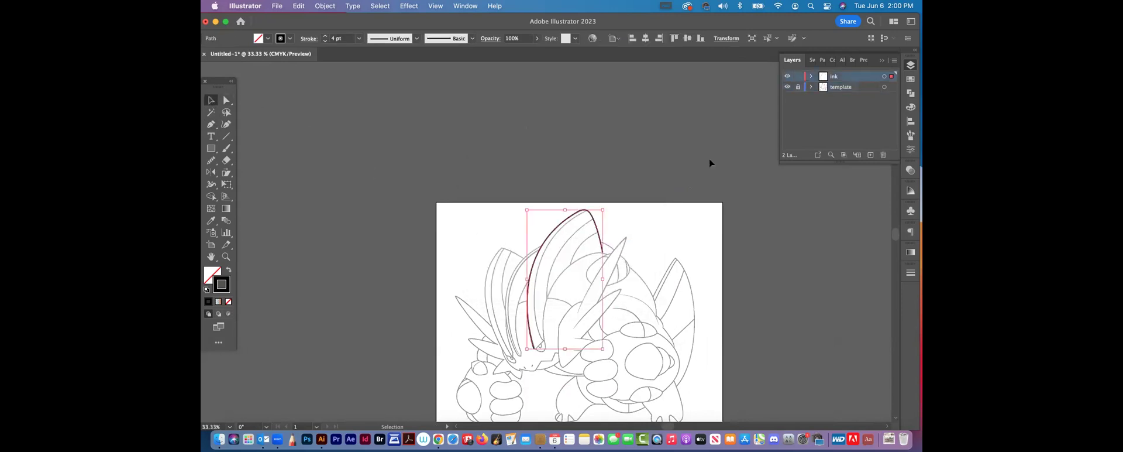
pyautogui.click(910, 80)
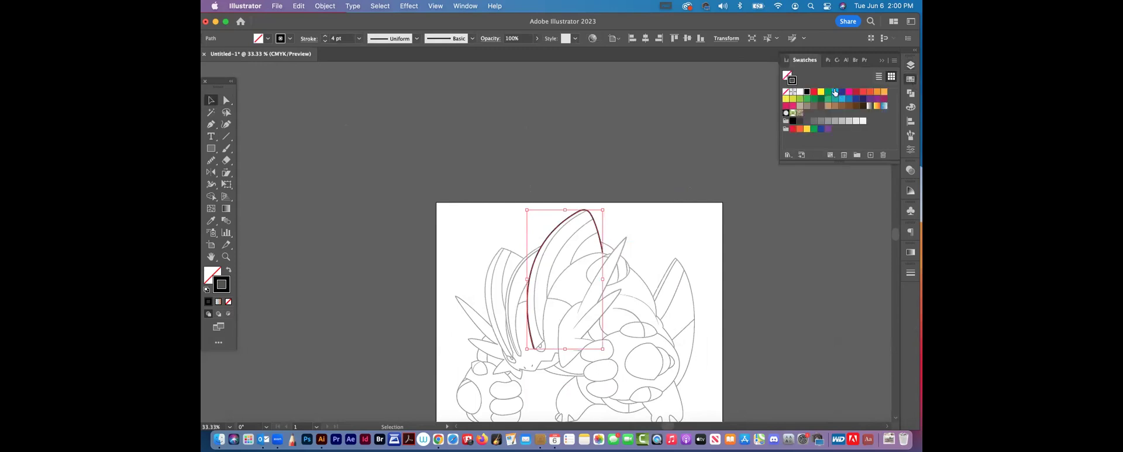
pyautogui.click(813, 92)
pyautogui.click(649, 132)
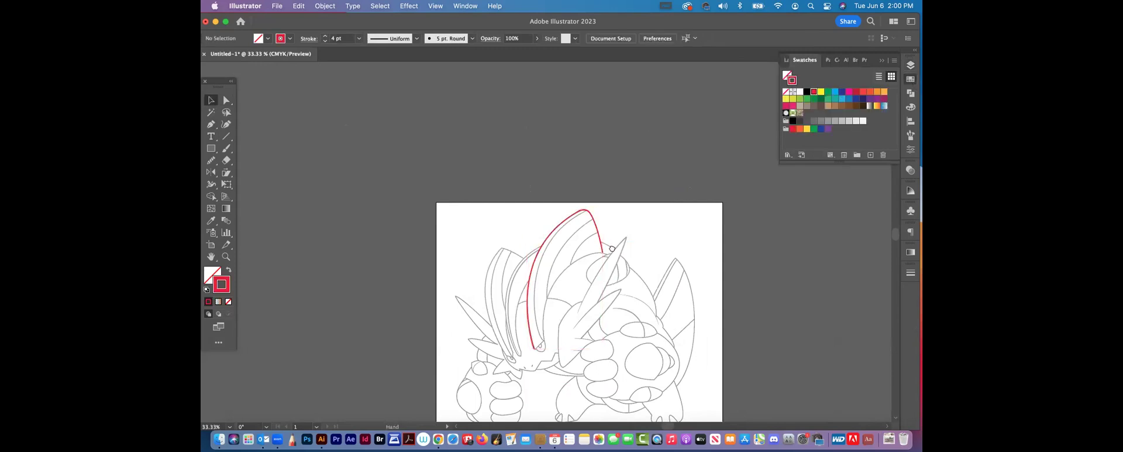
# Step: Continue the fin outline from its lower end with a short straight Pen segment along the top of the eye
pyautogui.scroll(-2, 612, 248)
pyautogui.click(226, 256)
pyautogui.moveTo(529, 221); pyautogui.dragTo(683, 315)
pyautogui.scroll(-8, 683, 315)
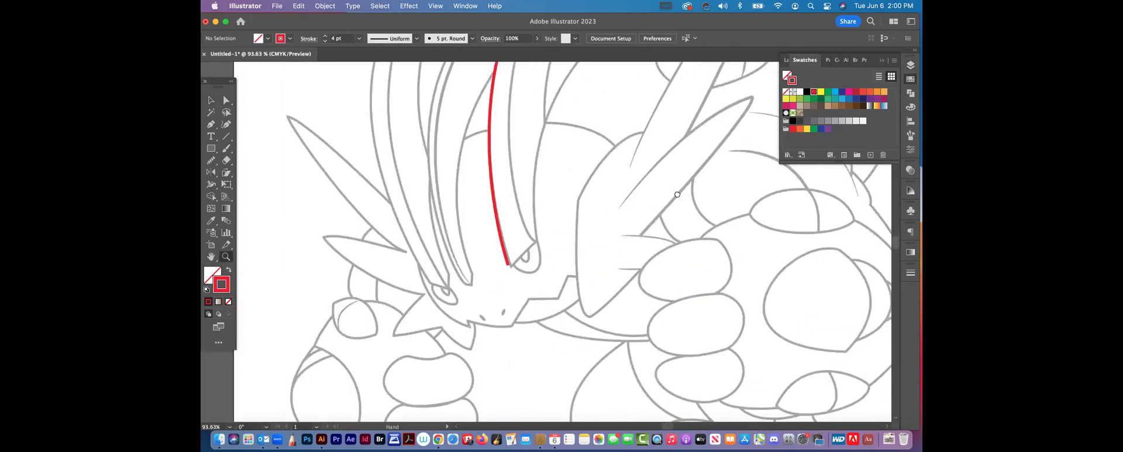
pyautogui.click(212, 124)
pyautogui.scroll(3, 572, 243)
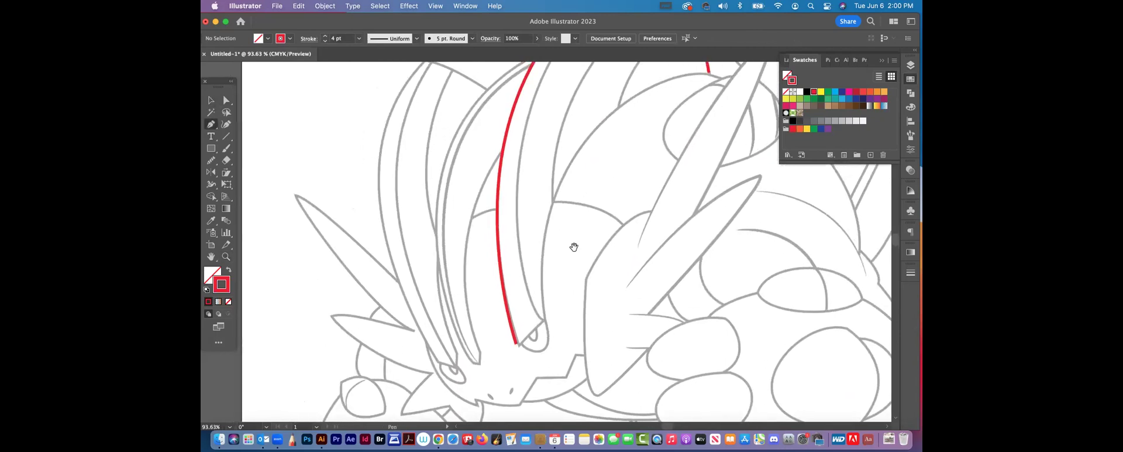
pyautogui.scroll(2, 572, 242)
pyautogui.hscroll(3, 572, 242)
pyautogui.click(476, 364)
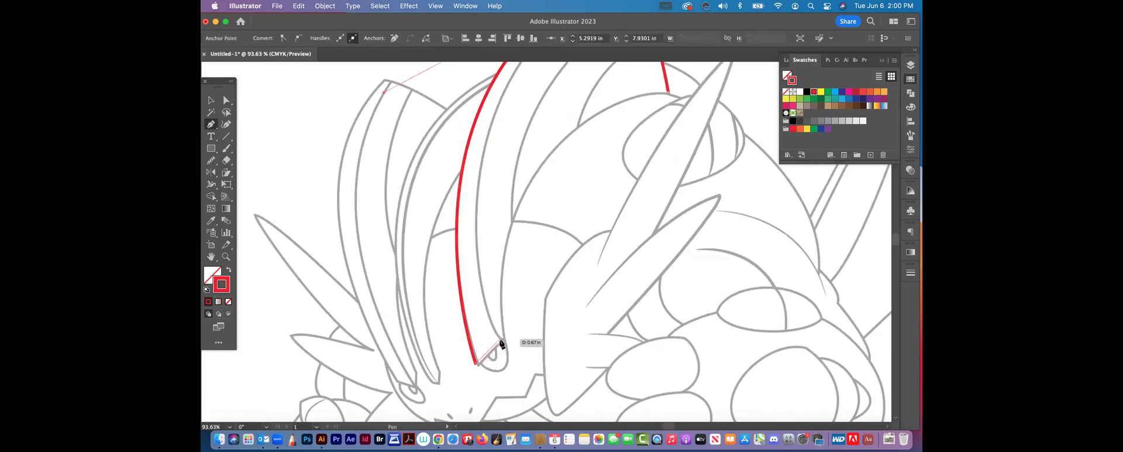
pyautogui.click(501, 345)
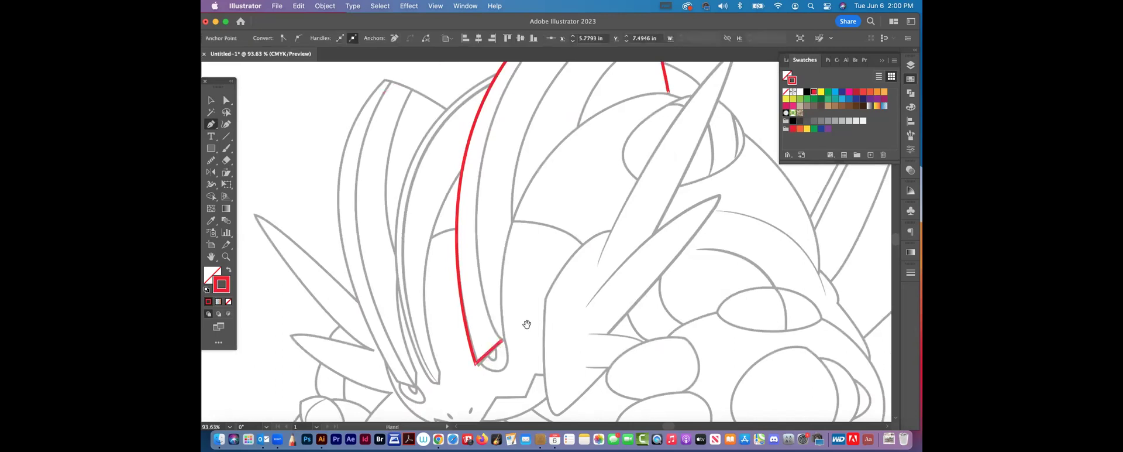
# Step: Try to reposition the fin outline's bottom corner point beside the eye over the template line
pyautogui.hscroll(-3, 501, 345)
pyautogui.scroll(-1, 501, 345)
pyautogui.press('a')
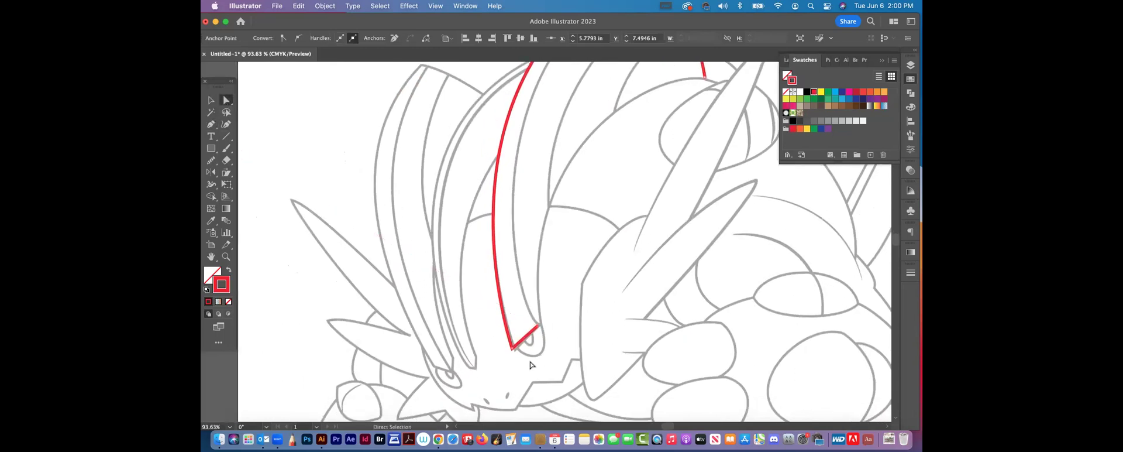
pyautogui.moveTo(530, 349); pyautogui.dragTo(516, 353)
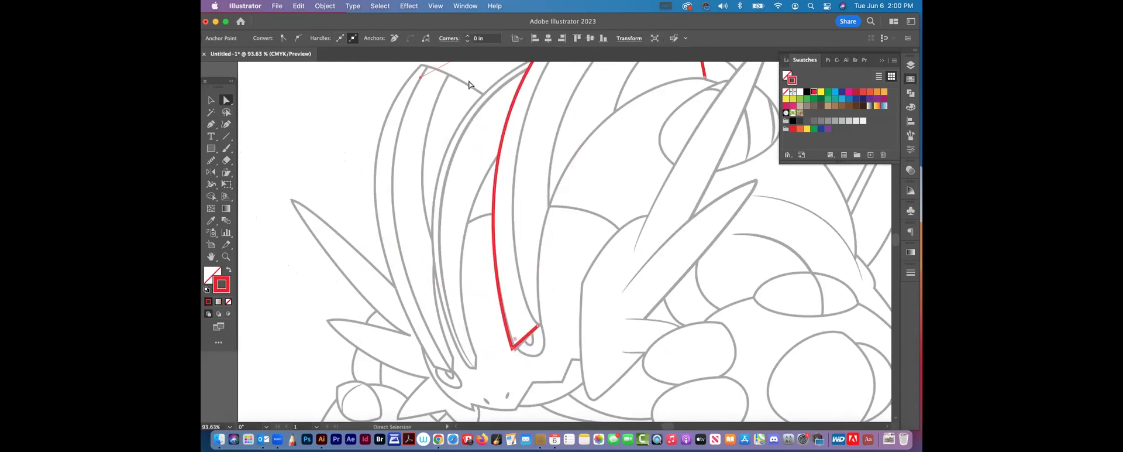
# Step: Turn off Smart Guides so points can be placed without snapping
pyautogui.click(436, 6)
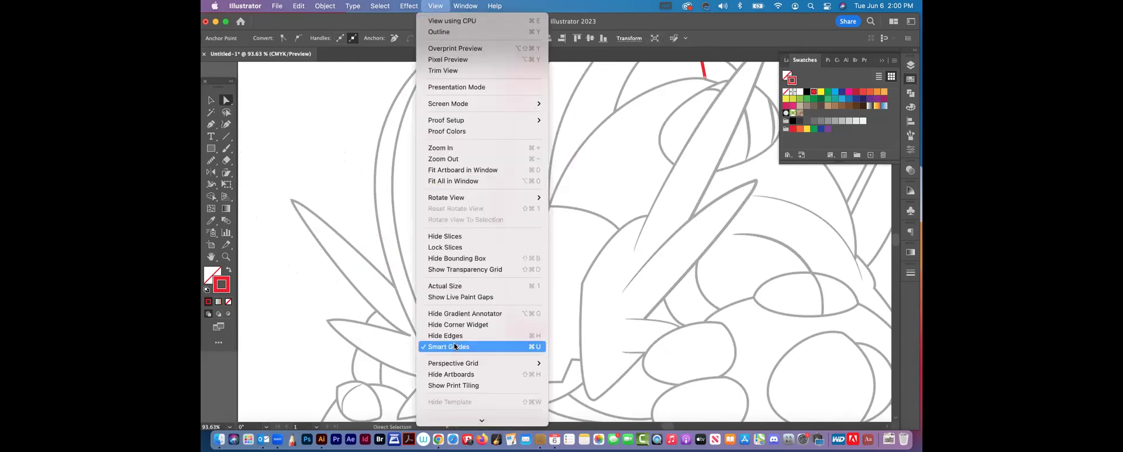
pyautogui.click(449, 347)
pyautogui.click(462, 7)
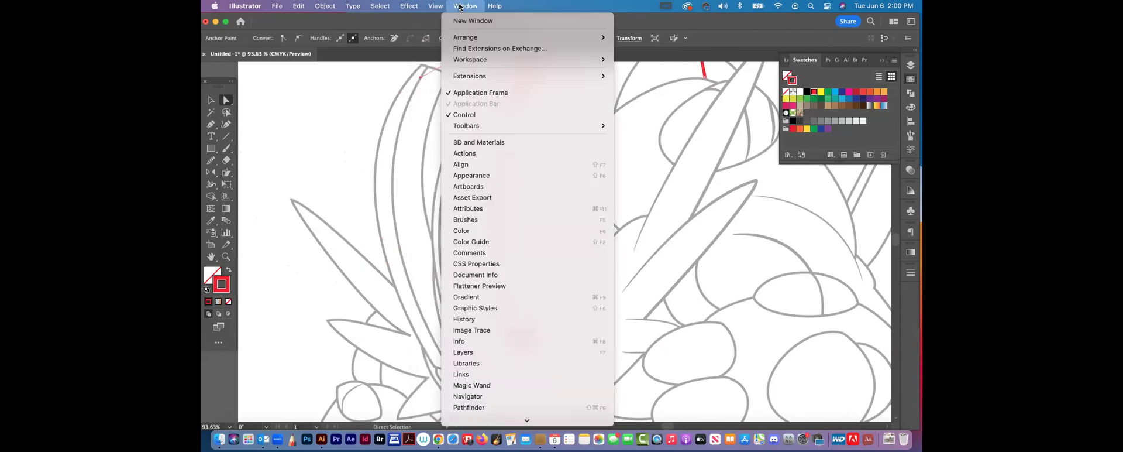
pyautogui.moveTo(433, 6)
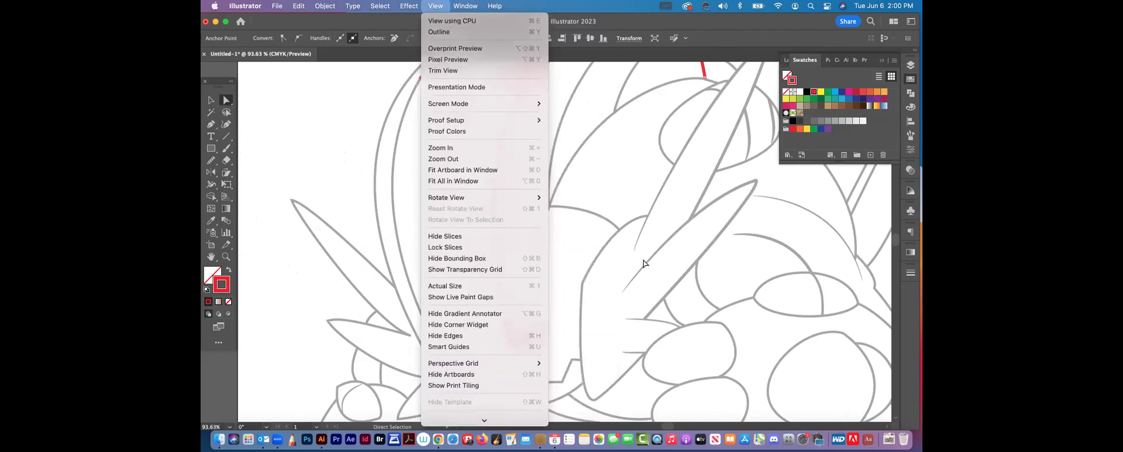
pyautogui.click(645, 263)
pyautogui.click(210, 124)
pyautogui.keyDown('super'); pyautogui.click(245, 121); pyautogui.keyUp('super')
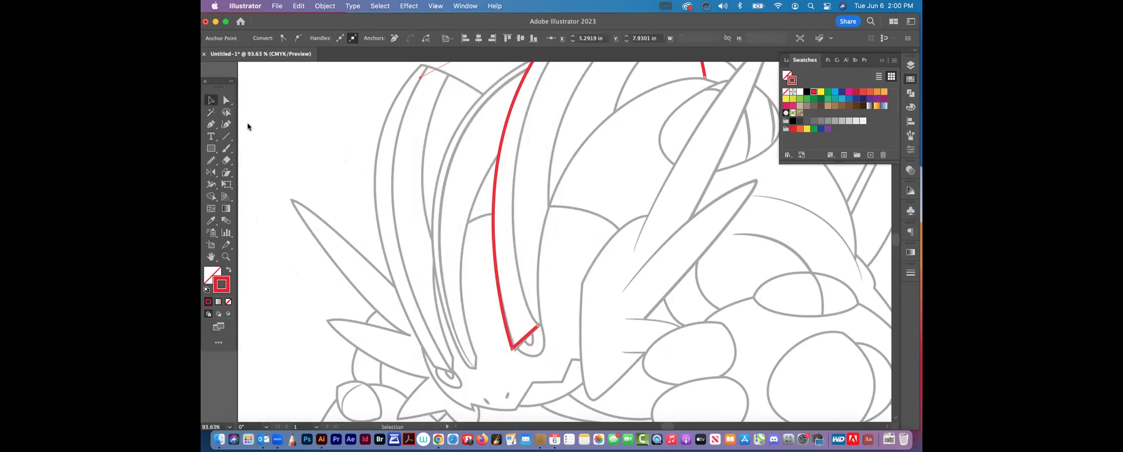
pyautogui.scroll(2, 462, 215)
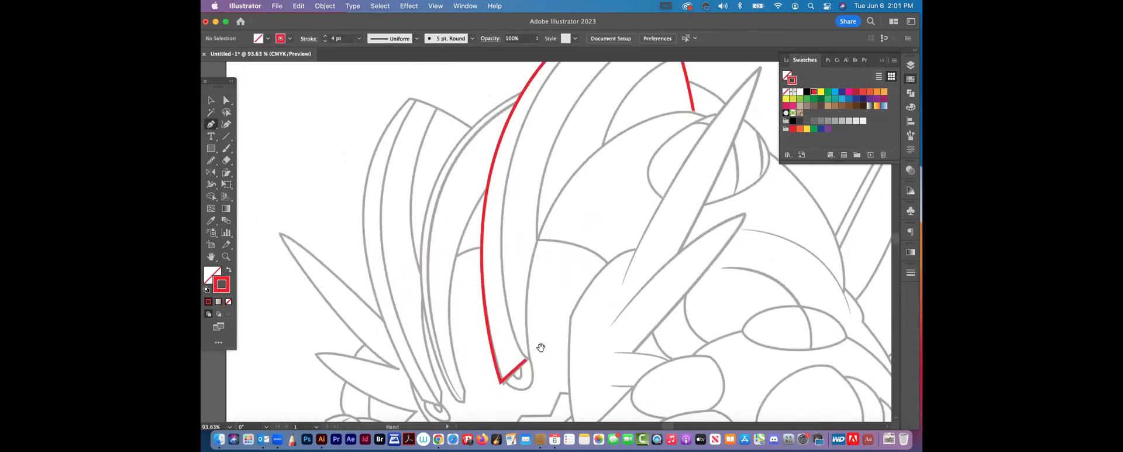
pyautogui.click(527, 359)
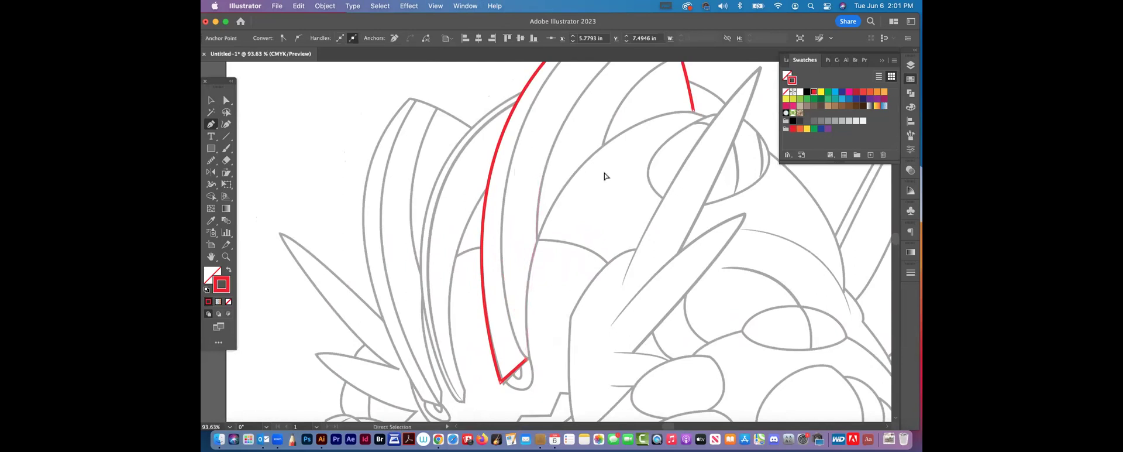
pyautogui.press('super+minus')
pyautogui.press('super+minus')
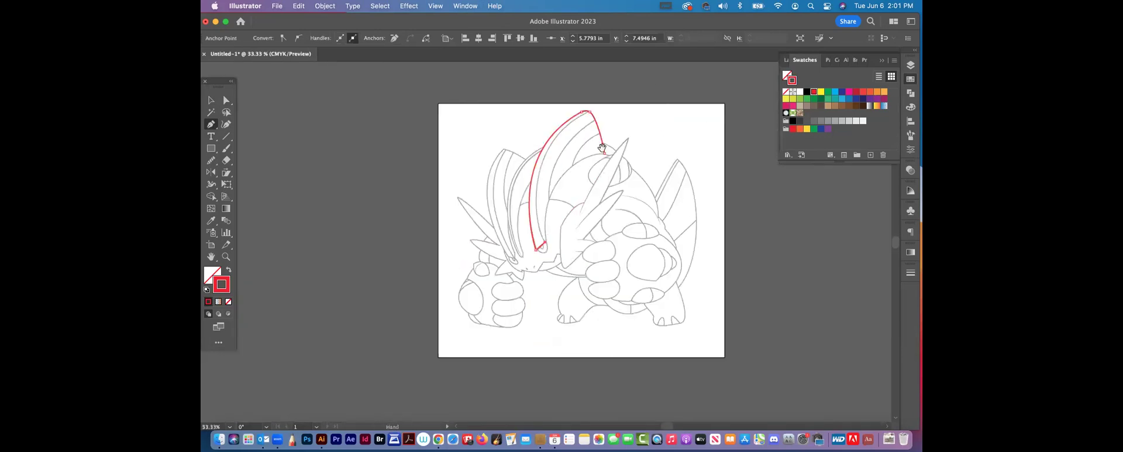
pyautogui.press('super+minus')
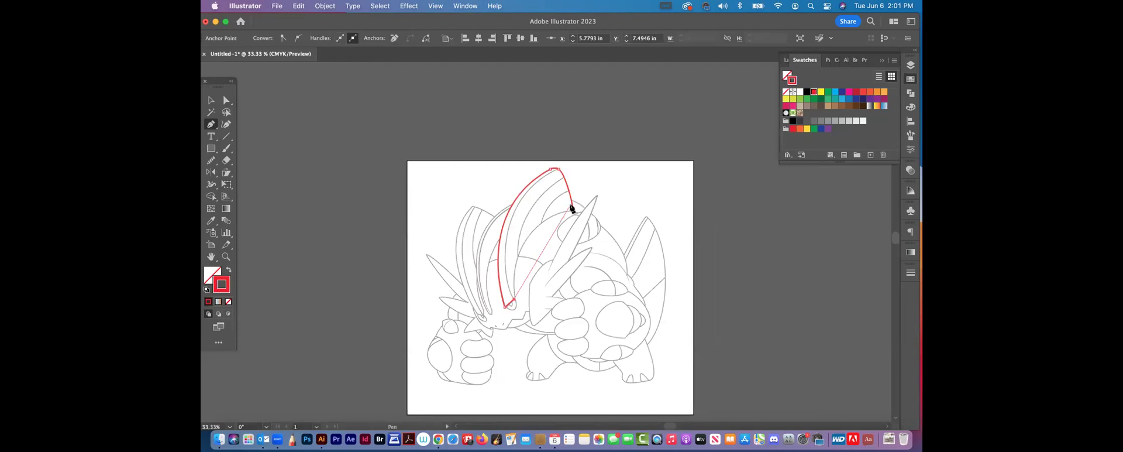
pyautogui.press('Escape')
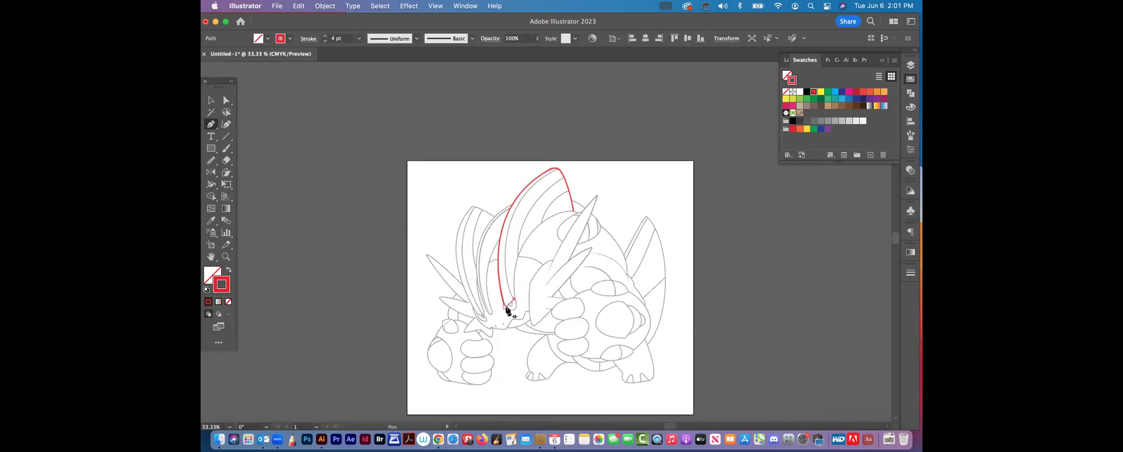
pyautogui.click(507, 310)
pyautogui.press('v')
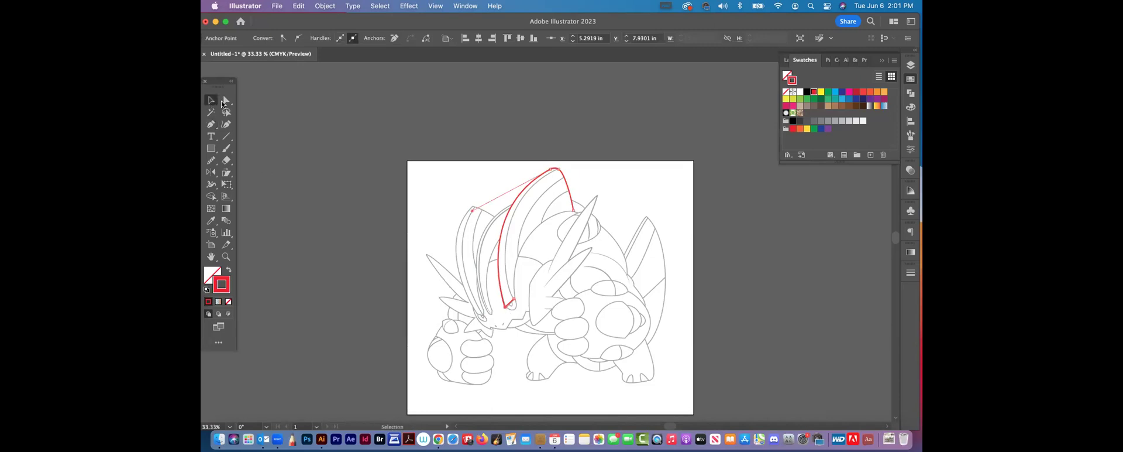
pyautogui.click(451, 153)
pyautogui.click(225, 257)
pyautogui.moveTo(522, 275); pyautogui.dragTo(676, 351)
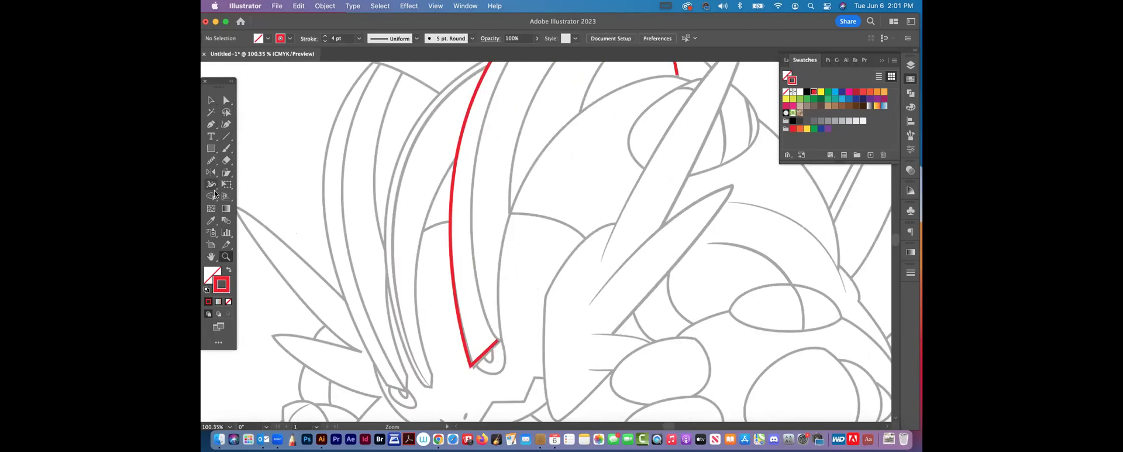
pyautogui.click(212, 124)
# Step: Select the traced fin outline and lock it so new Pen paths cannot attach to it
pyautogui.press('v')
pyautogui.press('super+a')
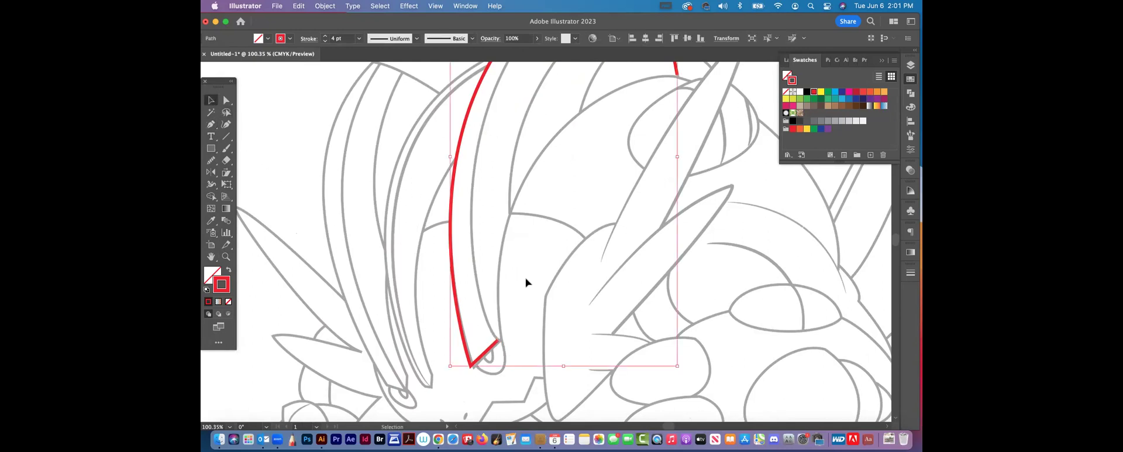
pyautogui.click(321, 7)
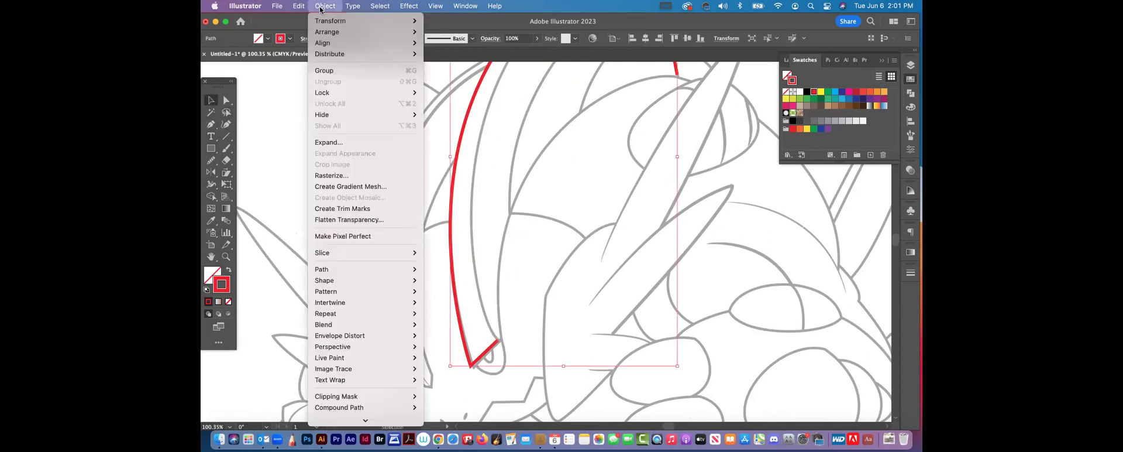
pyautogui.moveTo(338, 95)
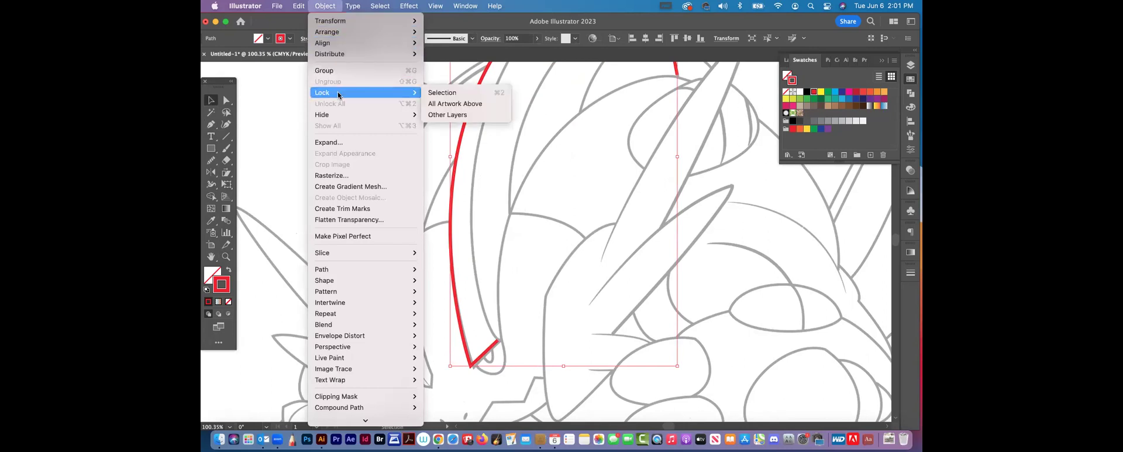
pyautogui.click(442, 93)
pyautogui.moveTo(606, 184); pyautogui.dragTo(580, 173)
# Step: Draw a separate Pen curve from the upper end of the short eye segment, through one smooth midpoint, to the fin's tip
pyautogui.click(212, 126)
pyautogui.press('super+minus')
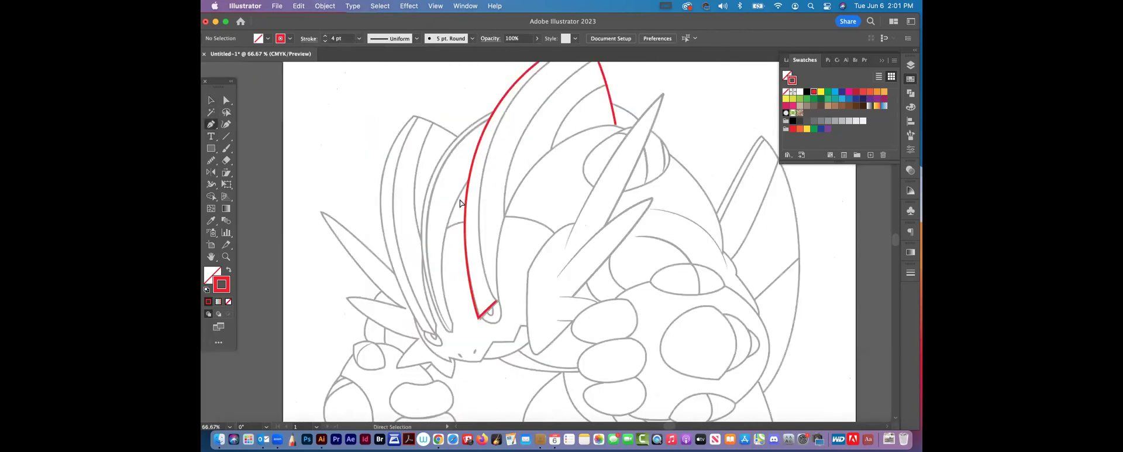
pyautogui.scroll(5, 468, 251)
pyautogui.hscroll(3, 468, 252)
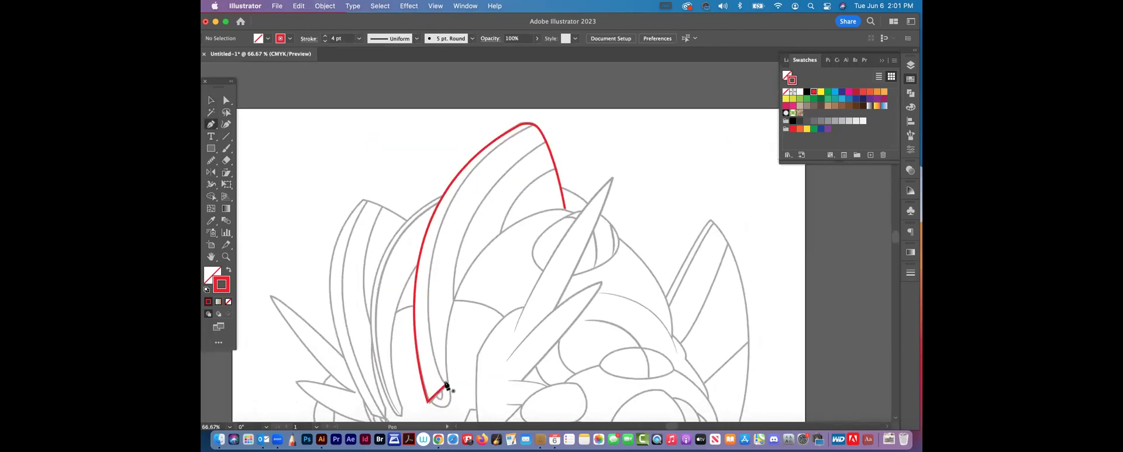
pyautogui.click(445, 385)
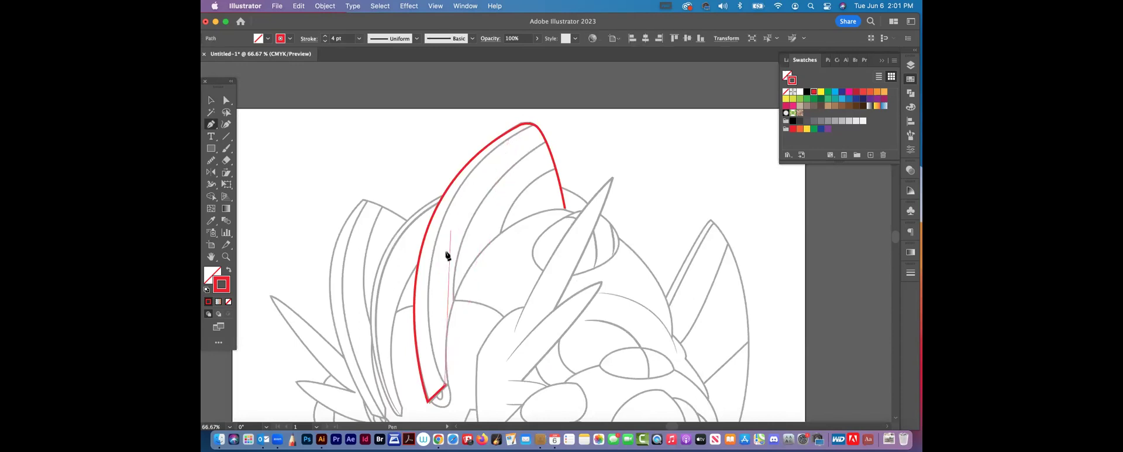
pyautogui.moveTo(484, 152); pyautogui.dragTo(505, 89)
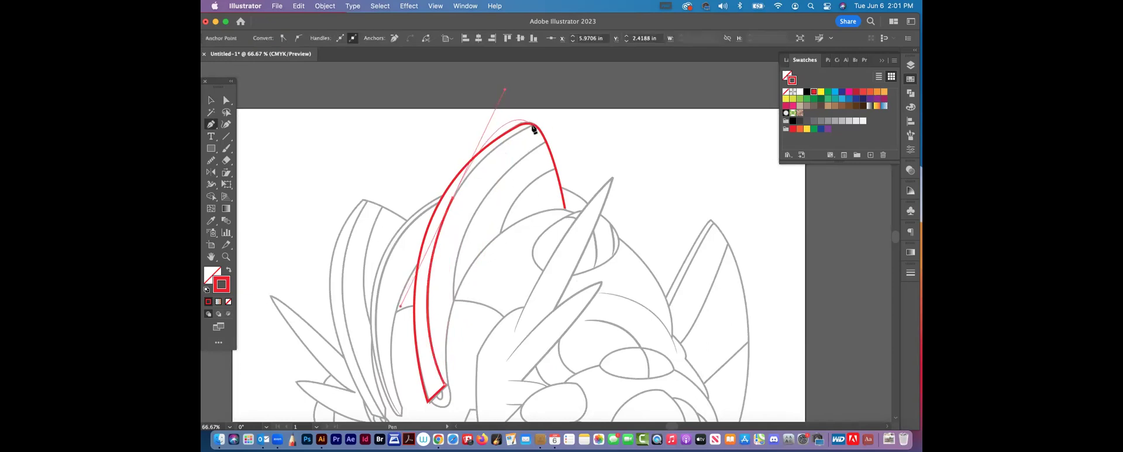
pyautogui.click(533, 129)
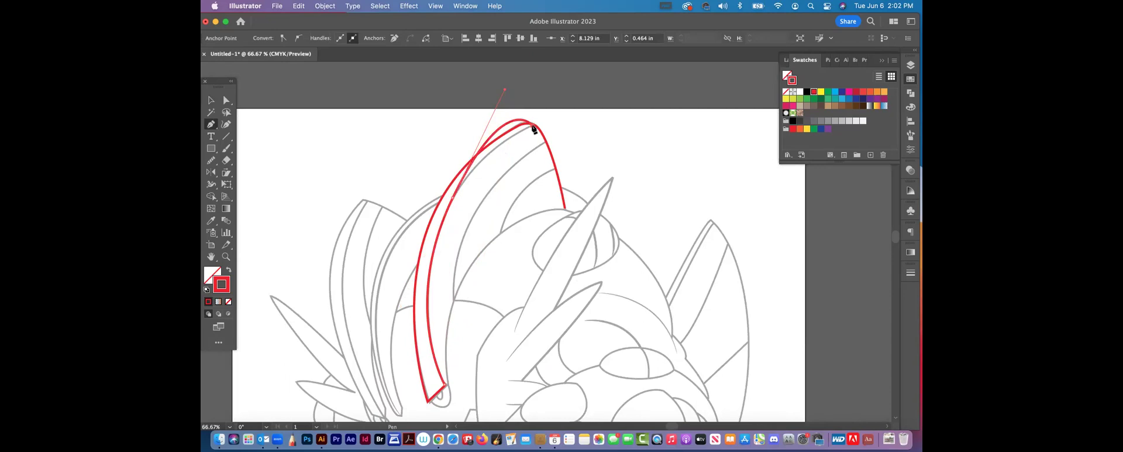
# Step: Shorten the midpoint's upper handle so the inner fin curve follows the template line to the tip, and deselect the path
pyautogui.moveTo(505, 90); pyautogui.dragTo(531, 101)
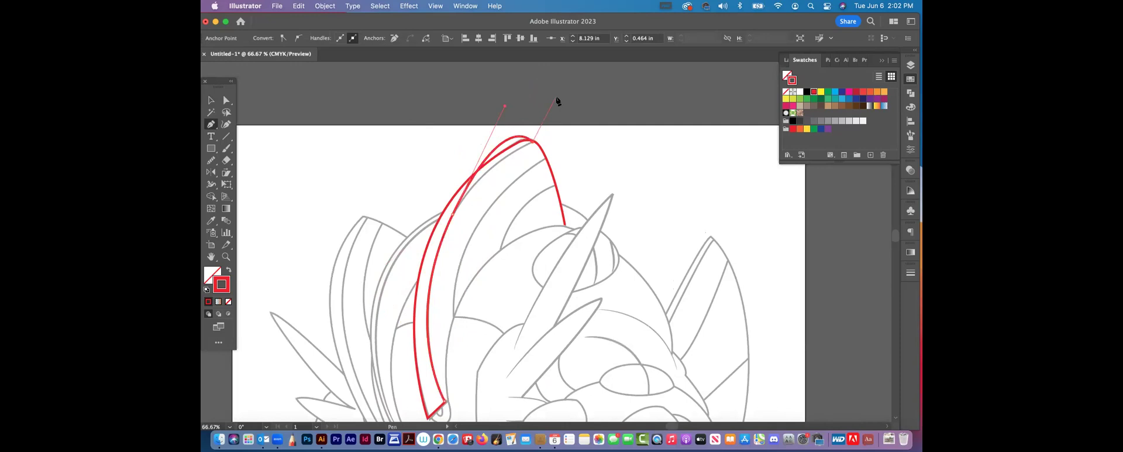
pyautogui.keyDown('super'); pyautogui.click(506, 109); pyautogui.keyUp('super')
pyautogui.moveTo(505, 107); pyautogui.dragTo(498, 142)
pyautogui.press('super+z')
pyautogui.moveTo(505, 107); pyautogui.dragTo(485, 165)
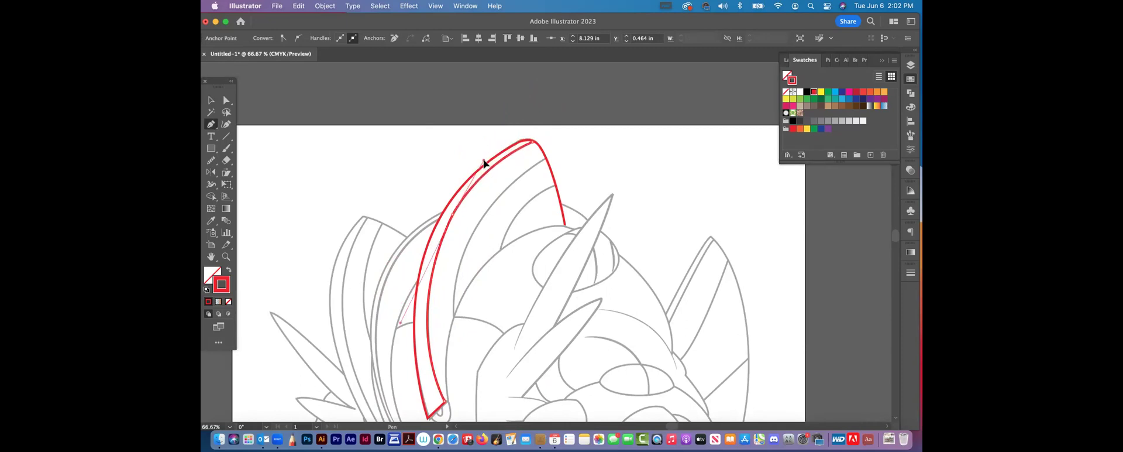
pyautogui.click(211, 100)
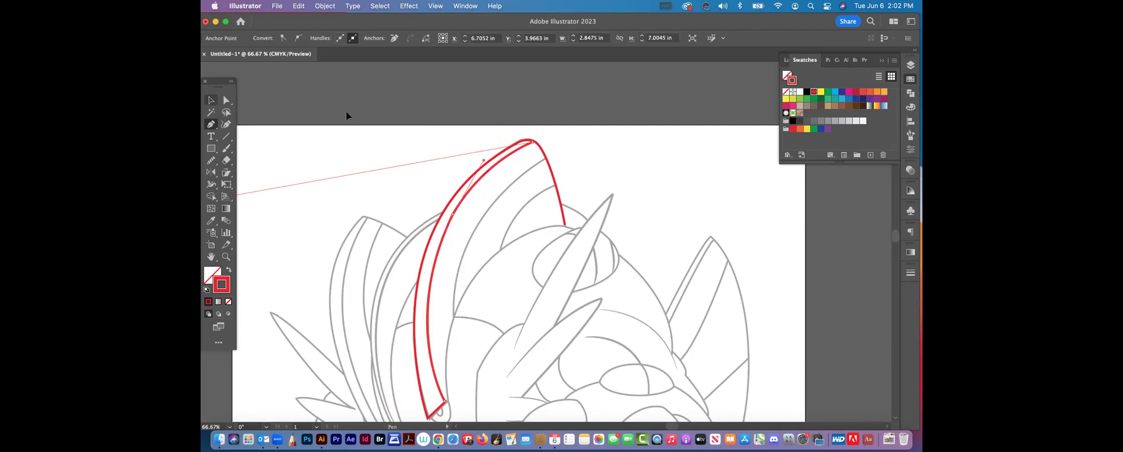
pyautogui.click(596, 180)
# Step: Unlock all locked artwork
pyautogui.scroll(-5, 595, 187)
pyautogui.scroll(2, 594, 188)
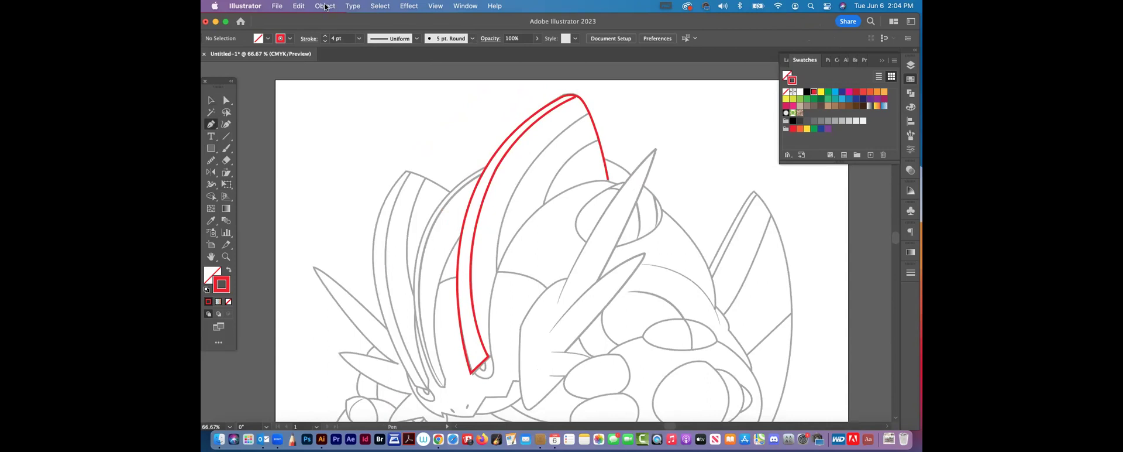
pyautogui.click(325, 7)
pyautogui.click(494, 177)
pyautogui.click(327, 6)
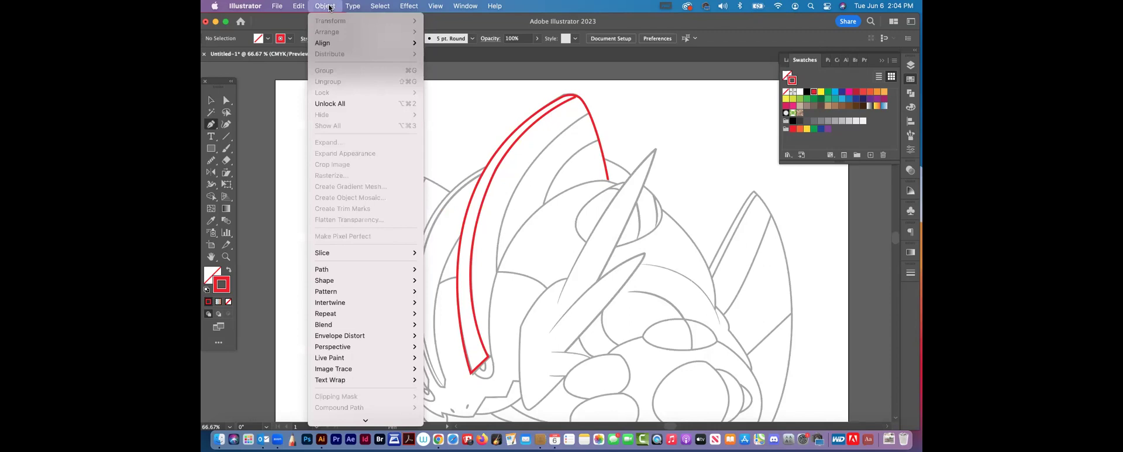
pyautogui.click(339, 104)
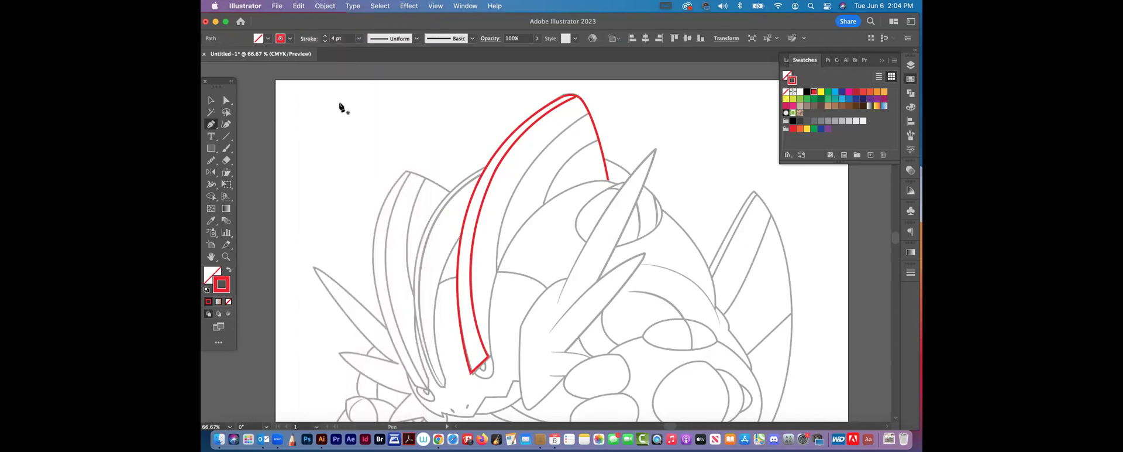
pyautogui.click(211, 100)
pyautogui.moveTo(433, 125); pyautogui.dragTo(573, 226)
pyautogui.click(573, 226)
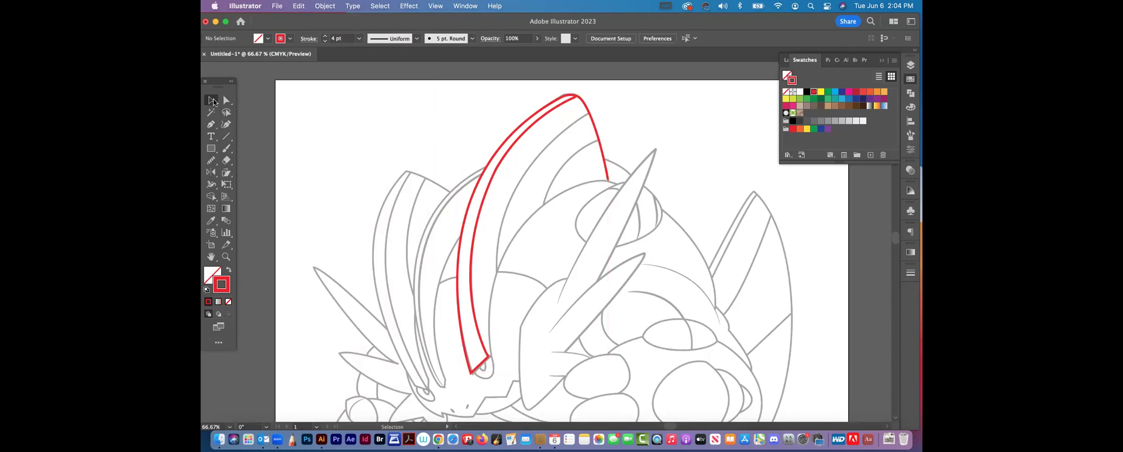
pyautogui.moveTo(402, 113); pyautogui.dragTo(354, 96)
pyautogui.click(211, 125)
pyautogui.scroll(-3, 495, 253)
pyautogui.scroll(2, 486, 234)
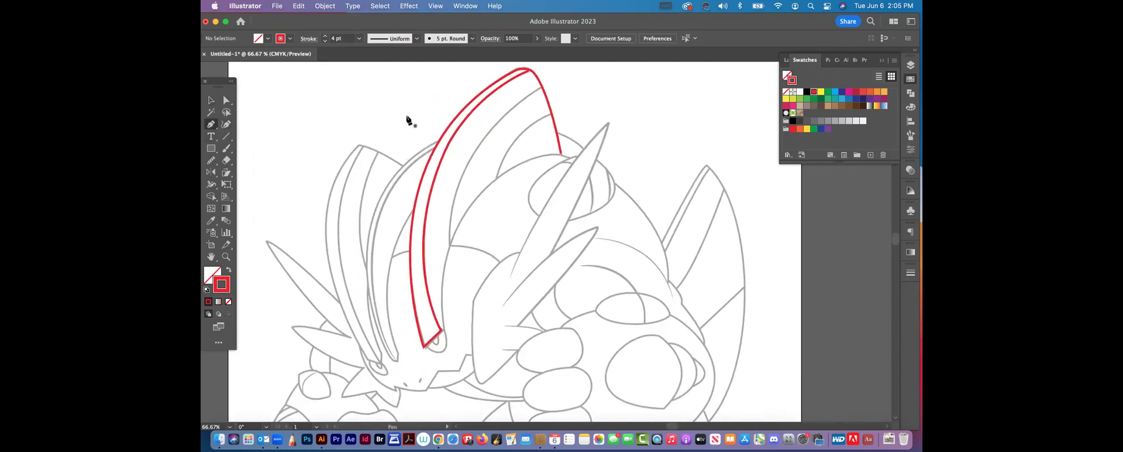
pyautogui.click(483, 206)
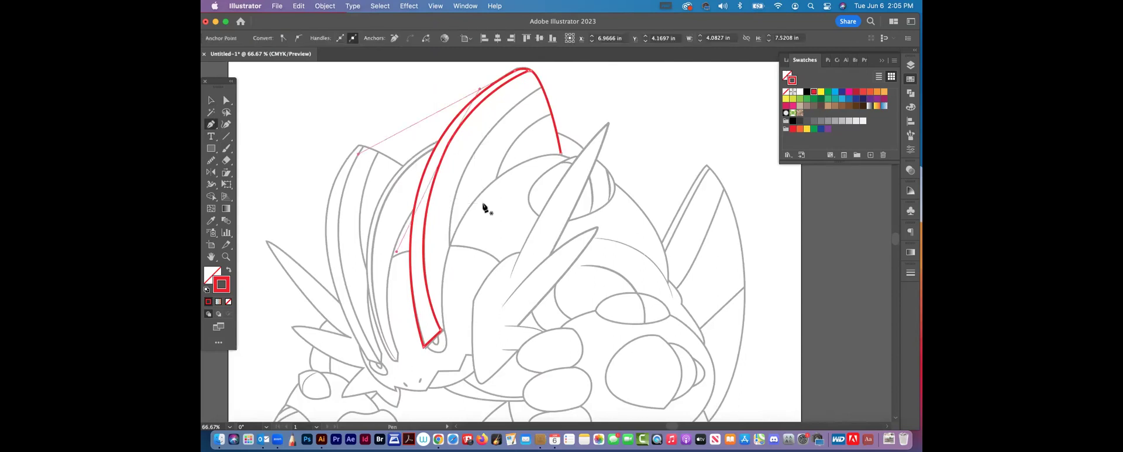
pyautogui.press('super')
pyautogui.keyDown('super'); pyautogui.click(484, 206); pyautogui.keyUp('super')
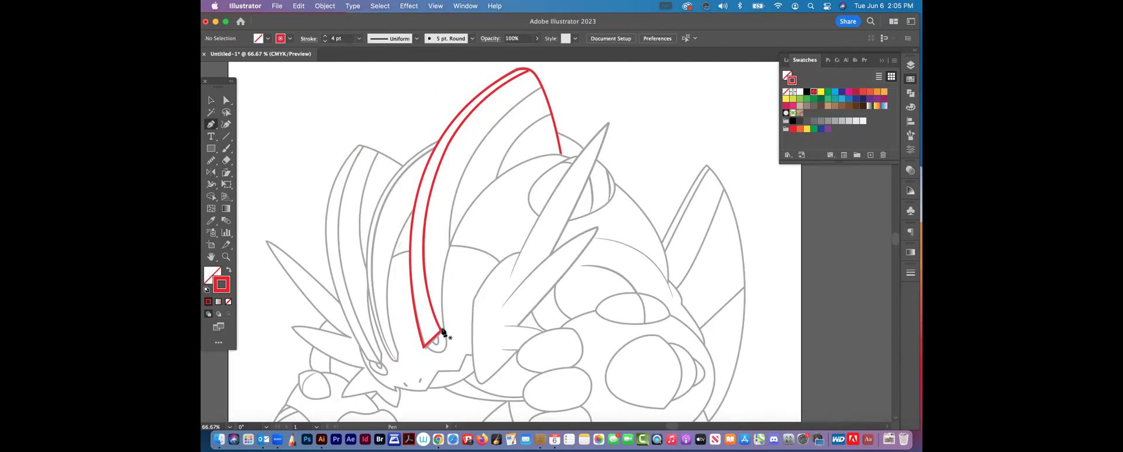
pyautogui.click(324, 6)
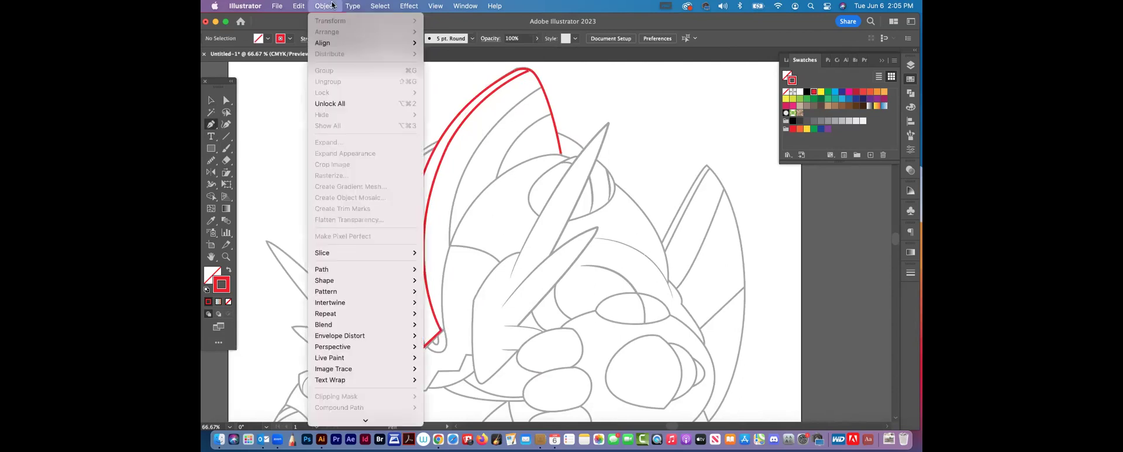
pyautogui.moveTo(352, 6)
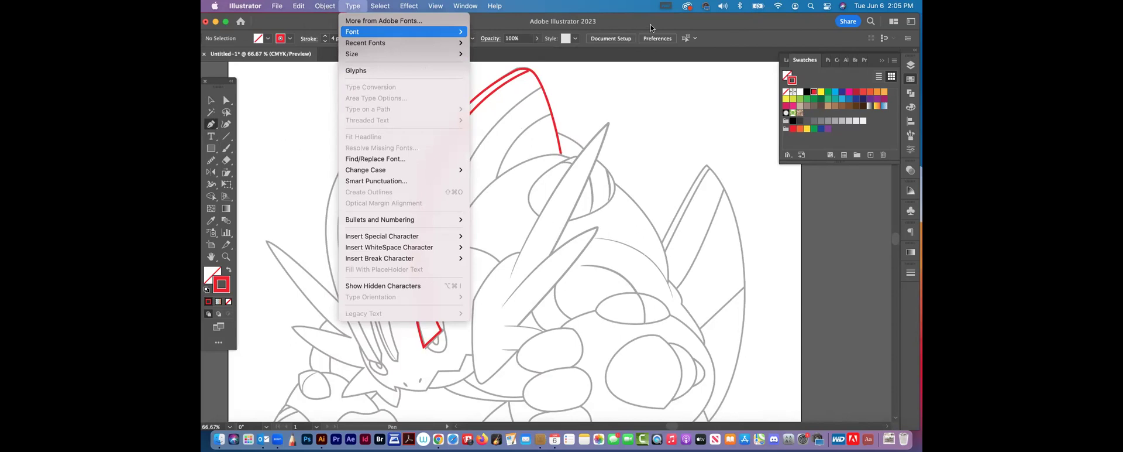
pyautogui.press('Left')
pyautogui.press('Escape')
pyautogui.press('v')
pyautogui.press('super+shift+a')
pyautogui.click(324, 6)
pyautogui.moveTo(294, 6)
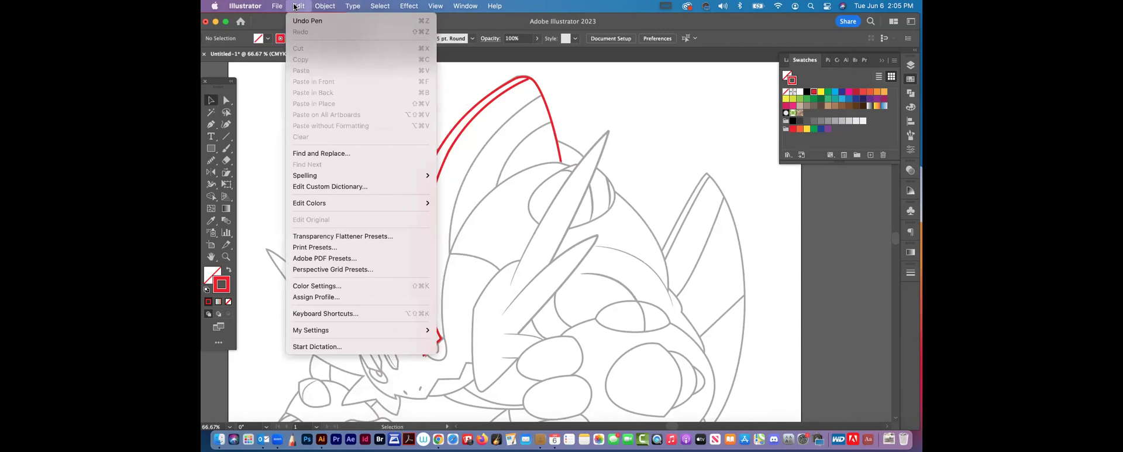
pyautogui.press('Escape')
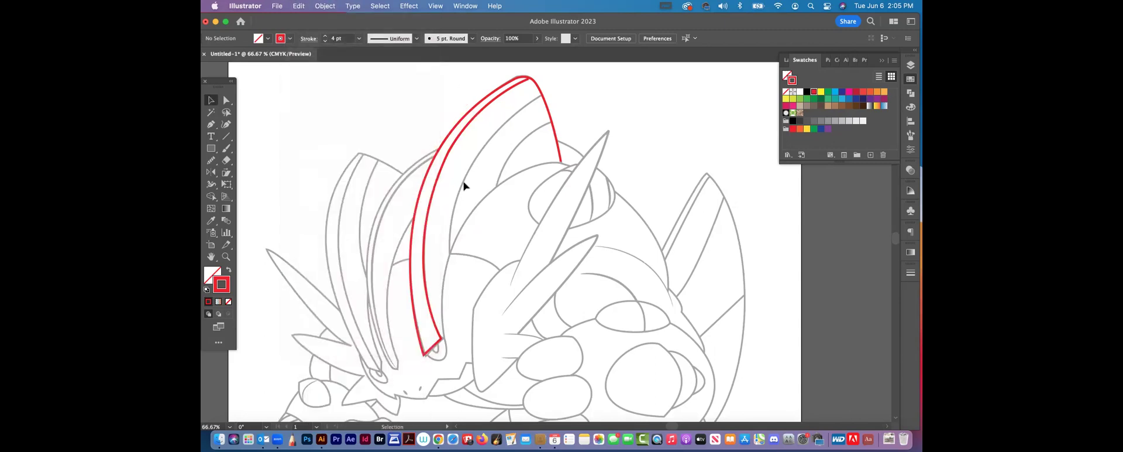
# Step: Draw a Pen curve from the short eye segment's upper end, through one smooth midpoint, to the fin's rear base, and deselect it
pyautogui.click(210, 124)
pyautogui.click(443, 339)
pyautogui.moveTo(566, 165); pyautogui.dragTo(714, 151)
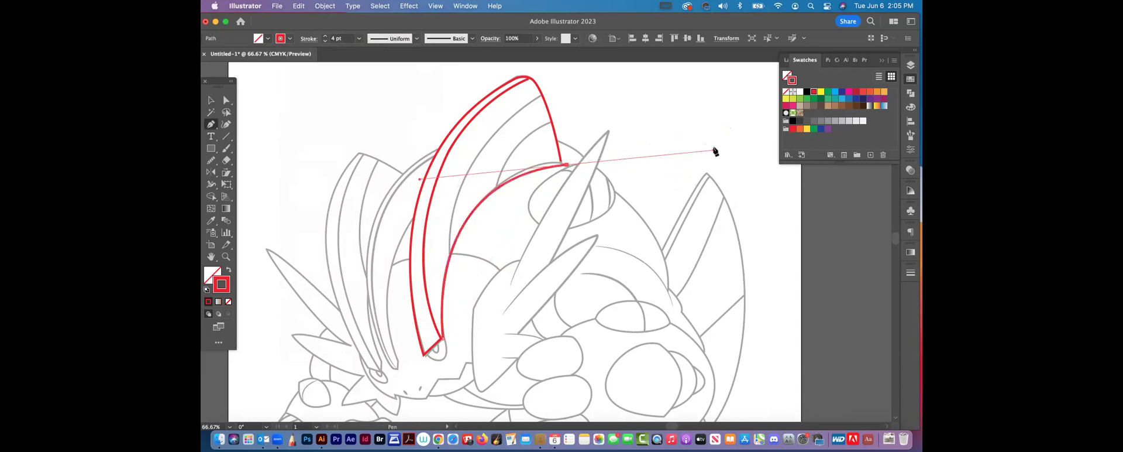
pyautogui.press('super+z')
pyautogui.moveTo(480, 200); pyautogui.dragTo(538, 147)
pyautogui.click(570, 170)
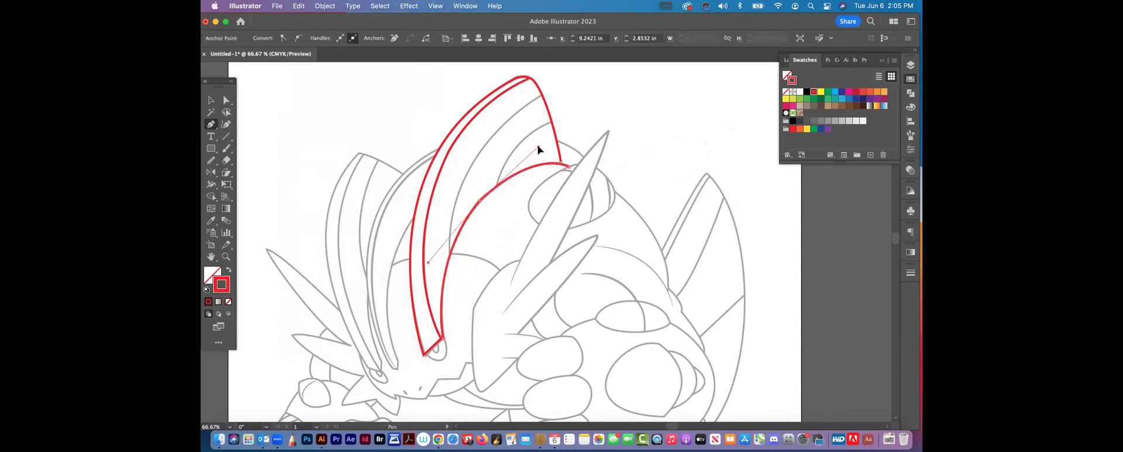
pyautogui.moveTo(536, 151); pyautogui.dragTo(536, 150)
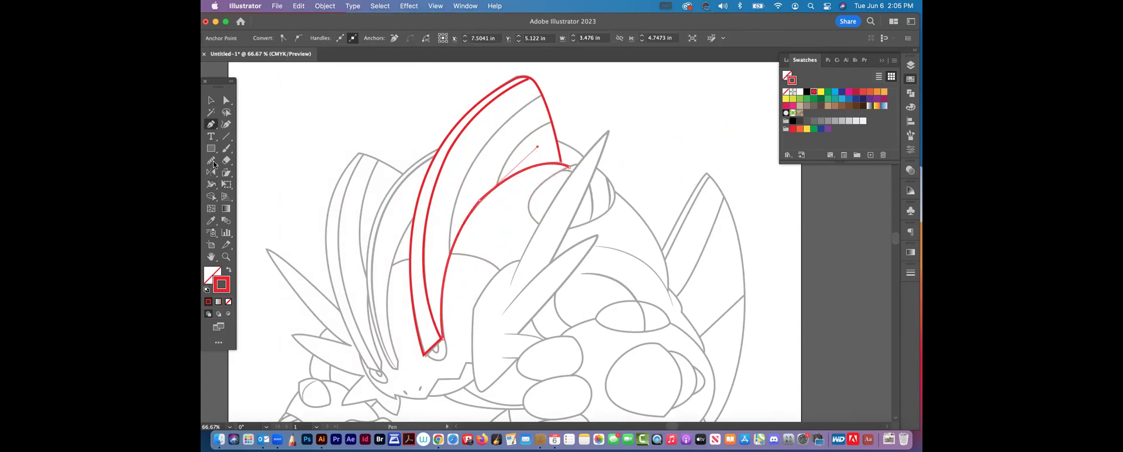
pyautogui.click(212, 160)
pyautogui.moveTo(545, 169)
pyautogui.mouseDown()
pyautogui.moveTo(530, 229)
pyautogui.moveTo(499, 220)
pyautogui.moveTo(502, 193)
pyautogui.moveTo(492, 193)
pyautogui.moveTo(437, 290)
pyautogui.moveTo(445, 327)
pyautogui.mouseUp()
pyautogui.click(211, 100)
pyautogui.click(731, 108)
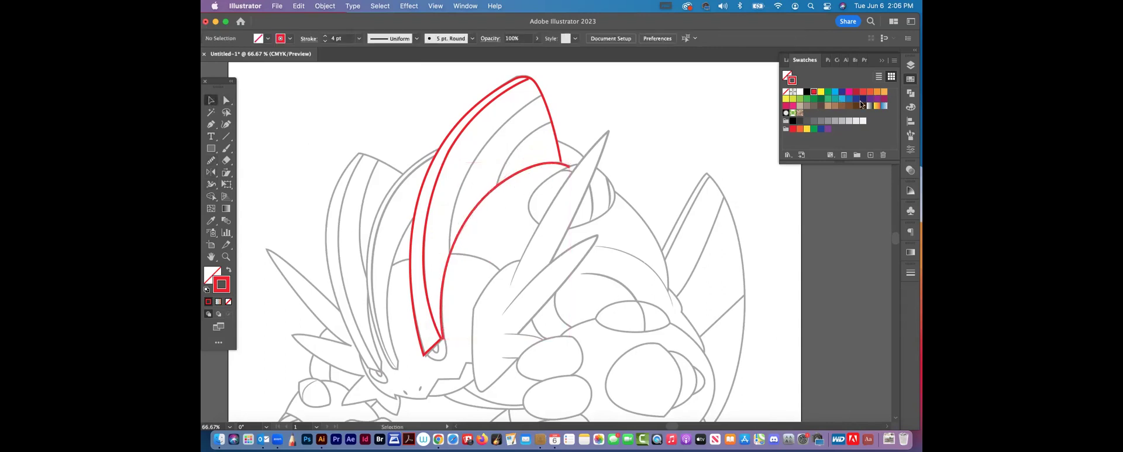
# Step: Hide the template layer to examine the inked fin paths on their own, and show it again
pyautogui.click(911, 65)
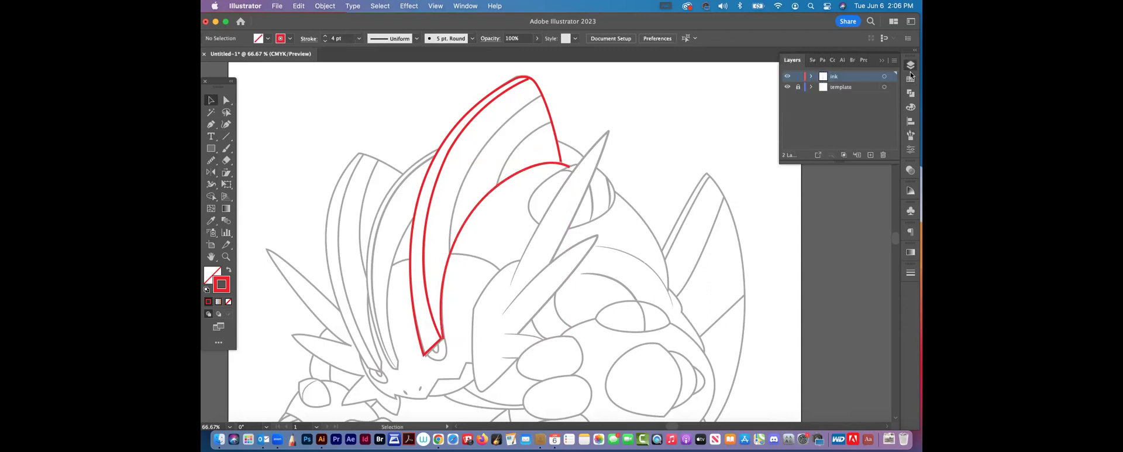
pyautogui.click(788, 88)
pyautogui.click(787, 88)
pyautogui.click(787, 88)
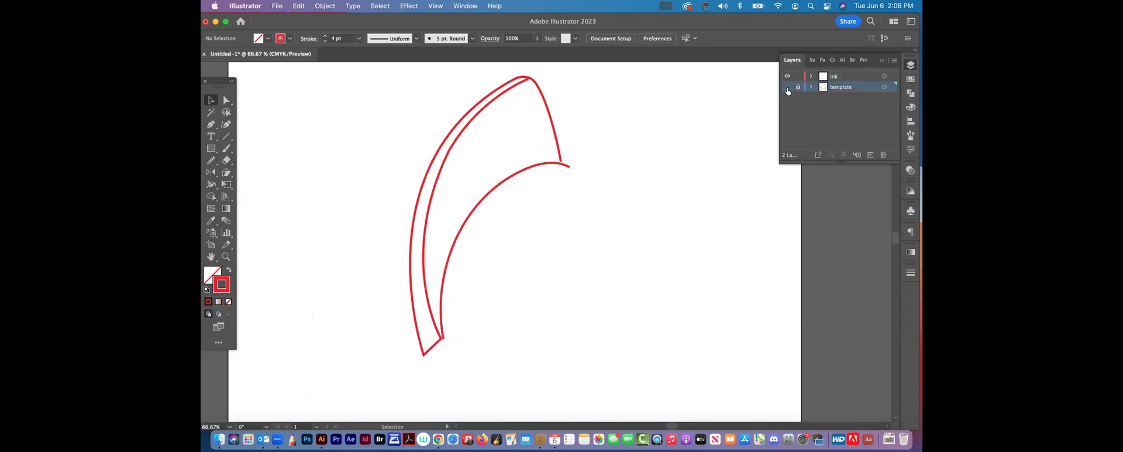
pyautogui.click(787, 88)
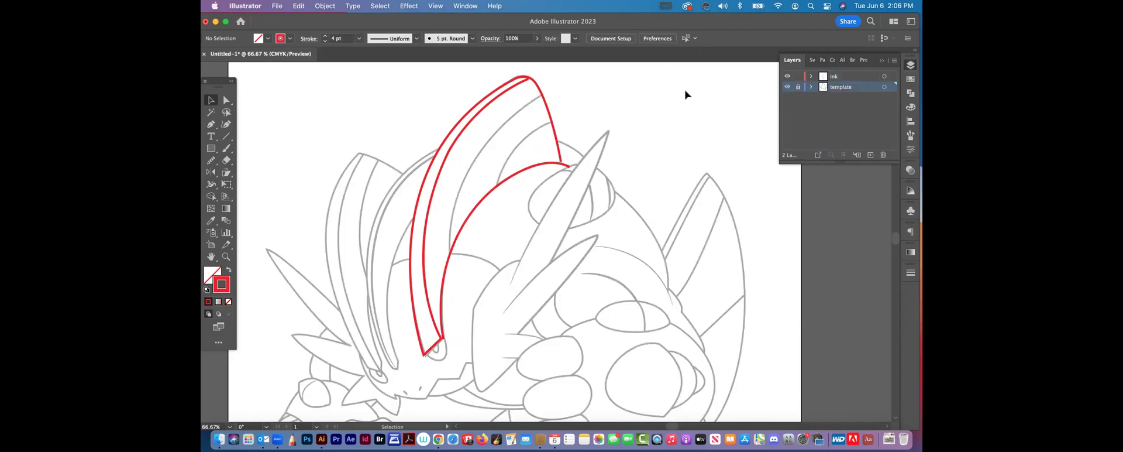
# Step: Make the ink layer the active layer for drawing with the Pen tool
pyautogui.hscroll(3, 592, 120)
pyautogui.scroll(-1, 592, 120)
pyautogui.click(211, 125)
pyautogui.moveTo(597, 238); pyautogui.dragTo(715, 177)
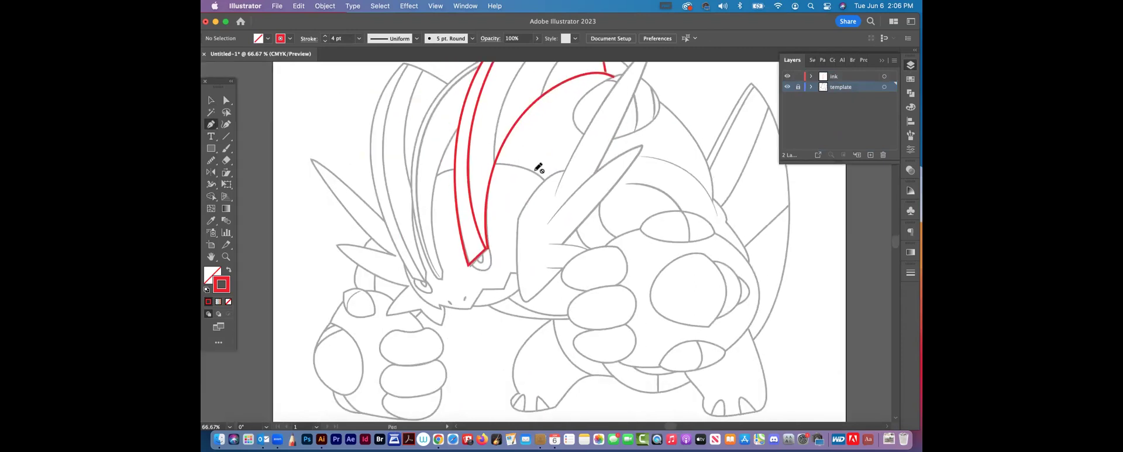
pyautogui.click(211, 100)
pyautogui.scroll(2, 504, 162)
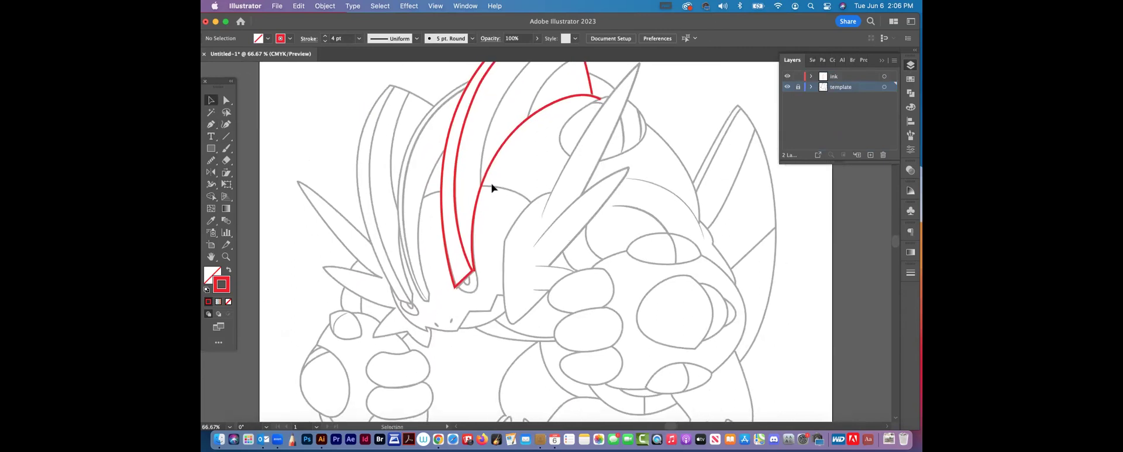
pyautogui.click(212, 124)
pyautogui.click(854, 76)
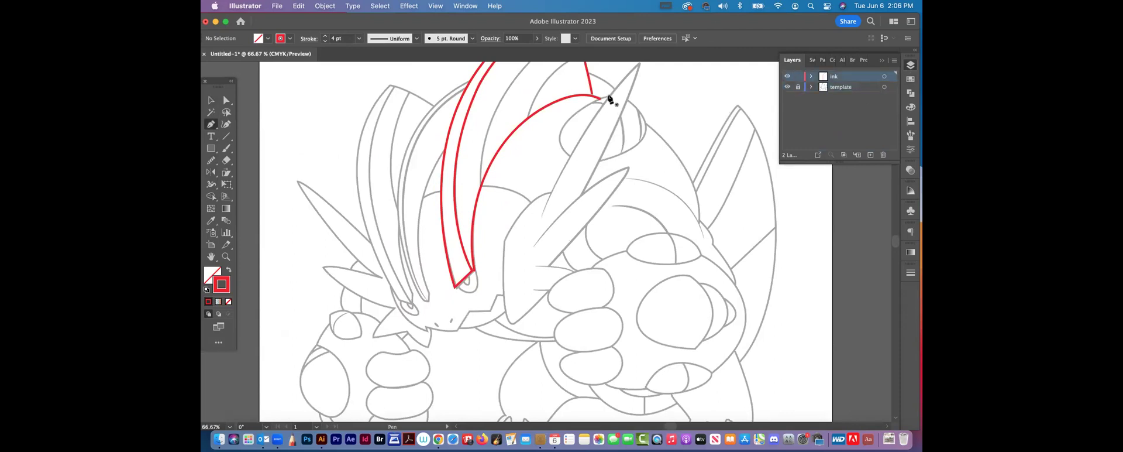
# Step: Draw the tall spike behind the fin as an open three-point Pen path with a sharp tip, and deselect it
pyautogui.scroll(3, 571, 246)
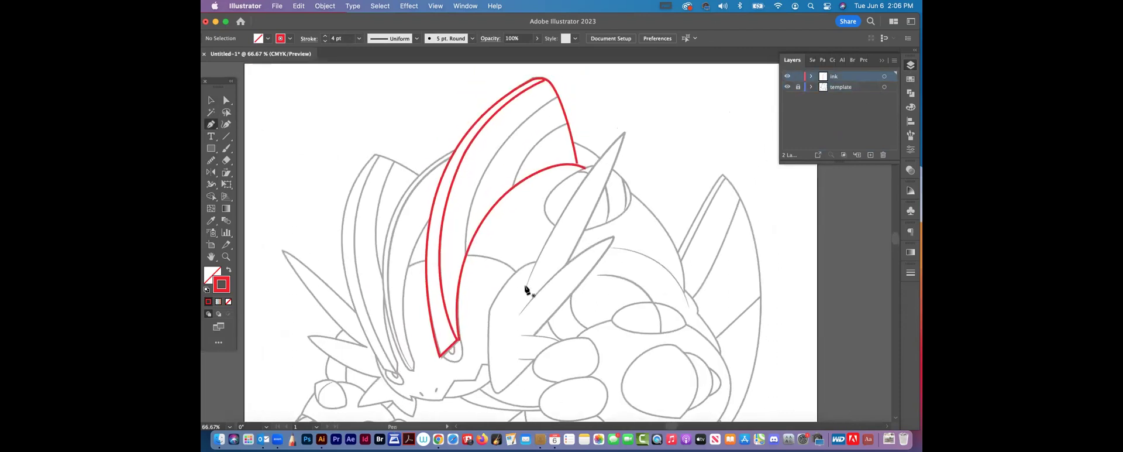
pyautogui.click(526, 287)
pyautogui.moveTo(623, 135); pyautogui.dragTo(664, 108)
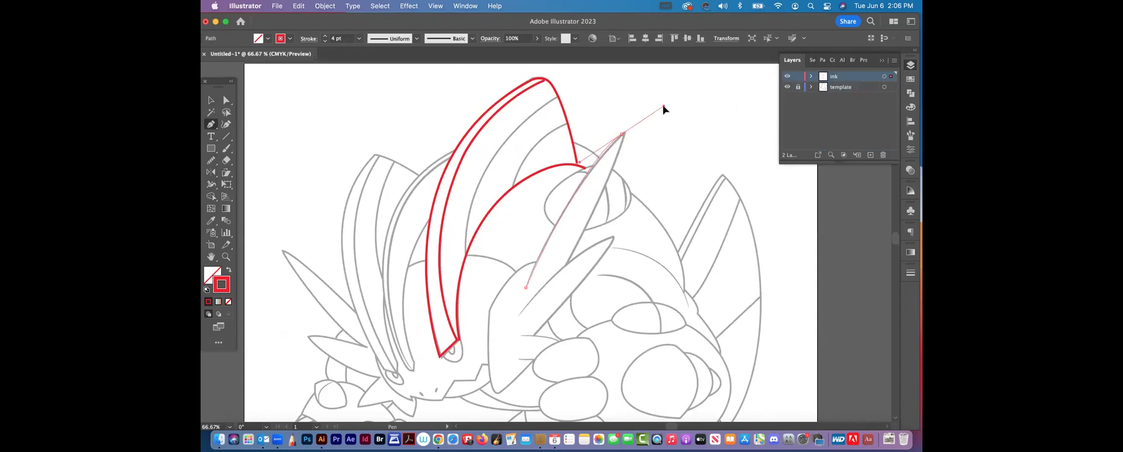
pyautogui.click(567, 262)
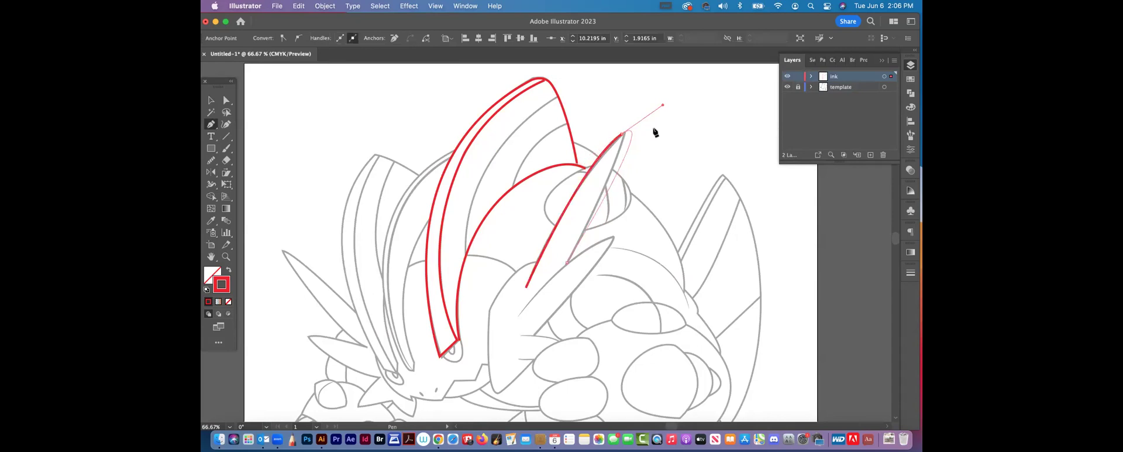
pyautogui.moveTo(663, 105); pyautogui.dragTo(623, 157)
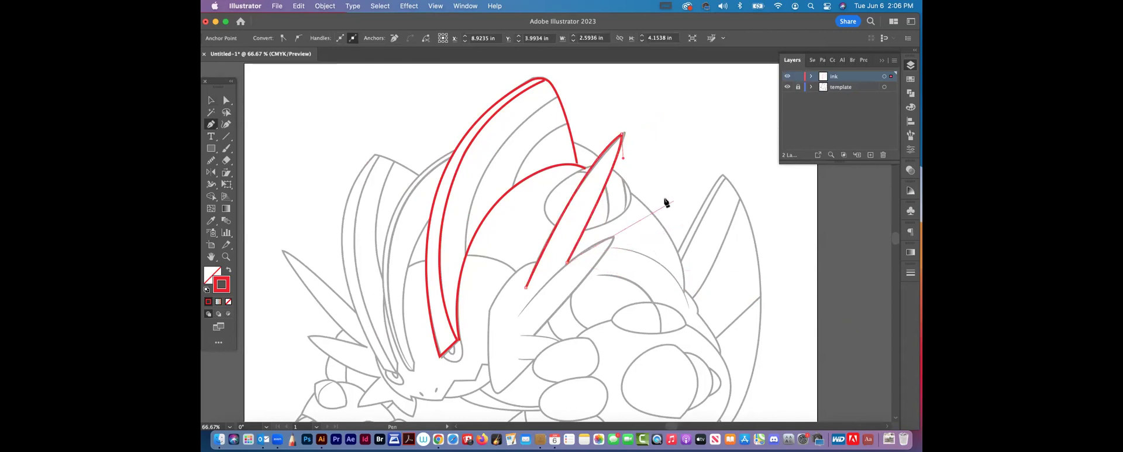
pyautogui.press('super')
pyautogui.keyDown('super'); pyautogui.click(649, 188); pyautogui.keyUp('super')
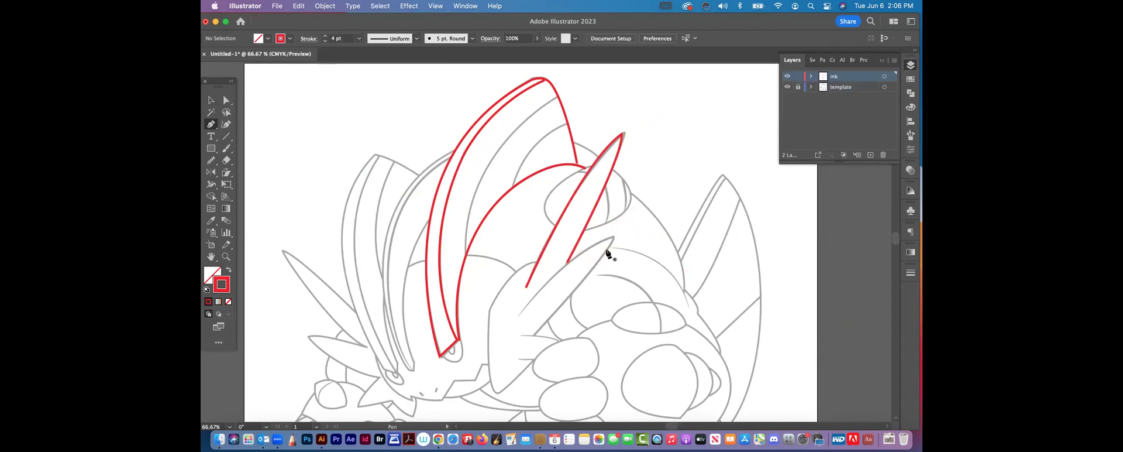
# Step: Draw a Pen curve around the near side of the round bump beside the spike, and refine its upper stretch freehand with the template hidden
pyautogui.click(588, 168)
pyautogui.moveTo(544, 207); pyautogui.dragTo(547, 230)
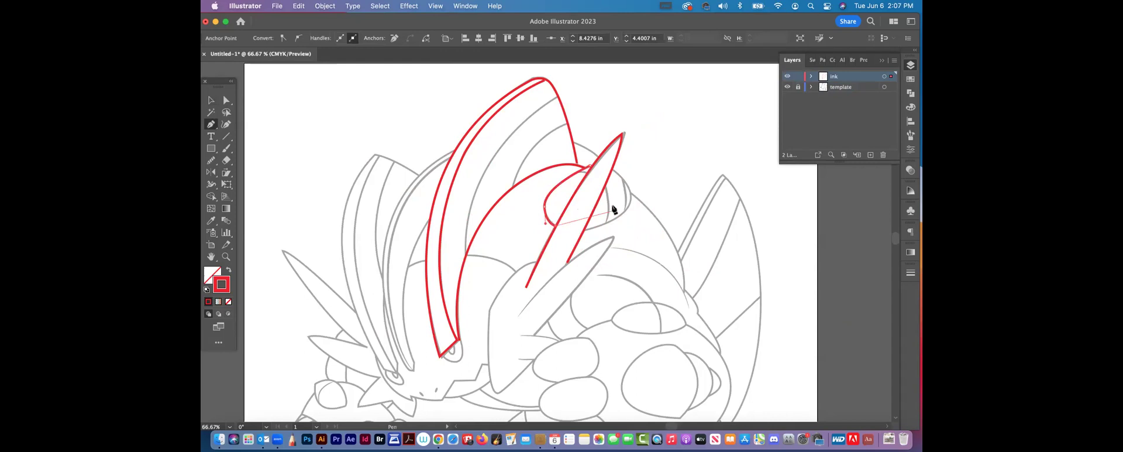
pyautogui.click(787, 87)
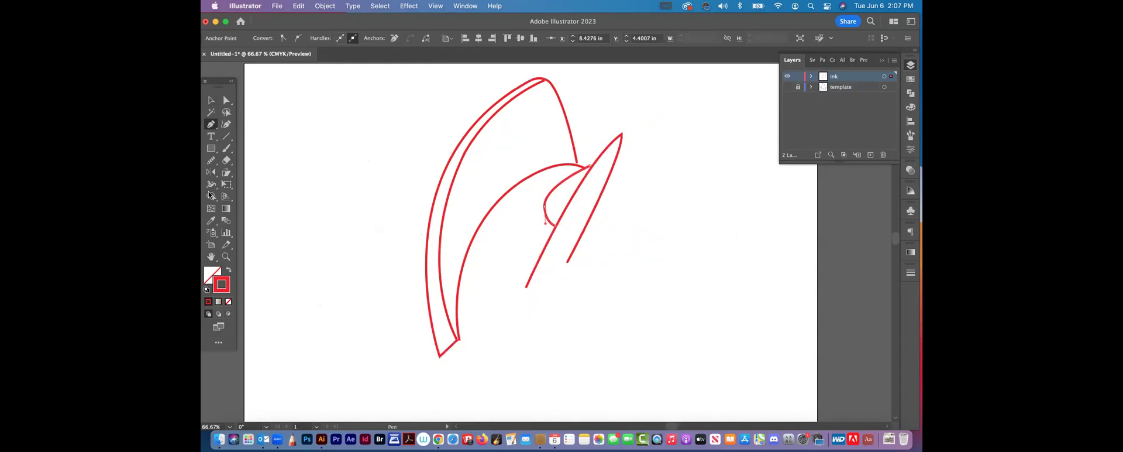
pyautogui.click(211, 160)
pyautogui.moveTo(553, 188)
pyautogui.mouseDown()
pyautogui.moveTo(542, 221)
pyautogui.moveTo(594, 173)
pyautogui.moveTo(585, 170)
pyautogui.mouseUp()
pyautogui.click(209, 101)
pyautogui.click(634, 174)
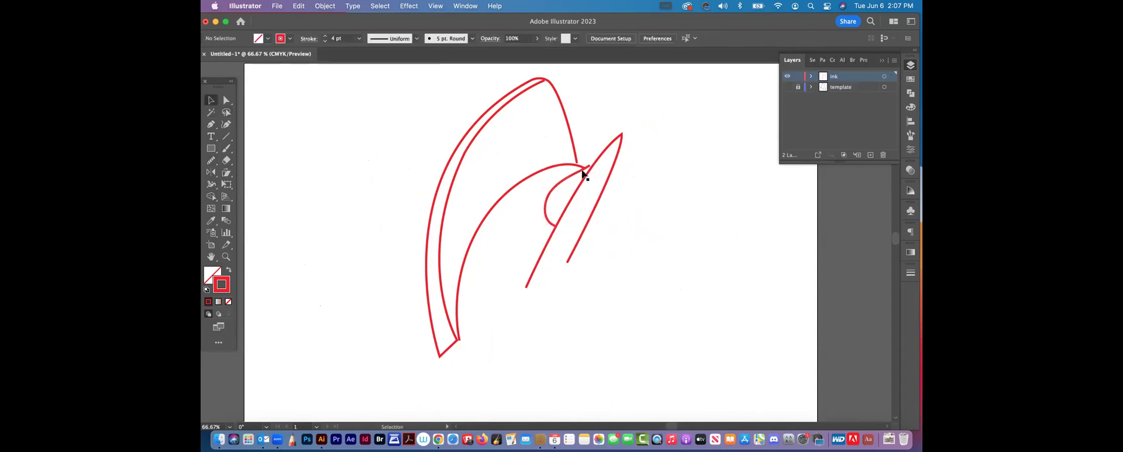
# Step: Move the upper endpoint of the bump curve so that it meets the spike's edge
pyautogui.click(227, 257)
pyautogui.moveTo(595, 166); pyautogui.dragTo(779, 303)
pyautogui.click(226, 100)
pyautogui.moveTo(565, 155); pyautogui.dragTo(575, 148)
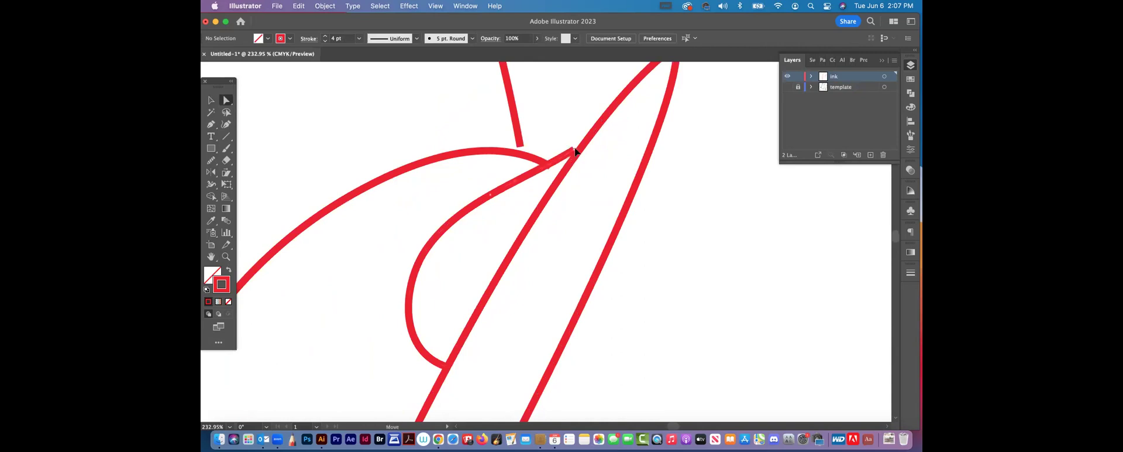
pyautogui.scroll(2, 556, 153)
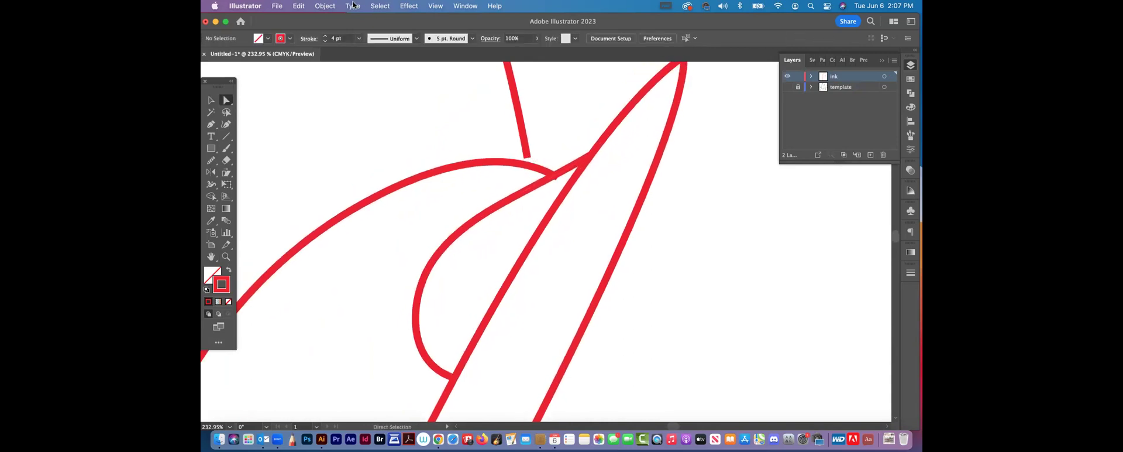
# Step: Unlock all artwork and move the endpoints of the fin's rear edge and lower curve so they meet their neighbouring lines
pyautogui.click(323, 6)
pyautogui.click(339, 104)
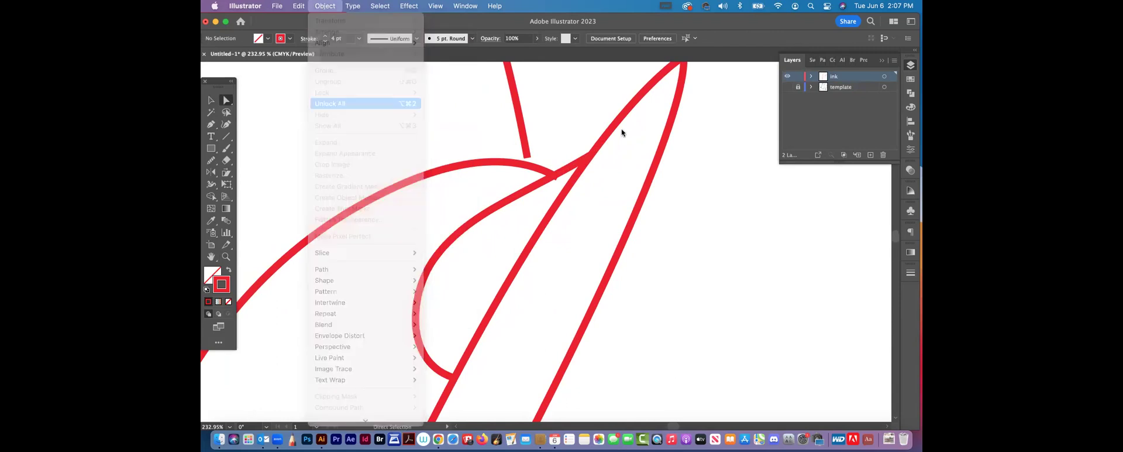
pyautogui.moveTo(528, 160); pyautogui.dragTo(534, 175)
pyautogui.click(549, 180)
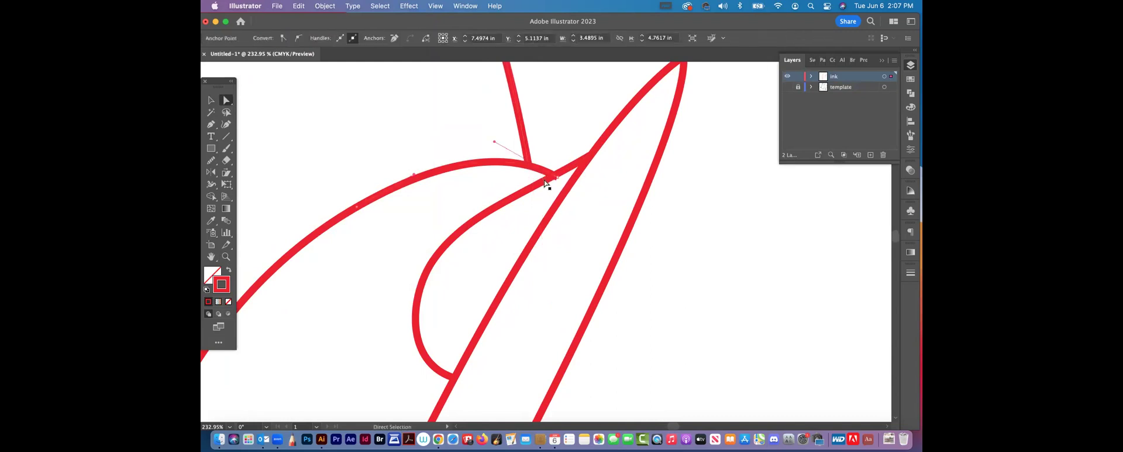
pyautogui.moveTo(557, 179); pyautogui.dragTo(554, 176)
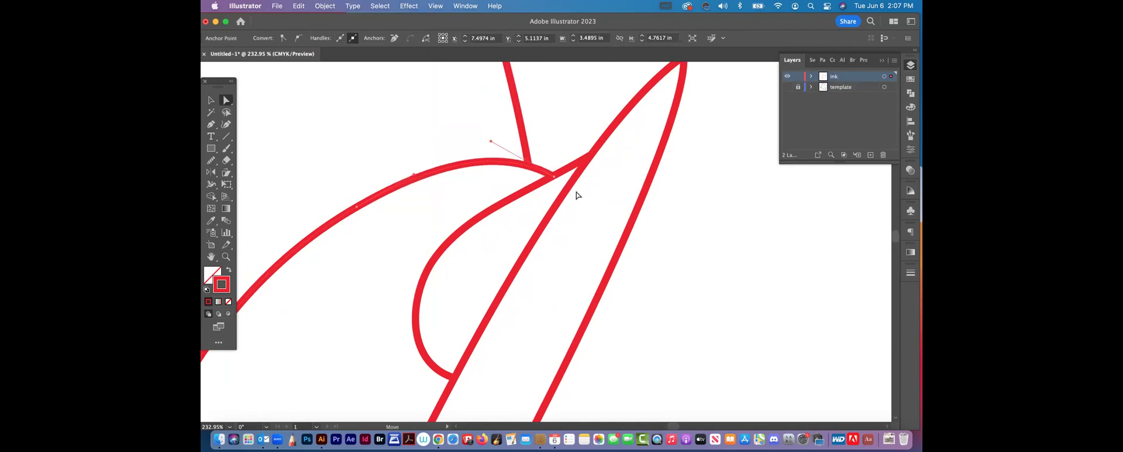
pyautogui.click(617, 258)
# Step: Inspect the spike's open base ends and show the template layer beneath the whole inked drawing again
pyautogui.moveTo(596, 235); pyautogui.dragTo(692, 115)
pyautogui.moveTo(679, 240); pyautogui.dragTo(699, 152)
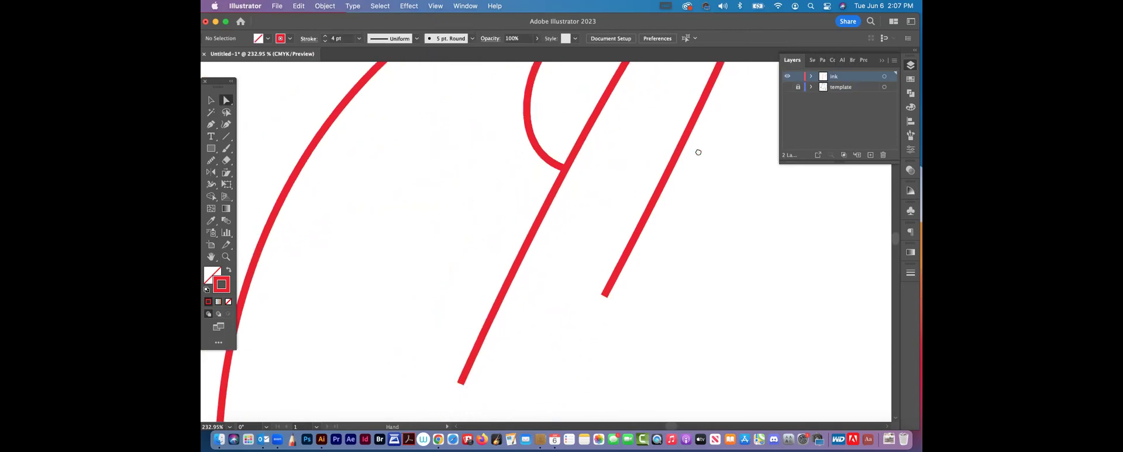
pyautogui.press('super+minus')
pyautogui.press('super+minus')
pyautogui.press('super+minus')
pyautogui.press('super+minus')
pyautogui.press('super+minus')
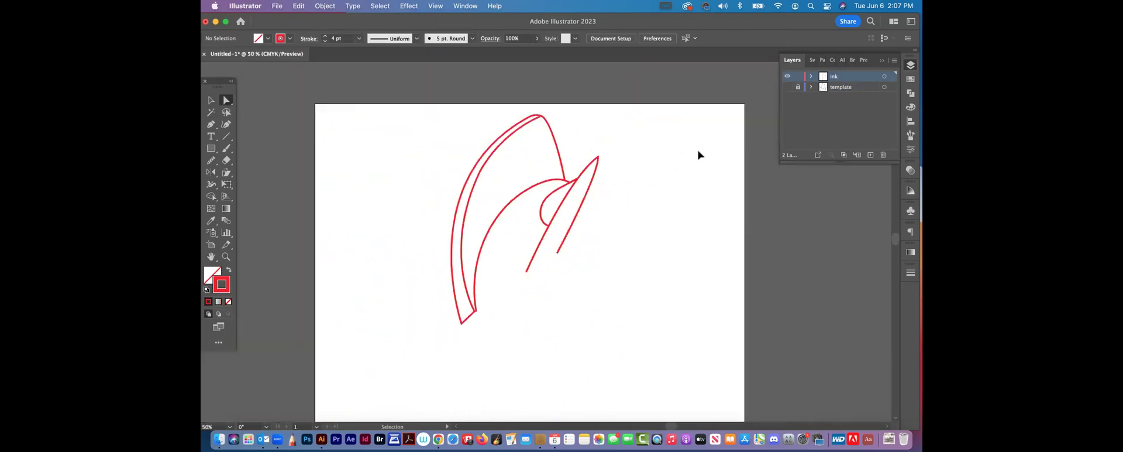
pyautogui.click(787, 86)
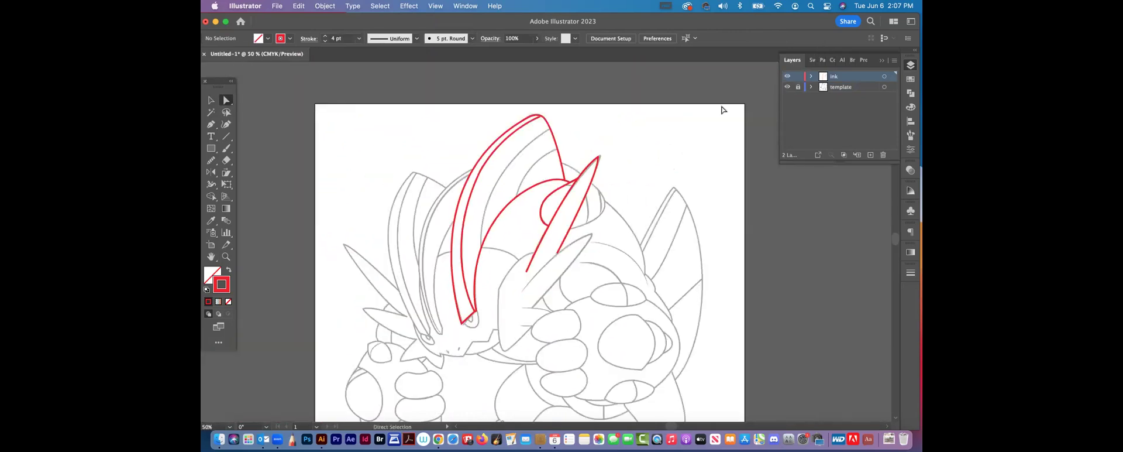
# Step: Switch to the finished POKEMON_TRACE document and hide its hi lites layer so only the ink lines show
pyautogui.moveTo(690, 21); pyautogui.dragTo(212, 21)
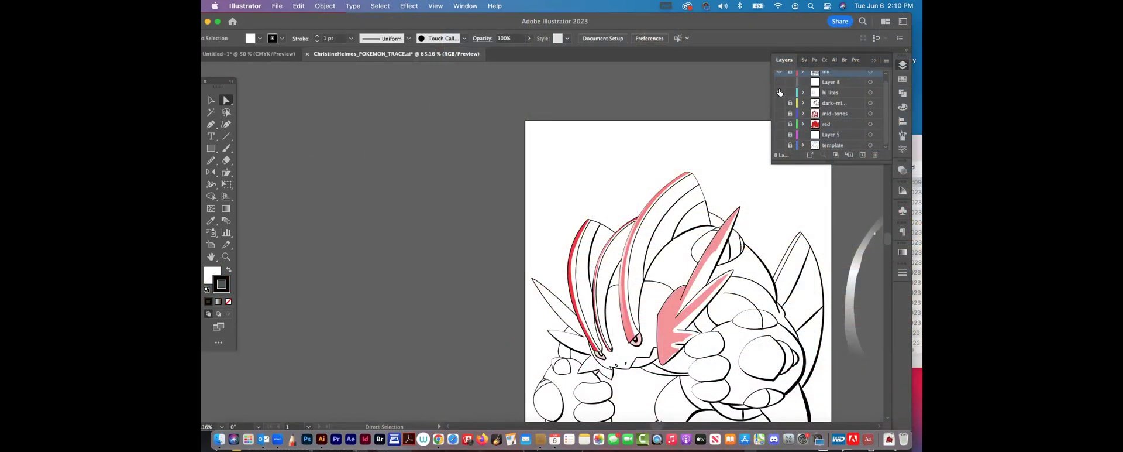
pyautogui.click(779, 92)
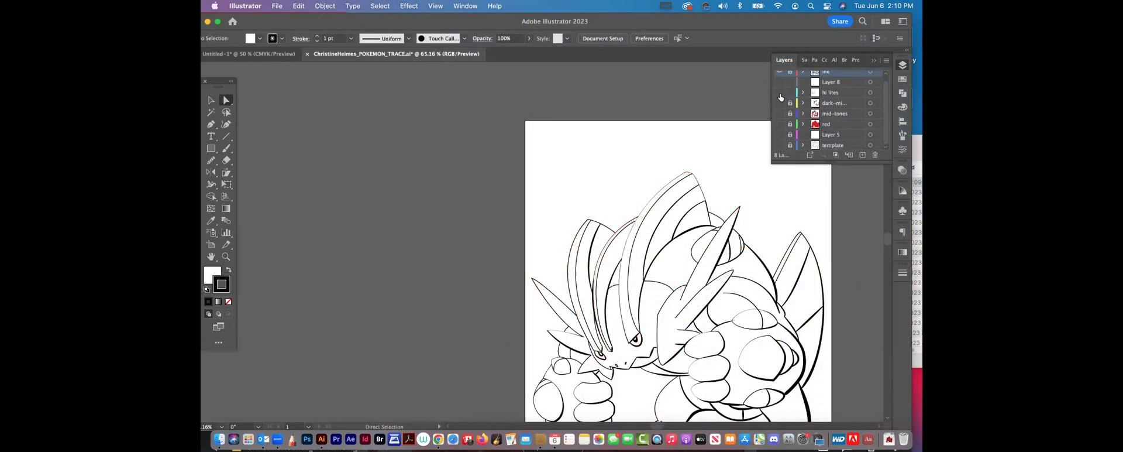
pyautogui.moveTo(731, 249); pyautogui.dragTo(611, 147)
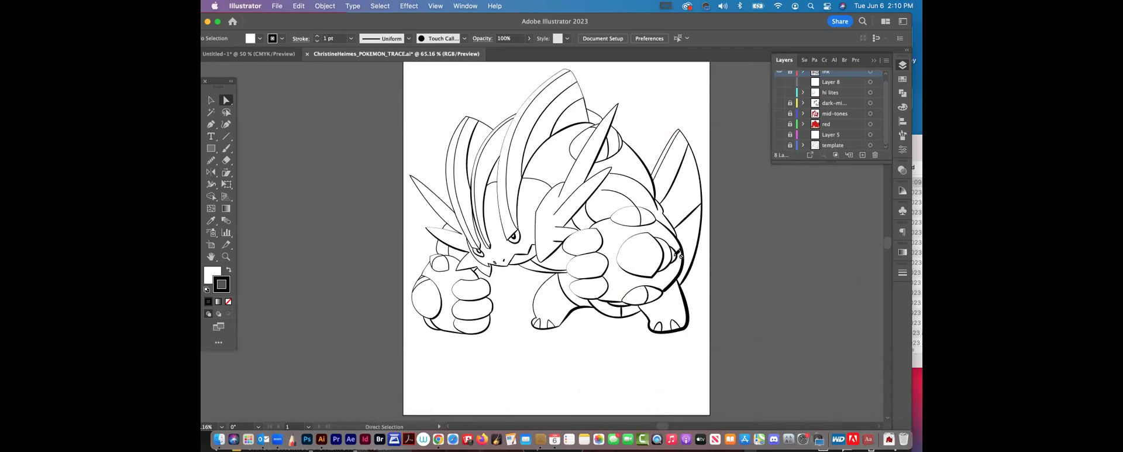
# Step: Draw a small circle with the Ellipse tool in the artboard's empty upper-left corner
pyautogui.click(212, 149)
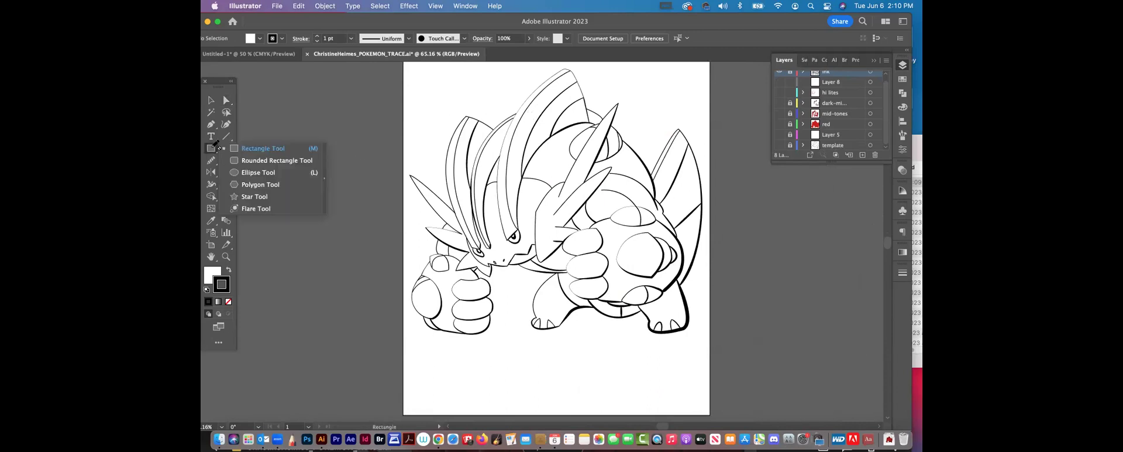
pyautogui.press('l')
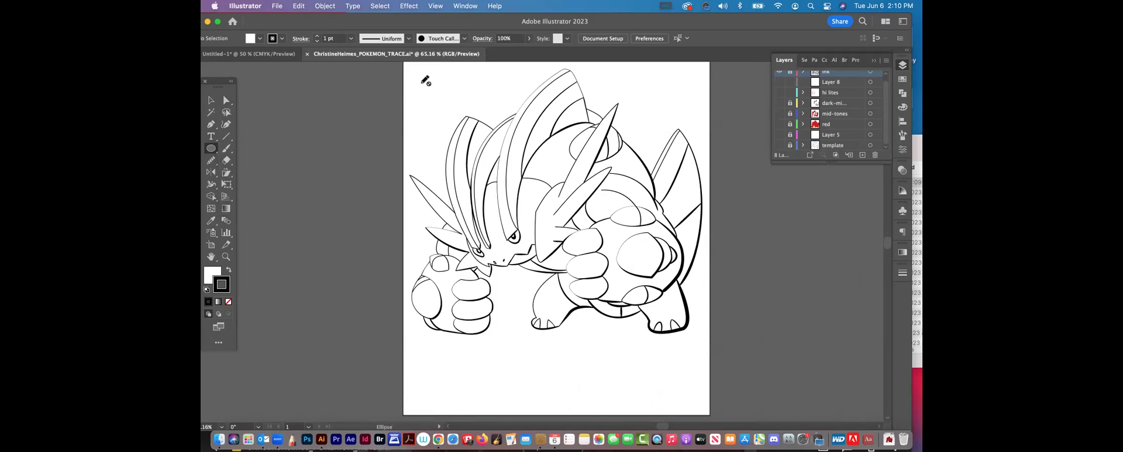
pyautogui.scroll(1, 842, 84)
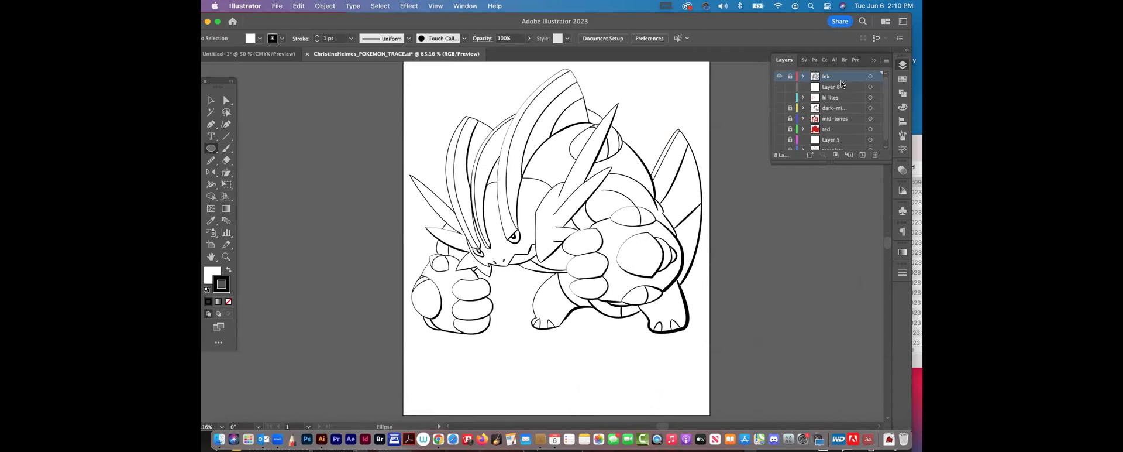
pyautogui.press('super+l')
pyautogui.moveTo(427, 70); pyautogui.dragTo(458, 99)
# Step: Open the Print library from the default swatch libraries
pyautogui.click(903, 81)
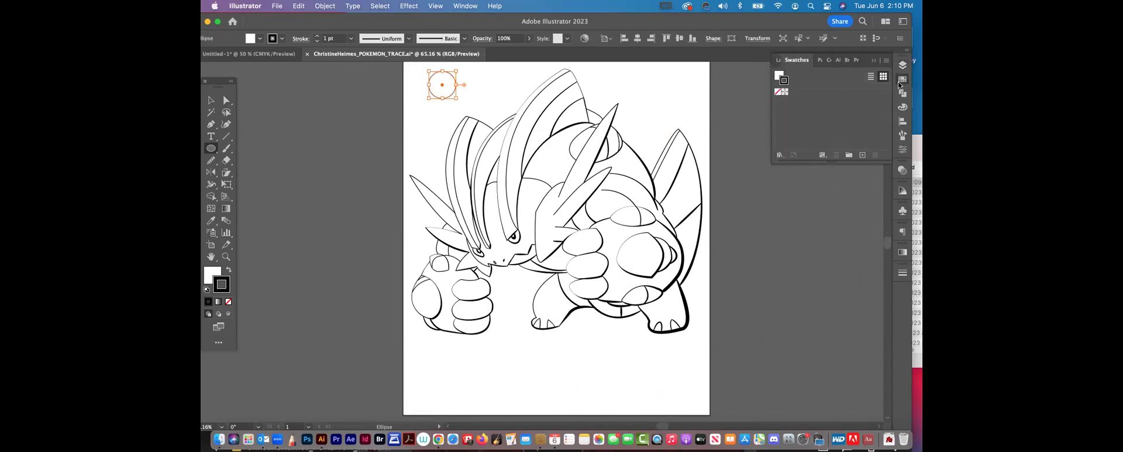
pyautogui.click(902, 81)
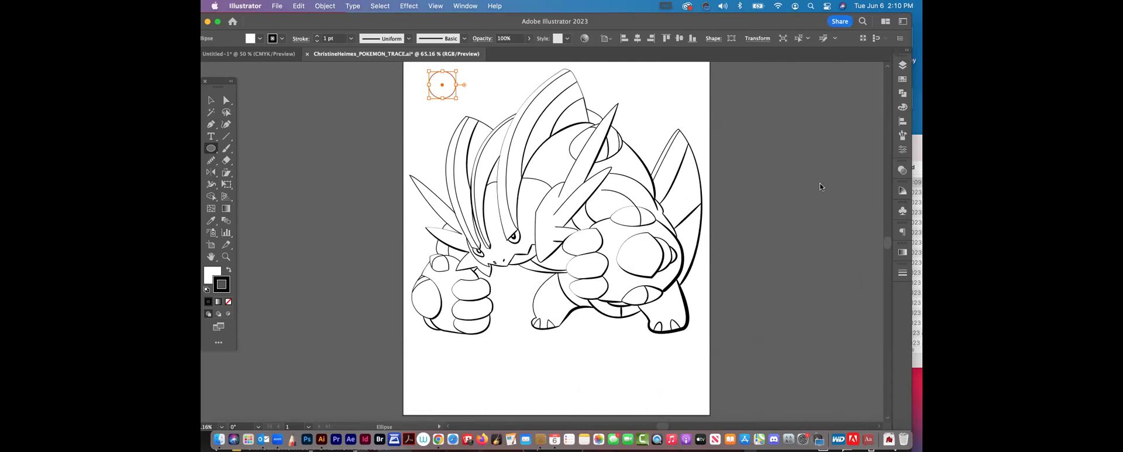
pyautogui.click(903, 81)
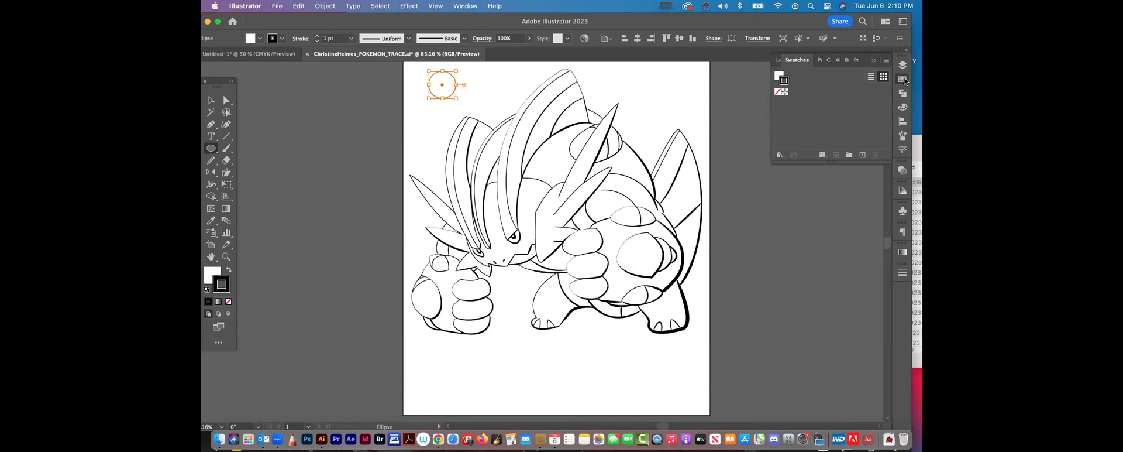
pyautogui.click(466, 6)
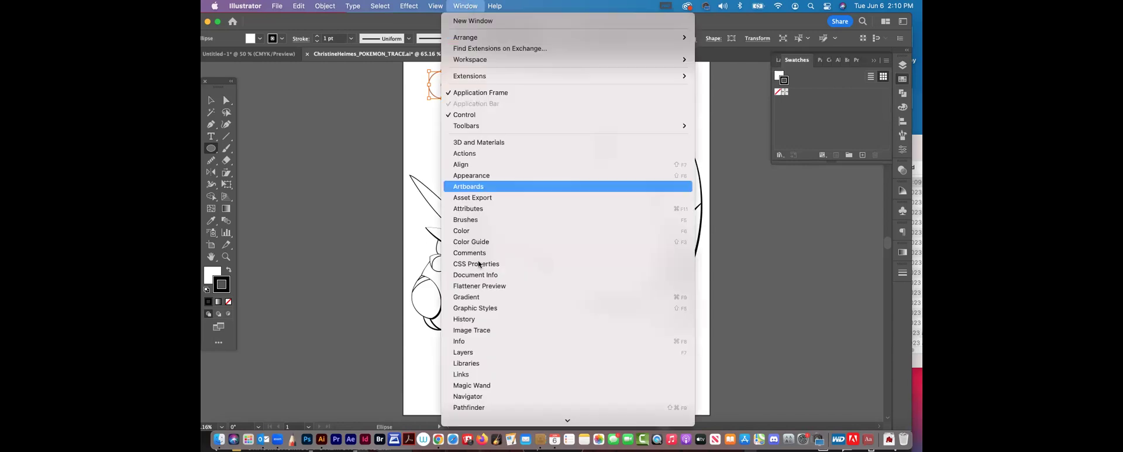
pyautogui.scroll(-3, 476, 351)
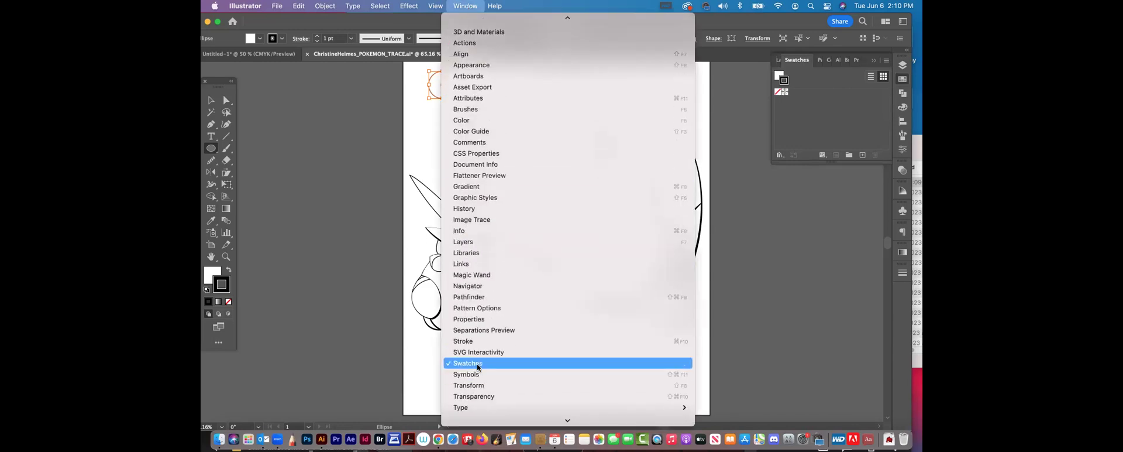
pyautogui.scroll(-3, 477, 368)
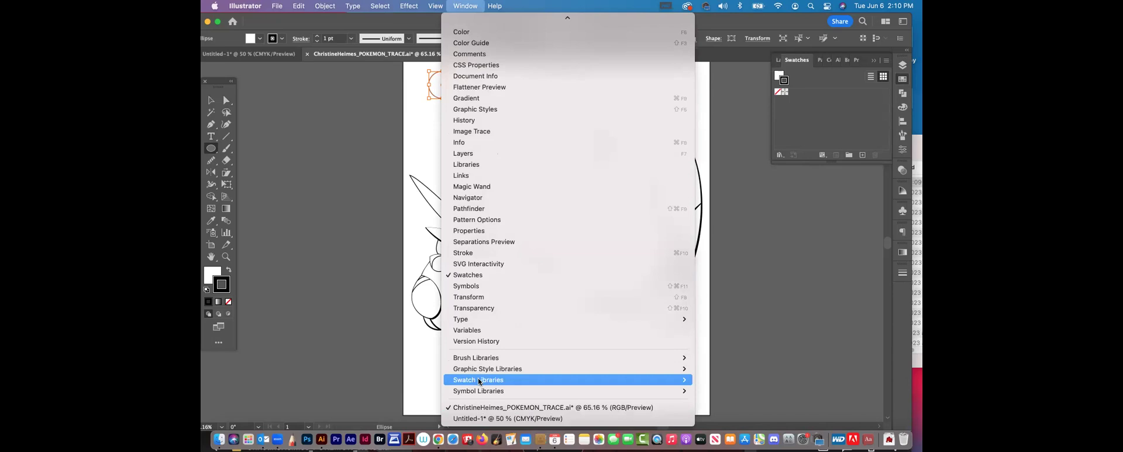
pyautogui.moveTo(478, 380)
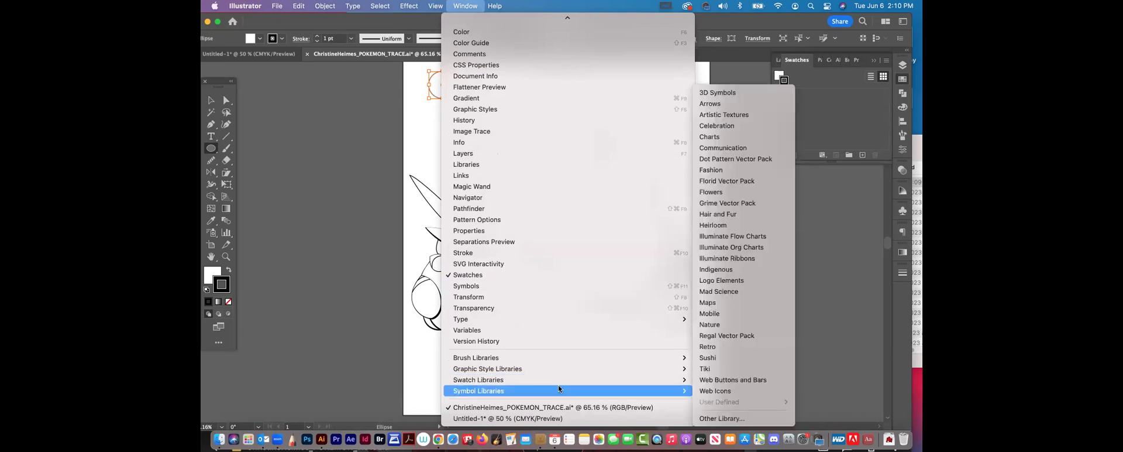
pyautogui.moveTo(719, 195)
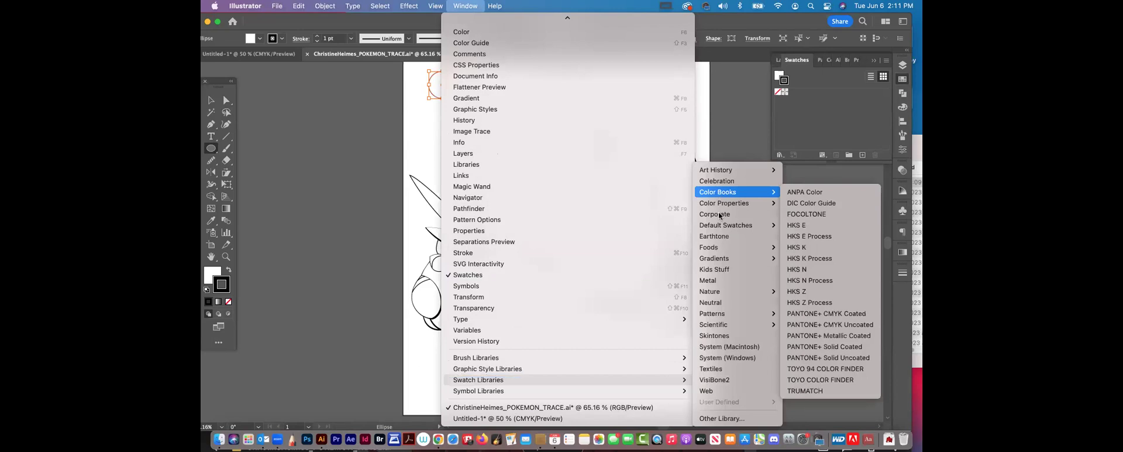
pyautogui.moveTo(726, 227)
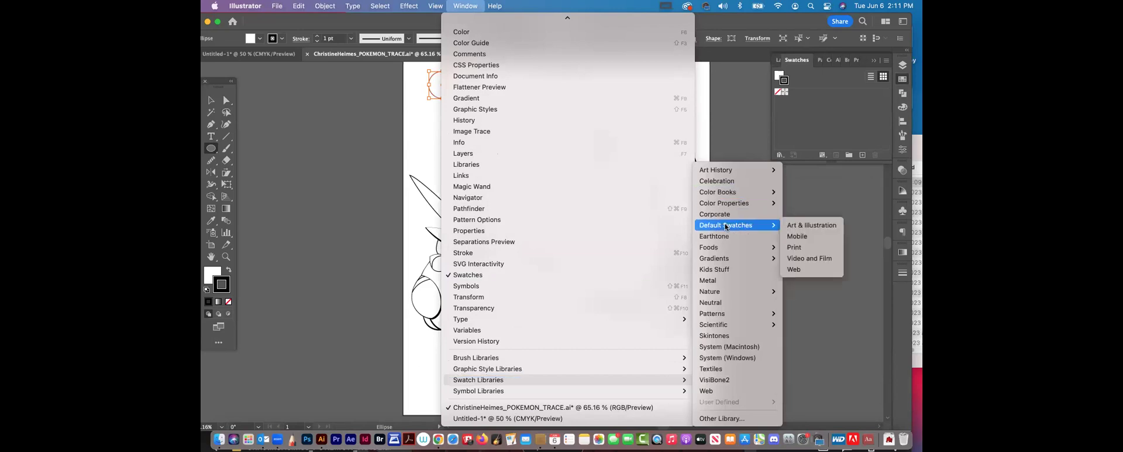
pyautogui.click(817, 250)
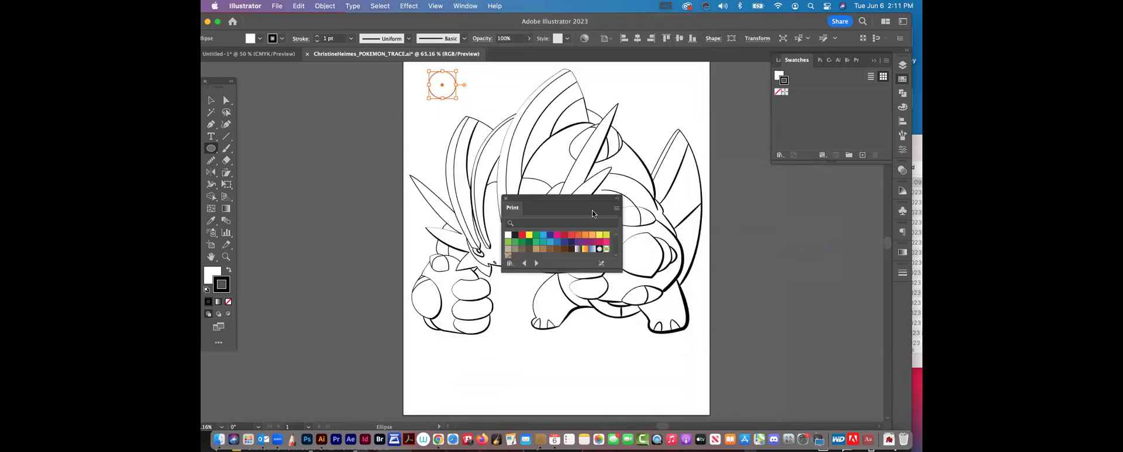
# Step: Dock the floating Print swatch library between Layers and Swatches in the collapsed panel dock and expand it
pyautogui.moveTo(575, 199); pyautogui.dragTo(816, 241)
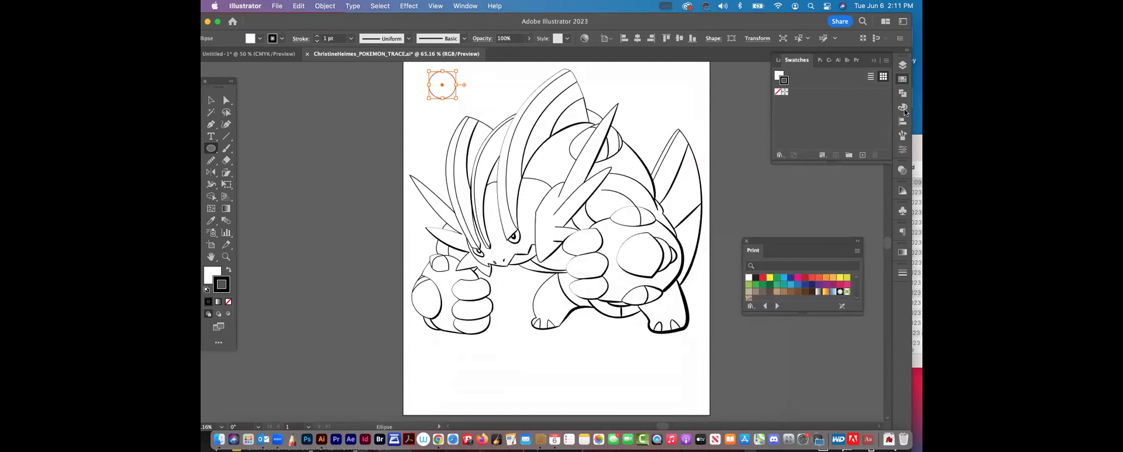
pyautogui.click(903, 66)
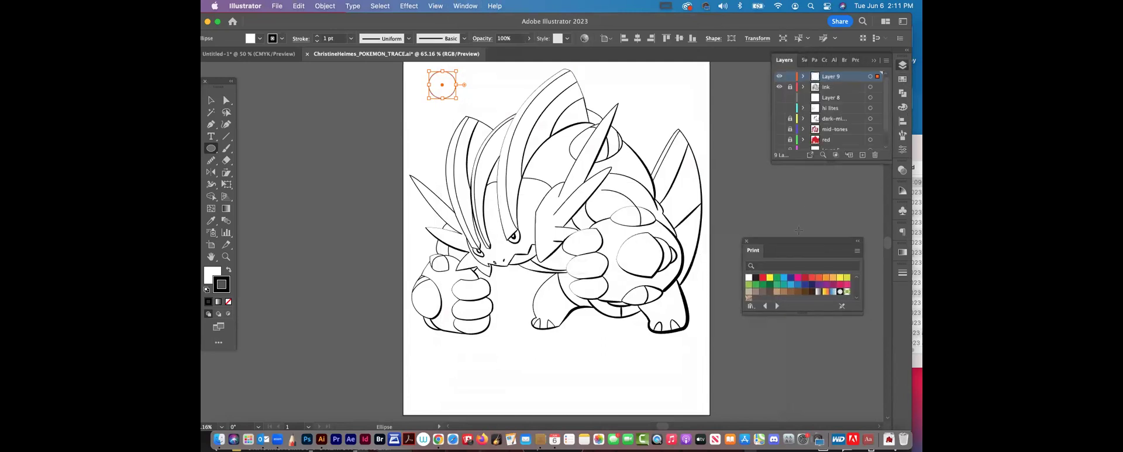
pyautogui.click(902, 65)
pyautogui.moveTo(827, 240); pyautogui.dragTo(903, 80)
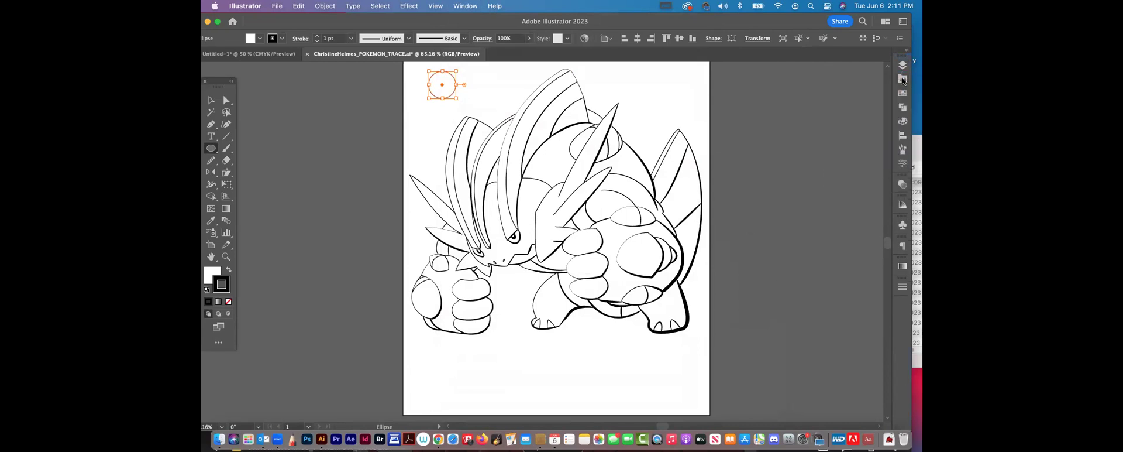
pyautogui.click(903, 80)
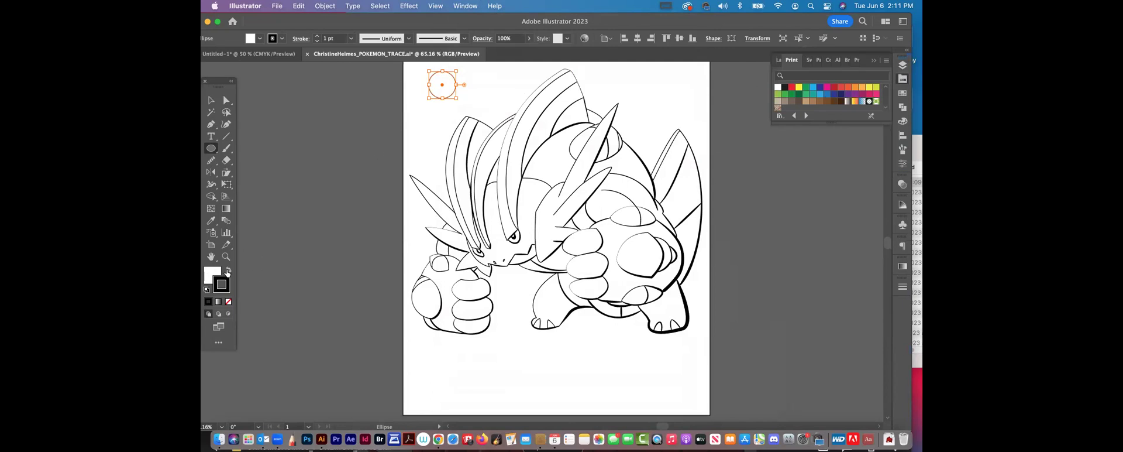
# Step: Remove the circle's stroke and fill it with a yellow swatch from the Print library, then deselect it
pyautogui.click(228, 302)
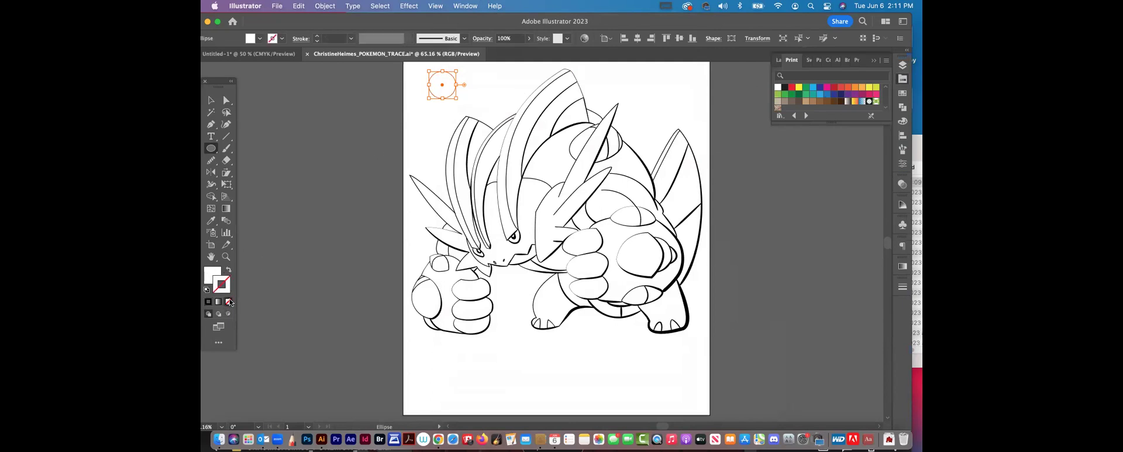
pyautogui.click(870, 87)
pyautogui.press('v')
pyautogui.press('super+shift+a')
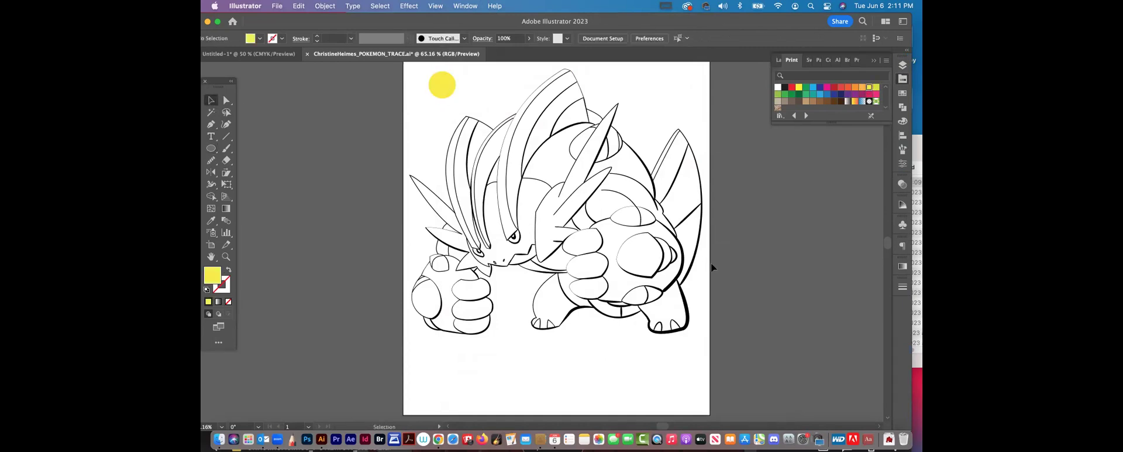
pyautogui.moveTo(440, 88); pyautogui.dragTo(430, 93)
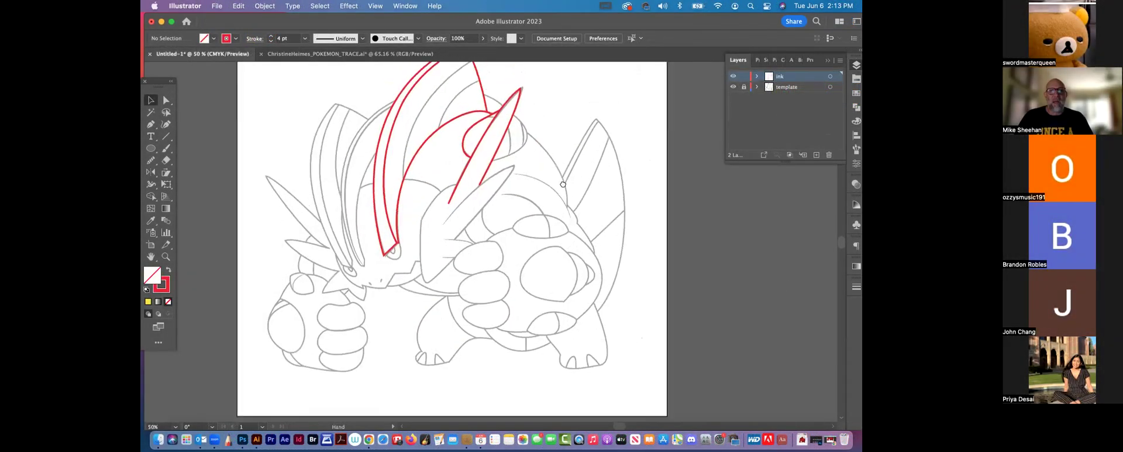
# Step: Trace the back's outer curve with a Pen path from the round spot behind the spike to the rear fin's base
pyautogui.click(151, 124)
pyautogui.click(528, 136)
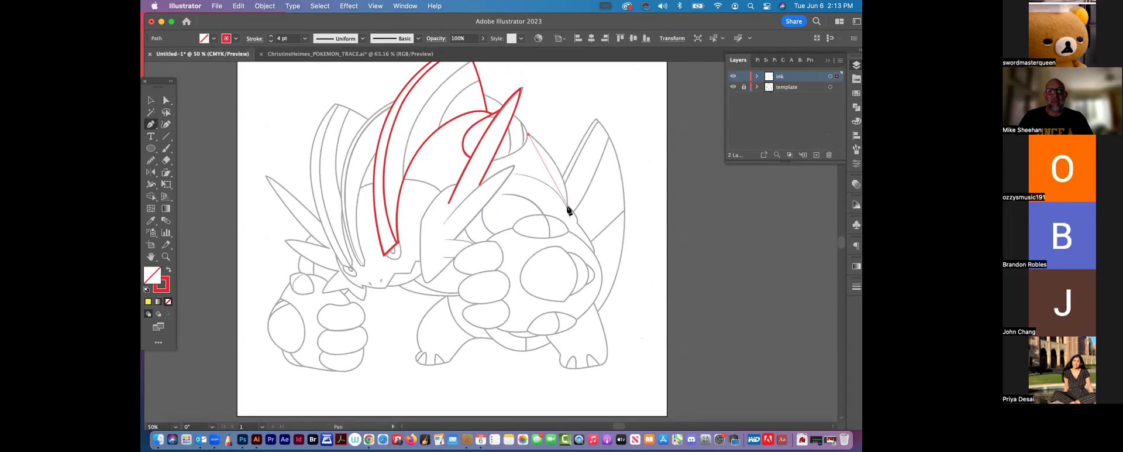
pyautogui.moveTo(568, 206); pyautogui.dragTo(570, 256)
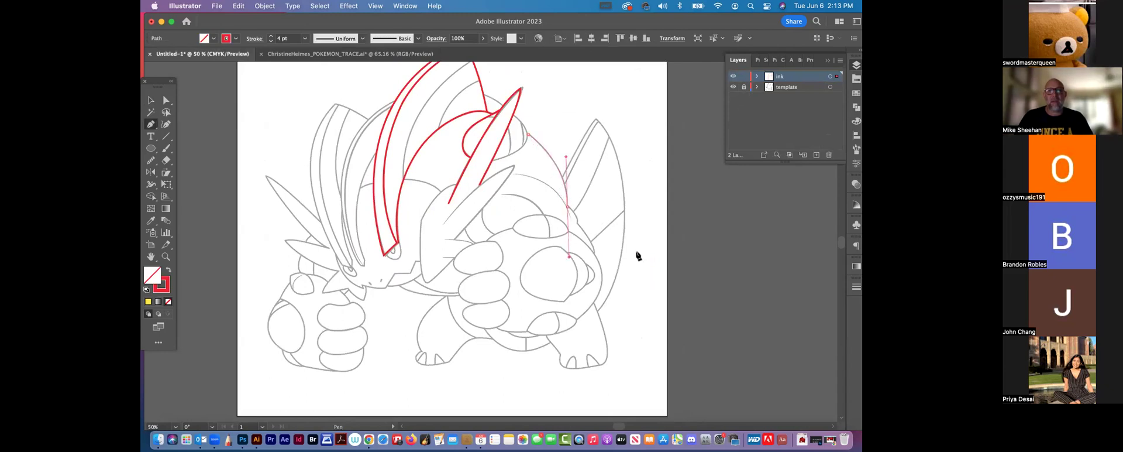
pyautogui.press('Escape')
# Step: Move the lower endpoint of the back curve slightly down so it overlaps the junction with the next template line
pyautogui.click(167, 256)
pyautogui.moveTo(704, 304); pyautogui.dragTo(827, 355)
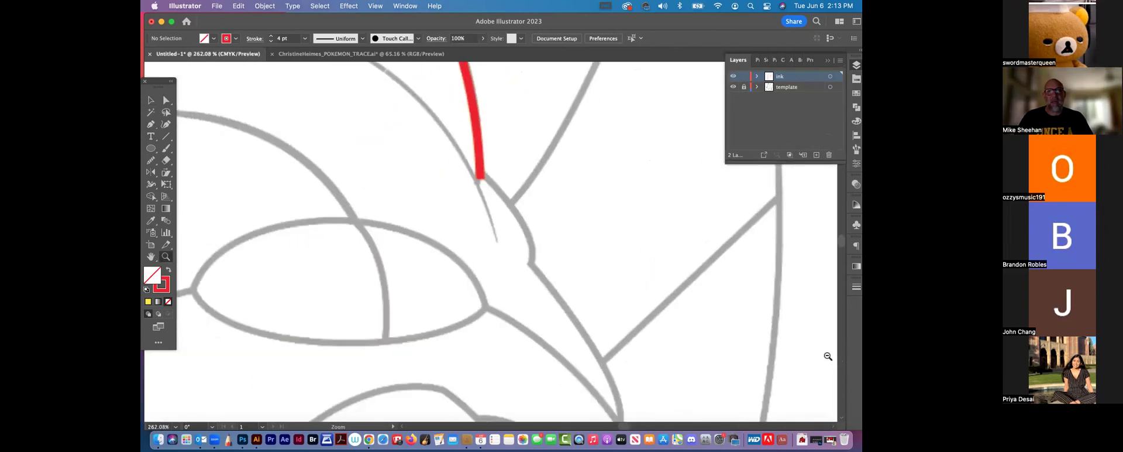
pyautogui.click(166, 100)
pyautogui.click(480, 182)
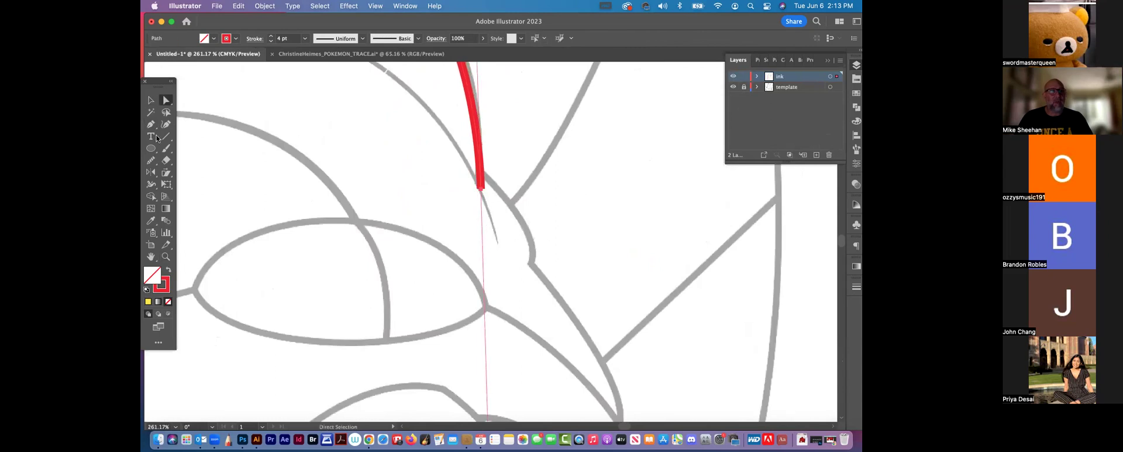
pyautogui.click(150, 124)
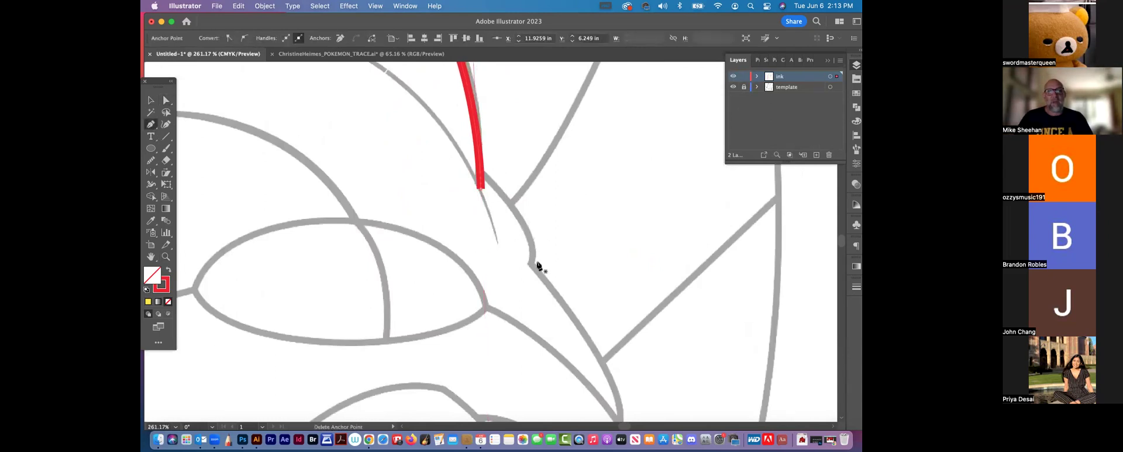
pyautogui.moveTo(530, 270); pyautogui.dragTo(527, 320)
pyautogui.click(488, 185)
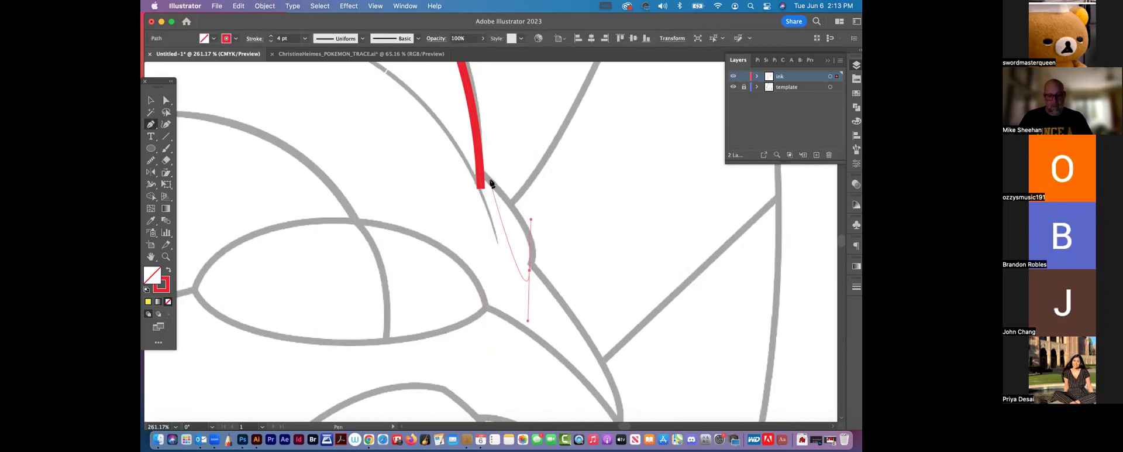
pyautogui.press('super+z')
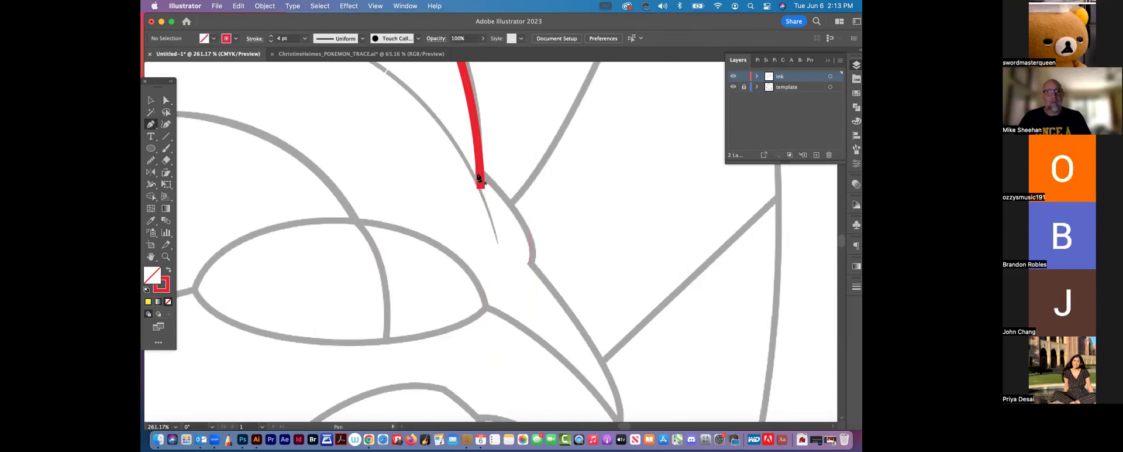
# Step: Trace the short bulge at the rear fin's base as a separate Pen path starting on the back curve's lower end
pyautogui.click(481, 173)
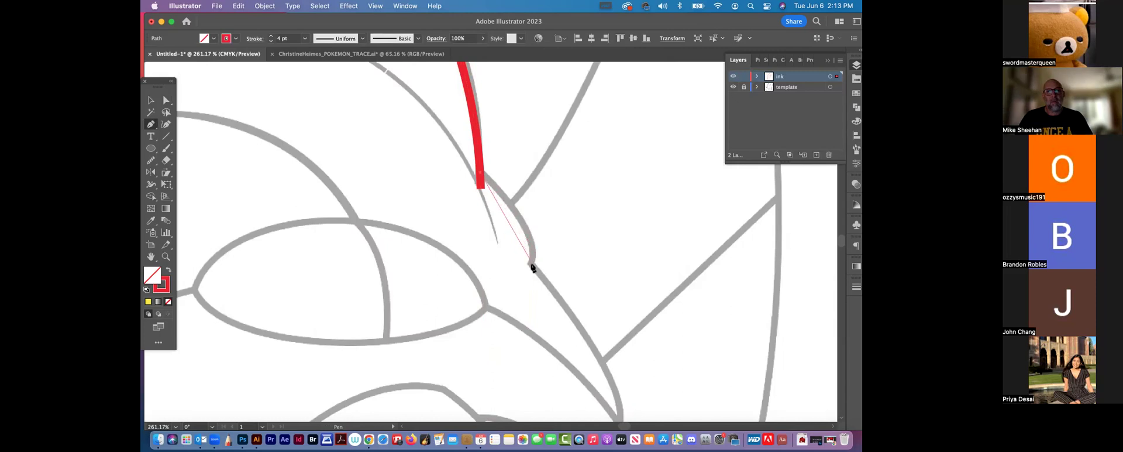
pyautogui.moveTo(531, 269); pyautogui.dragTo(521, 328)
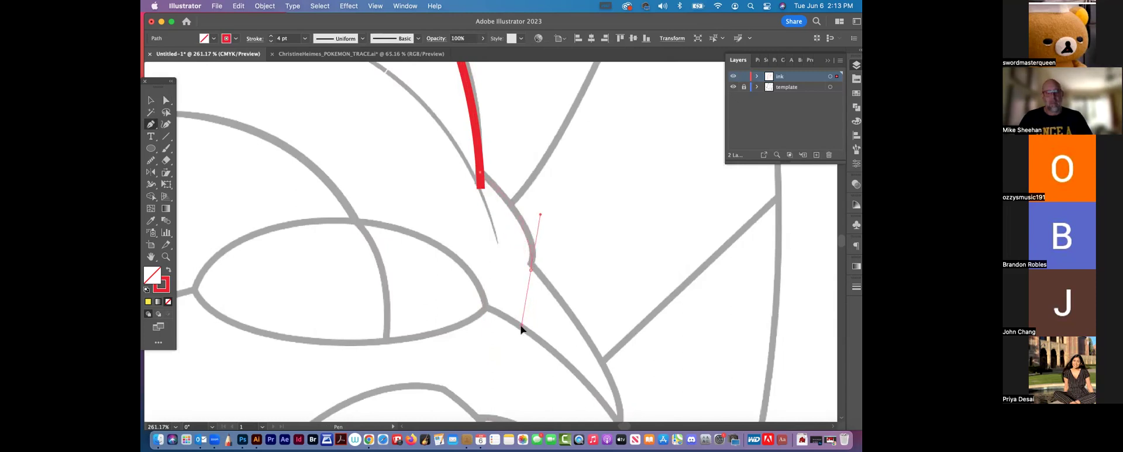
pyautogui.keyDown('super'); pyautogui.click(639, 243); pyautogui.keyUp('super')
# Step: Trace the curve from the bulge's lower tip down to the large round arm's outline as a separate Pen path and deselect it
pyautogui.moveTo(626, 273); pyautogui.dragTo(534, 134)
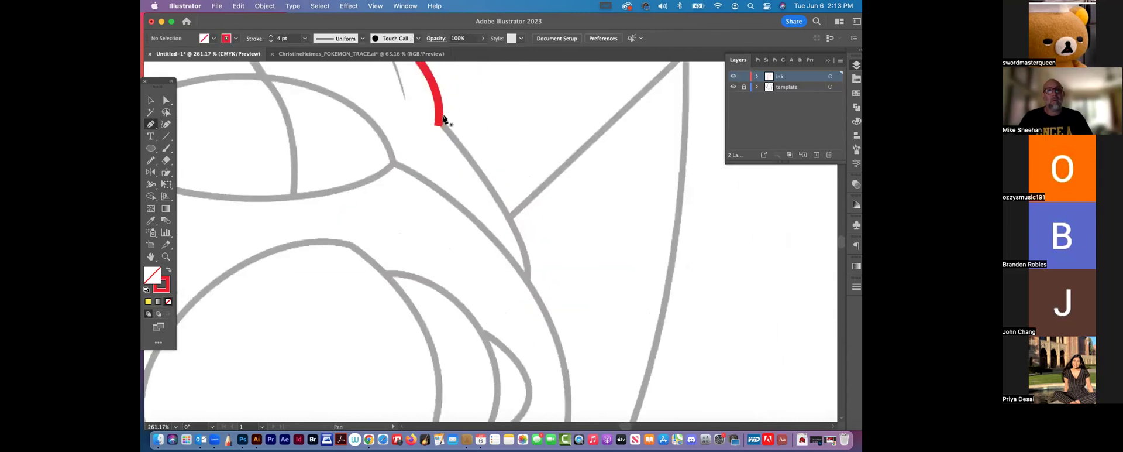
pyautogui.click(440, 123)
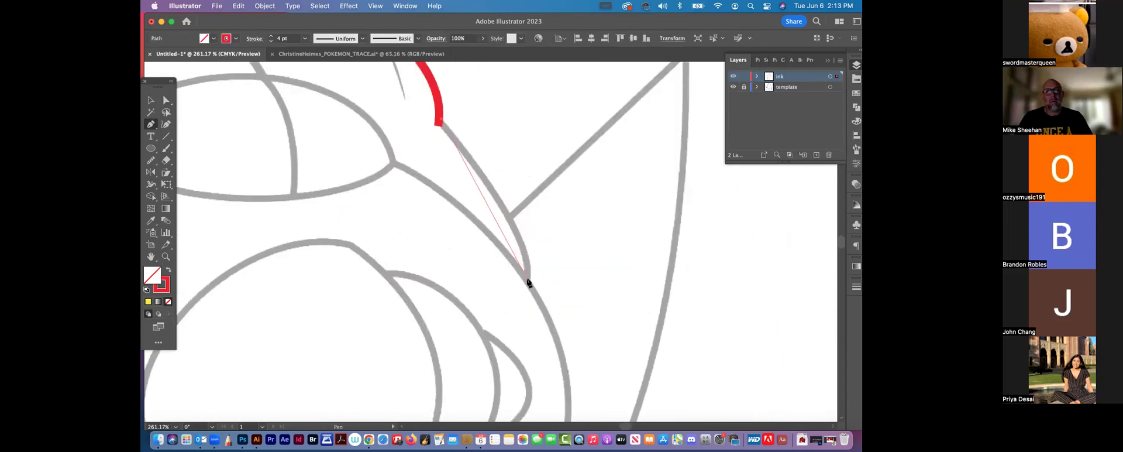
pyautogui.moveTo(527, 279); pyautogui.dragTo(528, 344)
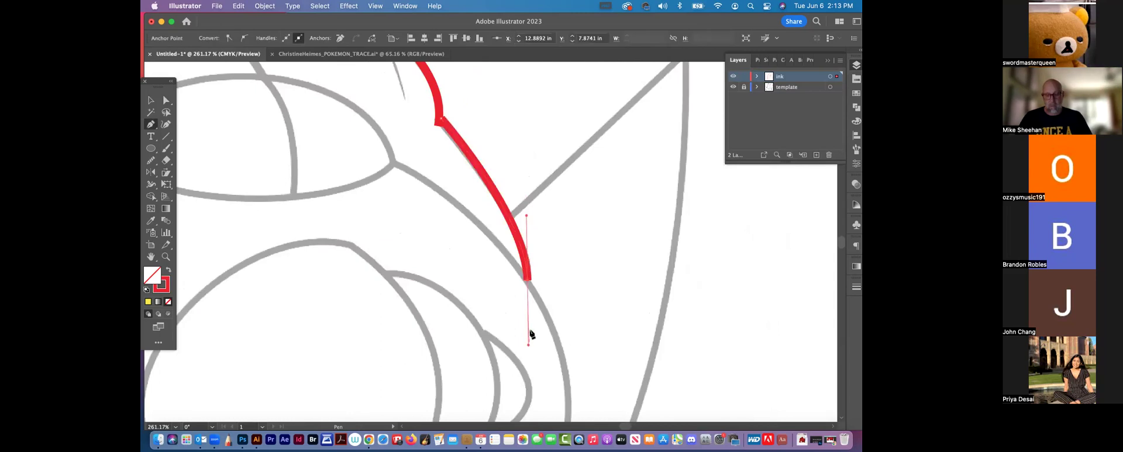
pyautogui.press('v')
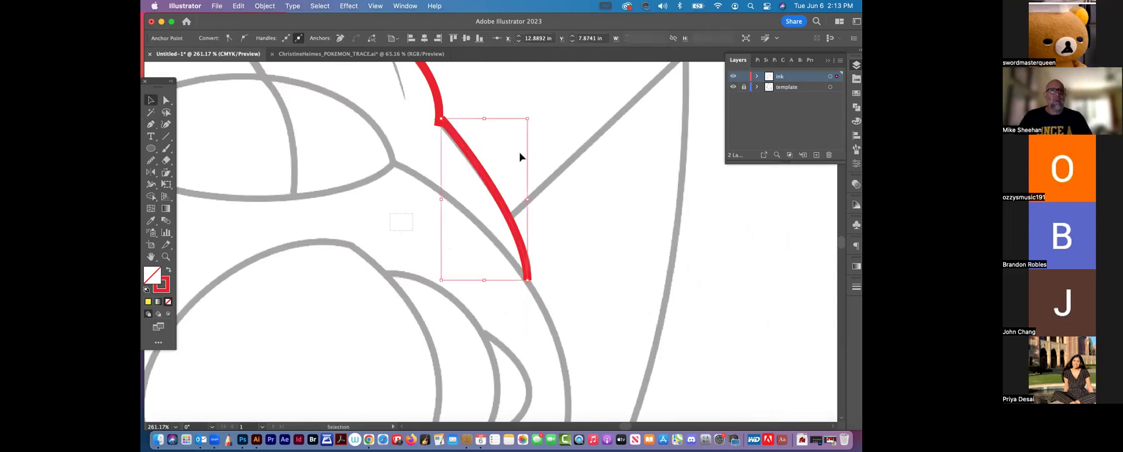
pyautogui.click(519, 155)
pyautogui.moveTo(549, 151); pyautogui.dragTo(714, 297)
# Step: Examine the red ink lines traced so far across the whole drawing and around the spike and back
pyautogui.press('super+minus')
pyautogui.press('super+minus')
pyautogui.press('super+minus')
pyautogui.press('super+minus')
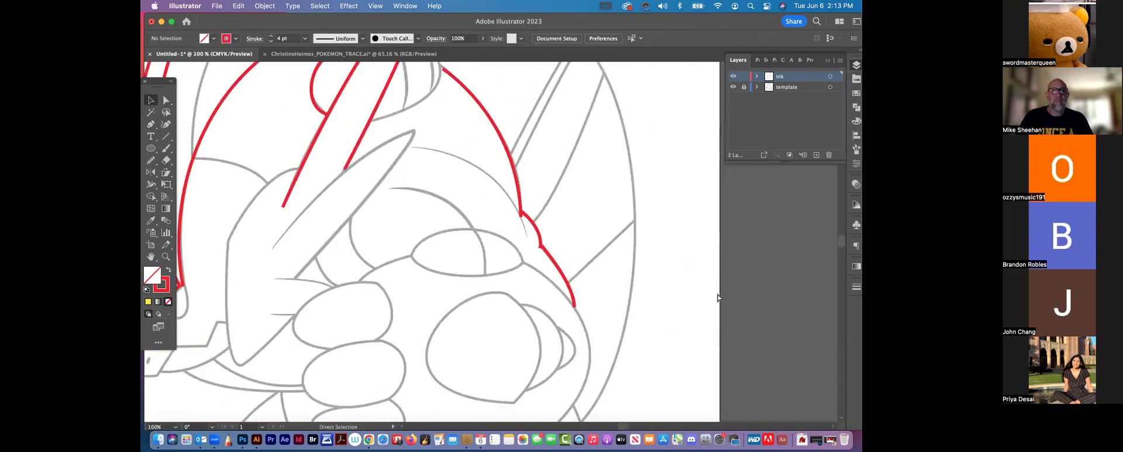
pyautogui.press('super+minus')
pyautogui.scroll(2, 581, 178)
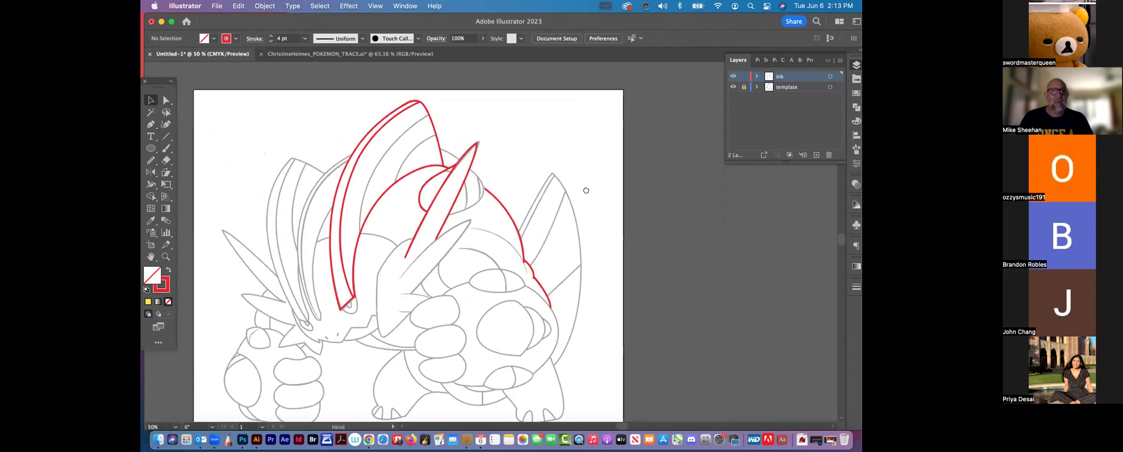
pyautogui.press('z')
pyautogui.moveTo(536, 255); pyautogui.dragTo(551, 264)
pyautogui.moveTo(354, 176)
pyautogui.mouseDown()
pyautogui.moveTo(406, 206)
pyautogui.moveTo(537, 233)
pyautogui.moveTo(371, 110)
pyautogui.moveTo(444, 210)
pyautogui.moveTo(408, 291)
pyautogui.mouseUp()
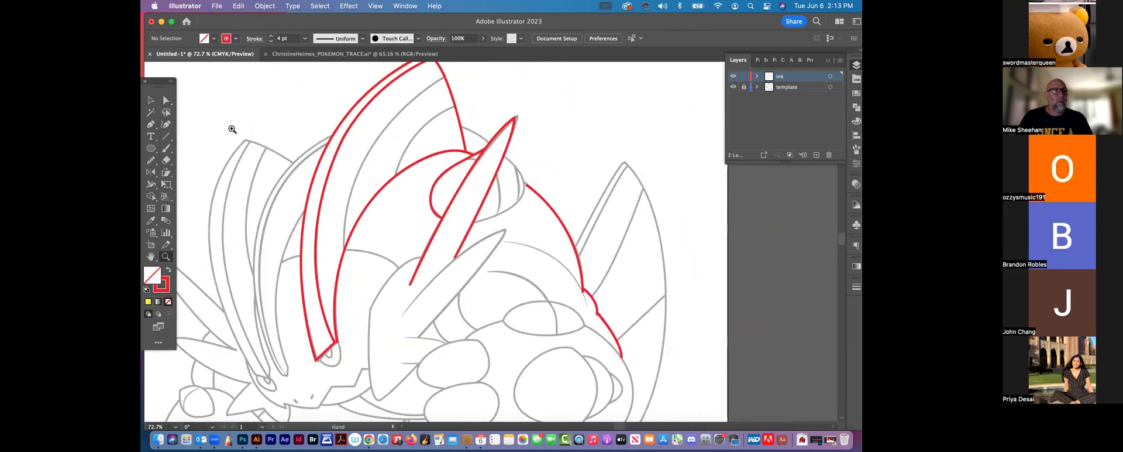
# Step: Taper the lower end of the spike's right edge line to a narrow tip with the Width tool
pyautogui.click(151, 184)
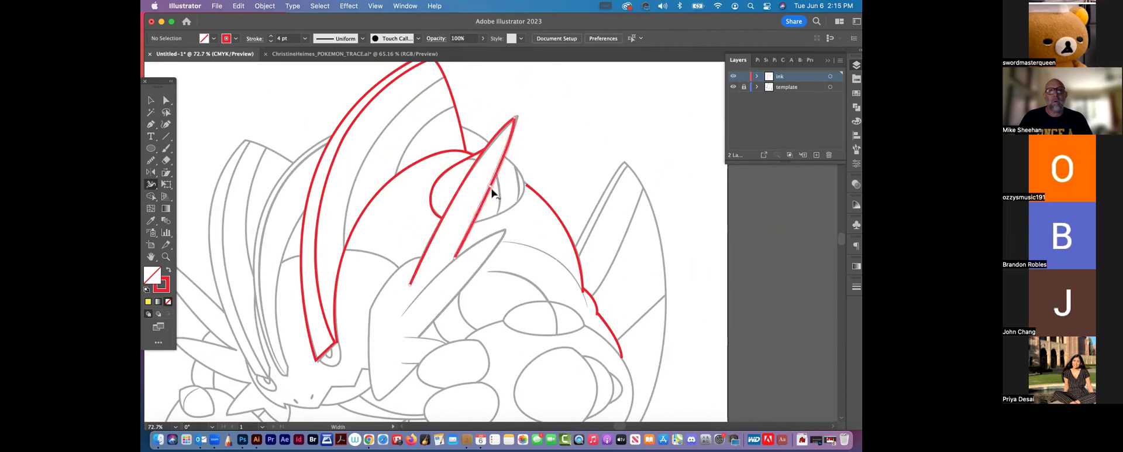
pyautogui.click(166, 257)
pyautogui.moveTo(469, 276); pyautogui.dragTo(655, 325)
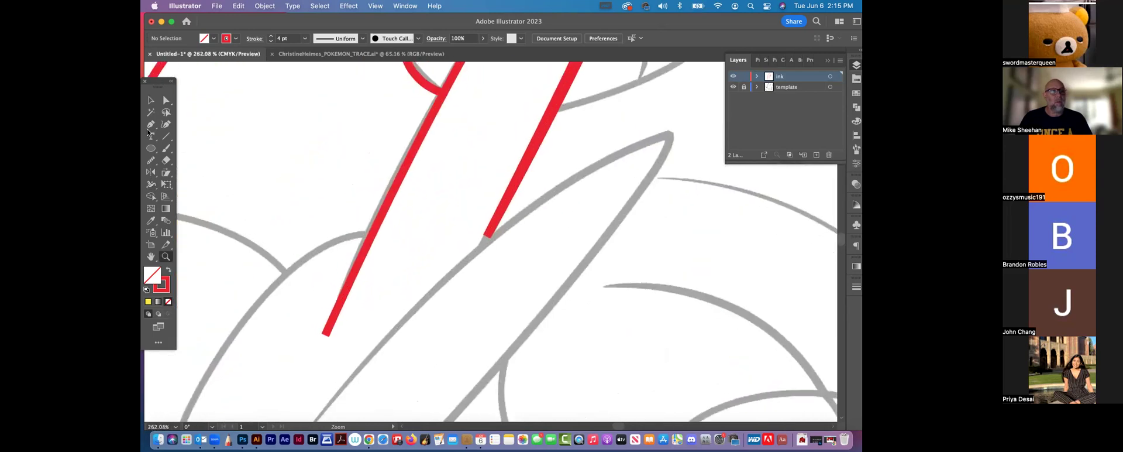
pyautogui.click(151, 184)
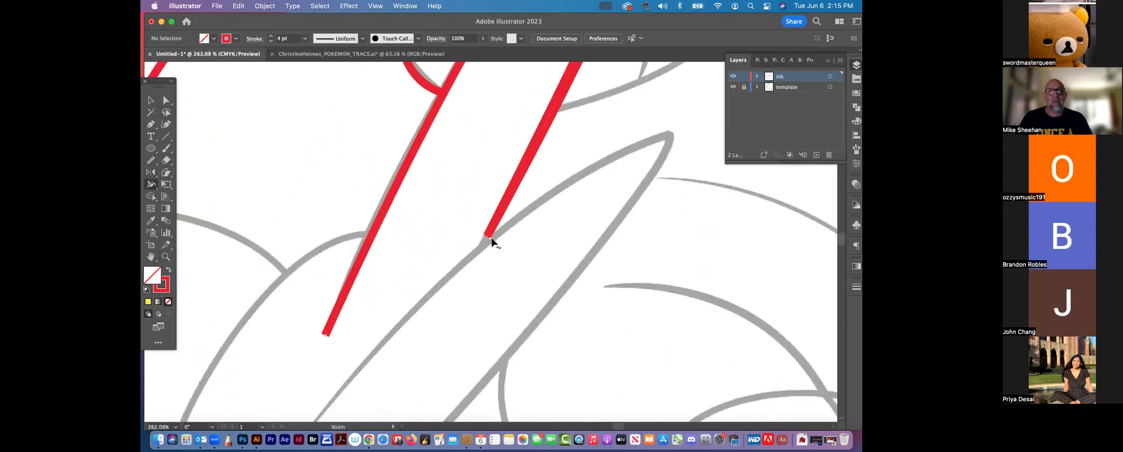
pyautogui.moveTo(489, 238); pyautogui.dragTo(485, 236)
pyautogui.press('a')
pyautogui.press('super+minus')
pyautogui.press('super+minus')
pyautogui.press('super+minus')
pyautogui.press('super+minus')
pyautogui.press('super+minus')
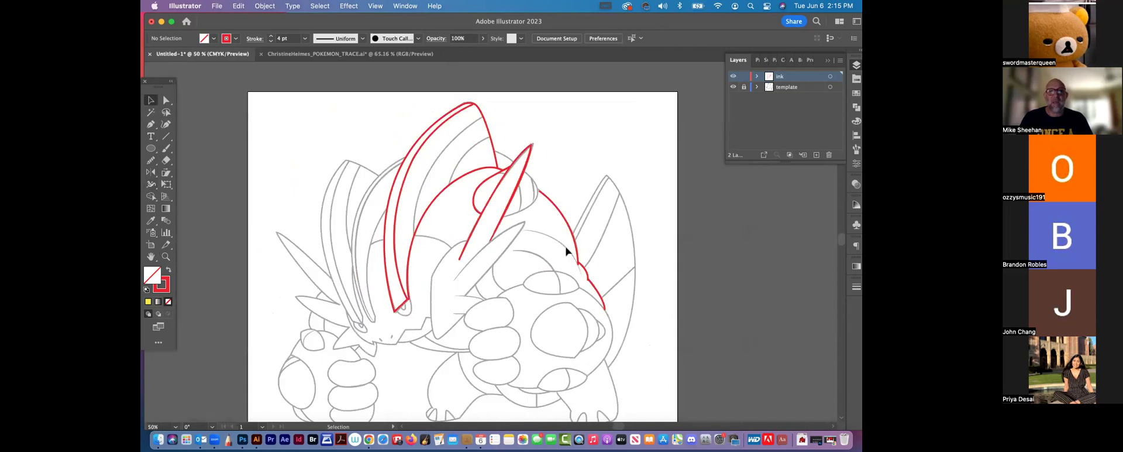
# Step: Thicken the middle of the red back curve with the Width tool, leaving its ends thinner
pyautogui.click(151, 184)
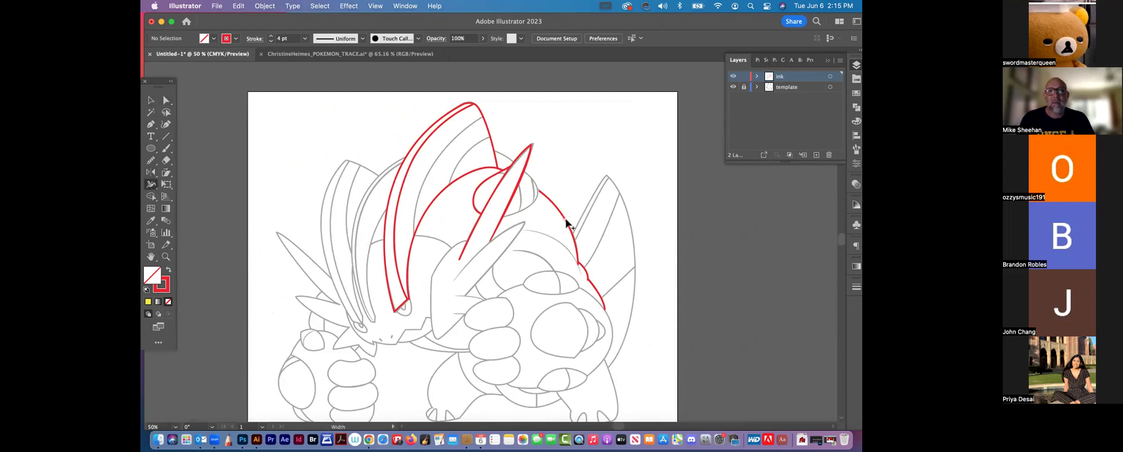
pyautogui.moveTo(568, 221); pyautogui.dragTo(569, 224)
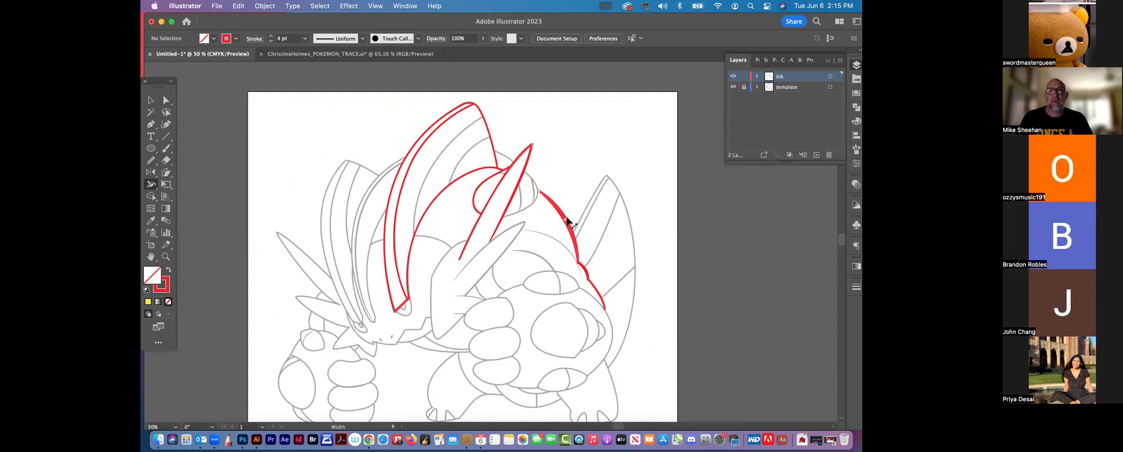
pyautogui.moveTo(567, 219)
pyautogui.mouseDown()
pyautogui.moveTo(544, 234)
pyautogui.moveTo(745, 290)
pyautogui.mouseUp()
pyautogui.hotkey('shift', 'k')
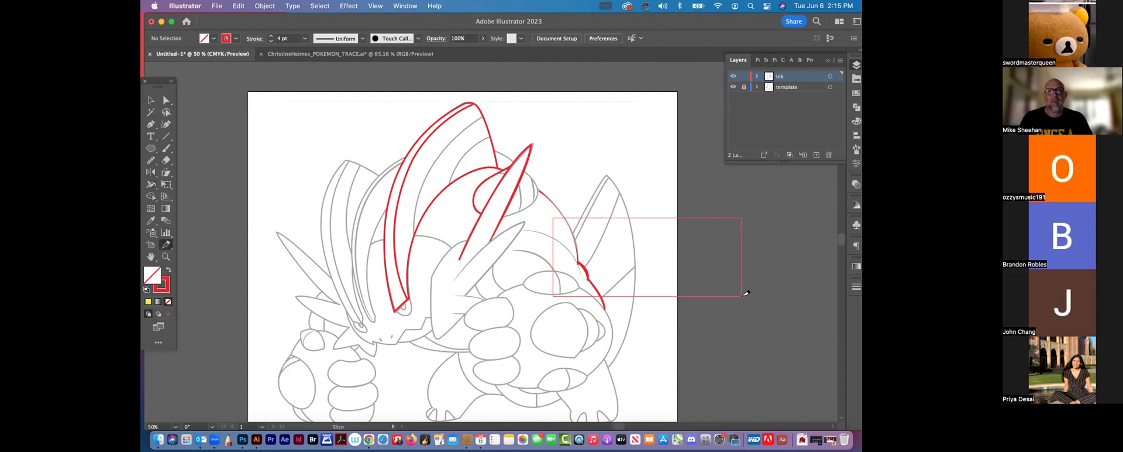
pyautogui.hotkey('ctrl', 'z')
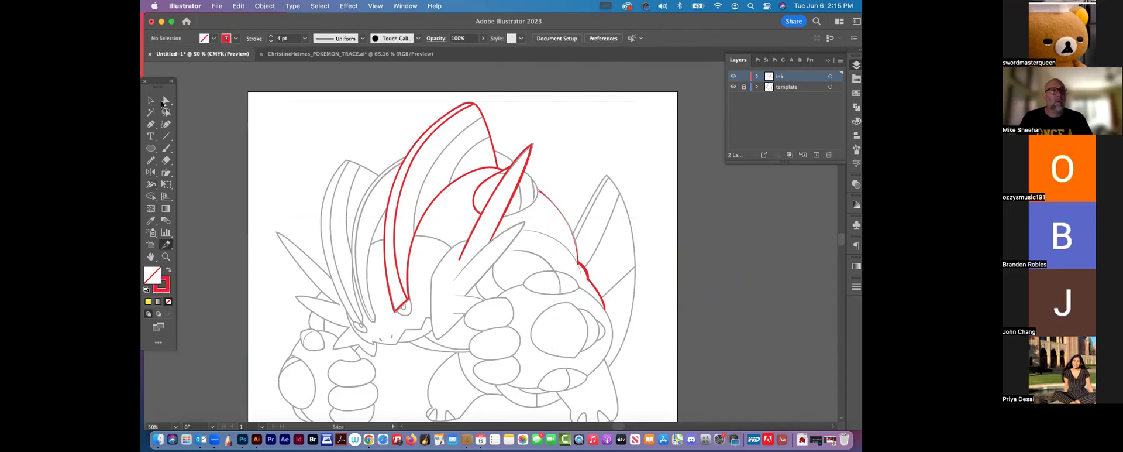
# Step: Slim the thickened middle of the back curve slightly with the Width tool
pyautogui.click(154, 101)
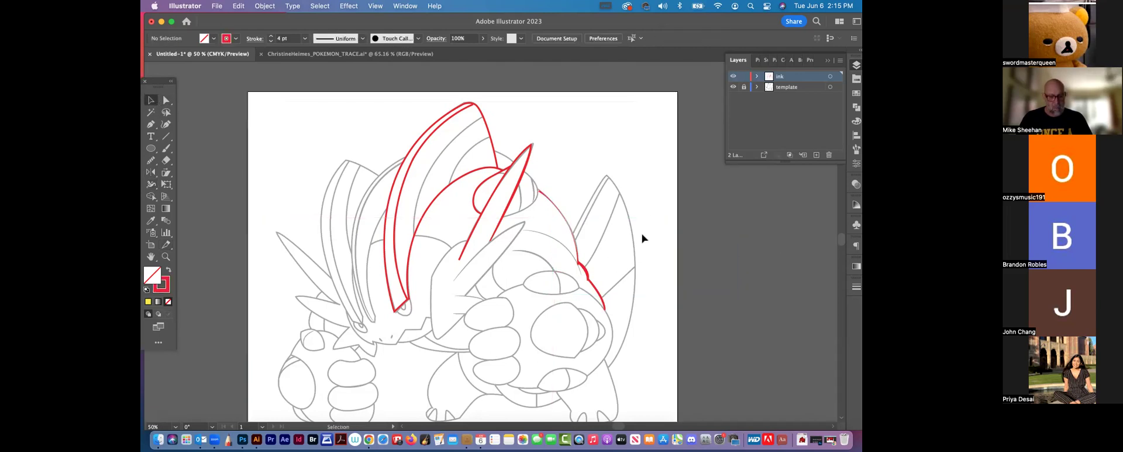
pyautogui.press('super+equal')
pyautogui.press('super+equal')
pyautogui.press('super+equal')
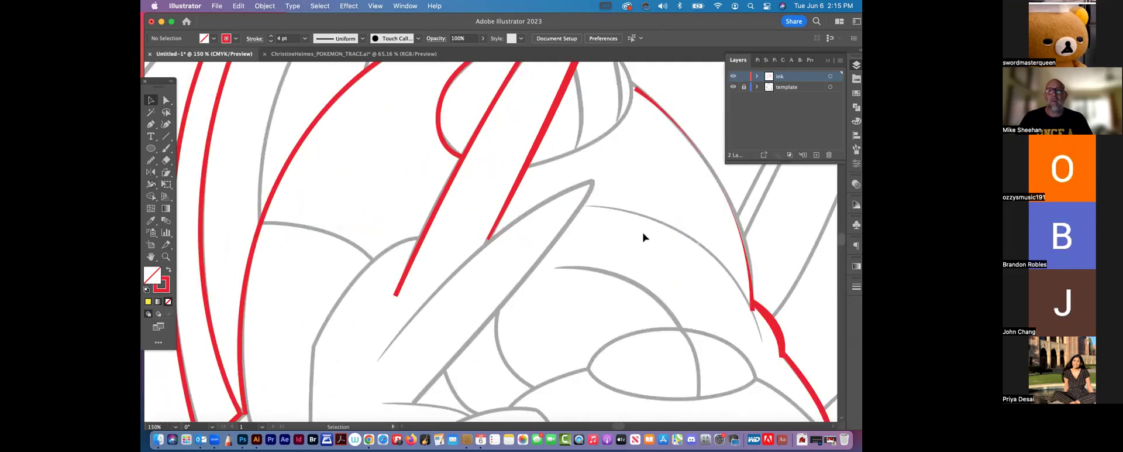
pyautogui.hscroll(5, 442, 222)
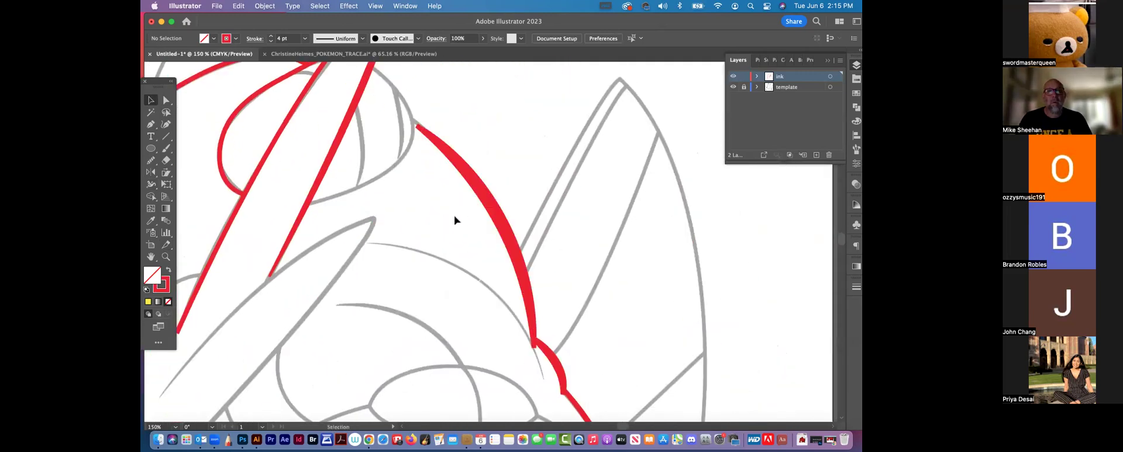
pyautogui.click(151, 183)
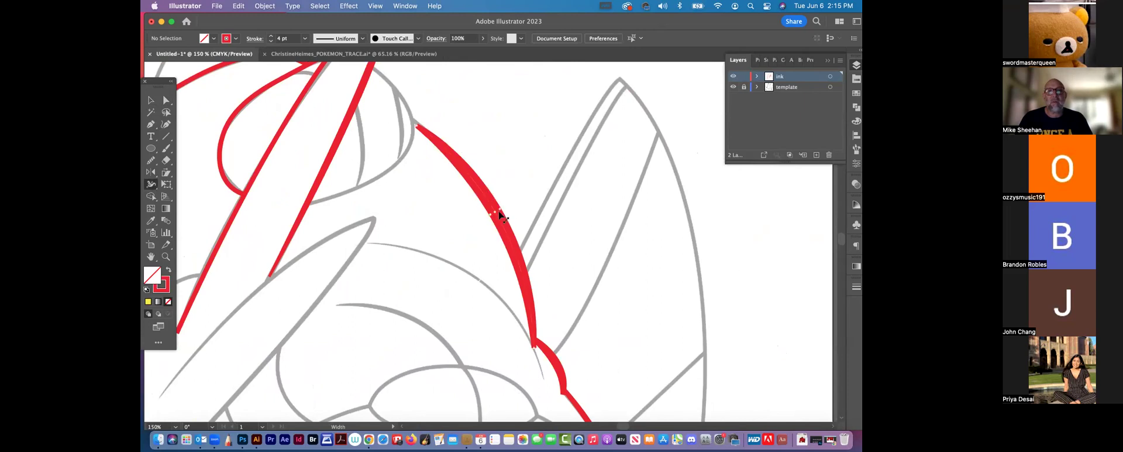
pyautogui.press('super+z')
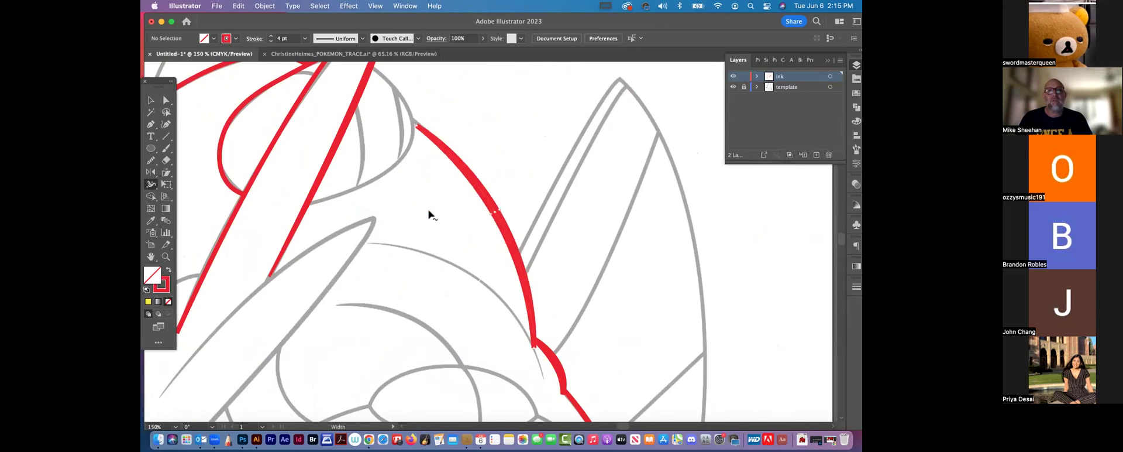
# Step: Taper the lower end of the spike's left edge line with the Width tool
pyautogui.hscroll(-7, 659, 170)
pyautogui.scroll(-4, 659, 170)
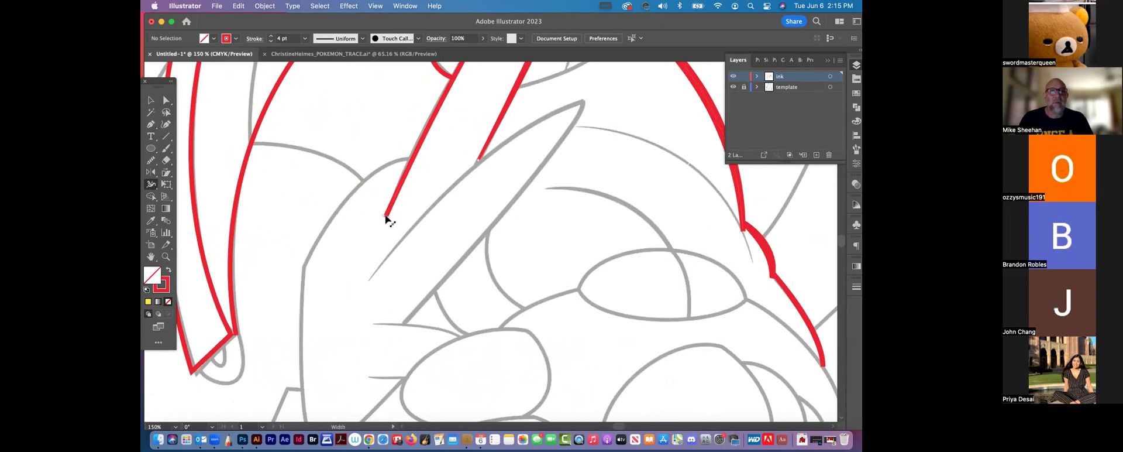
pyautogui.press('super+z')
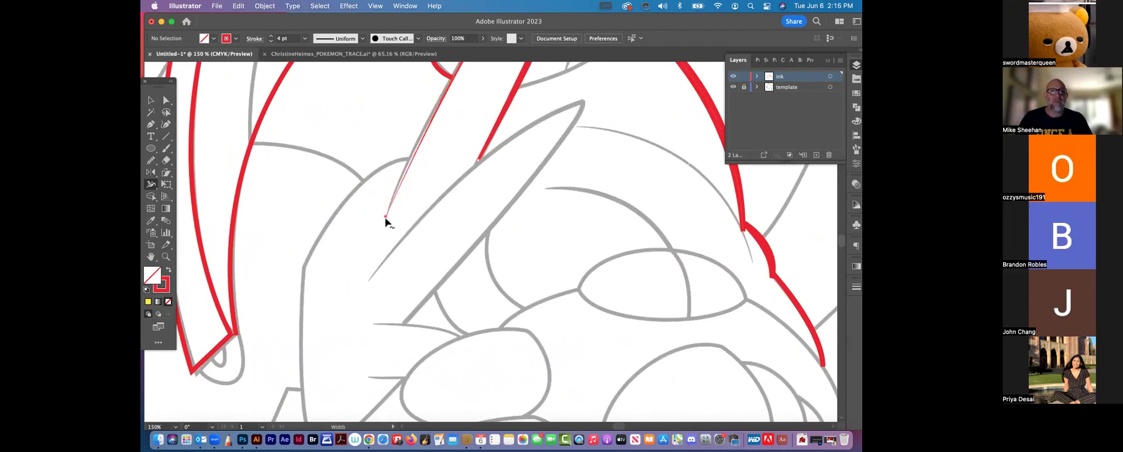
pyautogui.press('super+shift+z')
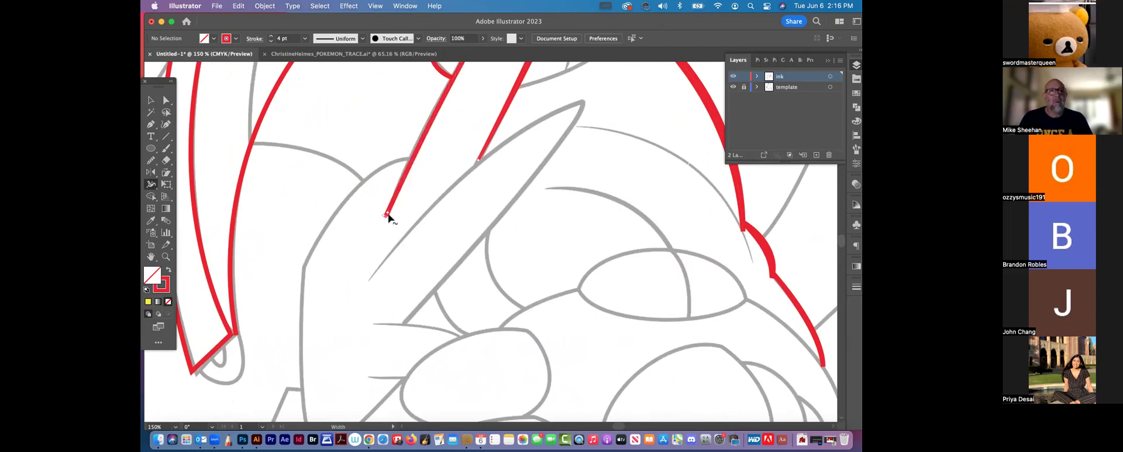
pyautogui.press('super+z')
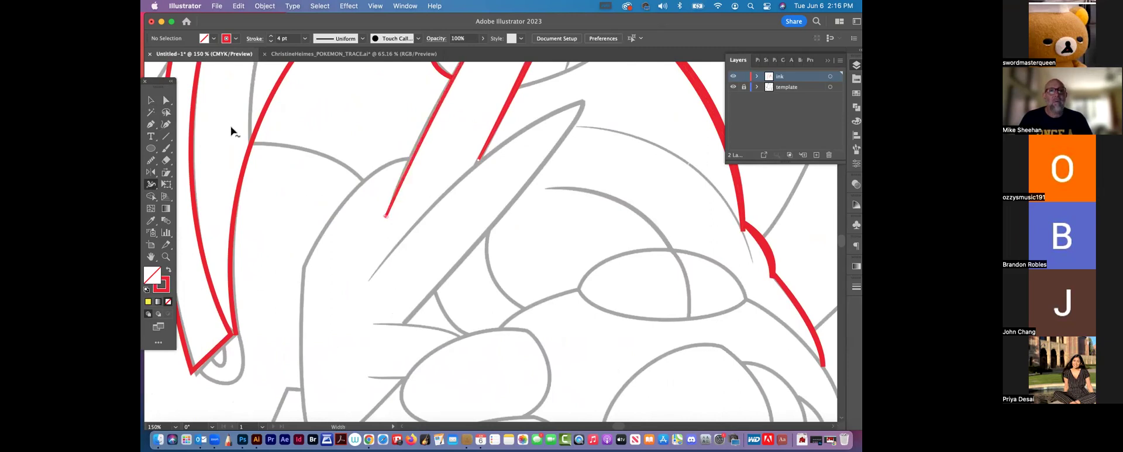
# Step: Trace the uppermost oval finger beside the large round arm as an open Pen path ending on the middle finger's outline, and deselect it
pyautogui.click(150, 100)
pyautogui.moveTo(557, 119); pyautogui.dragTo(591, 276)
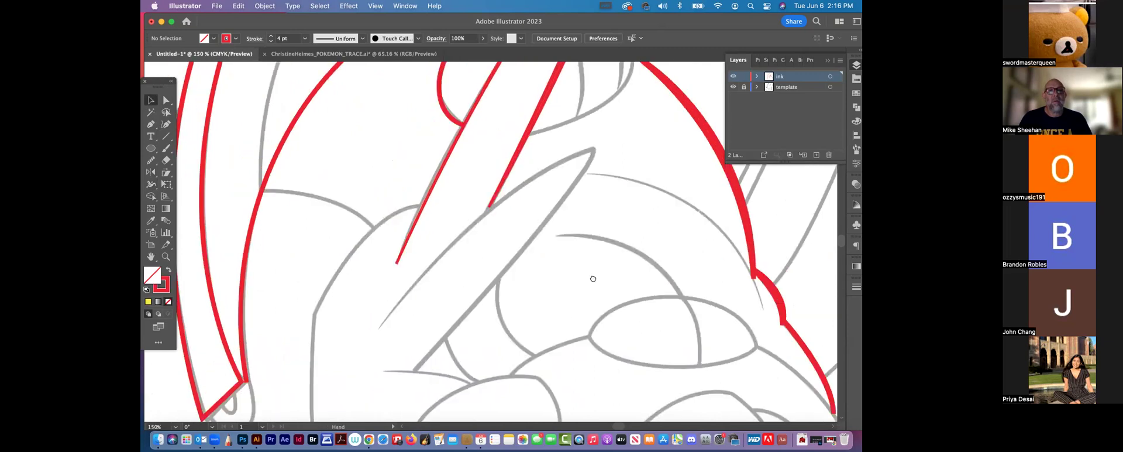
pyautogui.scroll(3, 592, 275)
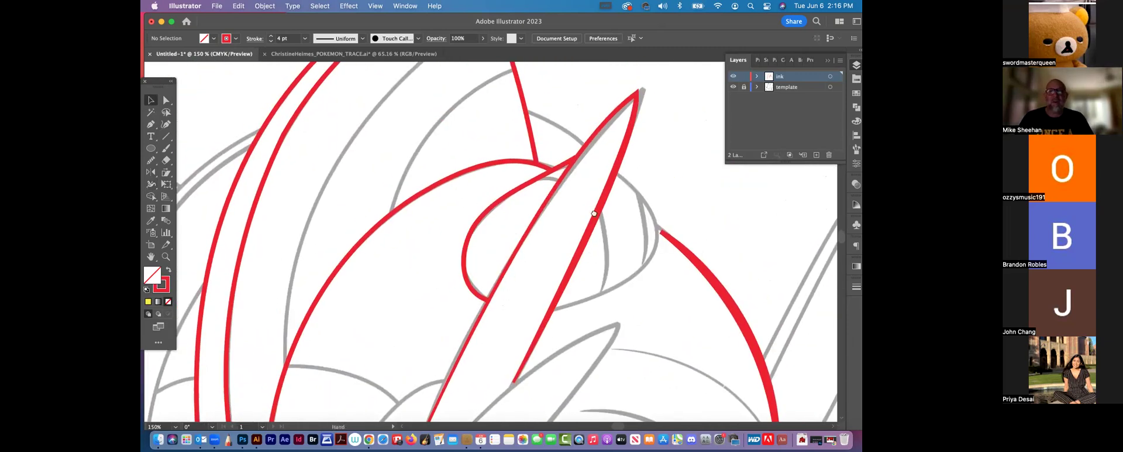
pyautogui.scroll(-3, 608, 239)
pyautogui.scroll(-10, 608, 239)
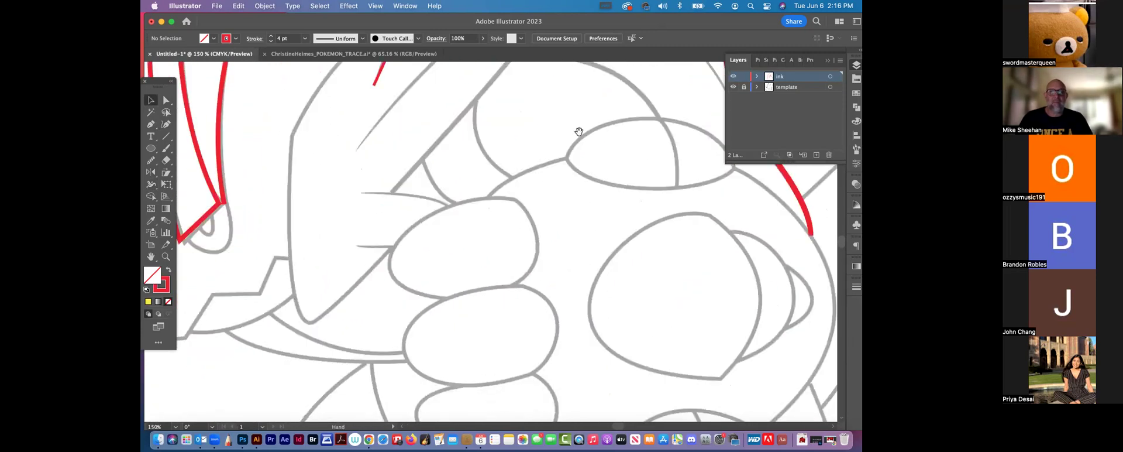
pyautogui.scroll(-4, 567, 107)
pyautogui.hscroll(2, 567, 108)
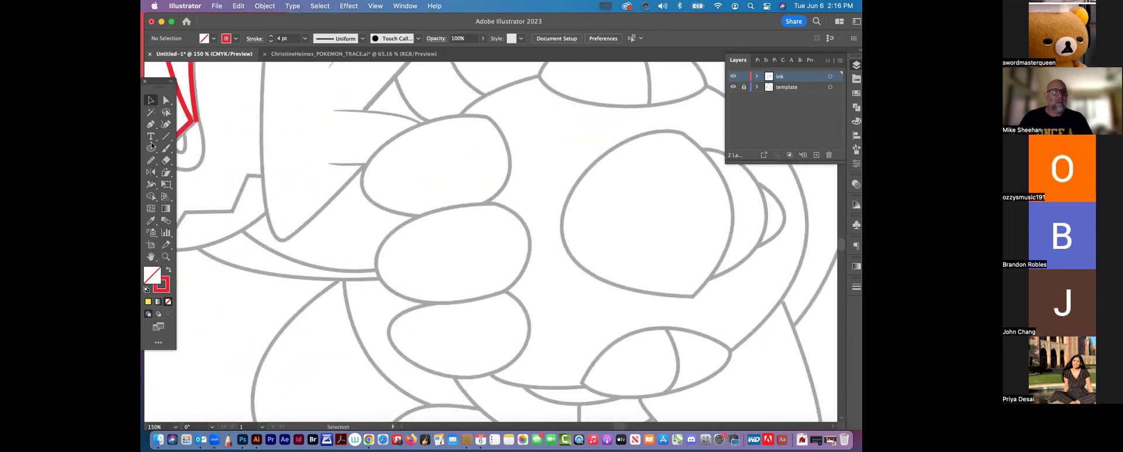
pyautogui.click(150, 124)
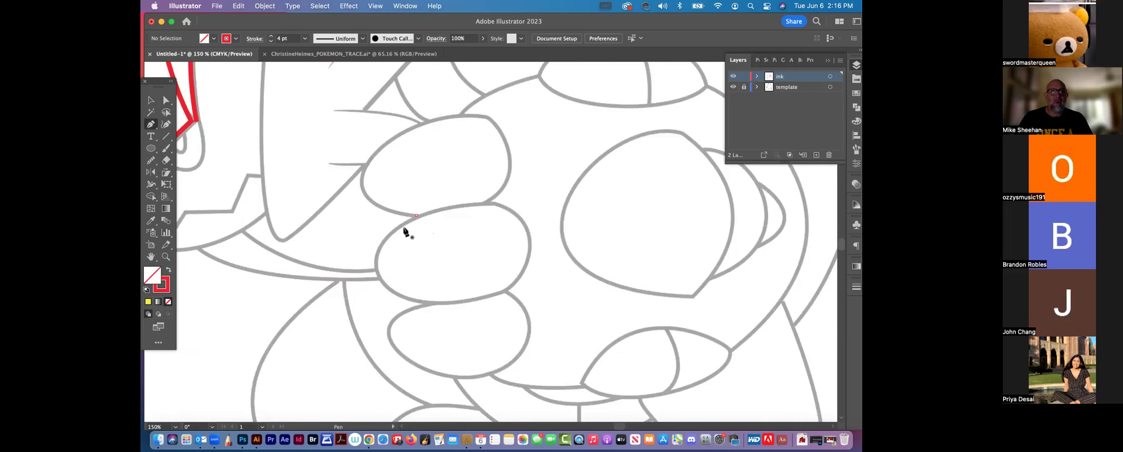
pyautogui.click(417, 215)
pyautogui.moveTo(361, 173); pyautogui.dragTo(369, 140)
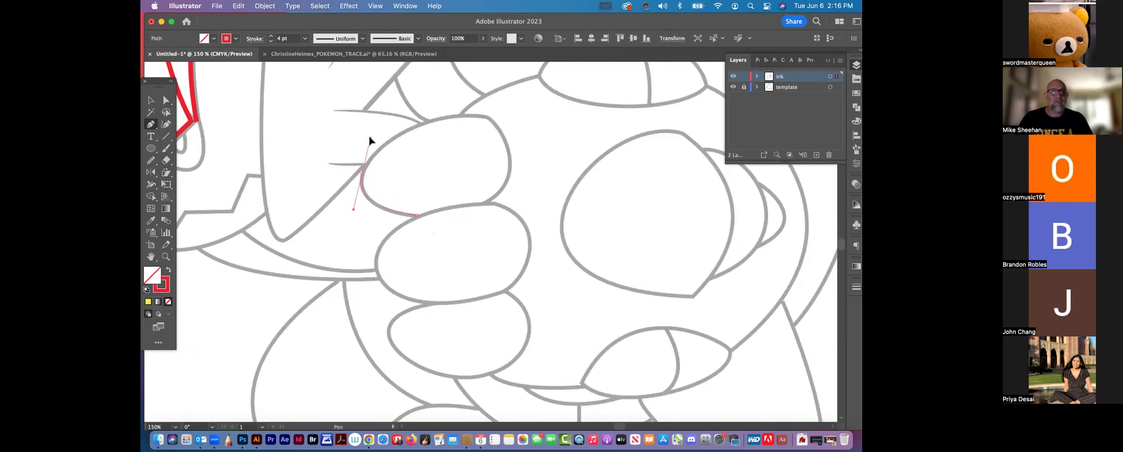
pyautogui.moveTo(463, 114); pyautogui.dragTo(488, 118)
pyautogui.moveTo(511, 162); pyautogui.dragTo(507, 191)
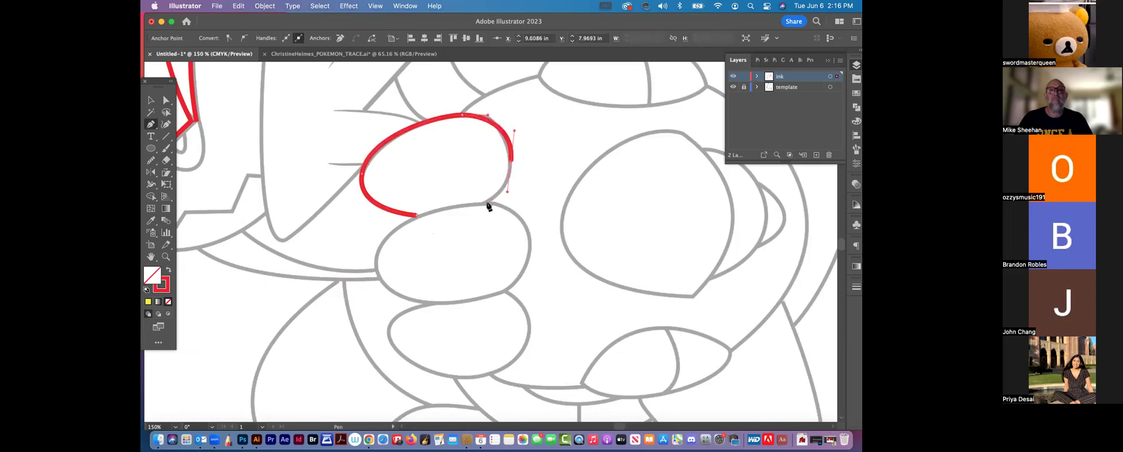
pyautogui.click(486, 204)
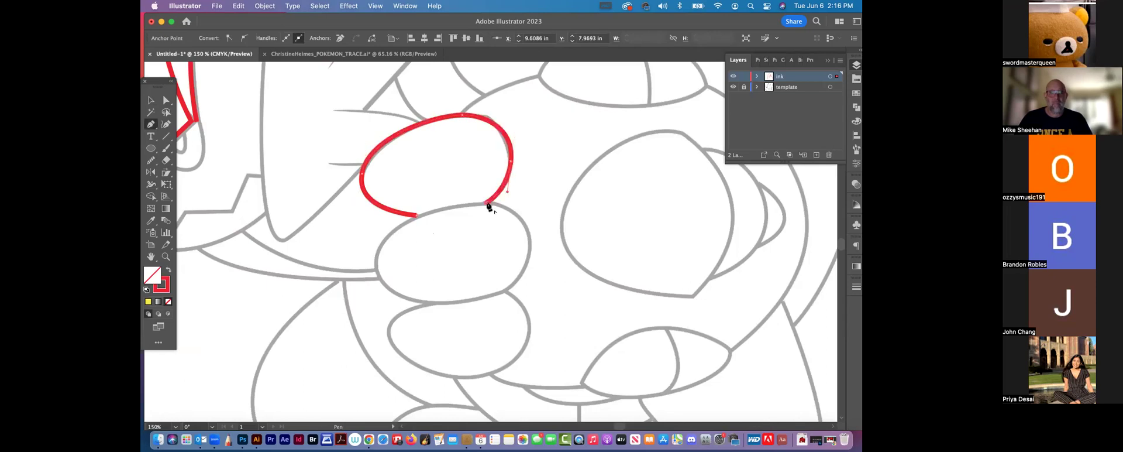
pyautogui.keyDown('super'); pyautogui.click(597, 144); pyautogui.keyUp('super')
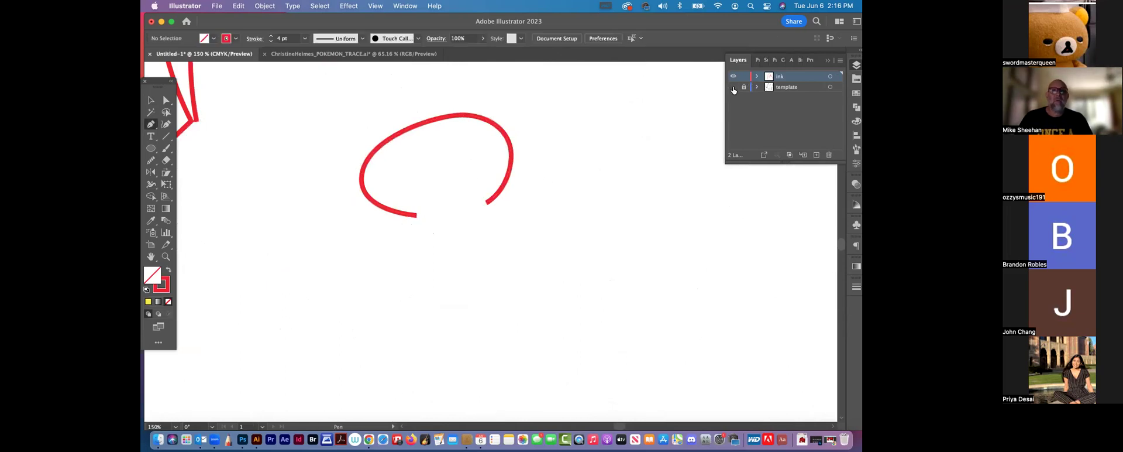
# Step: Show the template layer again and trace the middle oval finger as a closed Pen path meeting the upper finger's open ends
pyautogui.click(733, 86)
pyautogui.click(386, 235)
pyautogui.moveTo(516, 219)
pyautogui.mouseDown()
pyautogui.moveTo(556, 231)
pyautogui.moveTo(586, 217)
pyautogui.moveTo(550, 229)
pyautogui.mouseUp()
pyautogui.click(521, 276)
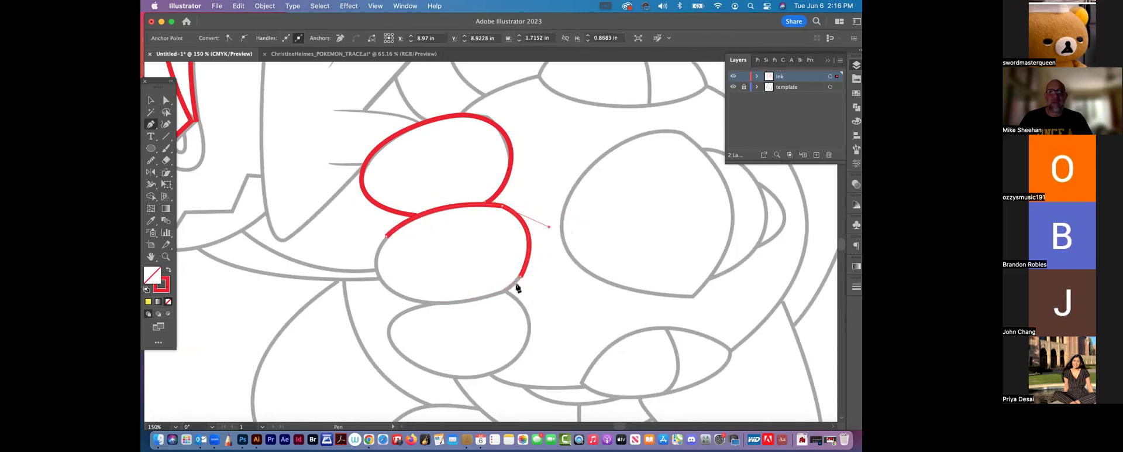
pyautogui.moveTo(446, 303); pyautogui.dragTo(392, 305)
pyautogui.moveTo(386, 237); pyautogui.dragTo(417, 195)
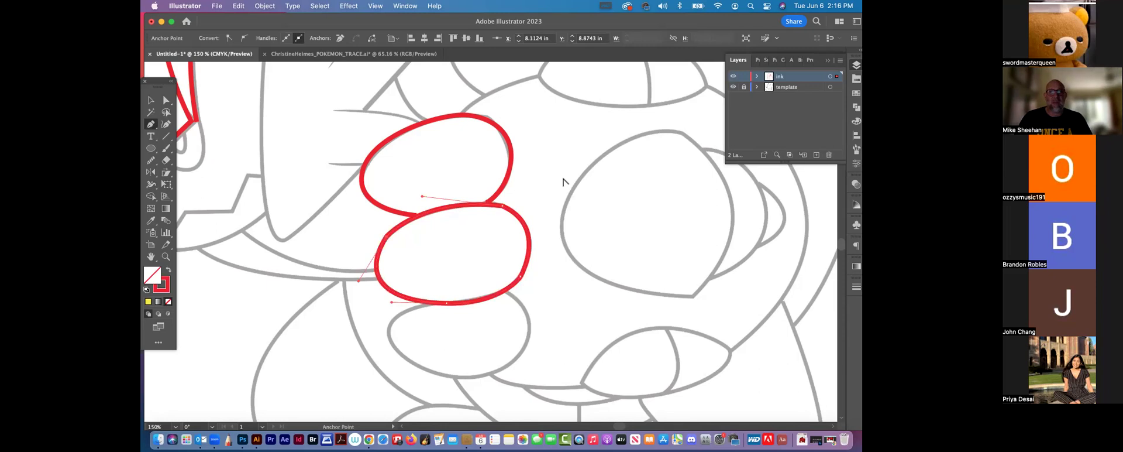
pyautogui.keyDown('super'); pyautogui.click(520, 213); pyautogui.keyUp('super')
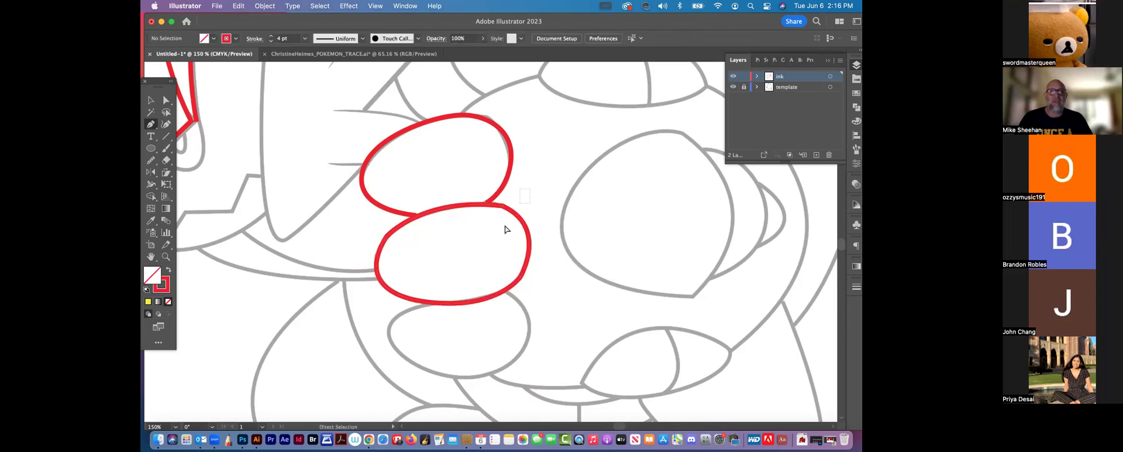
# Step: Smooth the middle finger's closed outline with the Smooth tool
pyautogui.click(165, 161)
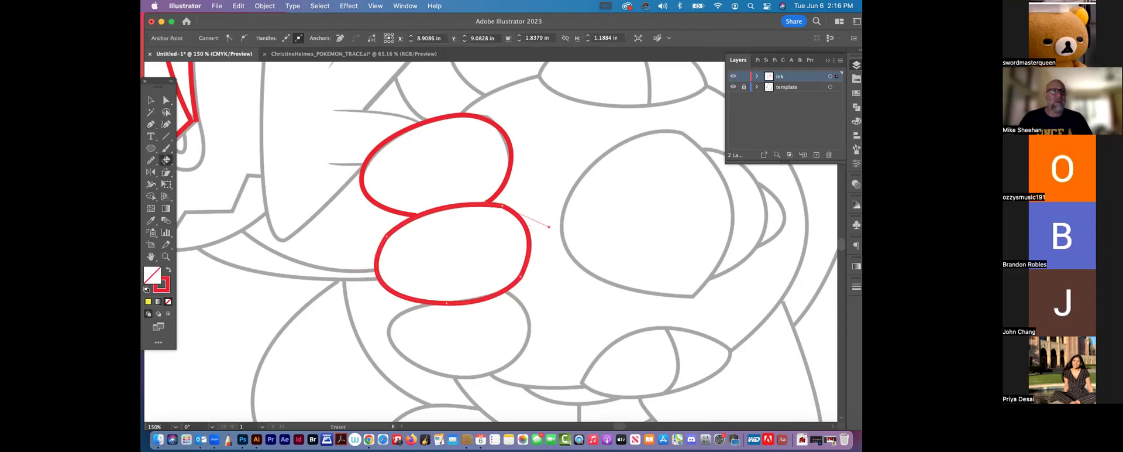
pyautogui.click(150, 160)
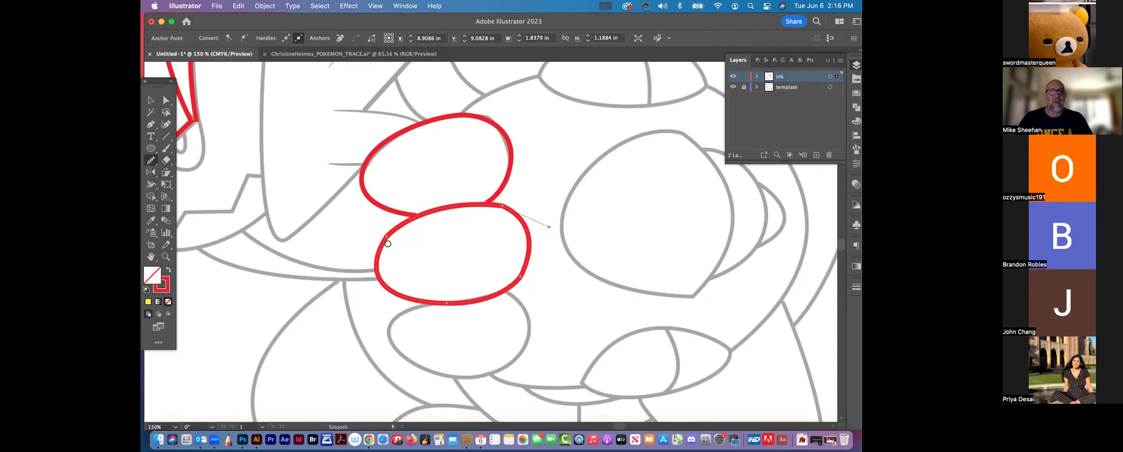
pyautogui.moveTo(477, 208)
pyautogui.mouseDown()
pyautogui.moveTo(532, 245)
pyautogui.moveTo(502, 301)
pyautogui.mouseUp()
pyautogui.moveTo(516, 214)
pyautogui.mouseDown()
pyautogui.moveTo(442, 203)
pyautogui.moveTo(374, 250)
pyautogui.moveTo(378, 304)
pyautogui.moveTo(389, 244)
pyautogui.moveTo(418, 217)
pyautogui.mouseUp()
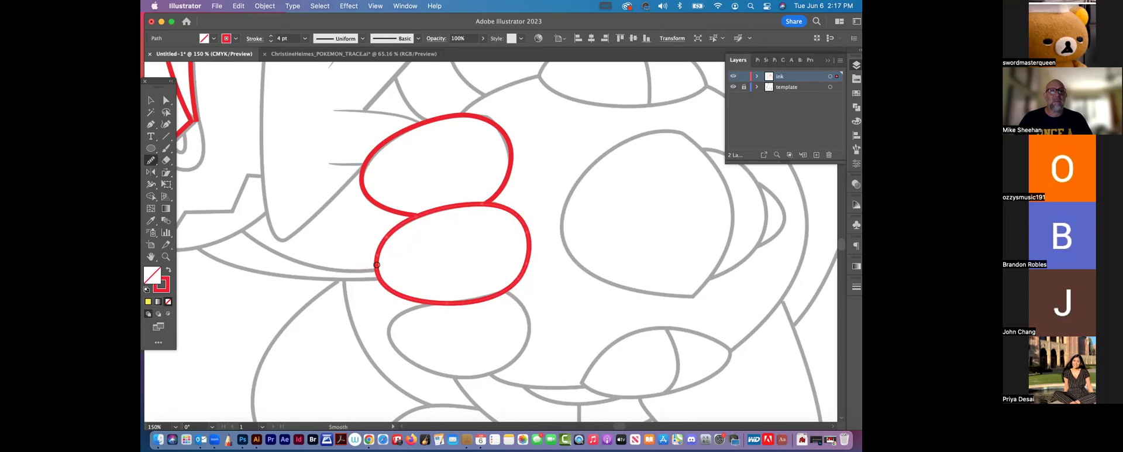
# Step: Smooth the upper finger's outline along its top curve with the Smooth tool and deselect it
pyautogui.press('v')
pyautogui.keyDown('super'); pyautogui.click(501, 138); pyautogui.keyUp('super')
pyautogui.moveTo(458, 119); pyautogui.dragTo(383, 155)
pyautogui.press('v')
pyautogui.click(228, 110)
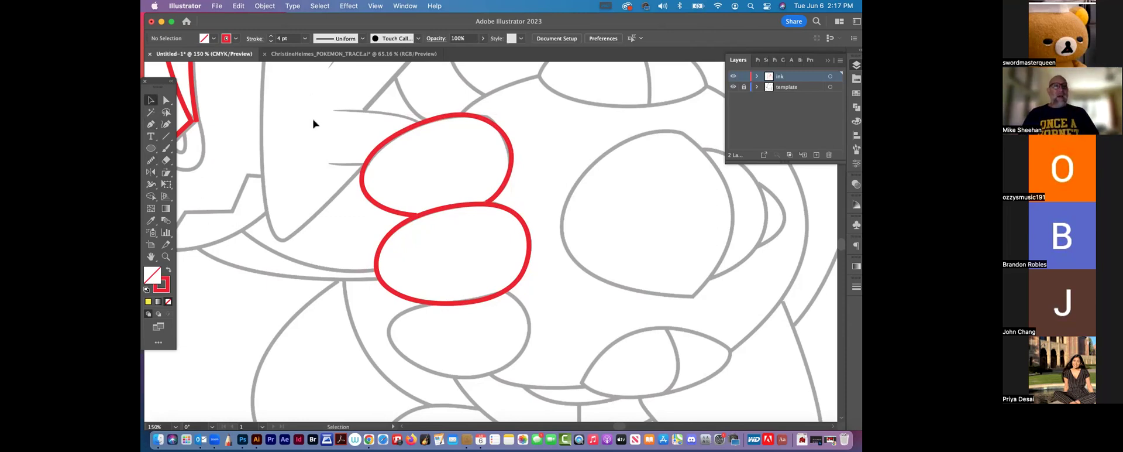
# Step: Add two anchor points along the upper finger's top curve with the Add Anchor Point tool
pyautogui.click(152, 126)
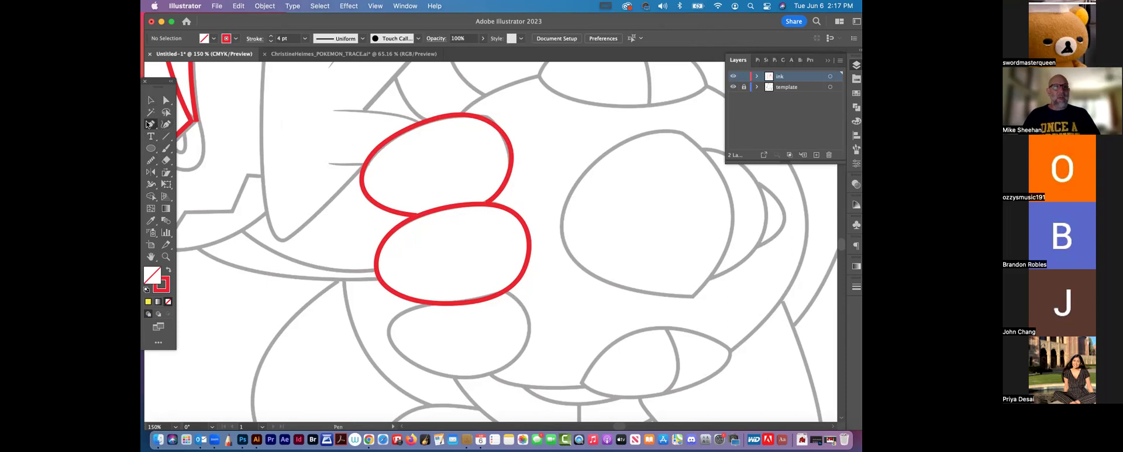
pyautogui.click(149, 121)
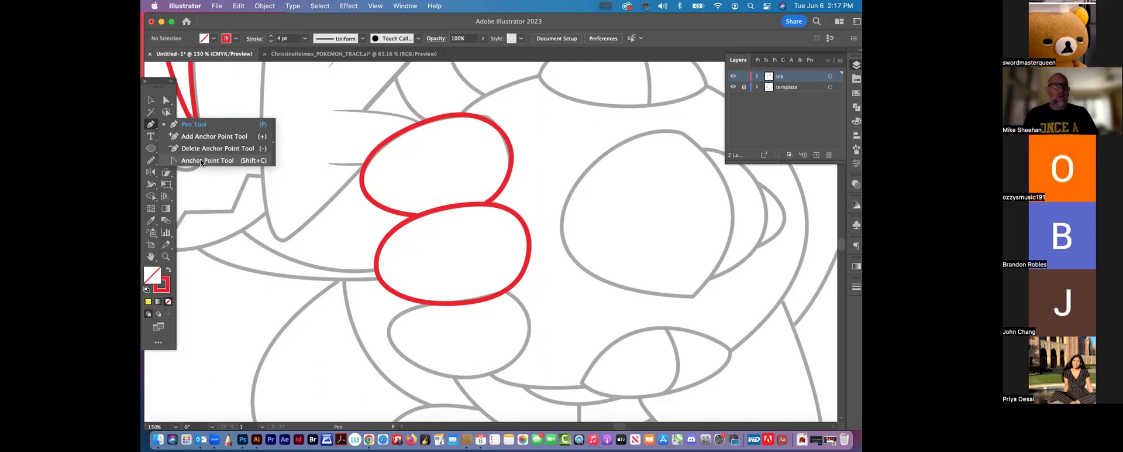
pyautogui.click(214, 136)
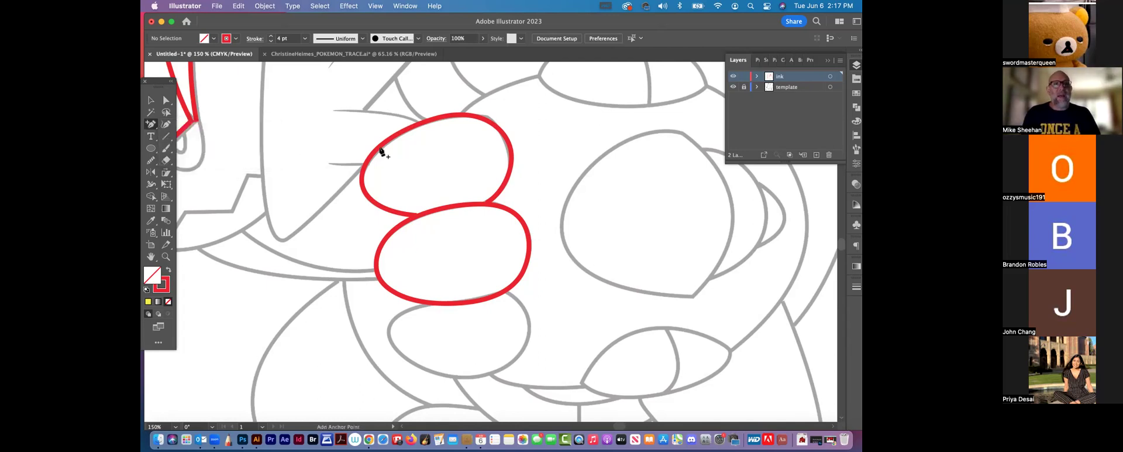
pyautogui.click(399, 136)
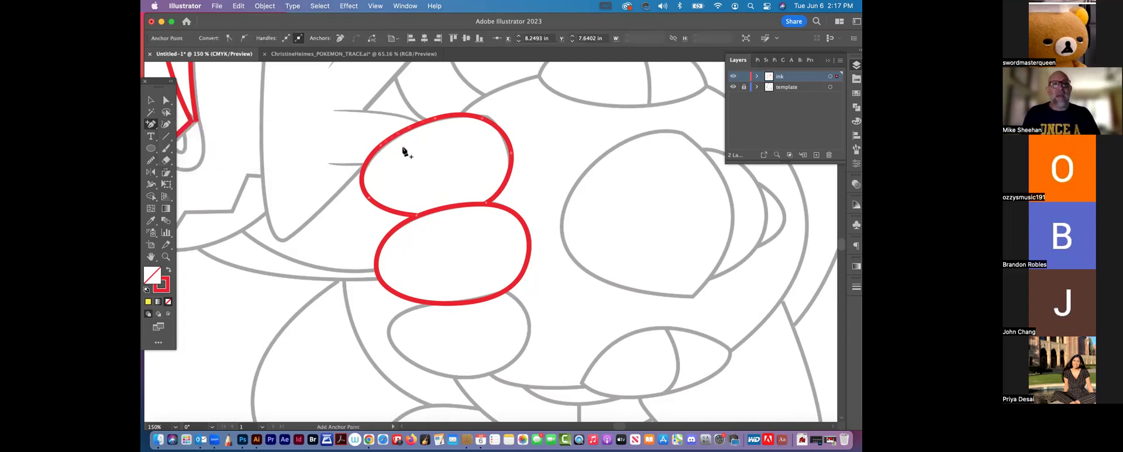
pyautogui.click(462, 116)
# Step: Delete an anchor point from the upper finger's top curve with the Delete Anchor Point tool and deselect the path
pyautogui.moveTo(152, 127); pyautogui.dragTo(204, 147)
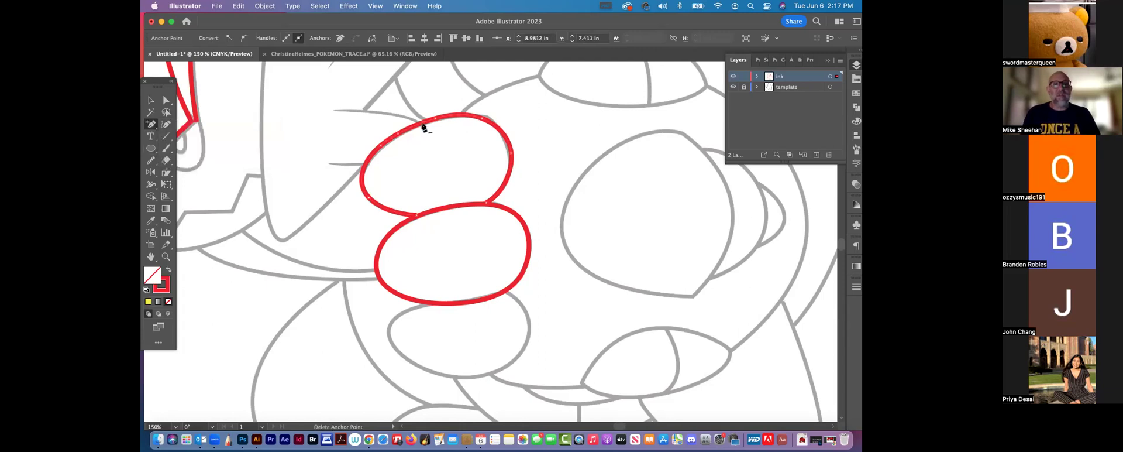
pyautogui.click(481, 124)
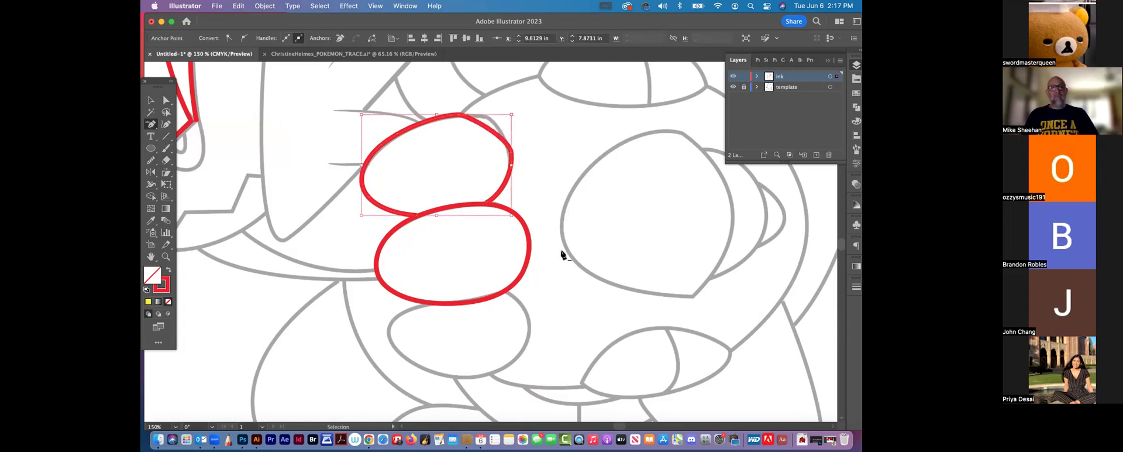
pyautogui.press('v')
pyautogui.click(540, 129)
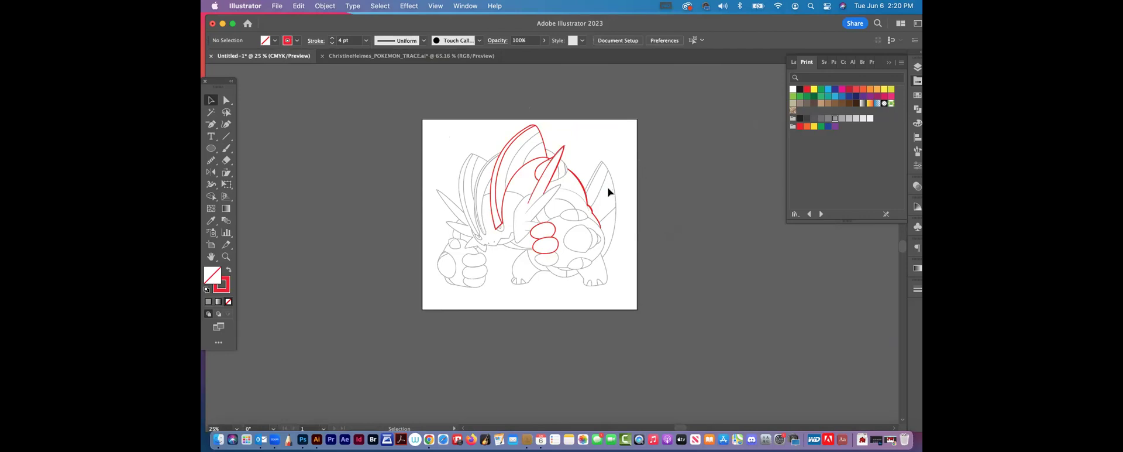
# Step: Adjust the anchor direction handles on the tall crest's outline and on the narrow spike beside it, temporarily using Direct Selection from the Pen tool
pyautogui.press('z')
pyautogui.click(539, 171)
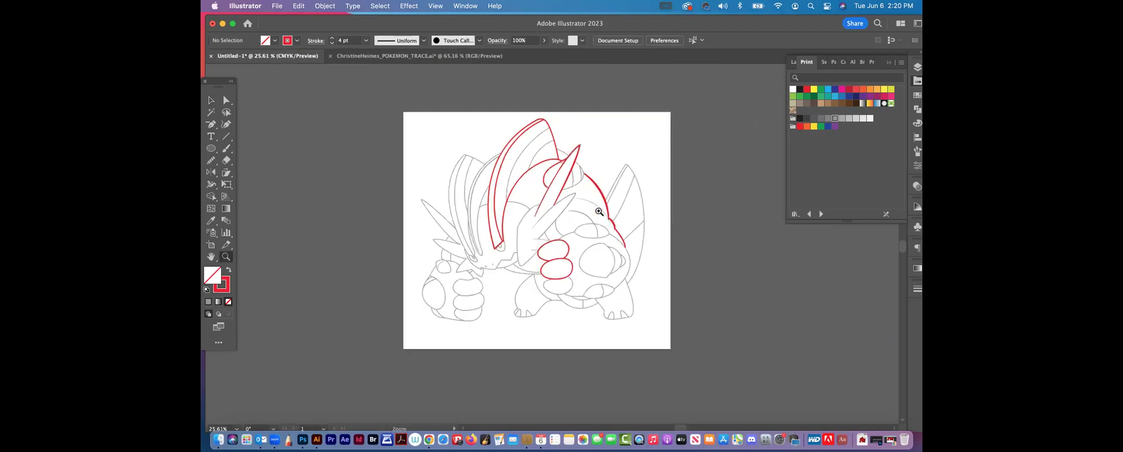
pyautogui.moveTo(211, 124); pyautogui.dragTo(268, 128)
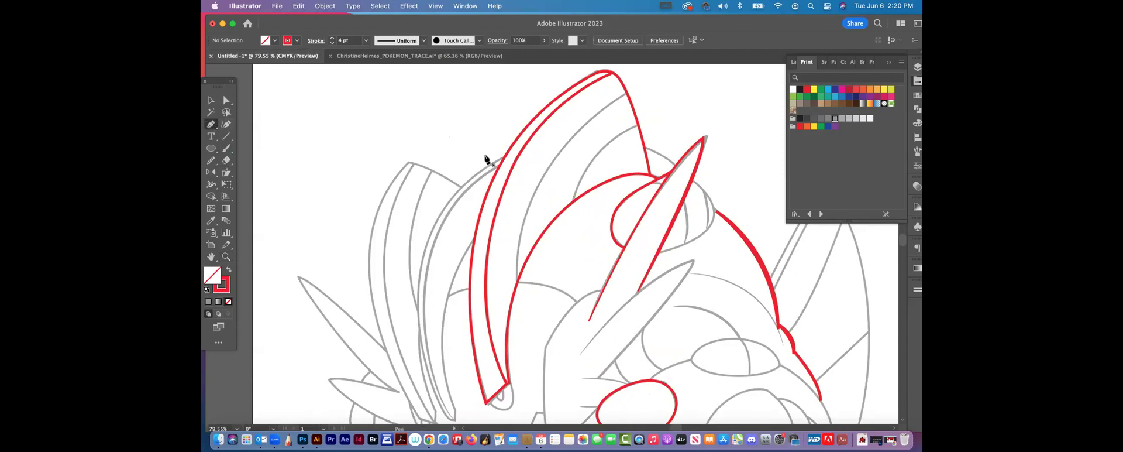
pyautogui.press('super')
pyautogui.keyDown('super'); pyautogui.click(553, 117); pyautogui.keyUp('super')
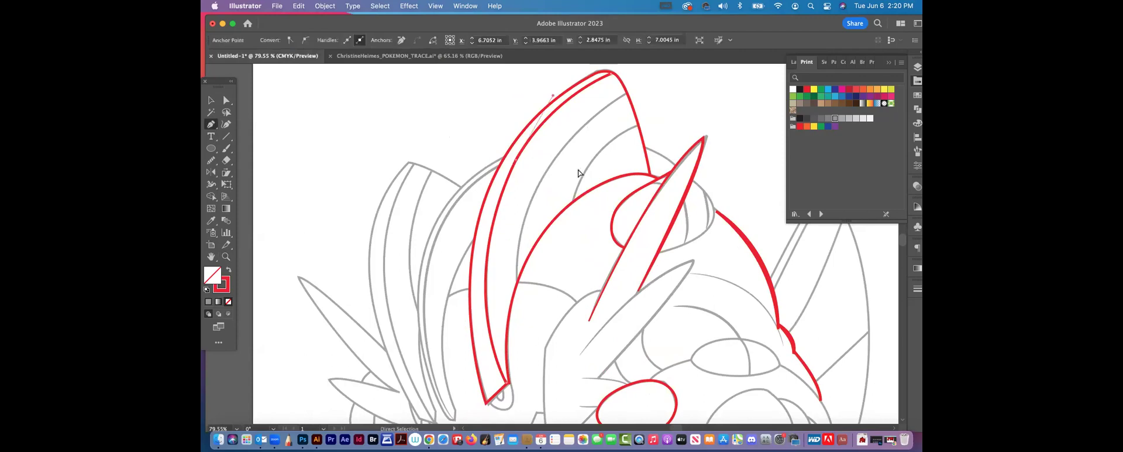
pyautogui.keyDown('super'); pyautogui.click(553, 97); pyautogui.keyUp('super')
pyautogui.moveTo(553, 97)
pyautogui.mouseDown()
pyautogui.moveTo(581, 143)
pyautogui.moveTo(561, 101)
pyautogui.mouseUp()
pyautogui.click(561, 101)
pyautogui.moveTo(515, 147); pyautogui.dragTo(414, 147)
pyautogui.moveTo(430, 108); pyautogui.dragTo(394, 244)
pyautogui.scroll(1, 415, 193)
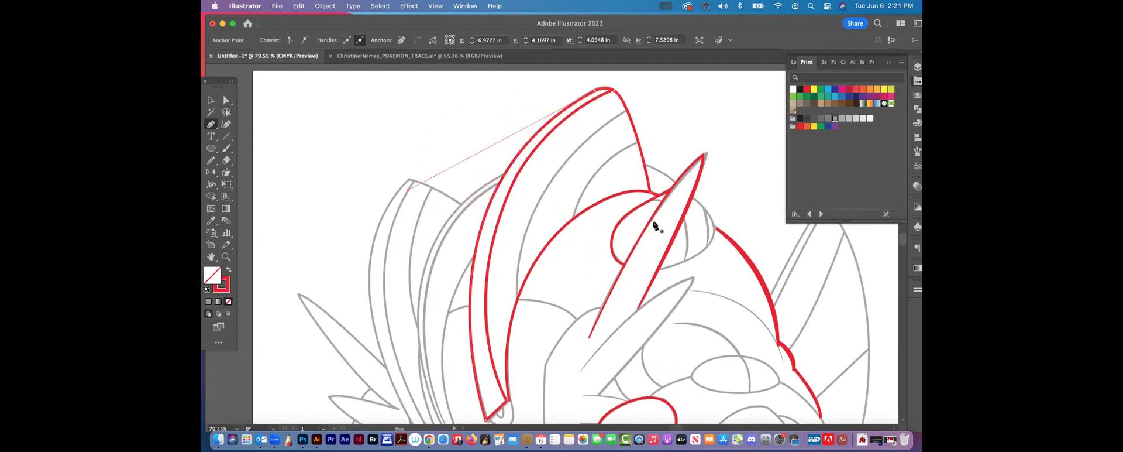
pyautogui.keyDown('super'); pyautogui.click(652, 221); pyautogui.keyUp('super')
pyautogui.moveTo(657, 193)
pyautogui.mouseDown()
pyautogui.moveTo(654, 143)
pyautogui.moveTo(704, 118)
pyautogui.moveTo(647, 220)
pyautogui.moveTo(653, 191)
pyautogui.mouseUp()
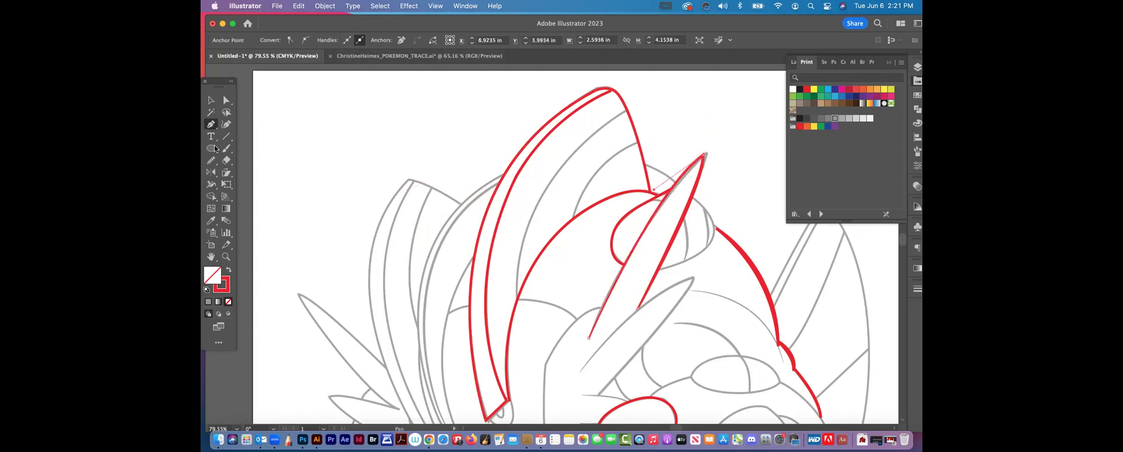
# Step: Draw a three-point S-shaped practice curve with the Pen tool in the empty artboard area beside the crest
pyautogui.click(270, 125)
pyautogui.moveTo(364, 111); pyautogui.dragTo(402, 139)
pyautogui.moveTo(473, 128); pyautogui.dragTo(503, 107)
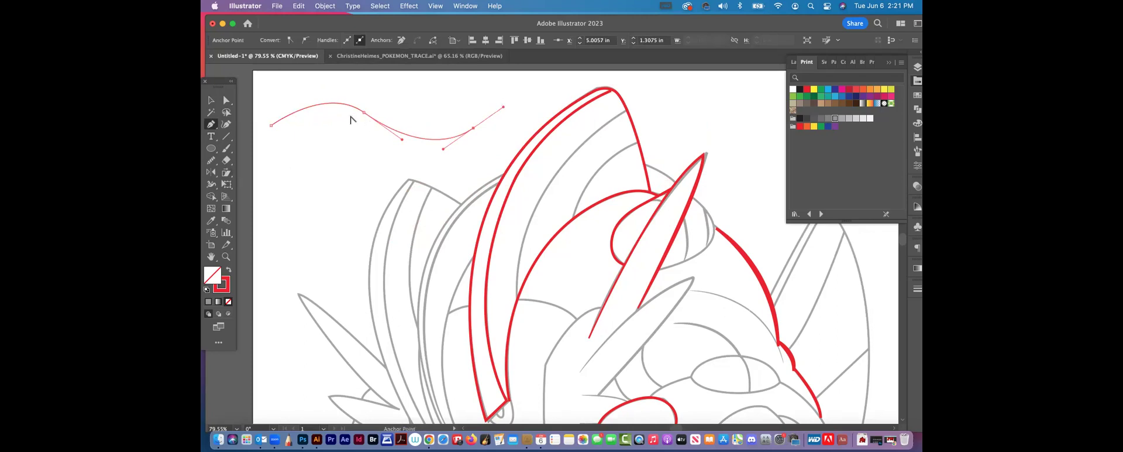
# Step: Turn the practice curve's middle anchor into a corner point by swinging its forward handle upward, and deselect the curve
pyautogui.keyDown('super'); pyautogui.click(360, 110); pyautogui.keyUp('super')
pyautogui.moveTo(324, 107); pyautogui.dragTo(332, 127)
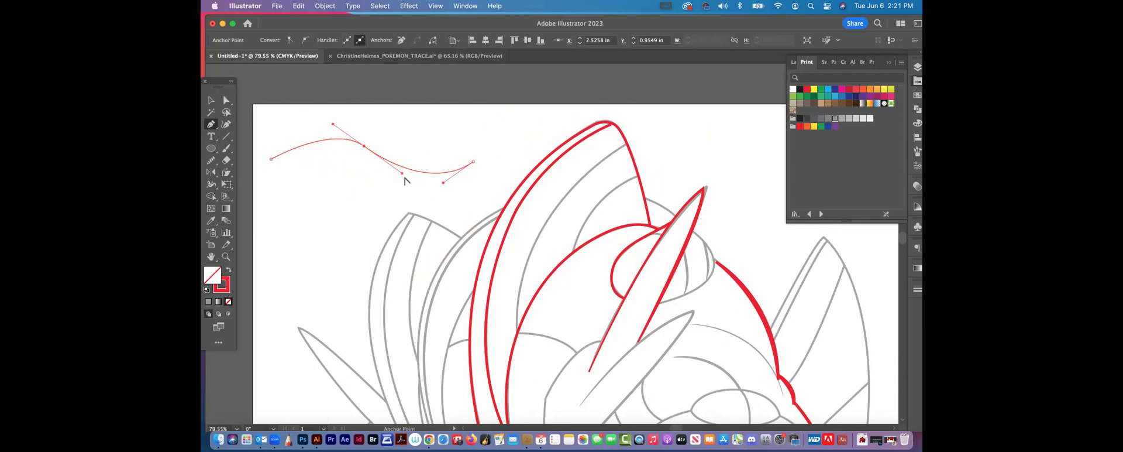
pyautogui.moveTo(402, 176); pyautogui.dragTo(397, 105)
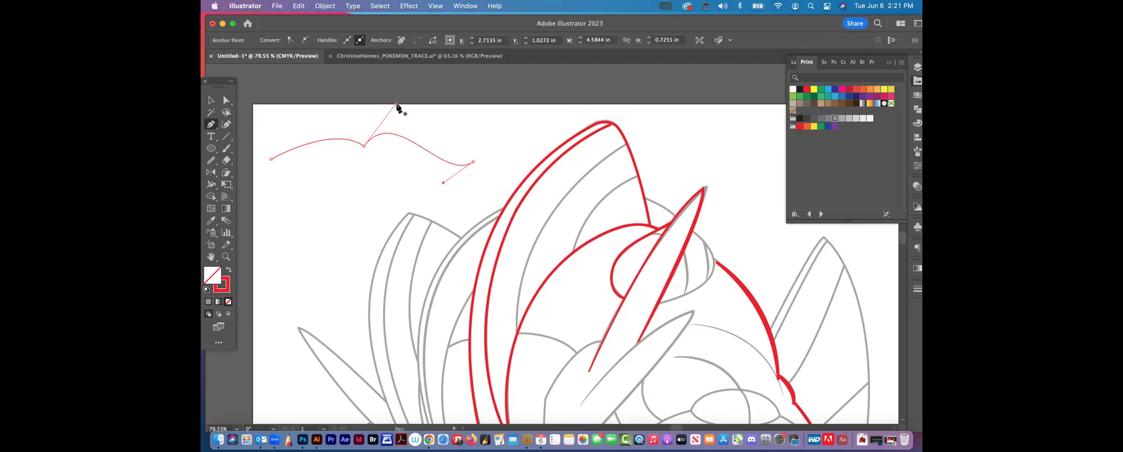
pyautogui.click(211, 101)
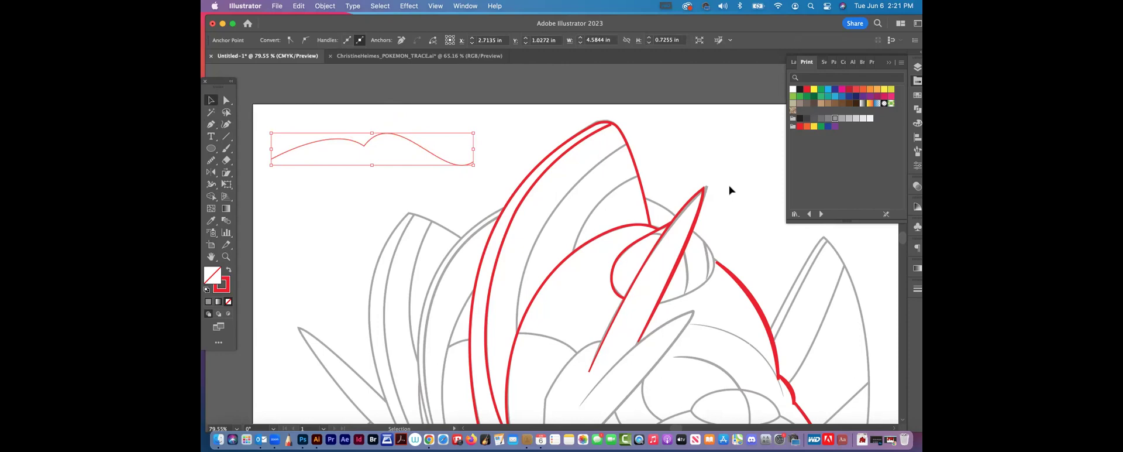
pyautogui.click(212, 125)
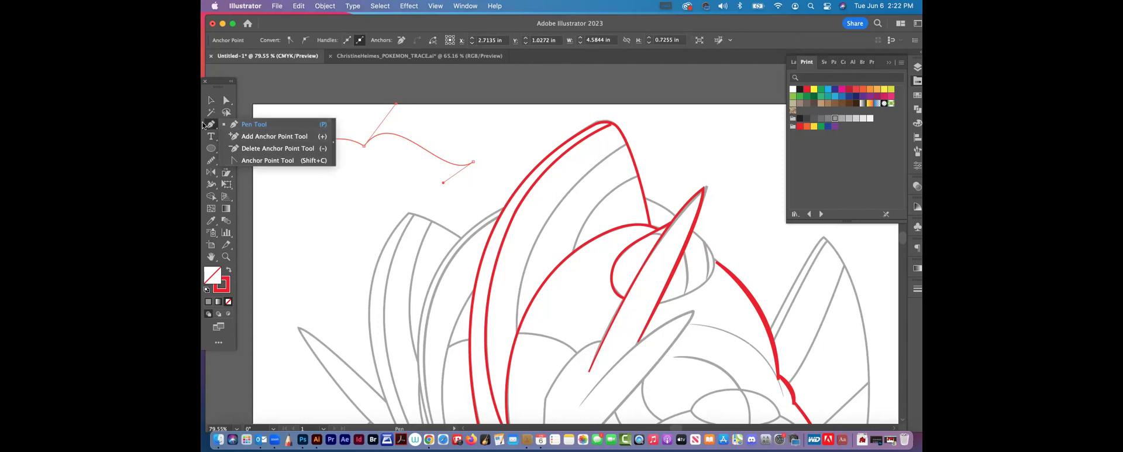
pyautogui.click(208, 125)
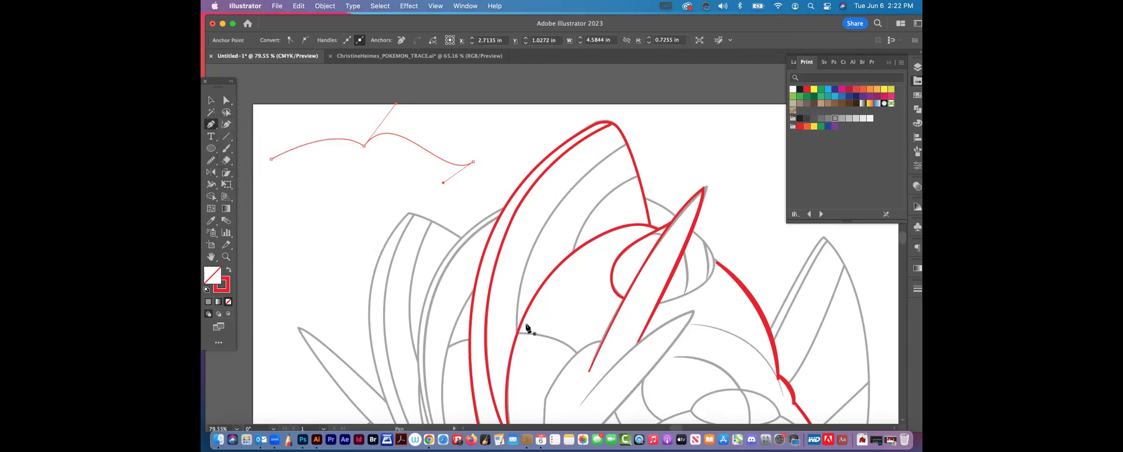
pyautogui.click(211, 100)
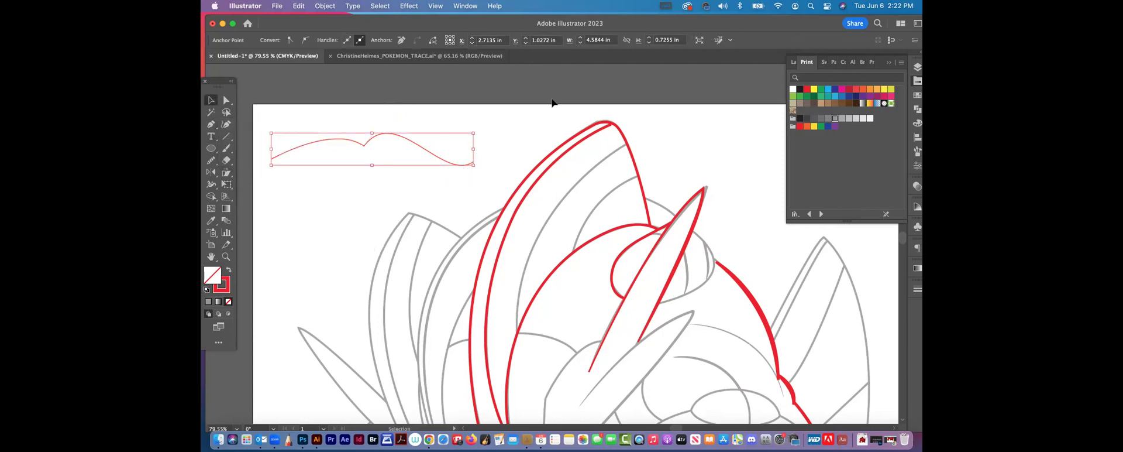
pyautogui.click(559, 96)
pyautogui.press('super+minus')
pyautogui.press('super+minus')
pyautogui.press('super+minus')
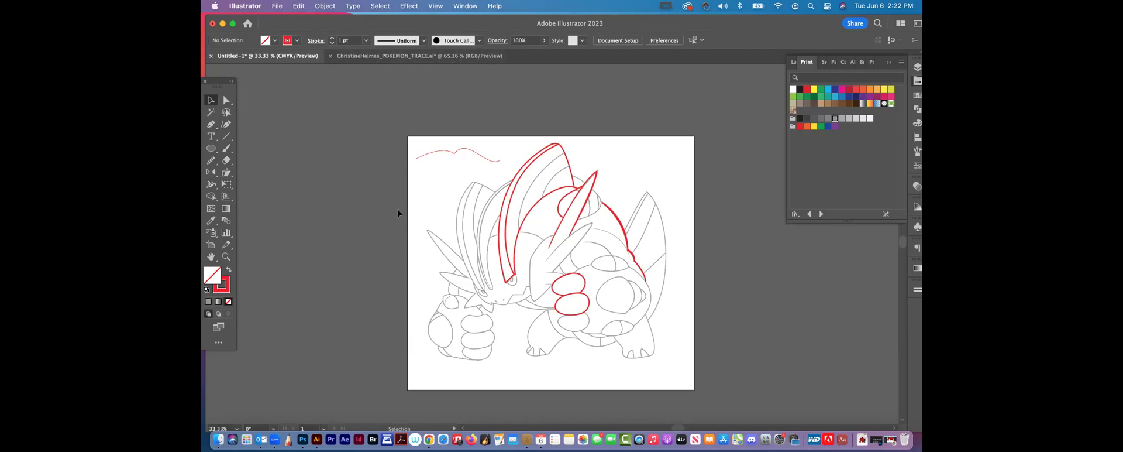
pyautogui.click(280, 5)
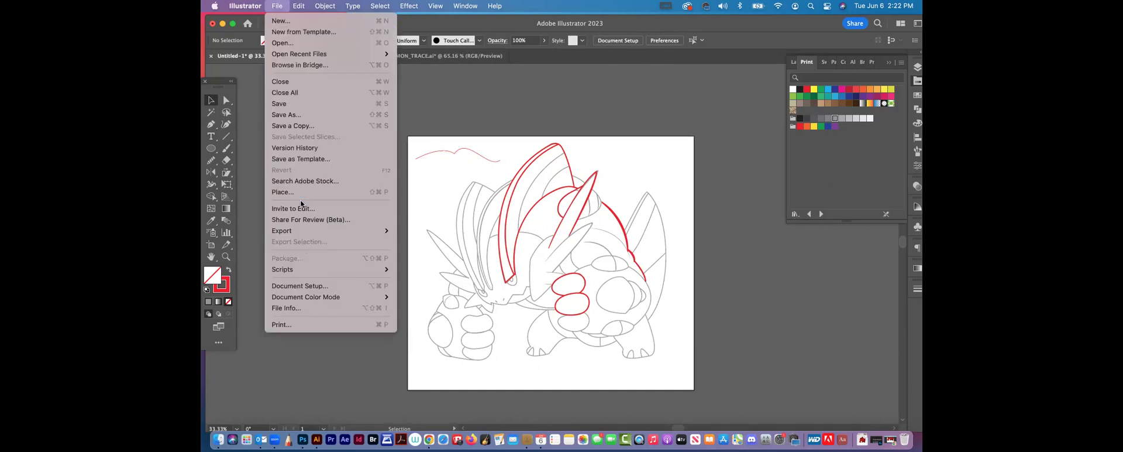
pyautogui.moveTo(297, 233)
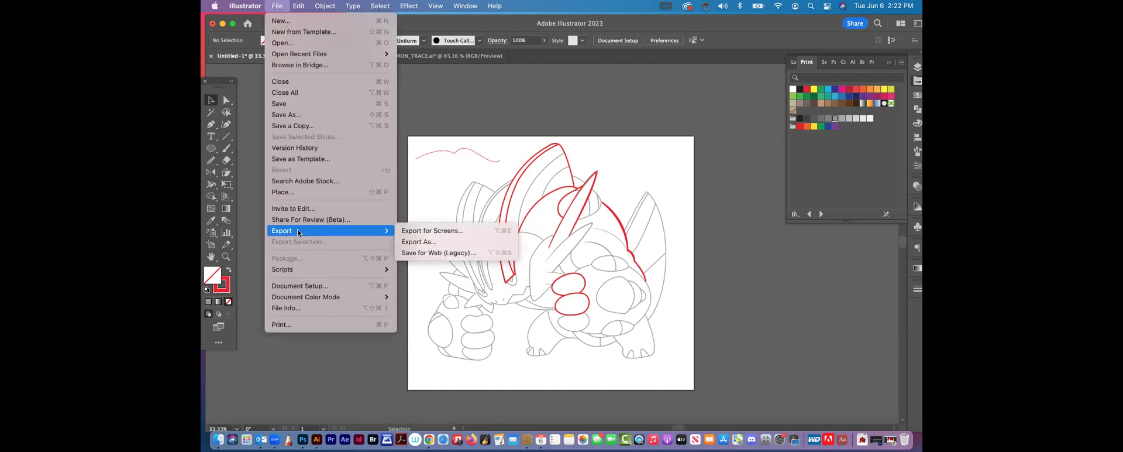
pyautogui.click(429, 241)
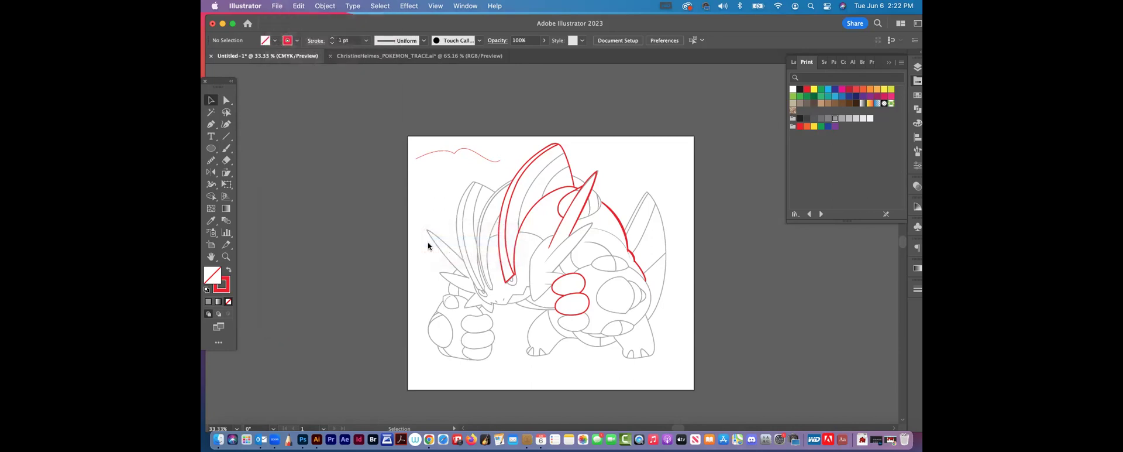
pyautogui.click(396, 113)
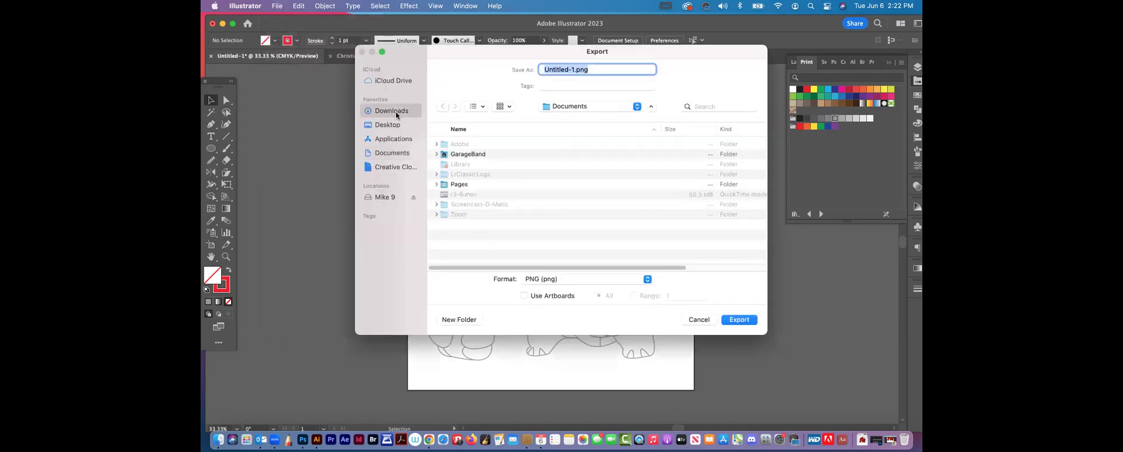
pyautogui.click(390, 125)
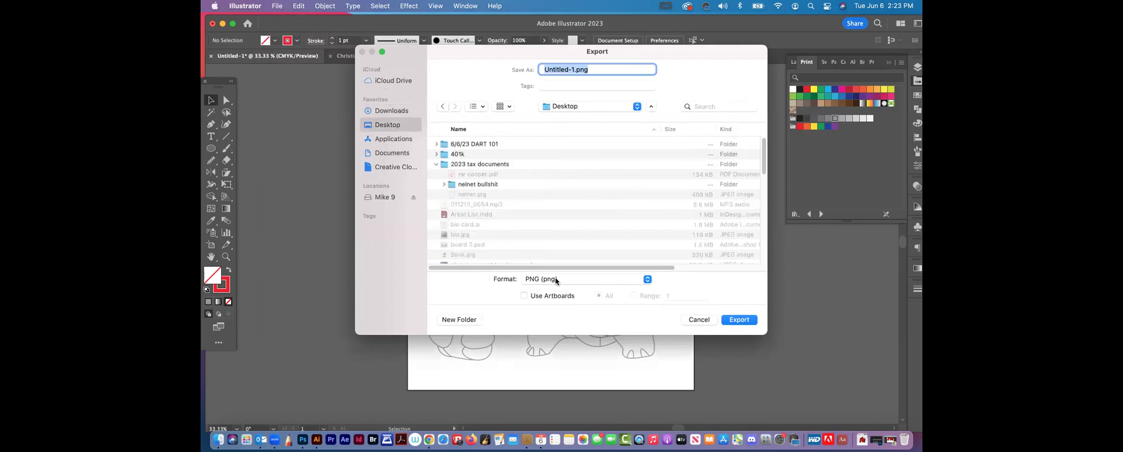
pyautogui.click(555, 279)
pyautogui.click(562, 347)
pyautogui.click(698, 319)
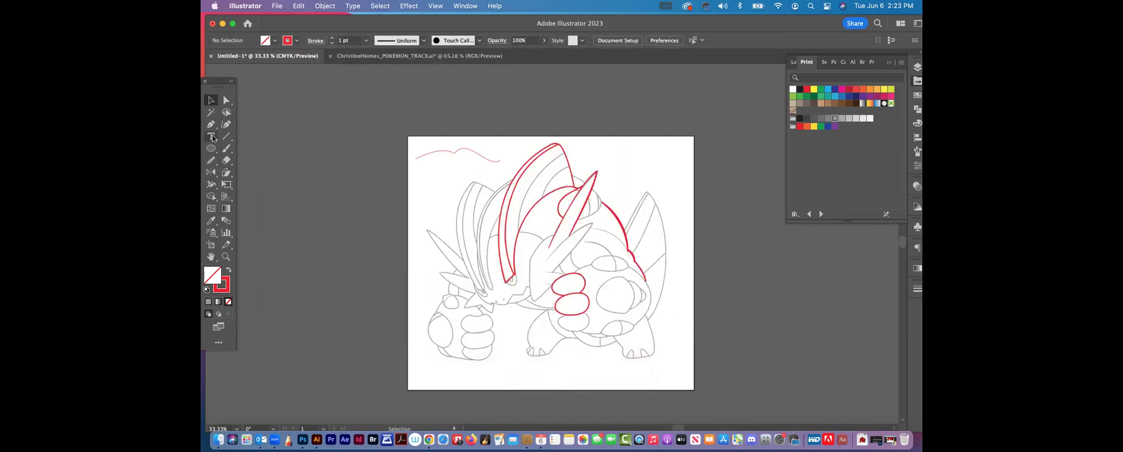
# Step: Draw two small closed practice shapes with the Pen tool outside the artboard, beside the drawing
pyautogui.click(211, 125)
pyautogui.click(339, 122)
pyautogui.click(318, 168)
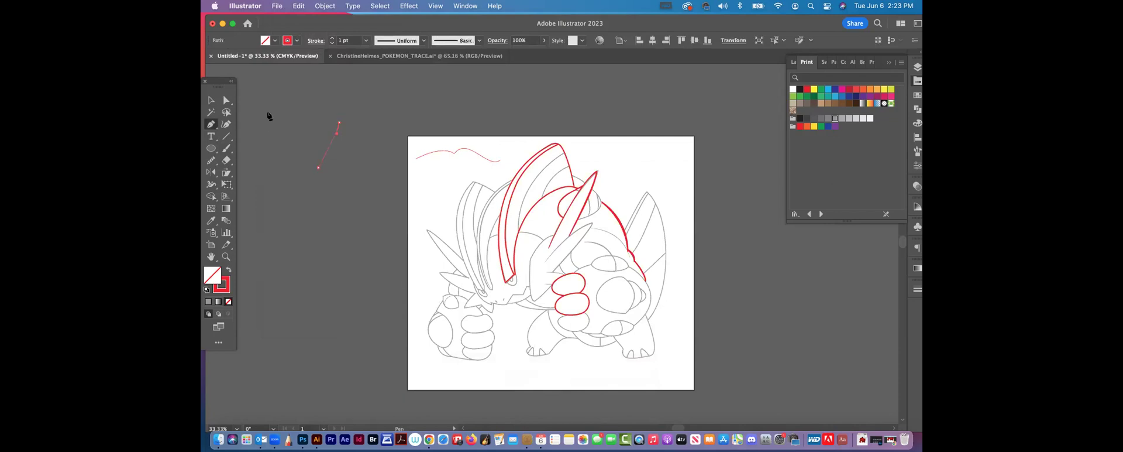
pyautogui.click(268, 111)
pyautogui.click(339, 123)
pyautogui.click(374, 192)
pyautogui.click(353, 223)
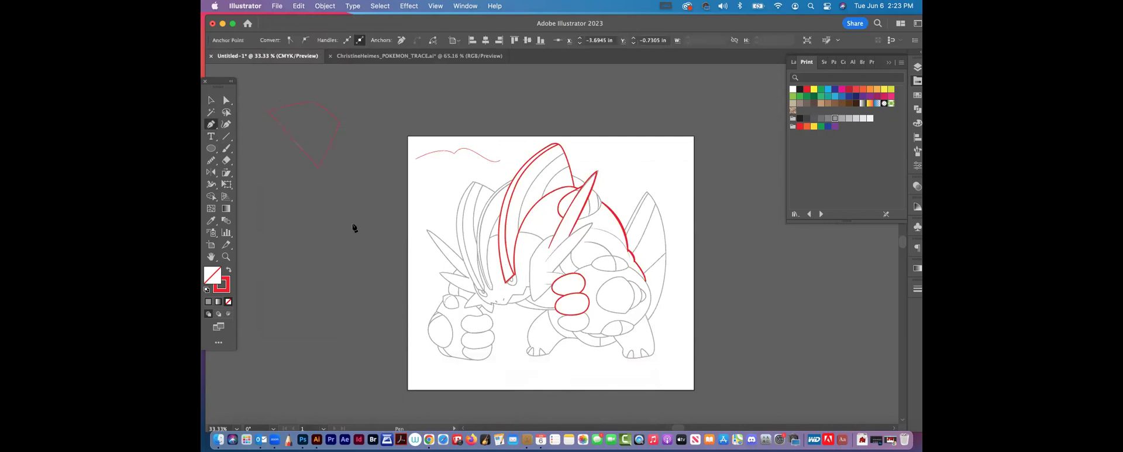
pyautogui.click(391, 217)
pyautogui.click(373, 192)
# Step: Fill the two practice shapes outside the artboard with the red swatch and deselect them
pyautogui.press('v')
pyautogui.press('super+a')
pyautogui.click(806, 89)
pyautogui.click(680, 106)
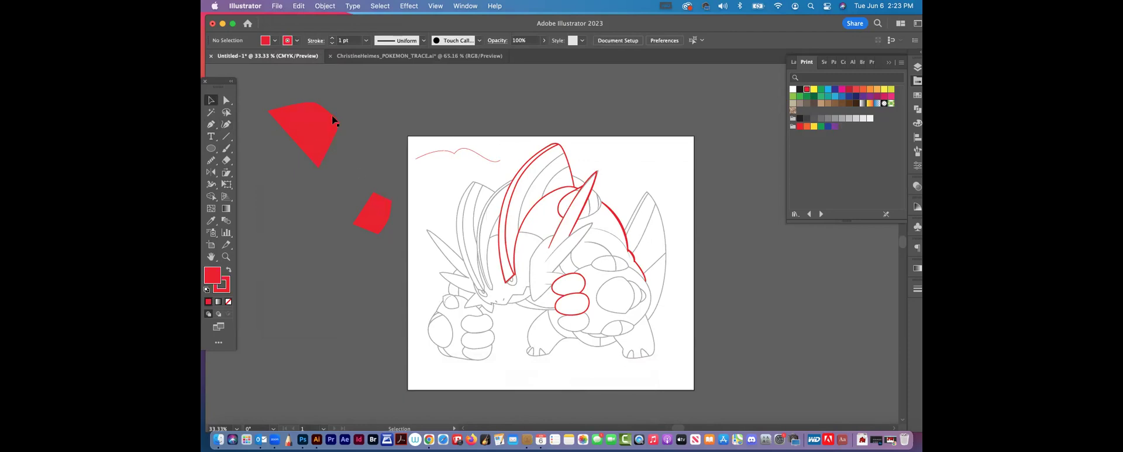
# Step: Export the artwork to the Desktop as a JPEG named demo.jpg, without limiting it to the artboards
pyautogui.click(281, 6)
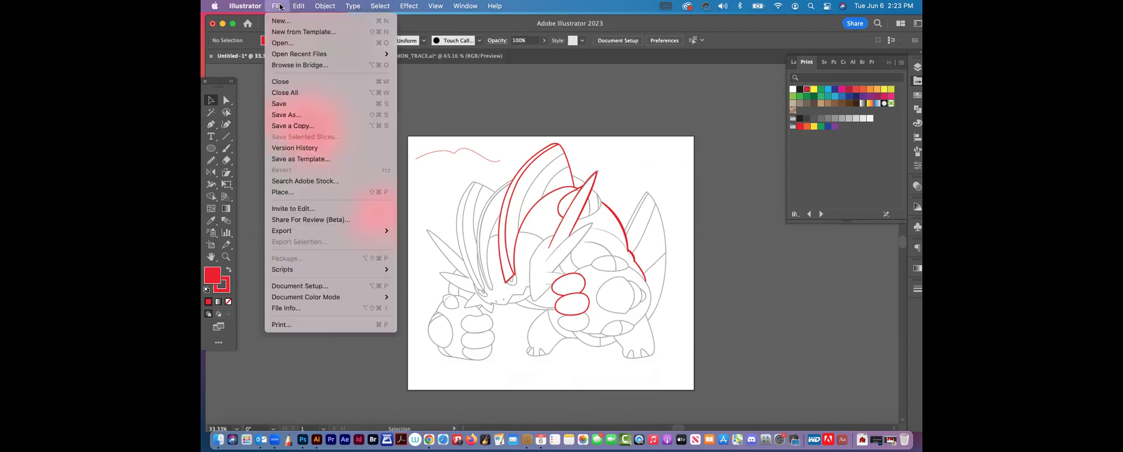
pyautogui.moveTo(291, 231)
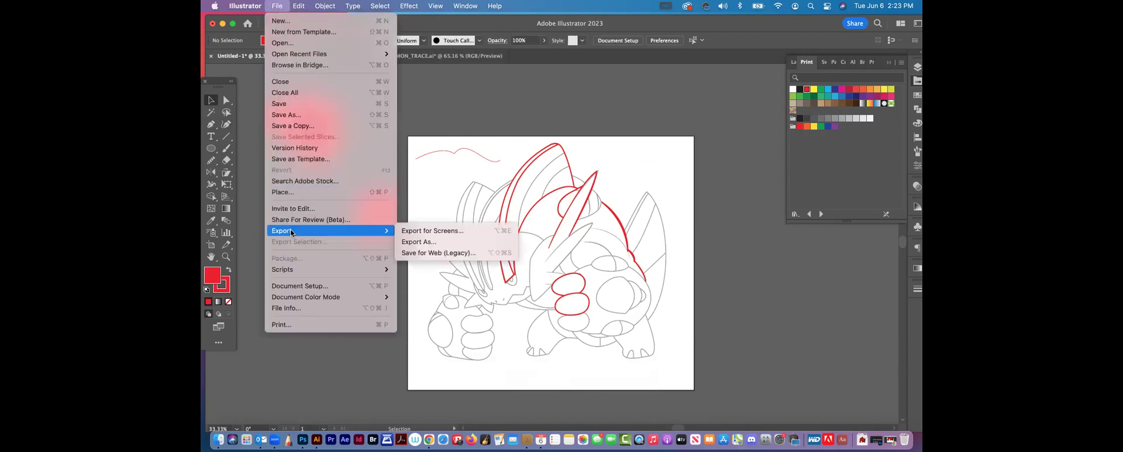
pyautogui.click(453, 242)
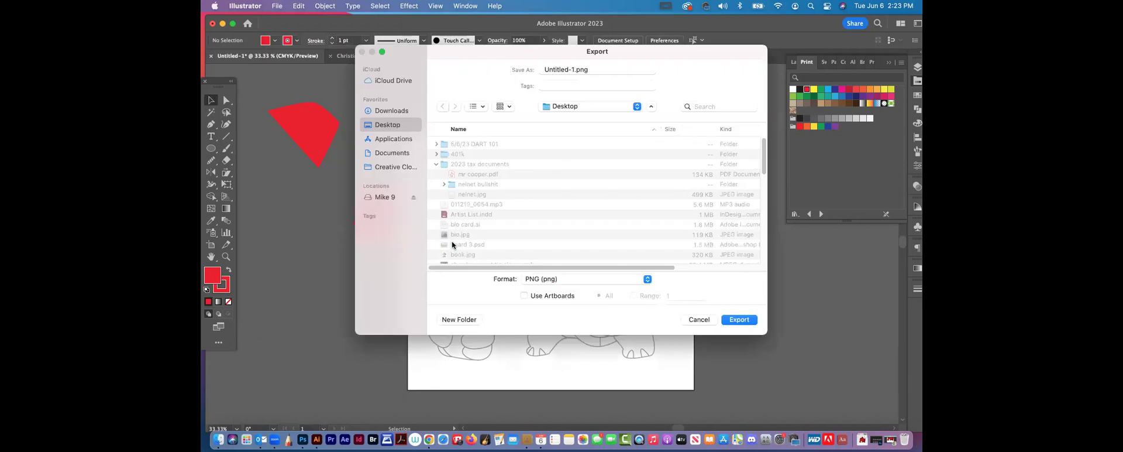
pyautogui.click(590, 280)
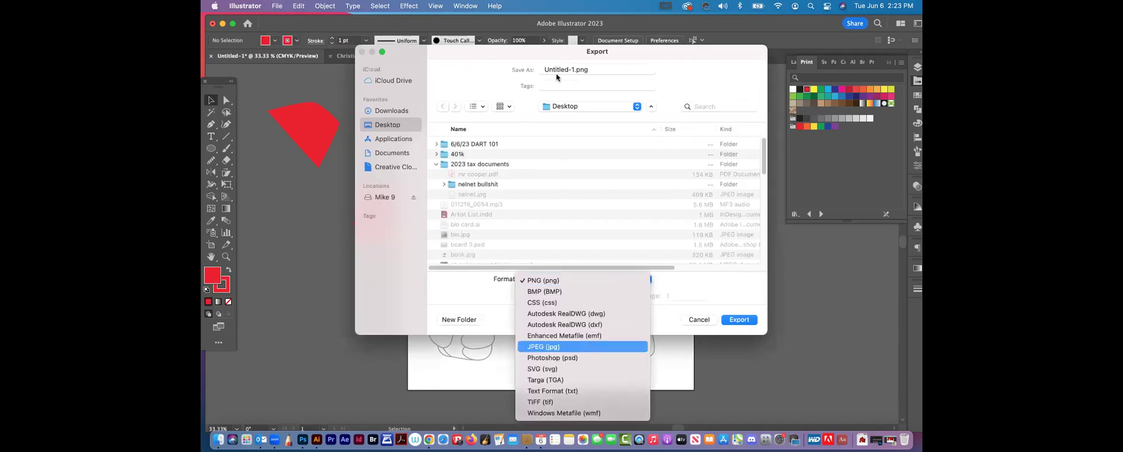
pyautogui.click(589, 347)
pyautogui.write('demo.jpg')
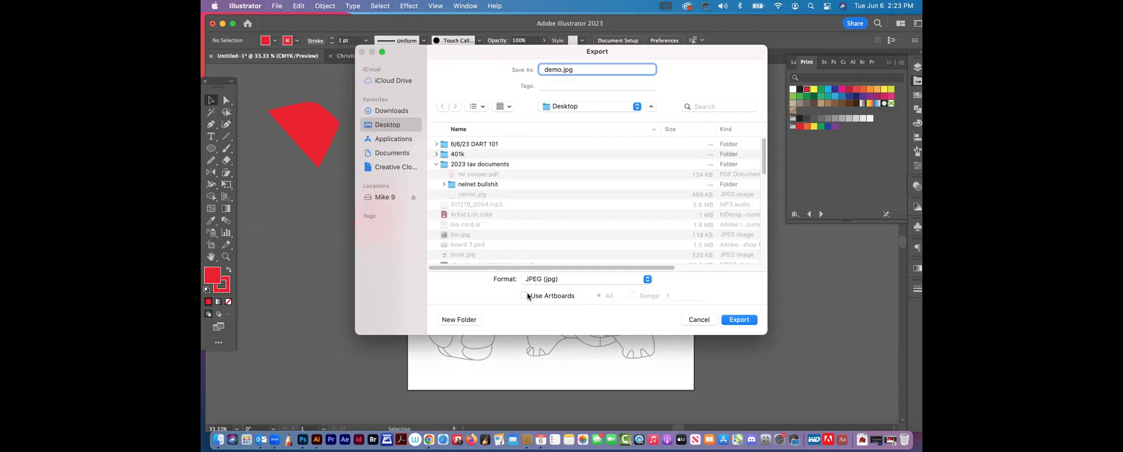
pyautogui.click(742, 321)
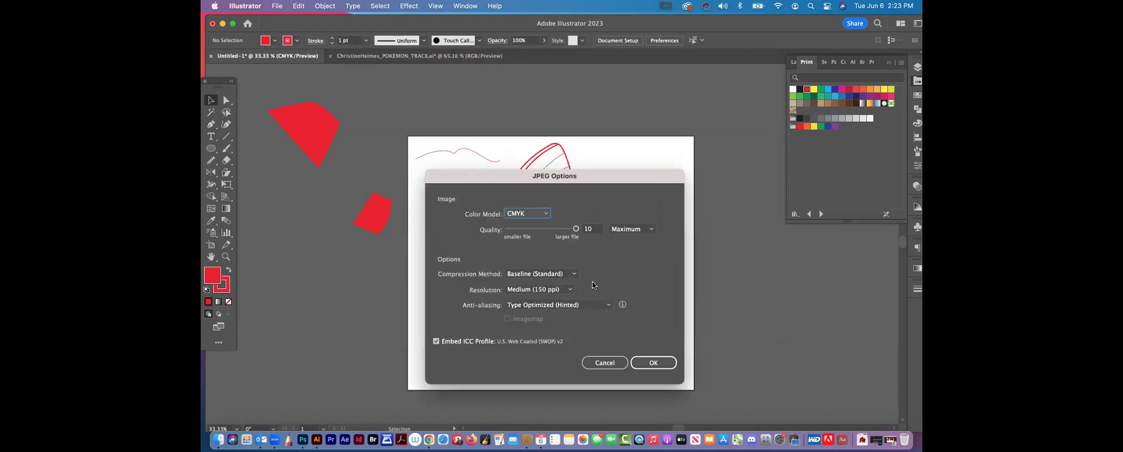
# Step: Set the JPEG options to the RGB color model and Screen (72 ppi) resolution, and complete the export
pyautogui.click(531, 214)
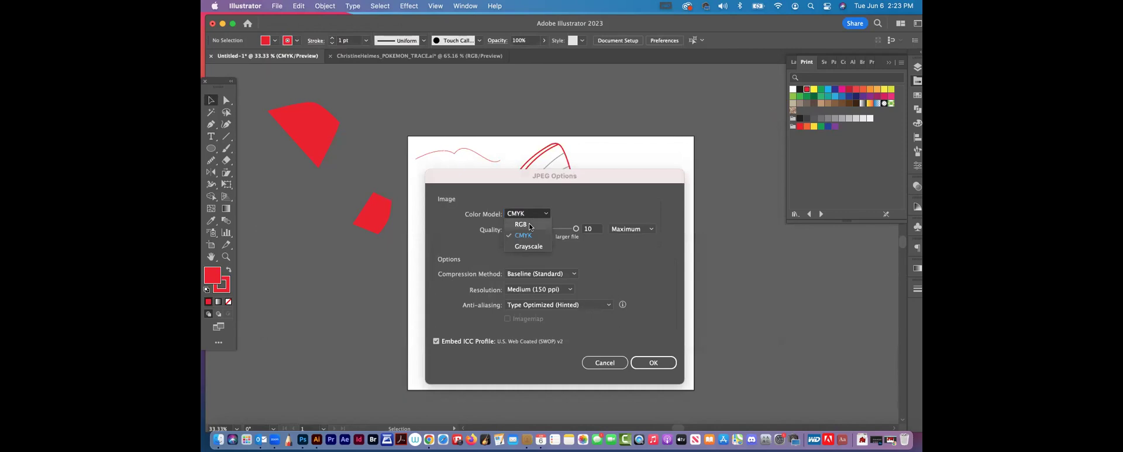
pyautogui.click(520, 225)
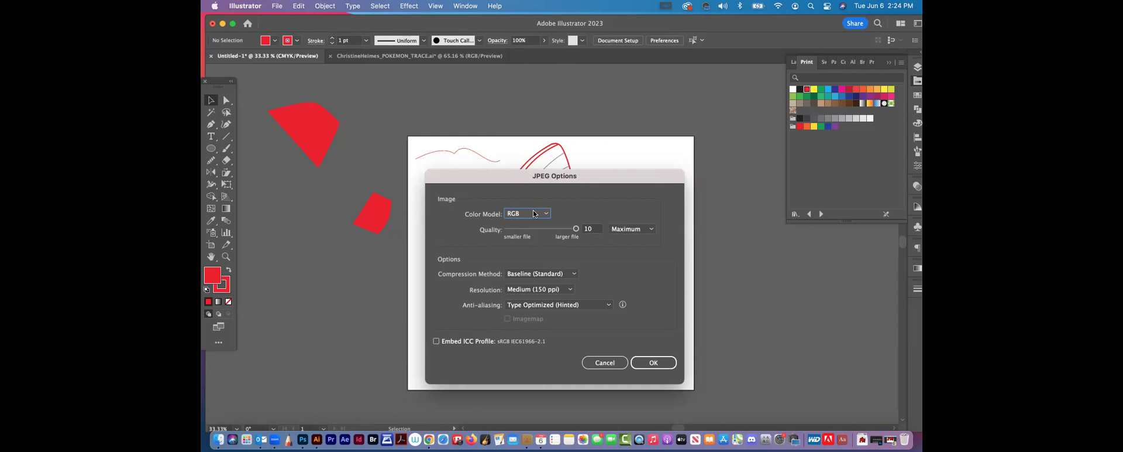
pyautogui.click(555, 290)
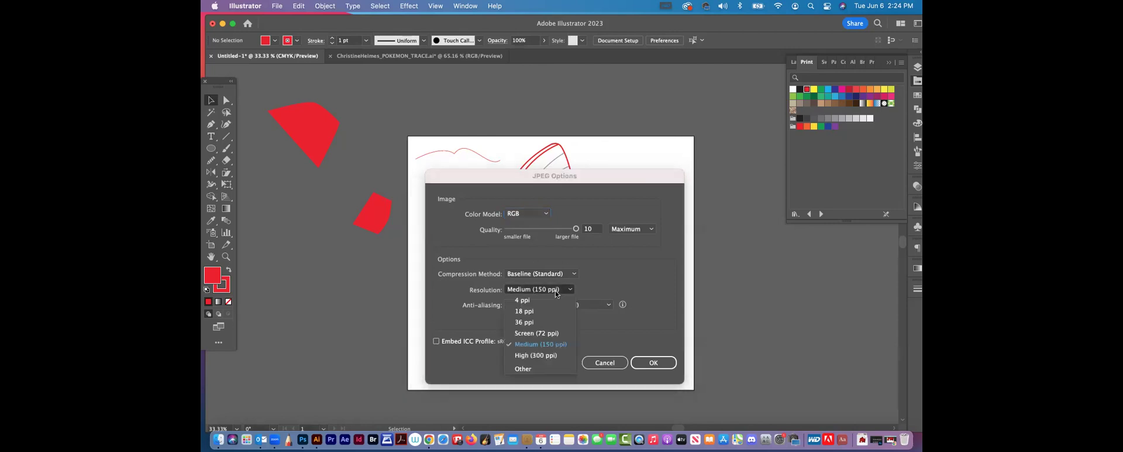
pyautogui.click(538, 333)
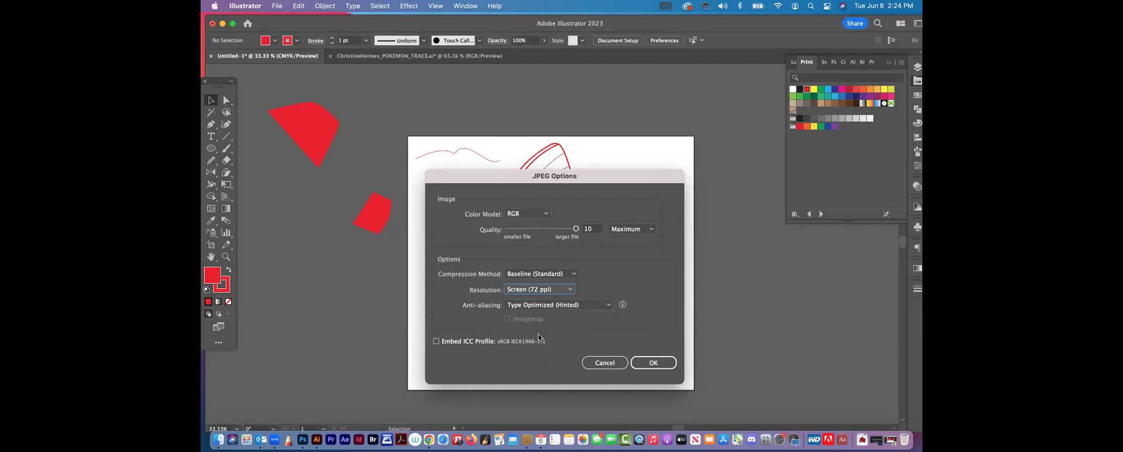
pyautogui.click(656, 360)
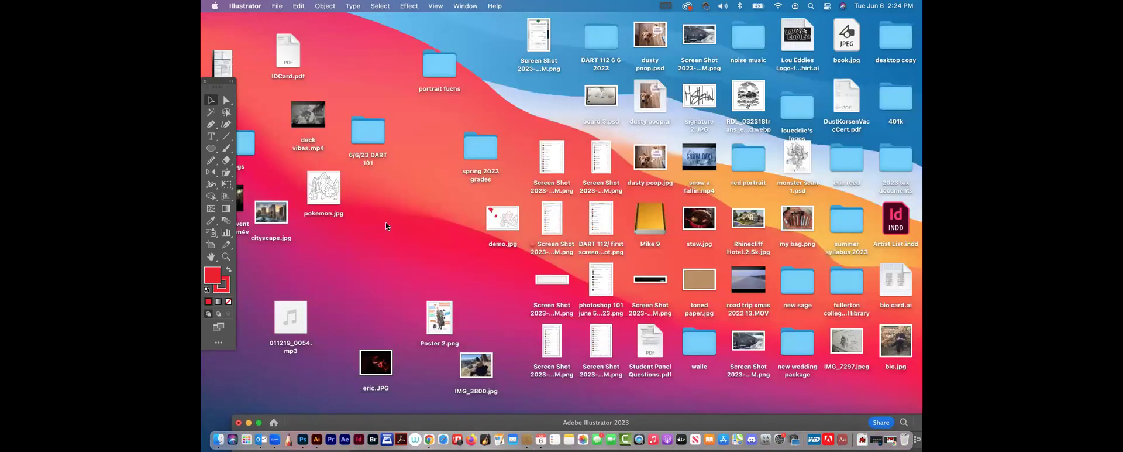
# Step: Open the exported demo.jpg from the desktop in Photoshop to check its extent, and return to the drawing in Illustrator
pyautogui.click(502, 218)
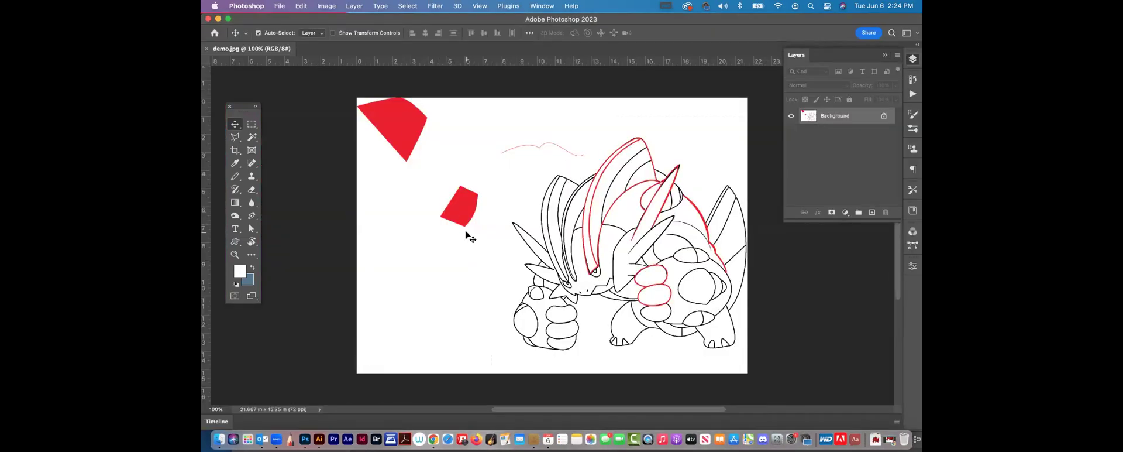
pyautogui.click(218, 34)
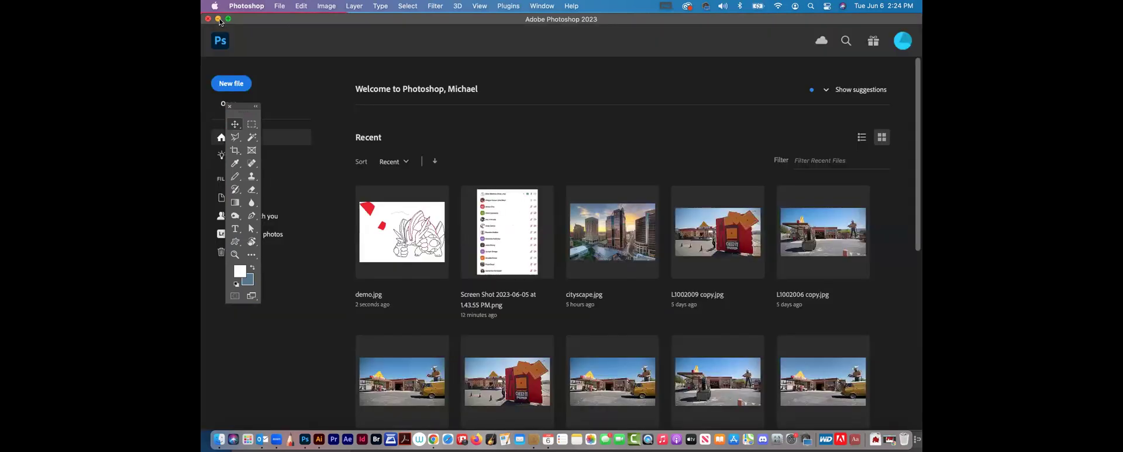
pyautogui.click(218, 18)
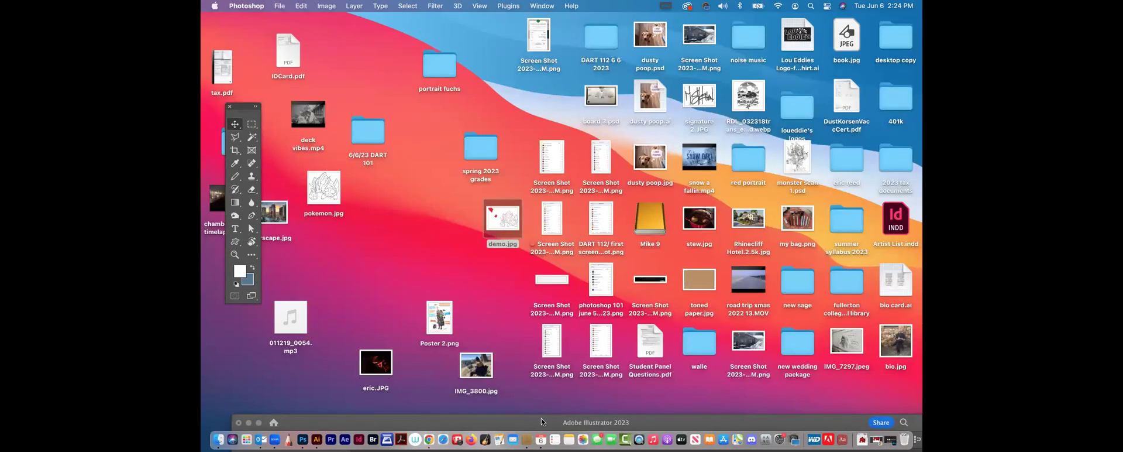
pyautogui.click(542, 417)
pyautogui.doubleClick(539, 415)
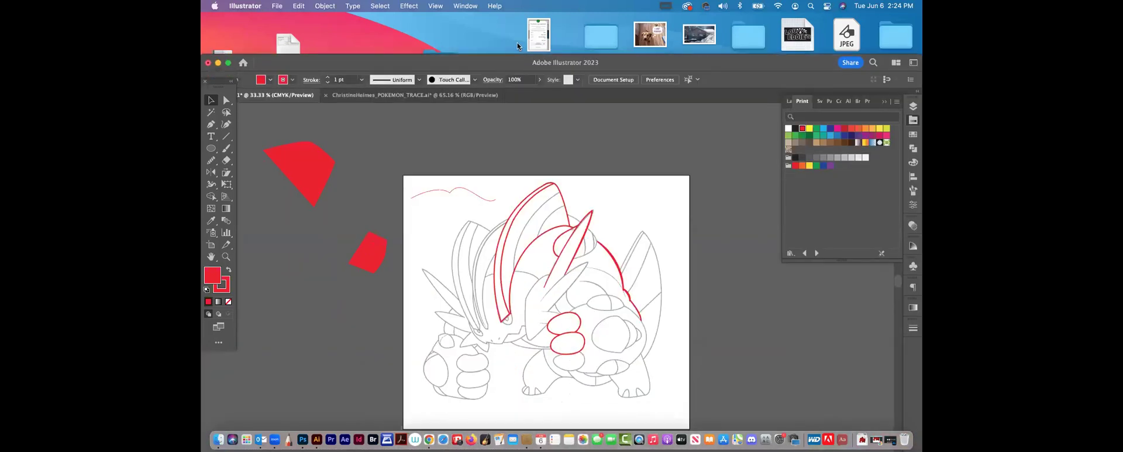
# Step: Export the drawing again to the Desktop as a JPEG named demo 2.jpg, with Use Artboards enabled for all artboards
pyautogui.click(276, 5)
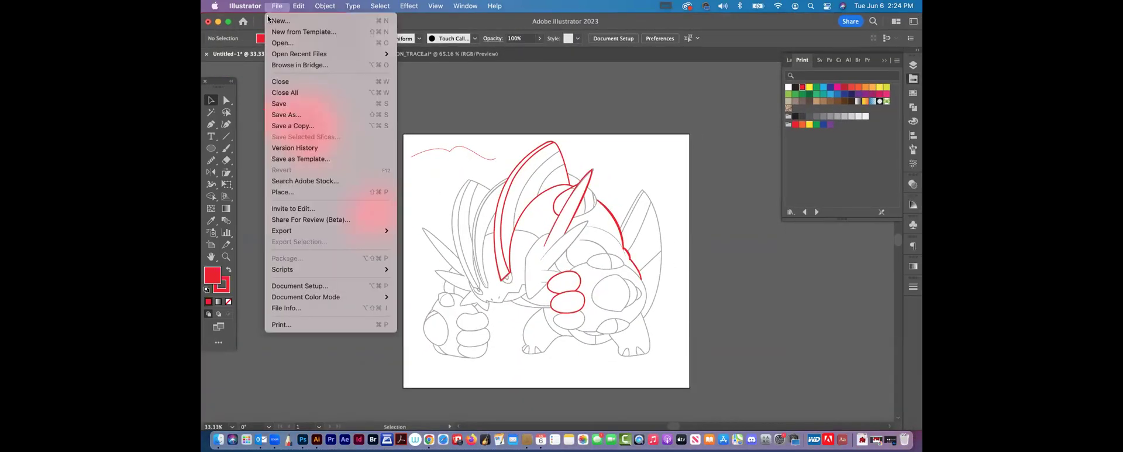
pyautogui.moveTo(363, 231)
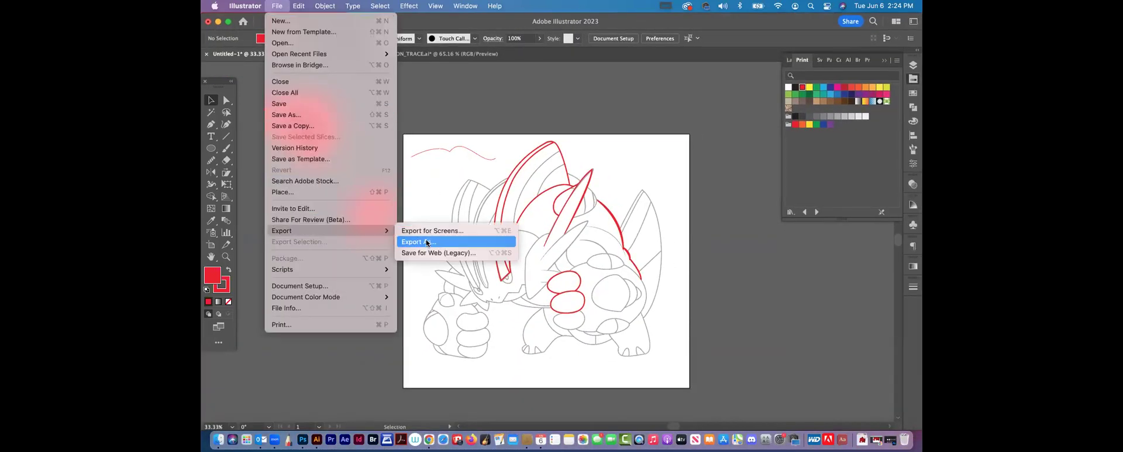
pyautogui.click(427, 242)
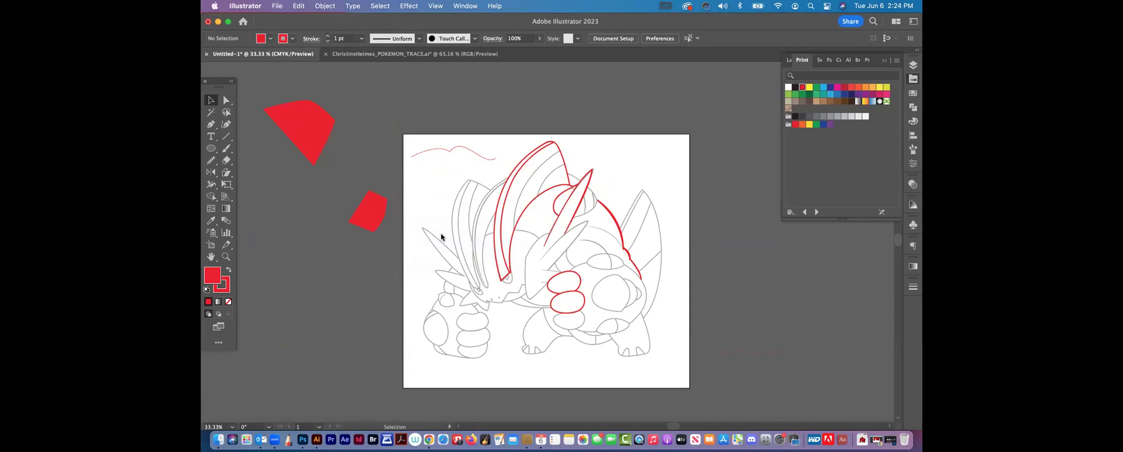
pyautogui.click(523, 295)
pyautogui.write('demo 2.jpg')
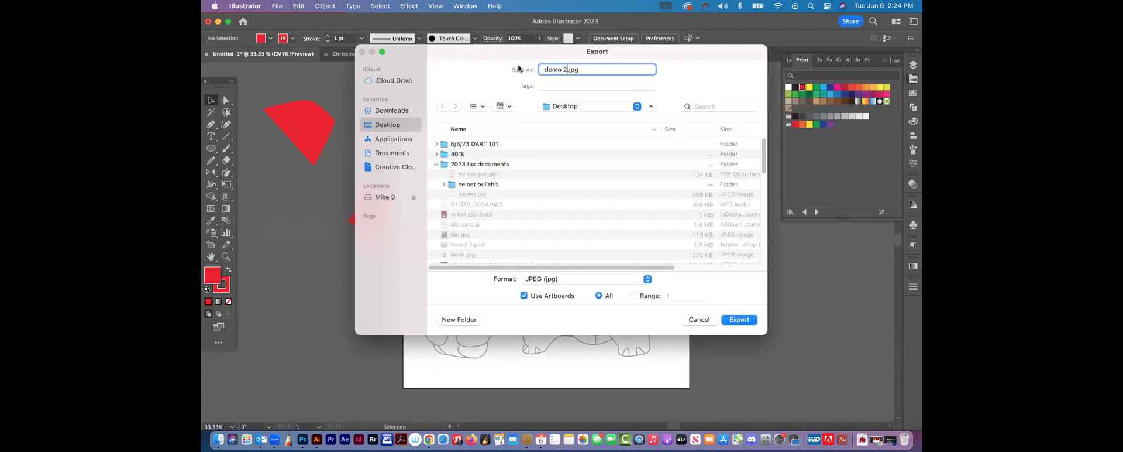
pyautogui.click(739, 319)
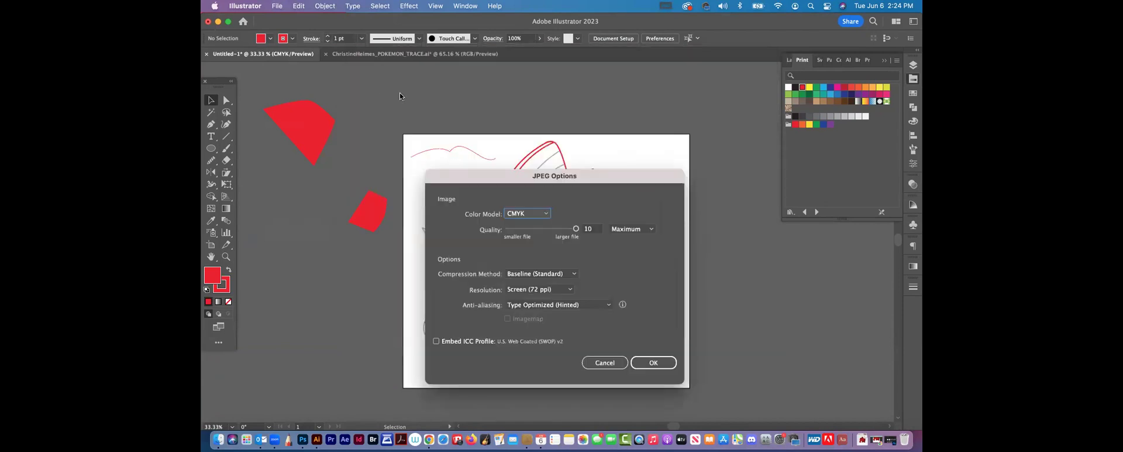
# Step: Set the second JPEG's color model to RGB and complete the export
pyautogui.click(528, 214)
pyautogui.click(521, 224)
pyautogui.click(653, 362)
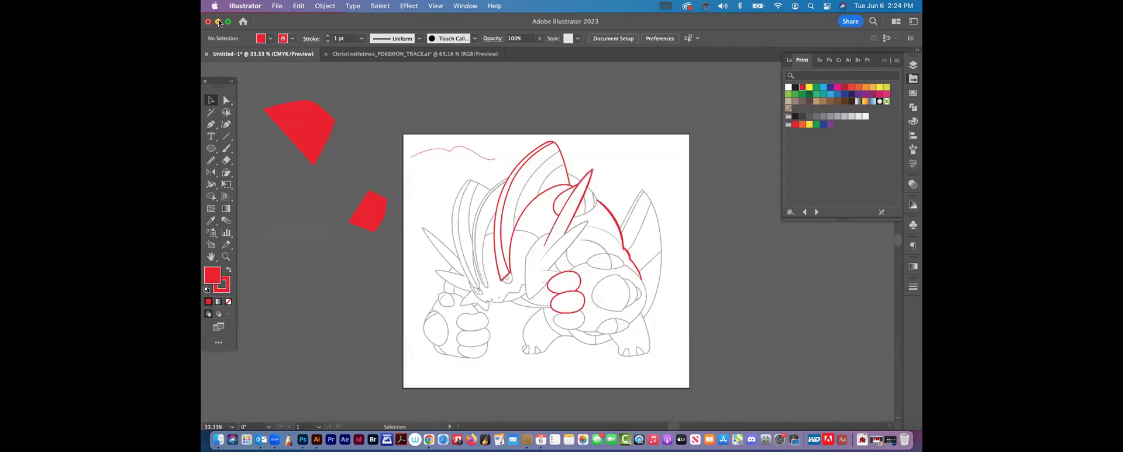
# Step: Open the exported demo 2-01.jpg from the desktop in Photoshop to check the artboard-limited result
pyautogui.click(220, 23)
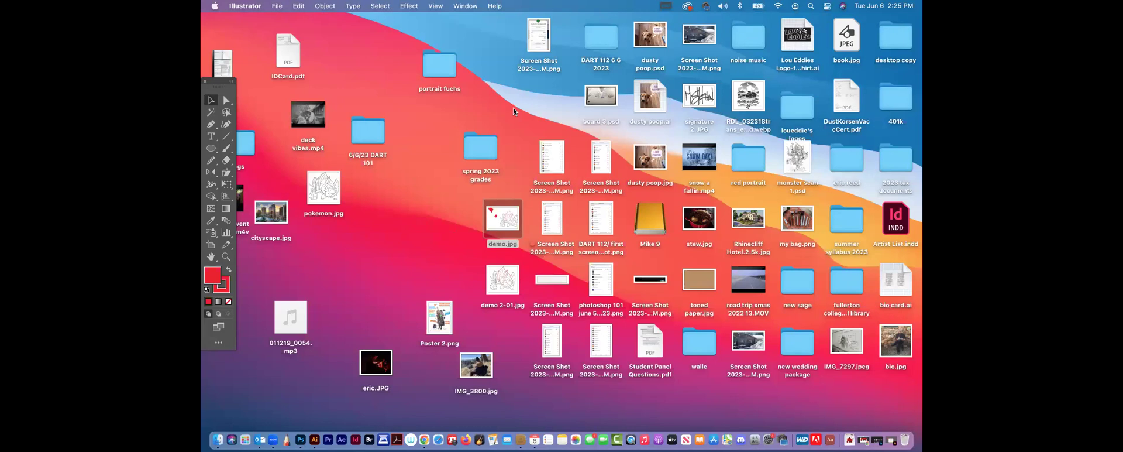
pyautogui.click(514, 108)
pyautogui.doubleClick(502, 279)
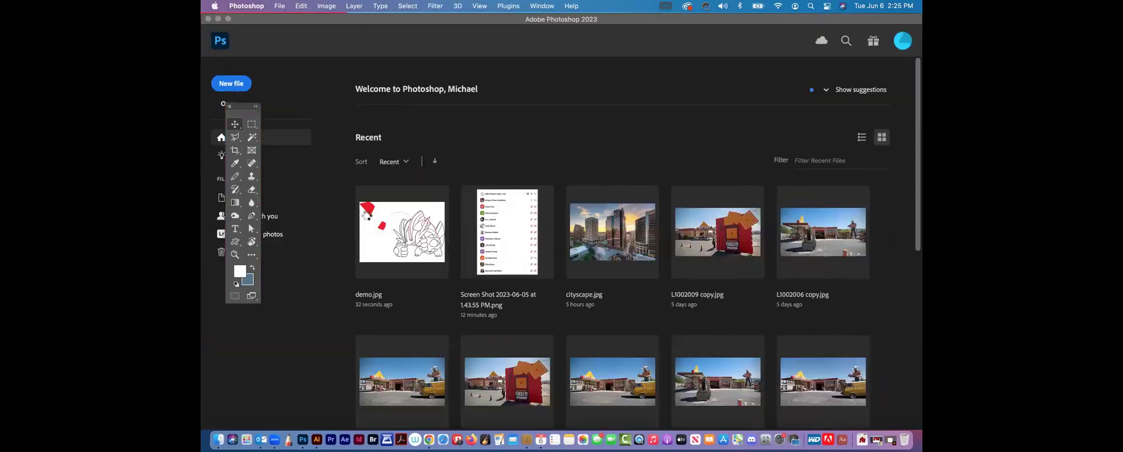